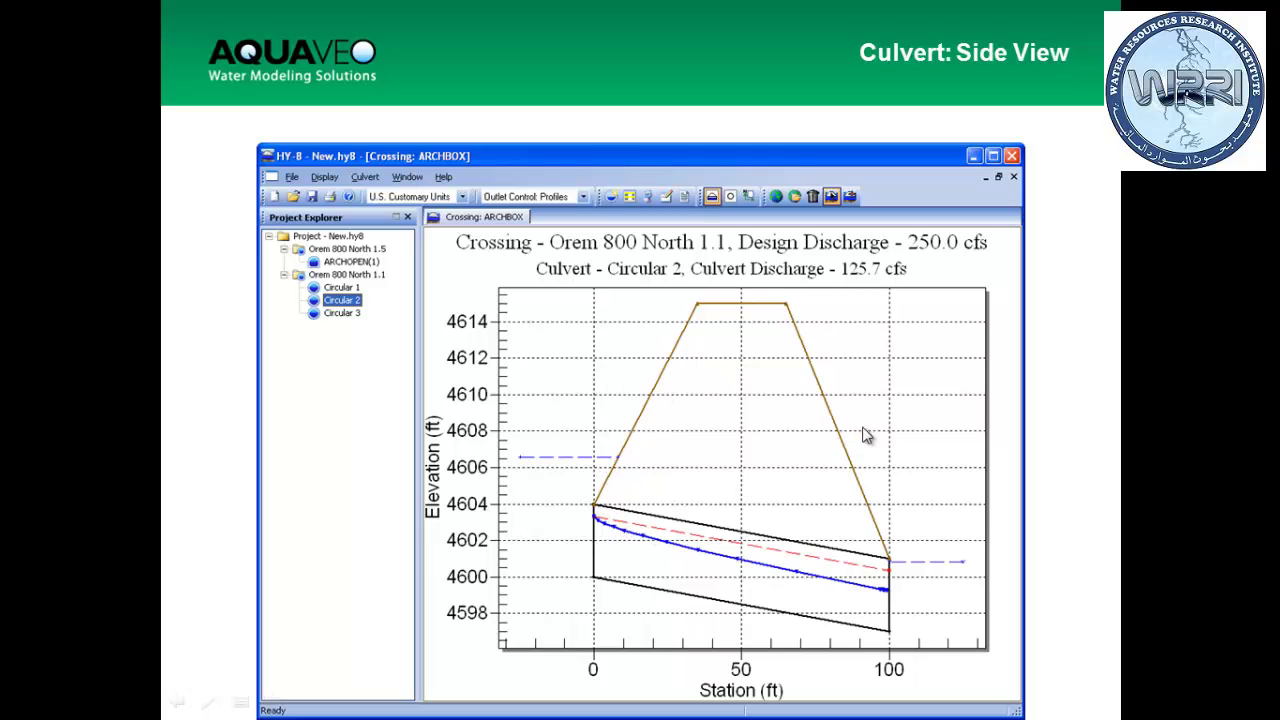
# - View the xmswiki and FHWA web pages linked on the More Information slide, returning to the presentation after each, and end the slide show
pyautogui.click(907, 595)
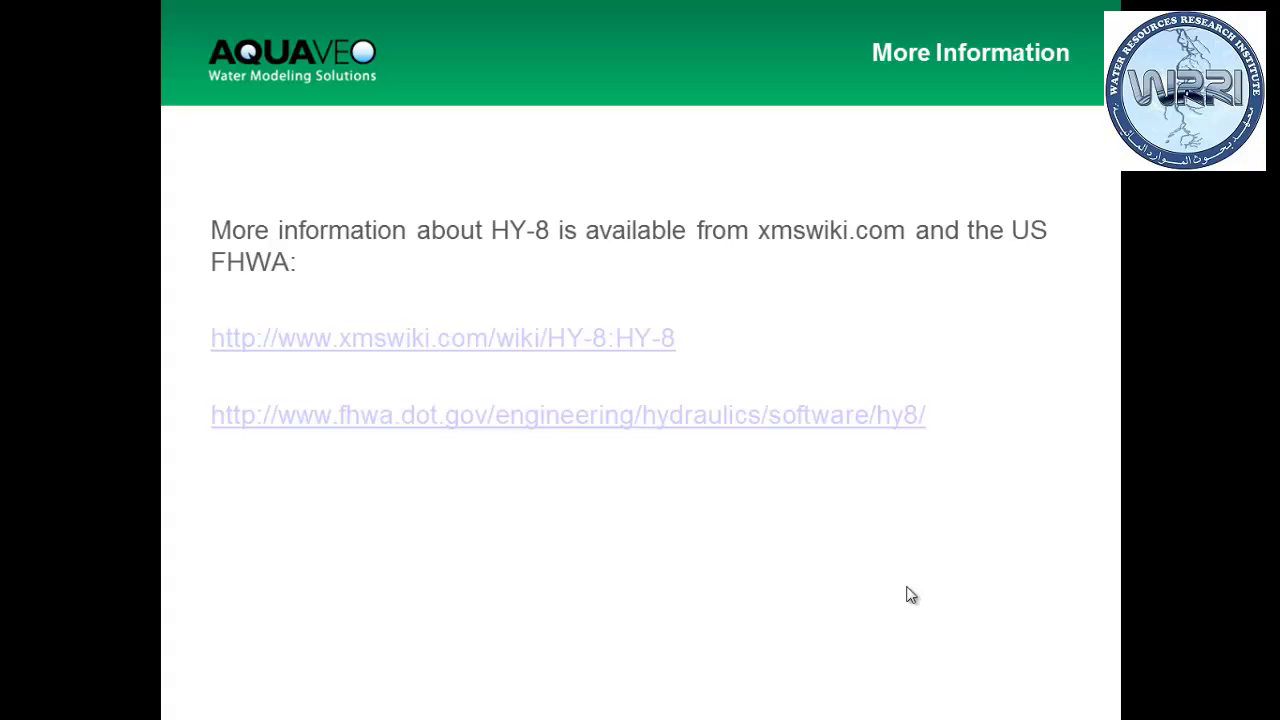
pyautogui.click(391, 342)
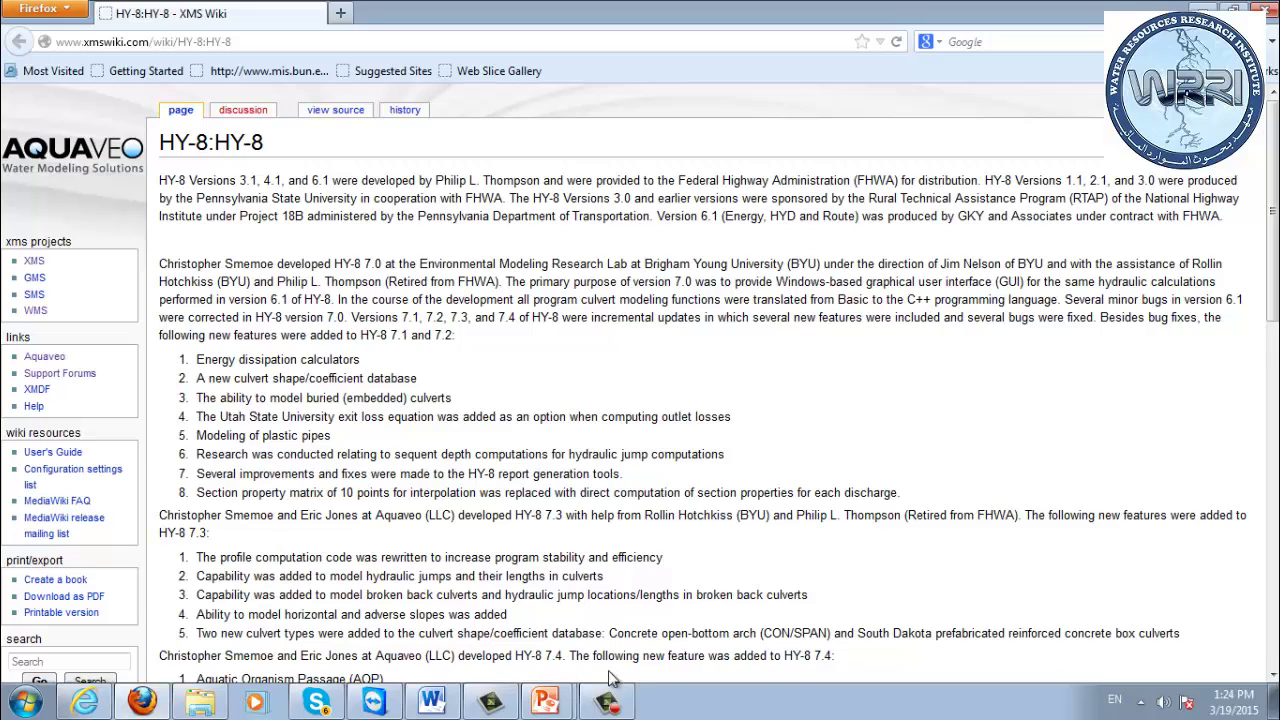
pyautogui.moveTo(572, 703)
pyautogui.click(551, 658)
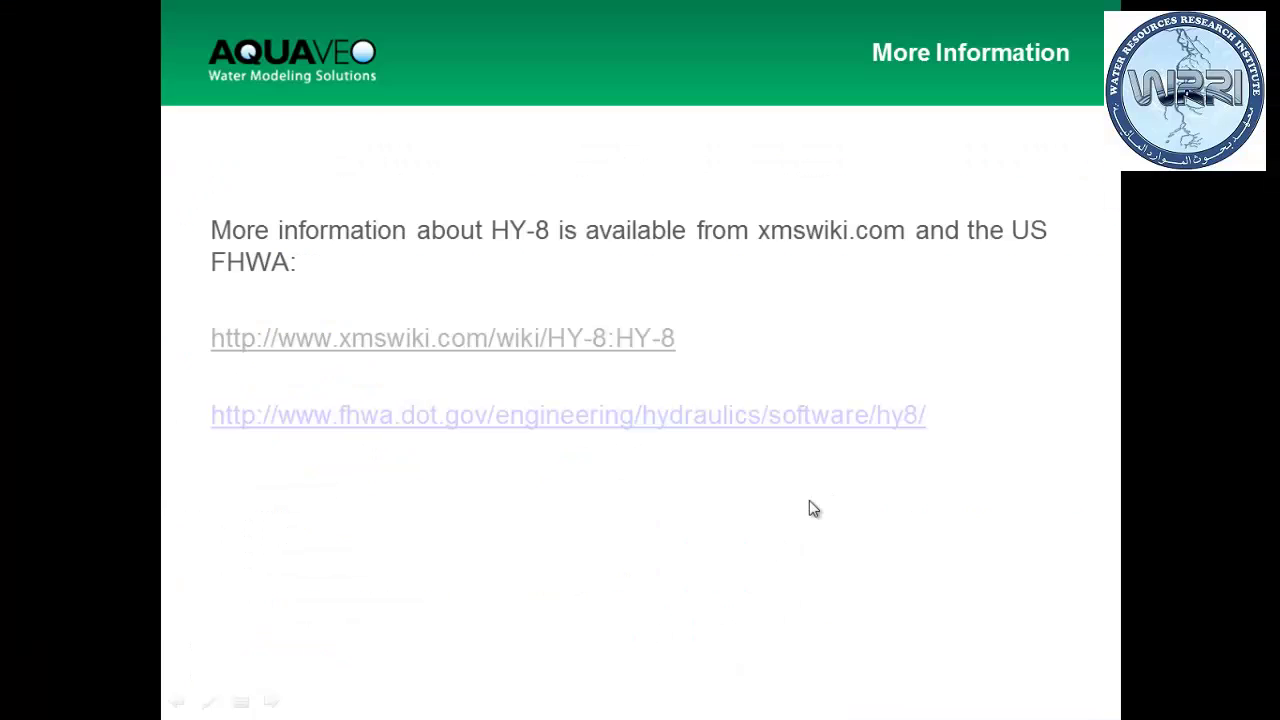
pyautogui.click(496, 420)
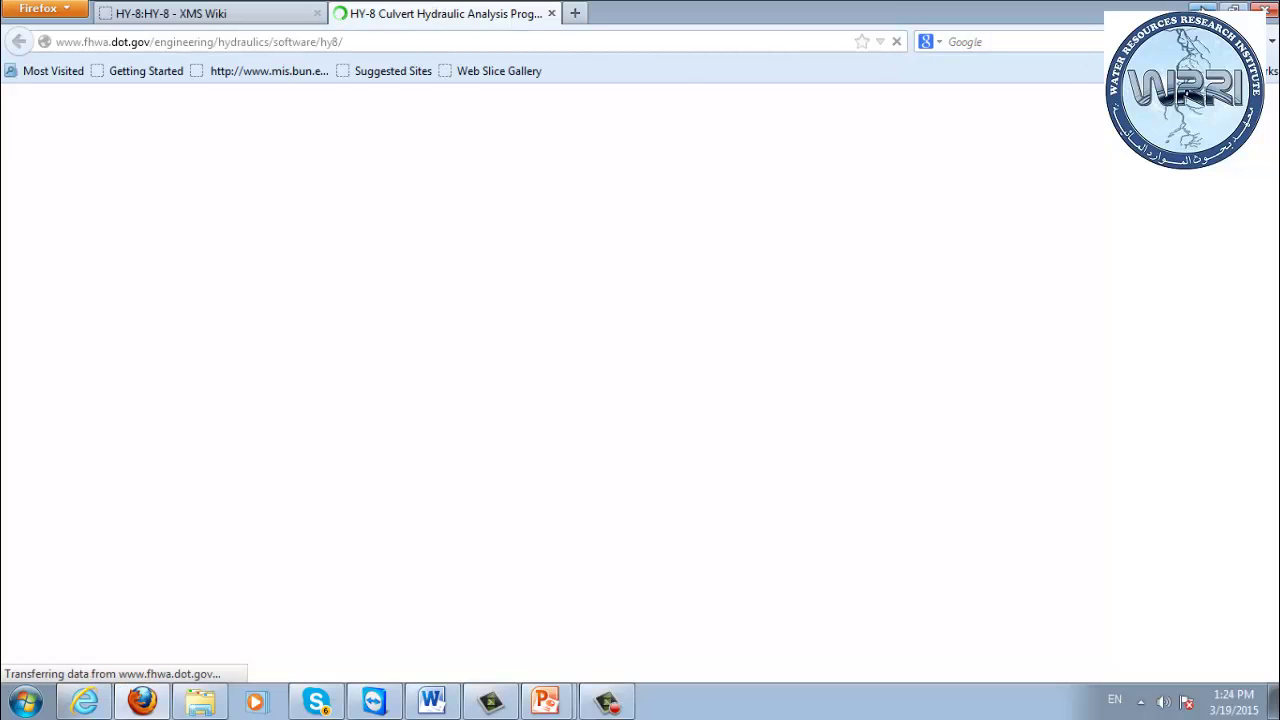
pyautogui.click(1203, 10)
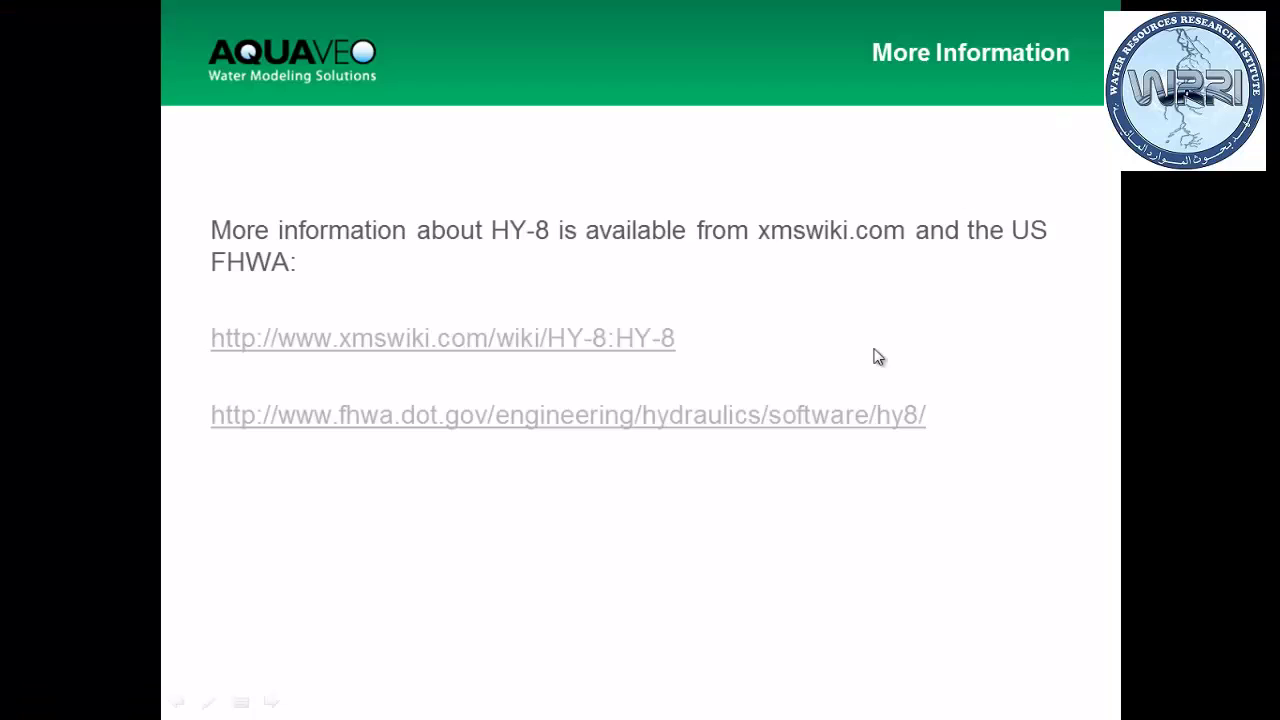
pyautogui.click(862, 530)
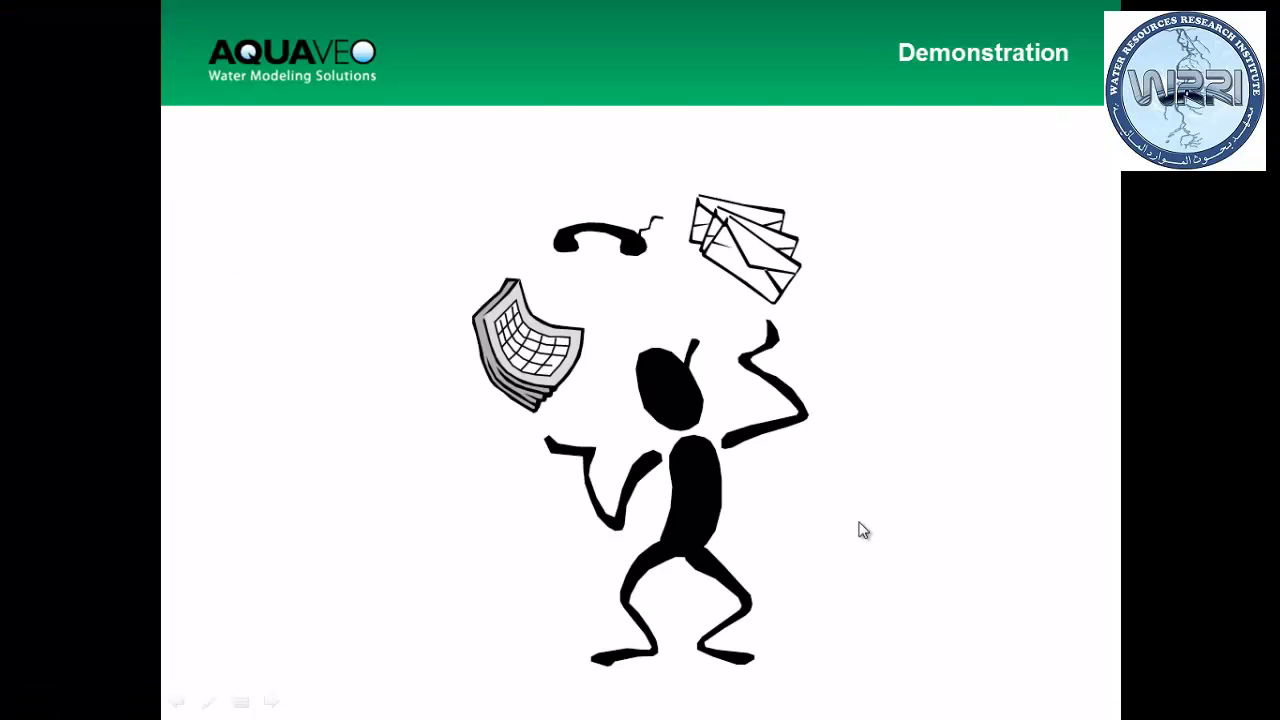
pyautogui.press('Escape')
# - Launch HY-8 7.31 and create a new project with a culvert crossing added
pyautogui.click(8, 706)
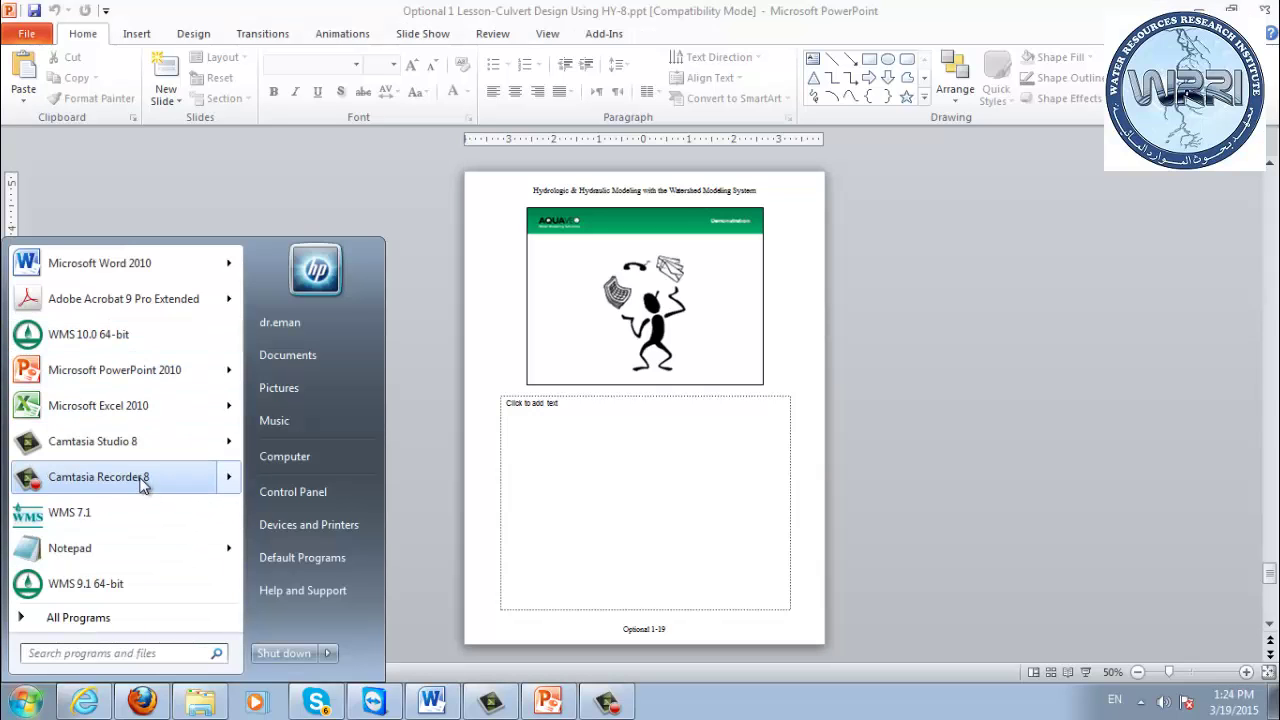
pyautogui.click(137, 620)
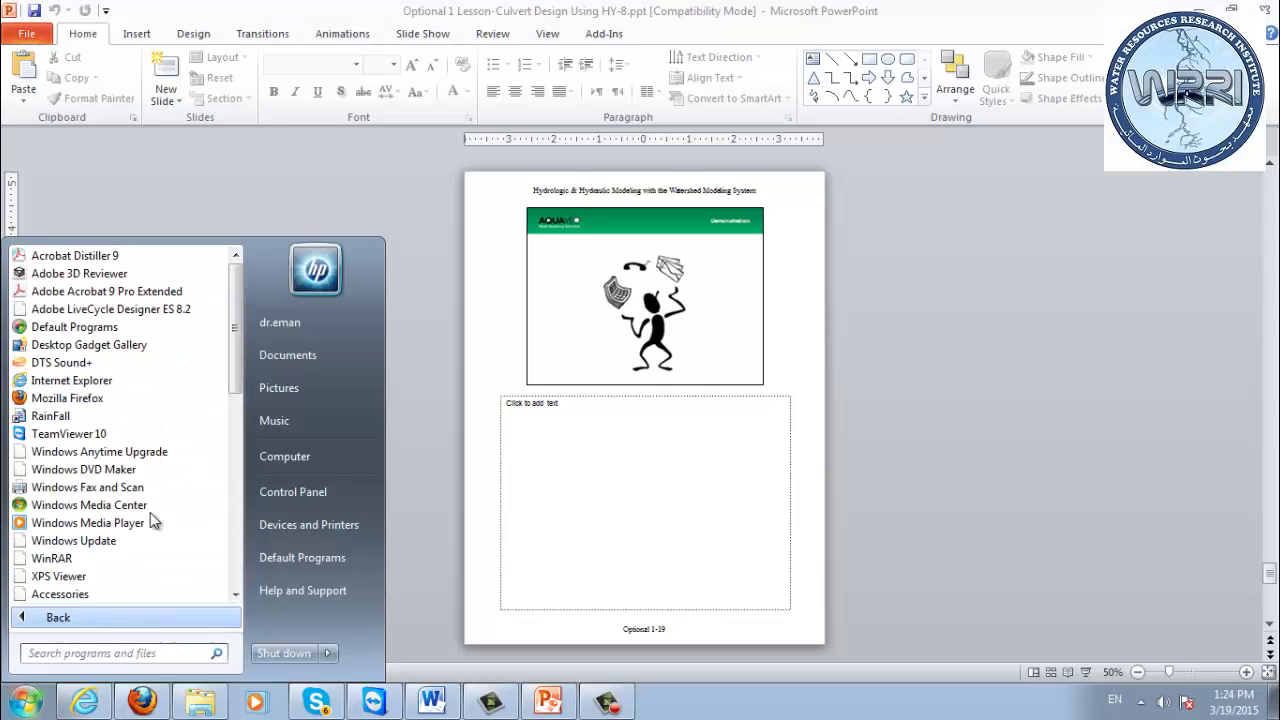
pyautogui.scroll(-9, 152, 520)
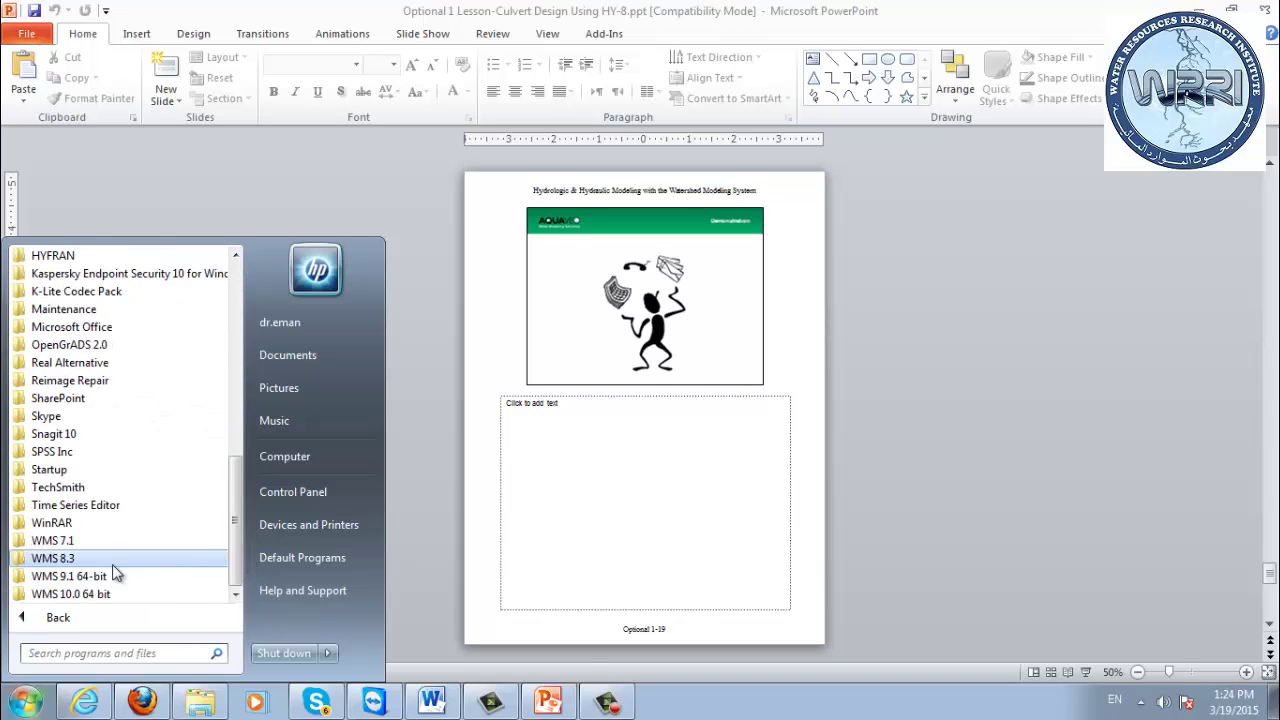
pyautogui.scroll(3, 115, 372)
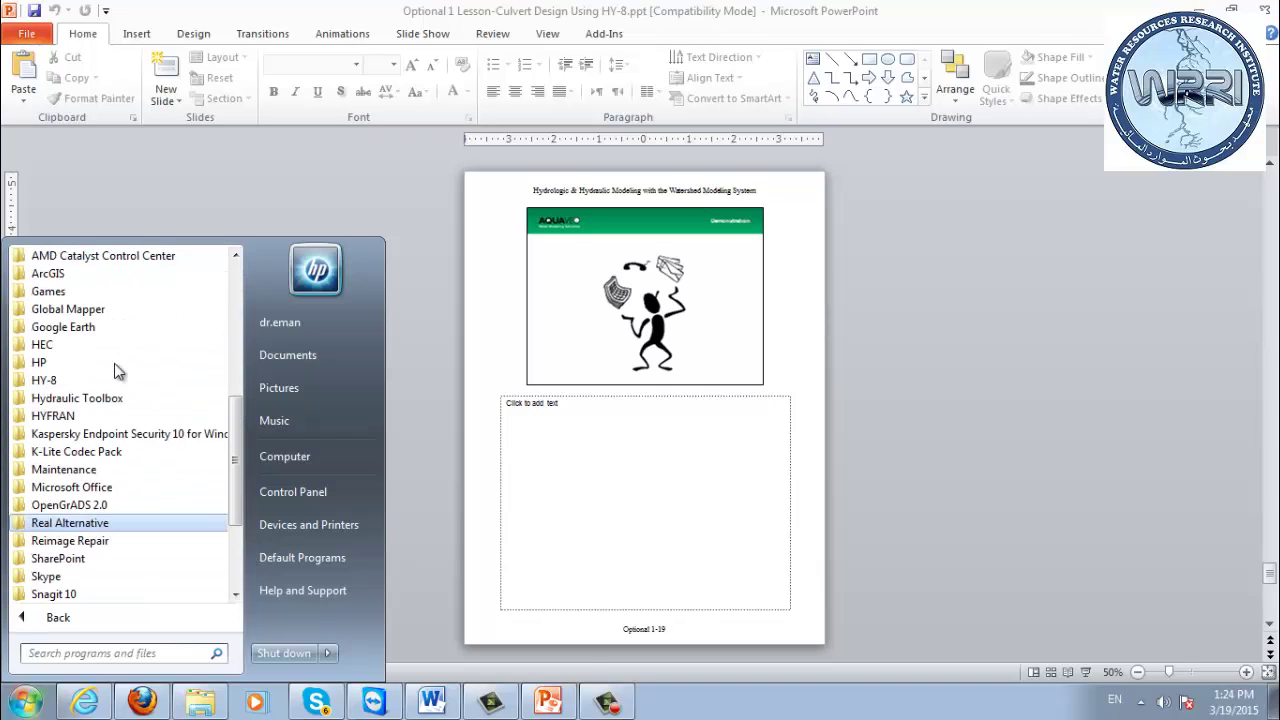
pyautogui.click(50, 380)
pyautogui.click(60, 415)
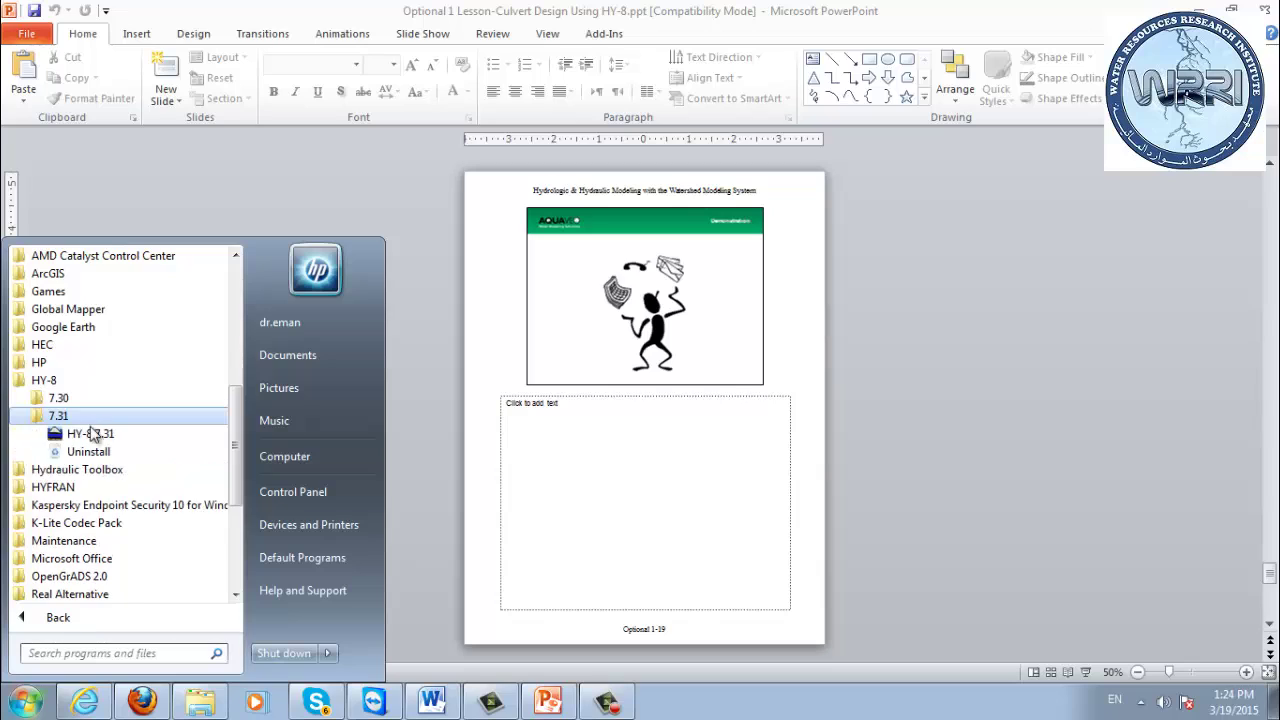
pyautogui.click(95, 433)
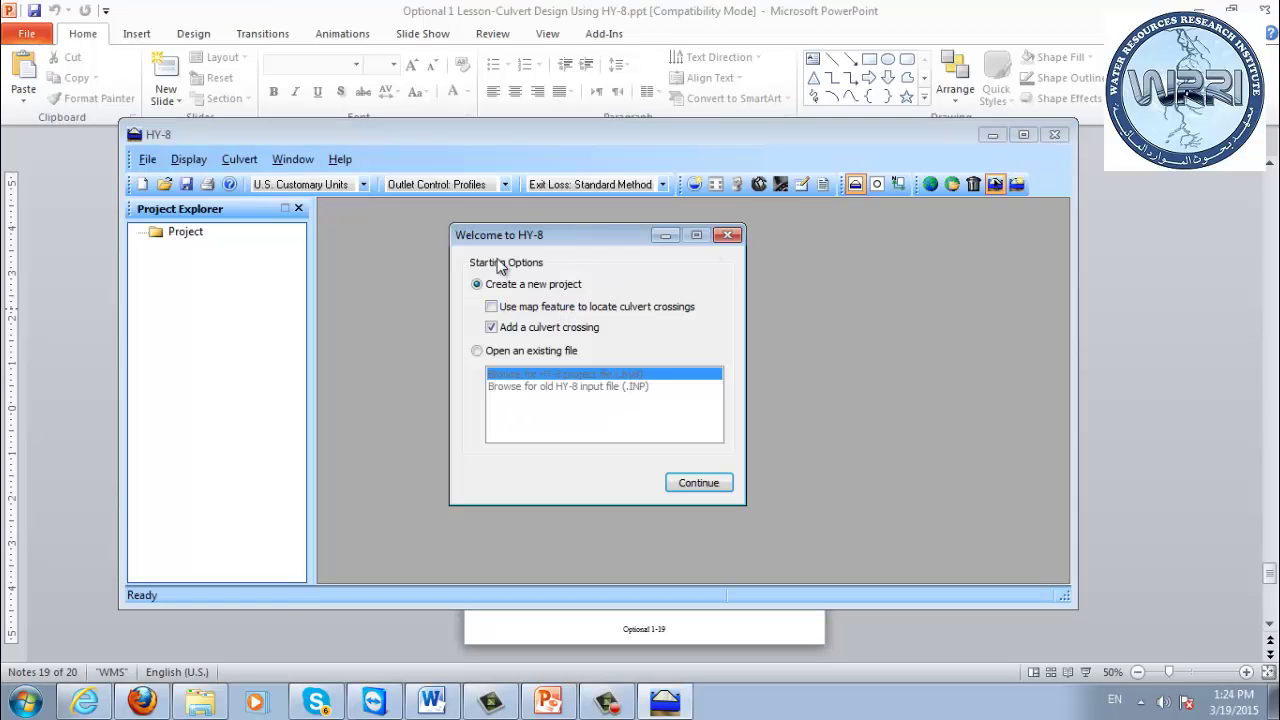
pyautogui.click(690, 482)
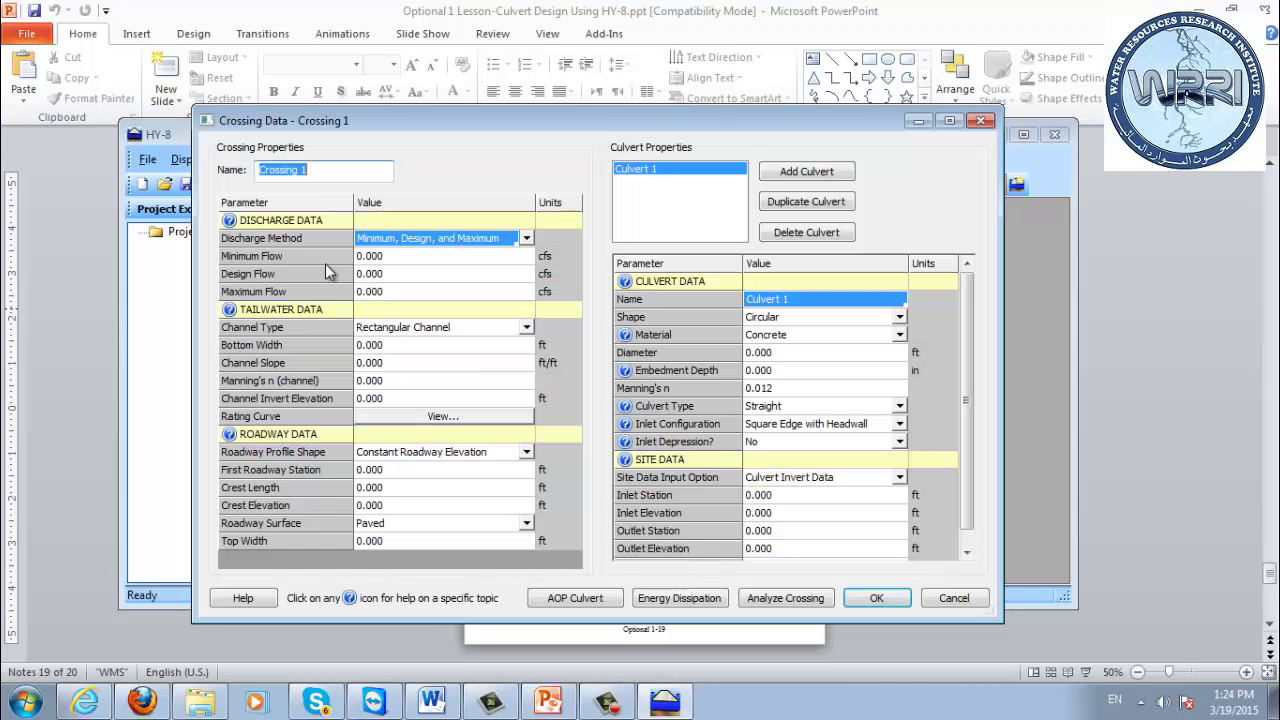
pyautogui.moveTo(427, 120); pyautogui.dragTo(363, 114)
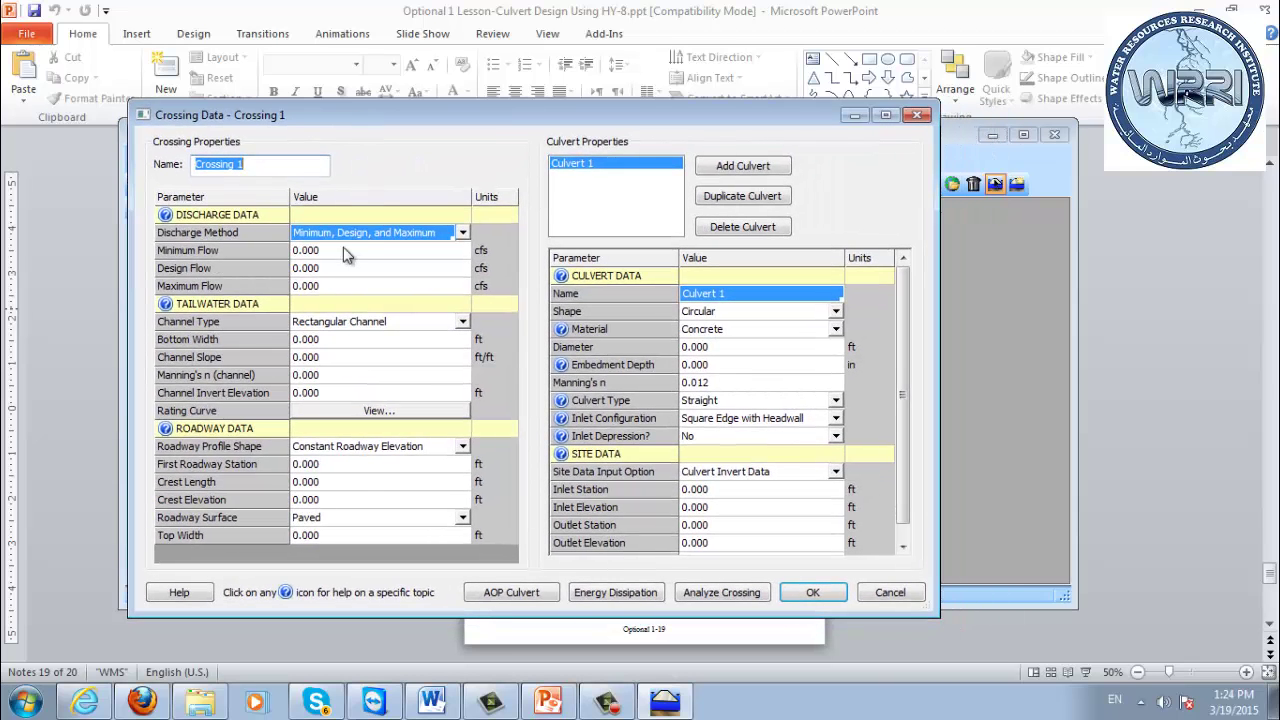
pyautogui.click(340, 252)
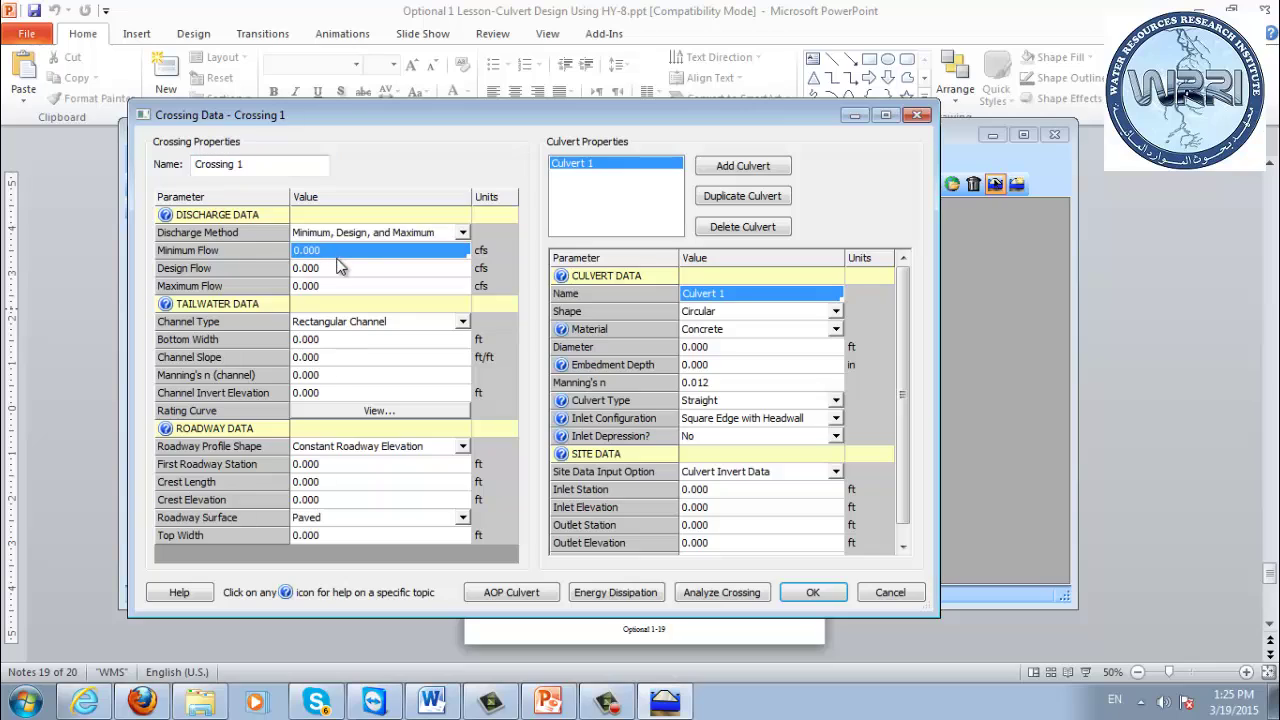
pyautogui.click(365, 272)
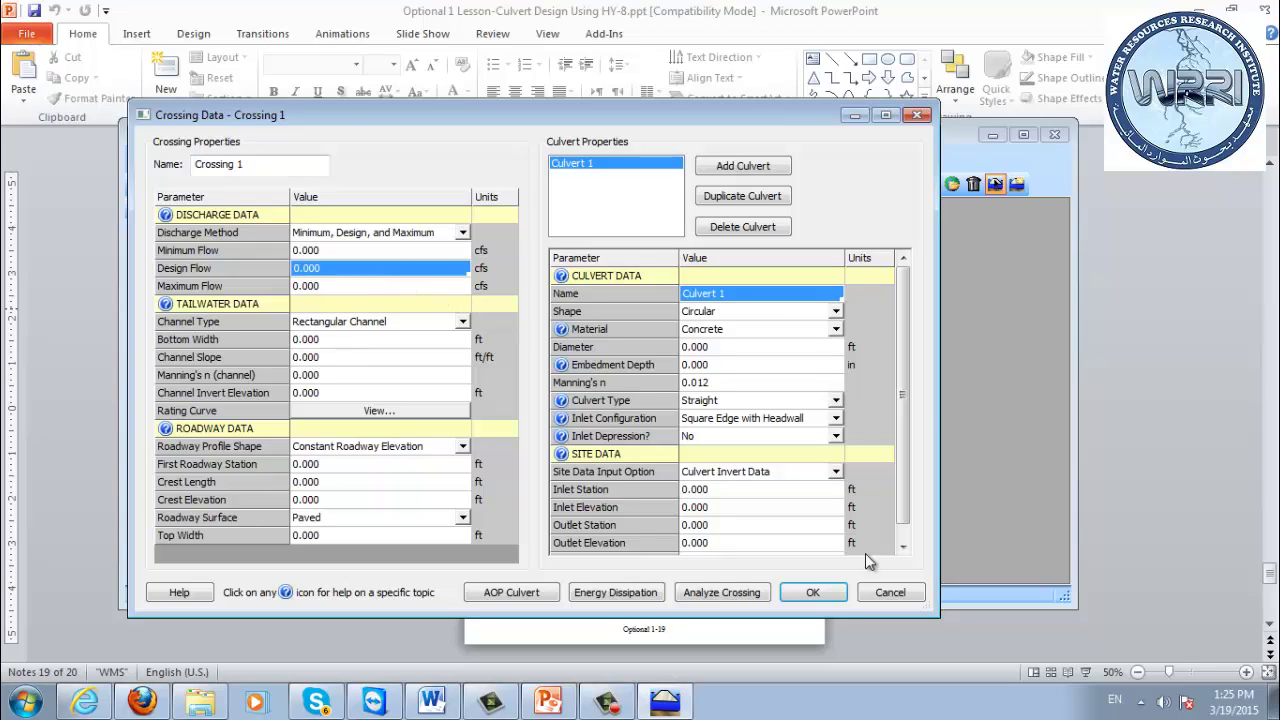
pyautogui.click(889, 592)
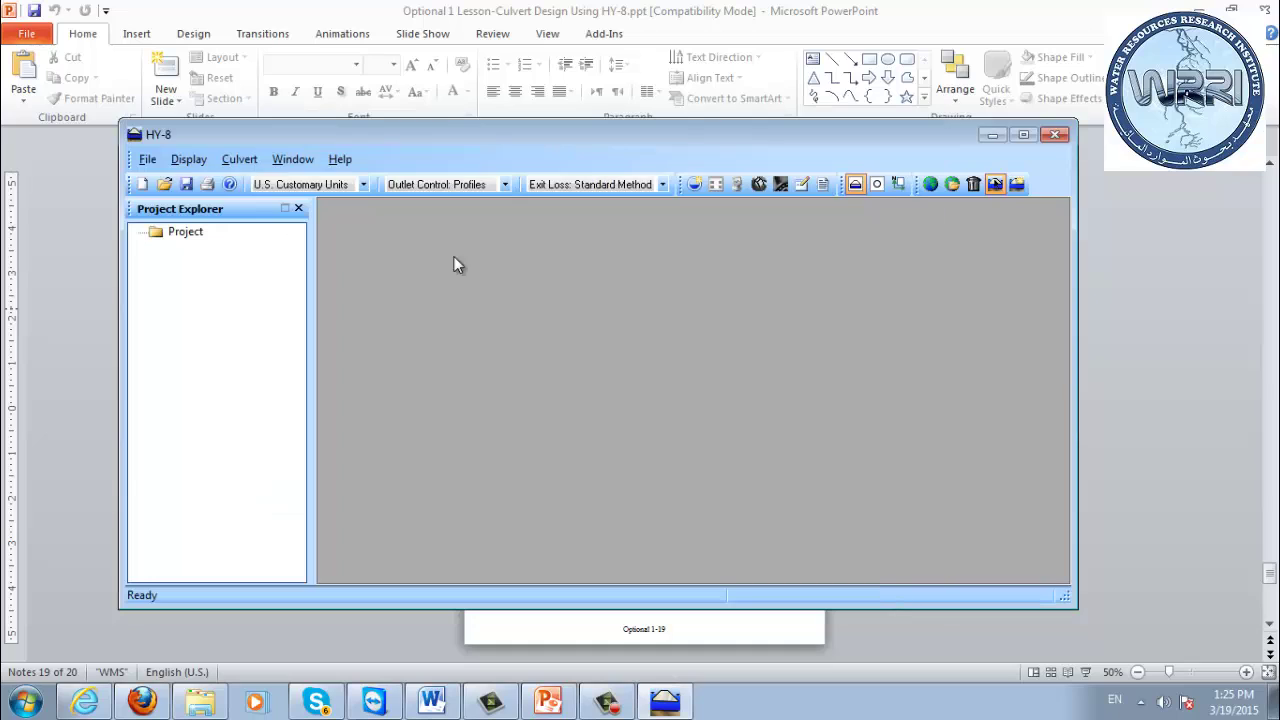
# - Switch the project units to SI Units (Metric) and open the crossing data for a new culvert crossing
pyautogui.click(316, 188)
pyautogui.click(313, 215)
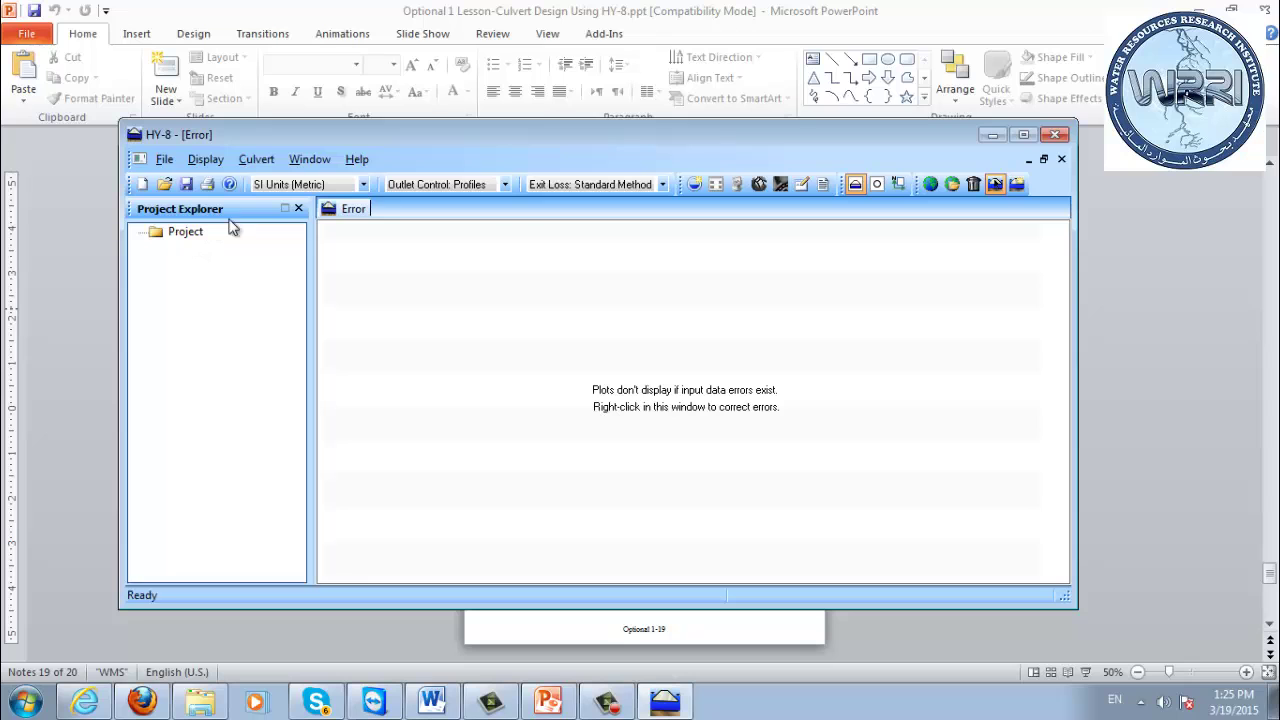
pyautogui.click(694, 184)
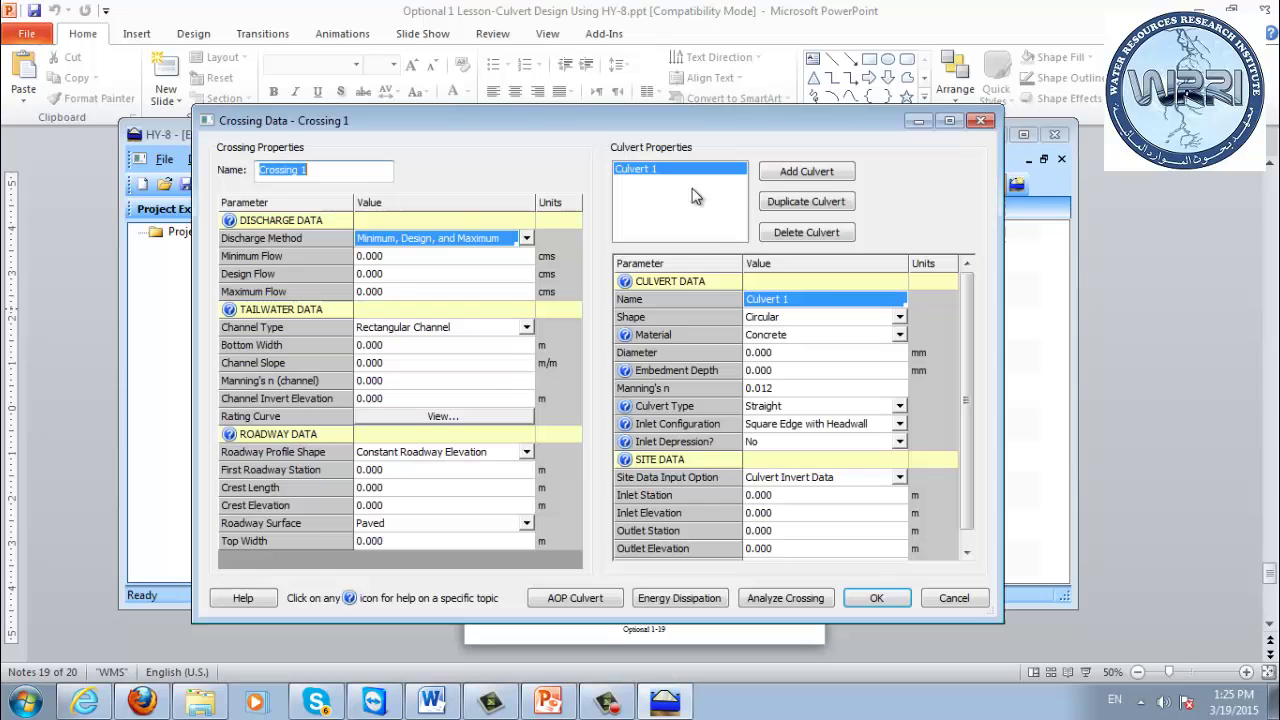
# - Set the crossing's design flow to 3 cms and its maximum flow to 10 cms
pyautogui.click(395, 276)
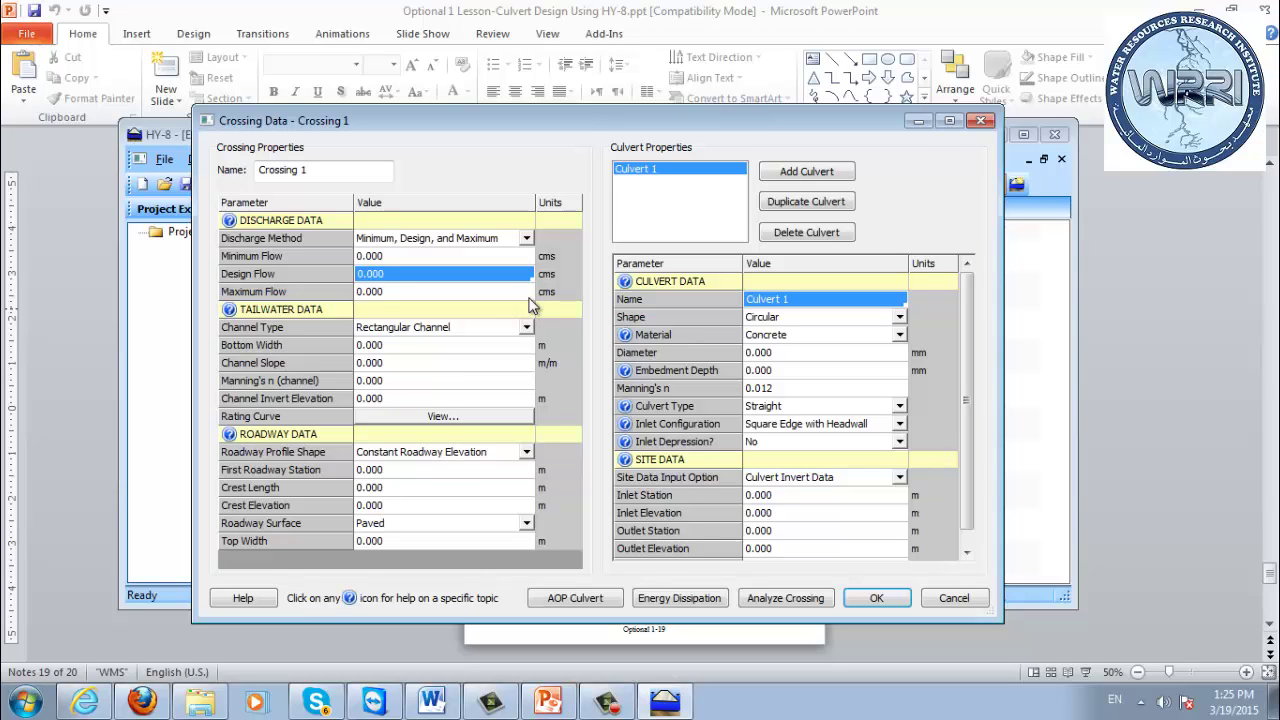
pyautogui.write('3')
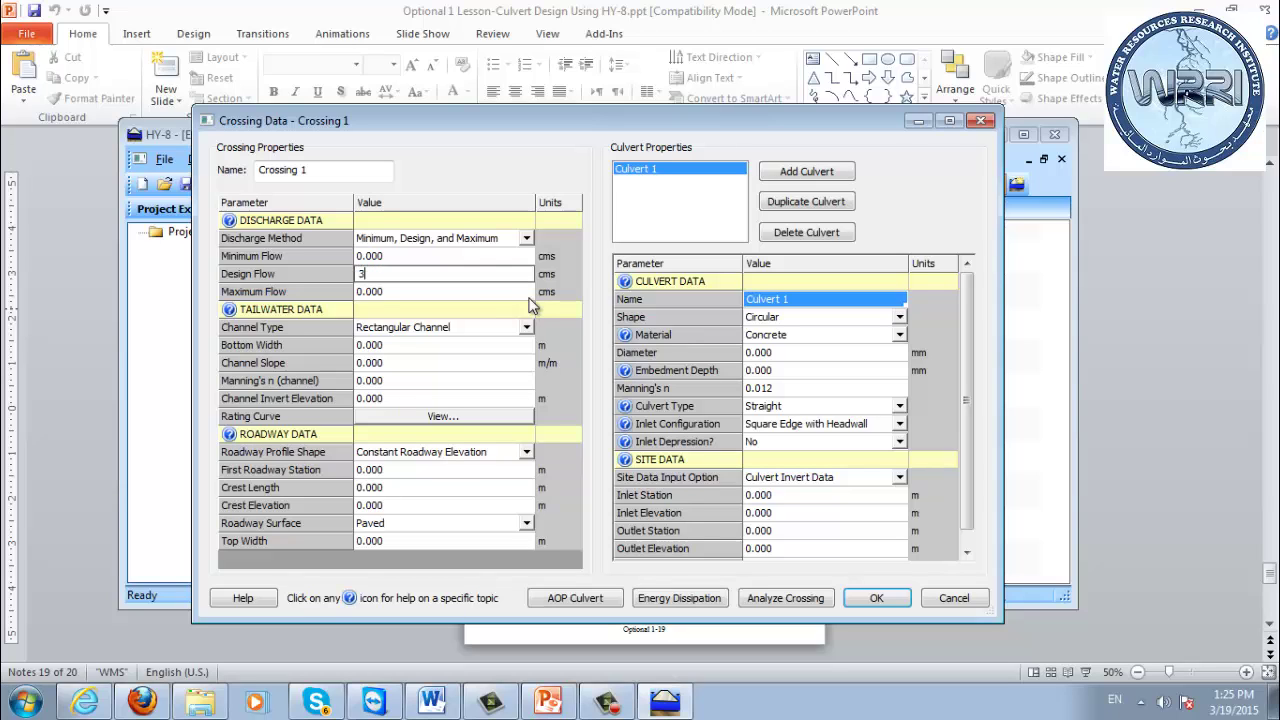
pyautogui.click(459, 292)
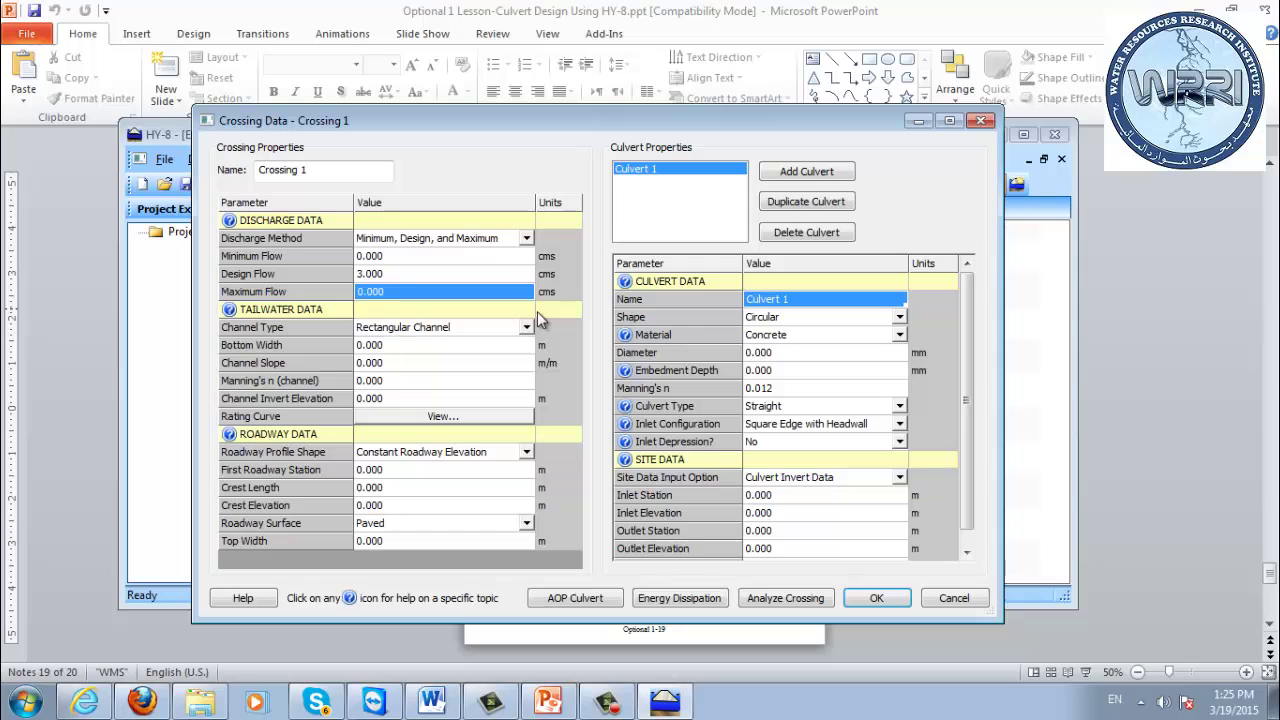
pyautogui.write('10')
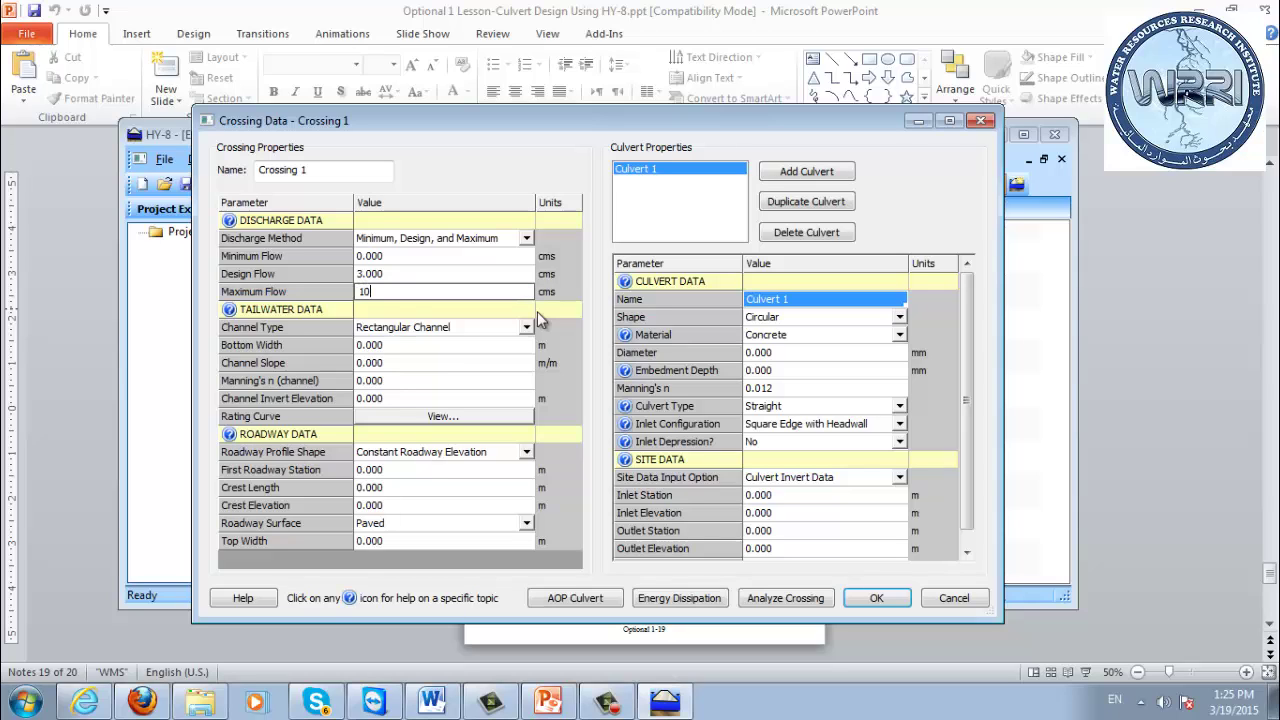
# - Define the rectangular tailwater channel with a bottom width of 2 m, a slope of 0.01 m/m and a Manning's n of 0.045
pyautogui.click(416, 346)
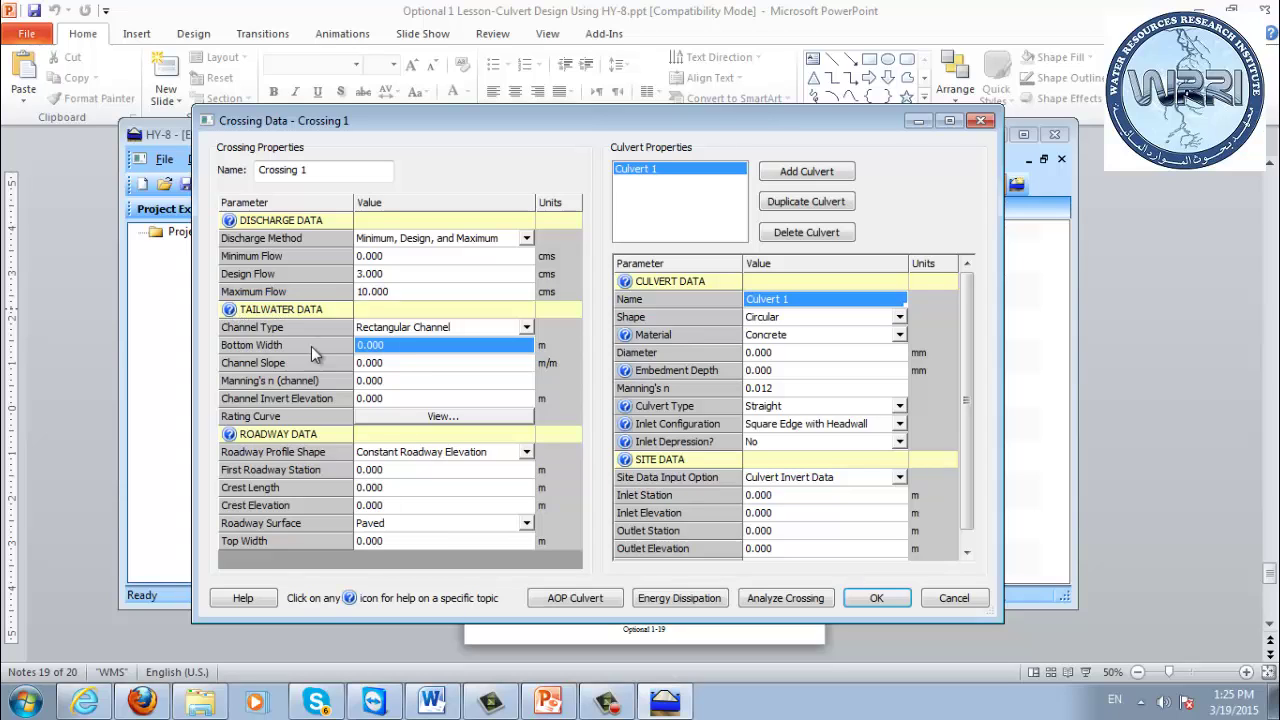
pyautogui.write('2')
pyautogui.click(403, 364)
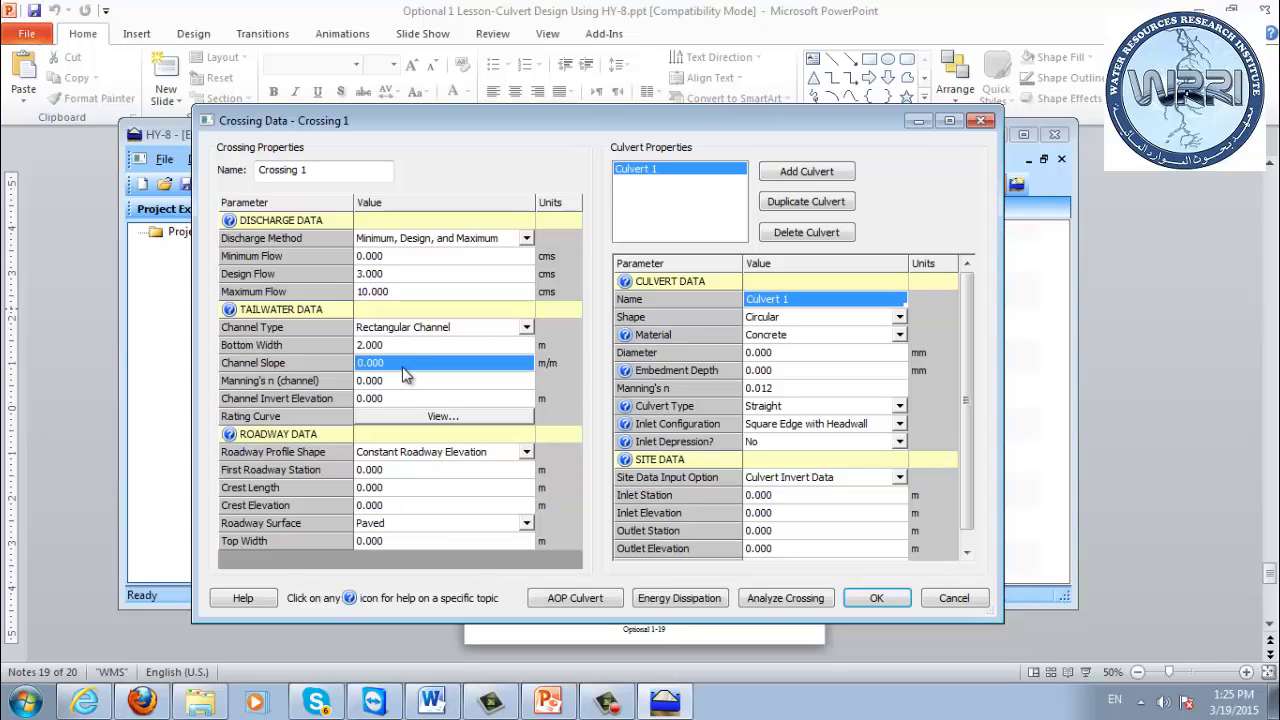
pyautogui.write('.01')
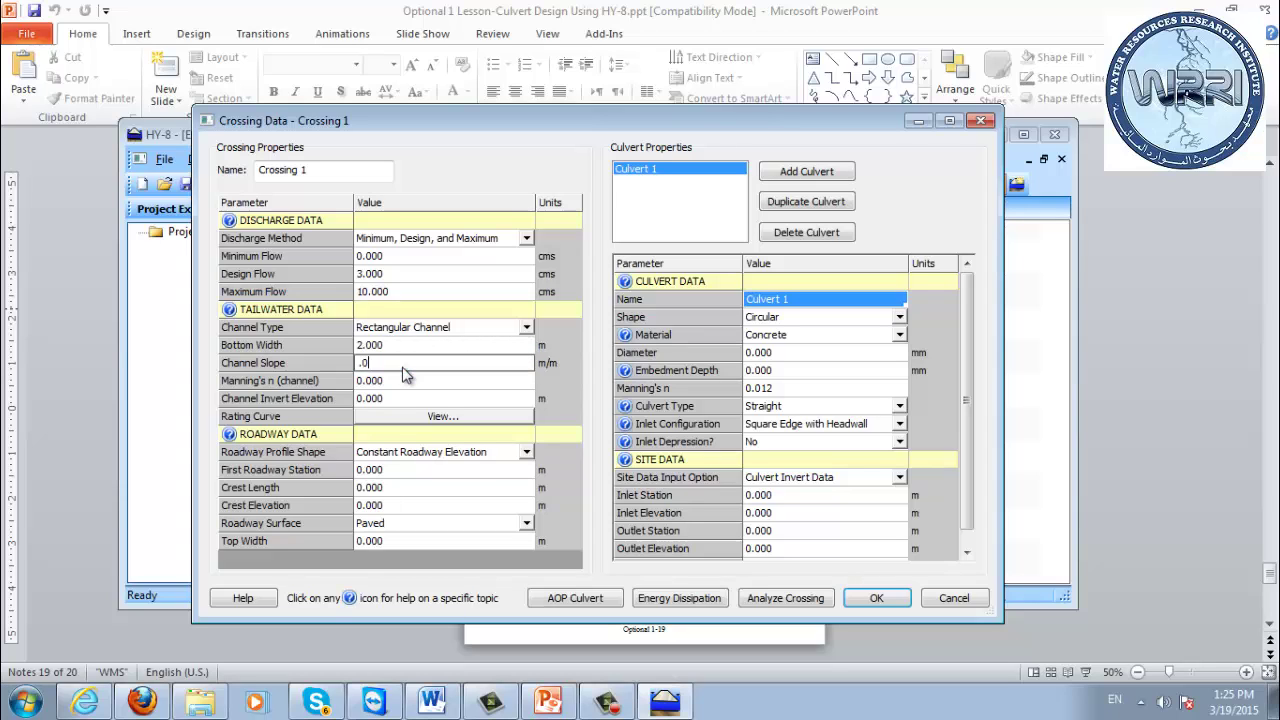
pyautogui.click(410, 381)
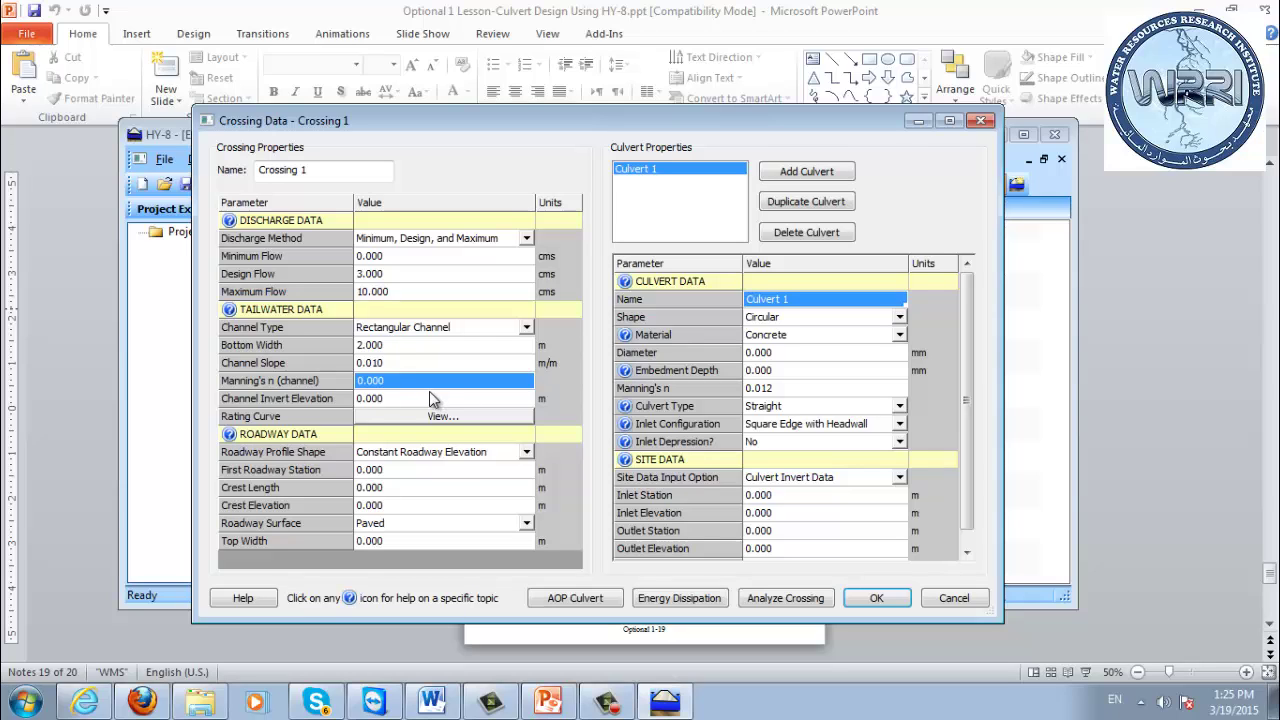
pyautogui.write('.04')
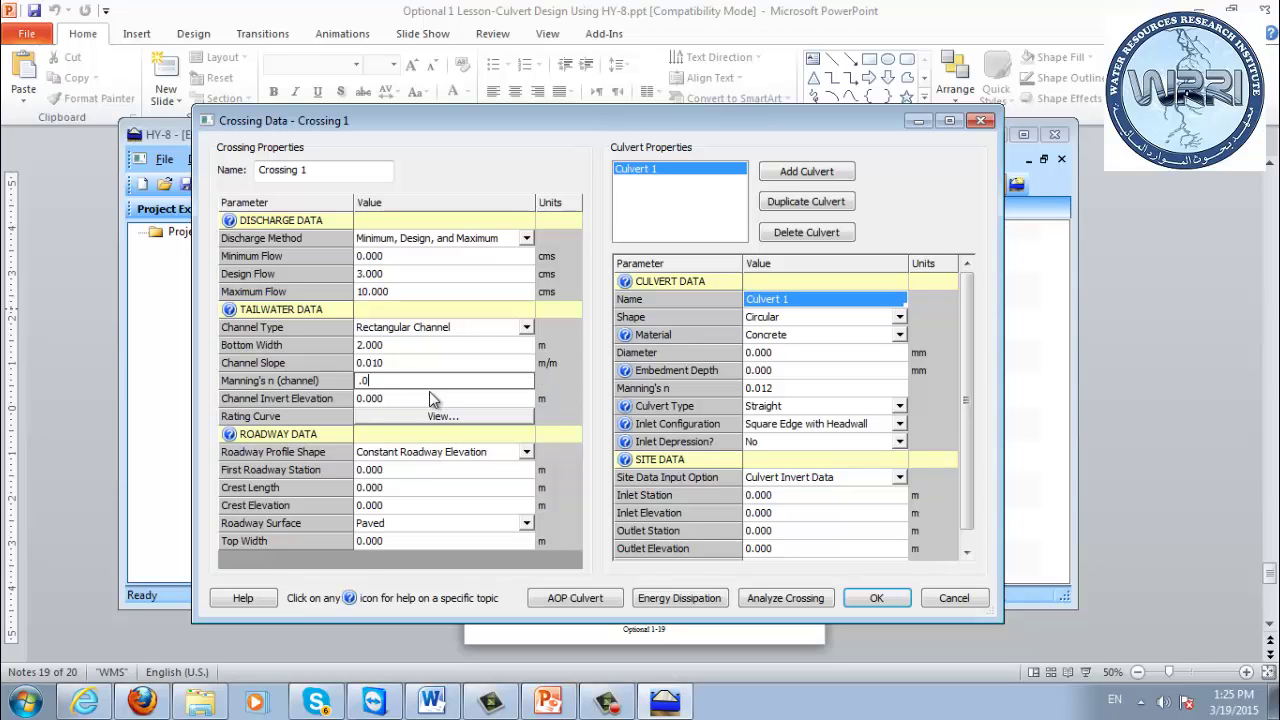
pyautogui.write('5')
pyautogui.press('Return')
# - Set the roadway's crest elevation to 10 m, top width to 10 m and crest length to 1000 m
pyautogui.click(400, 470)
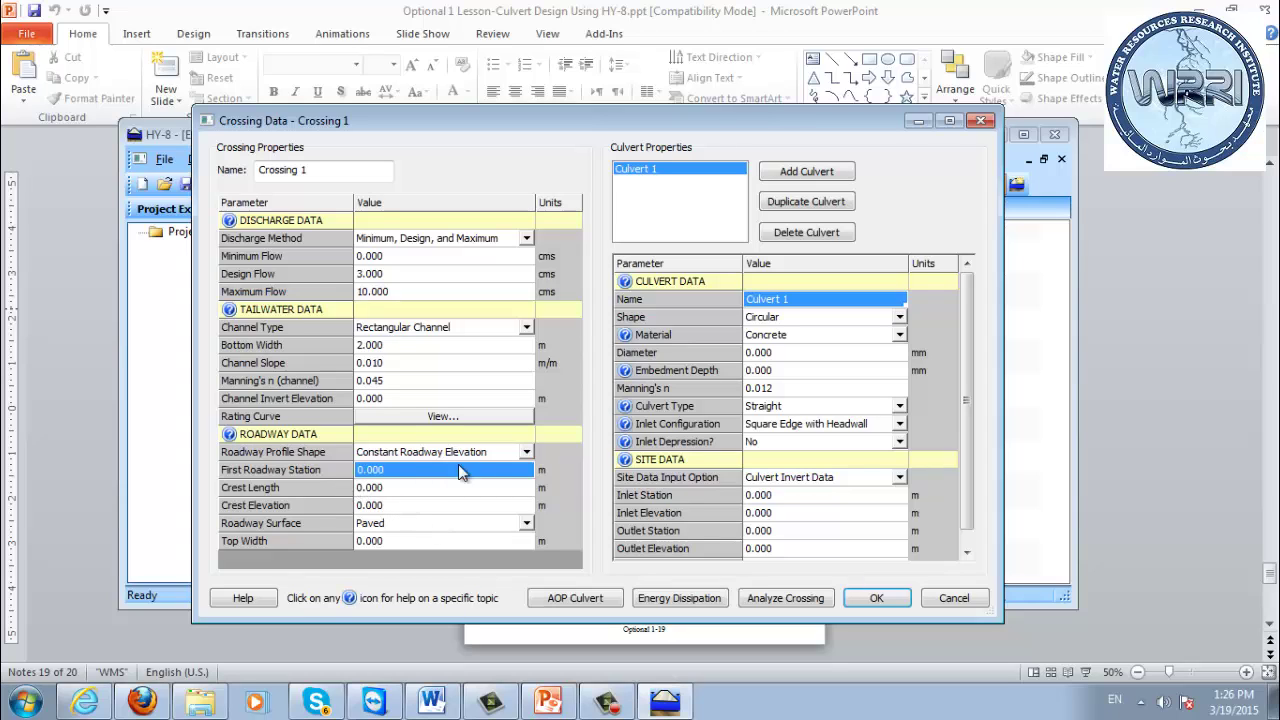
pyautogui.click(385, 505)
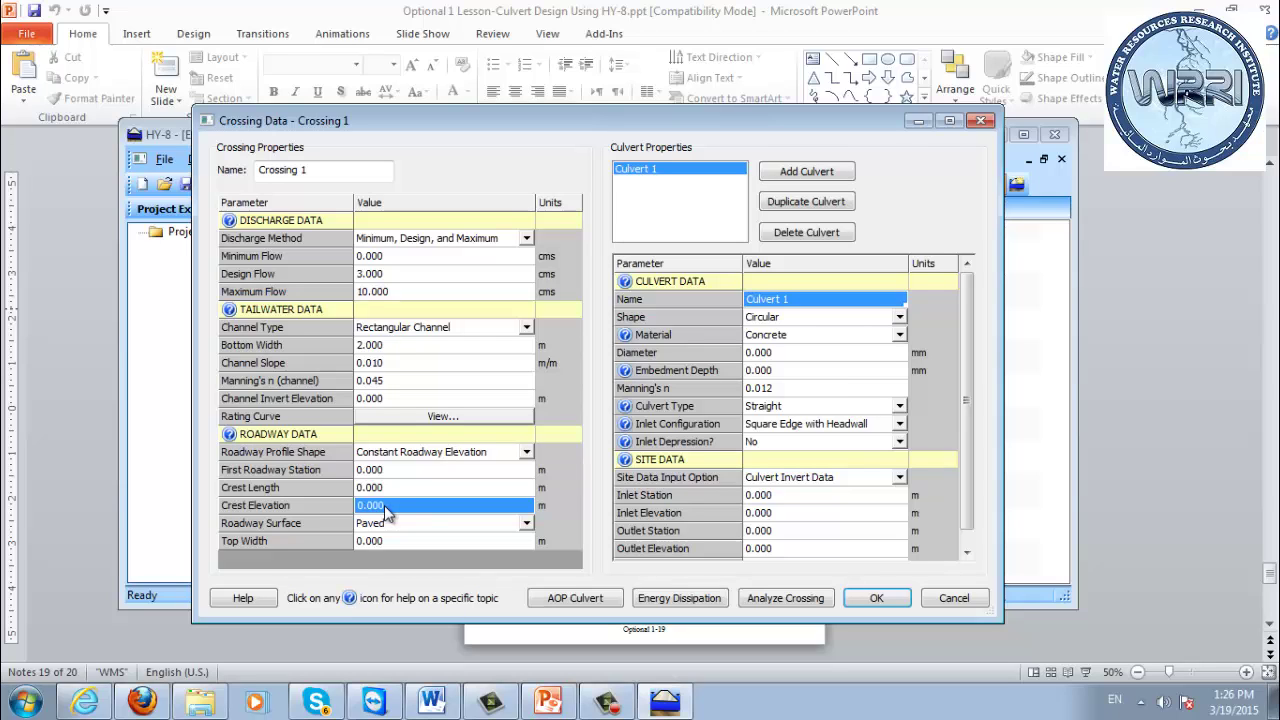
pyautogui.write('10')
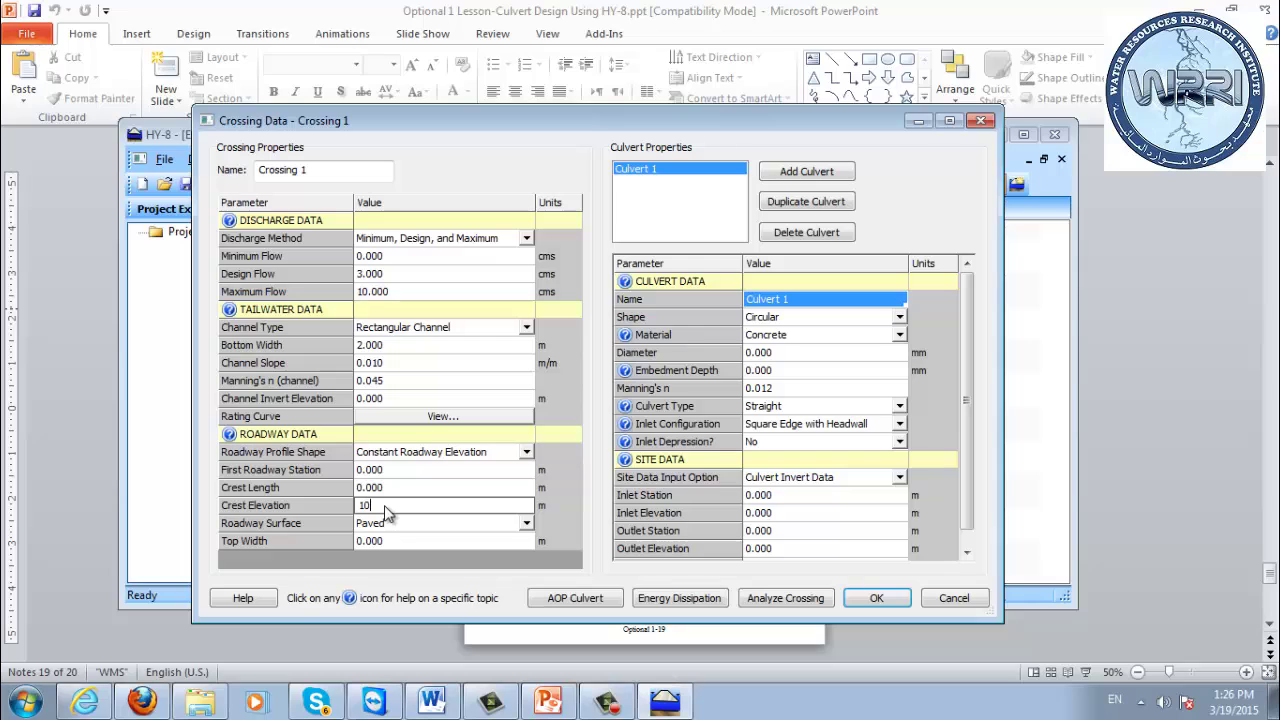
pyautogui.click(384, 542)
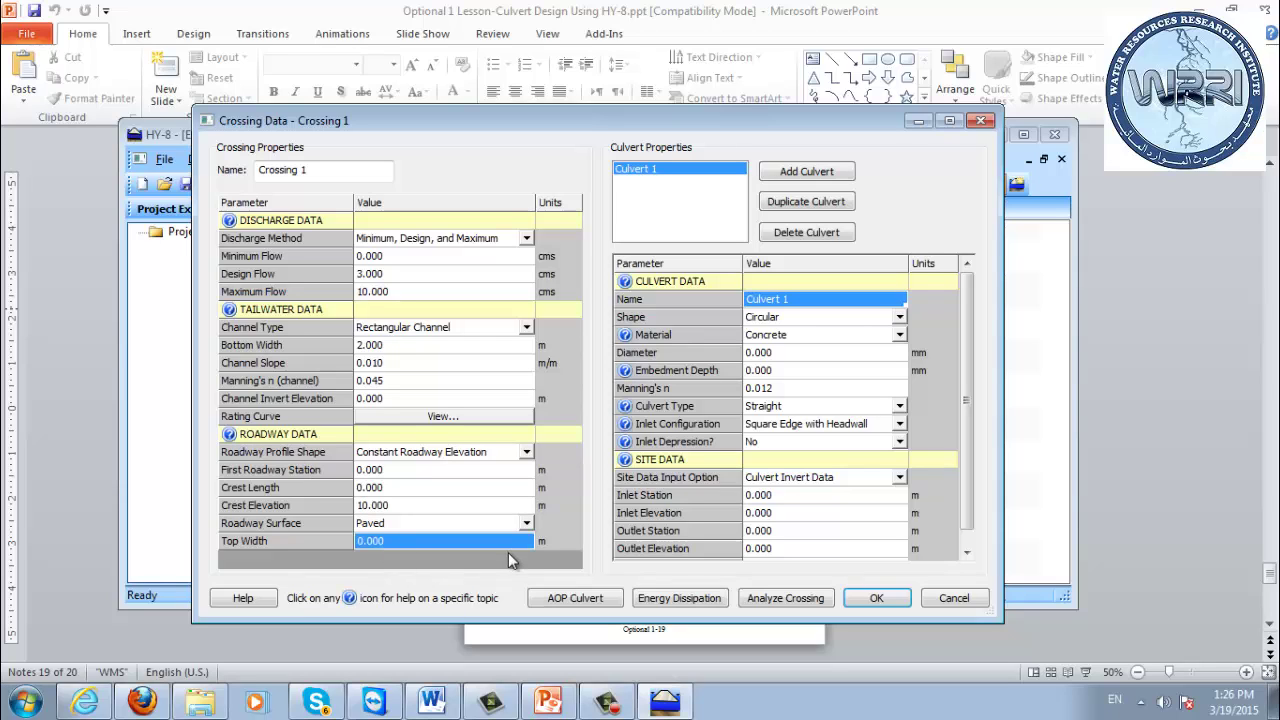
pyautogui.write('10')
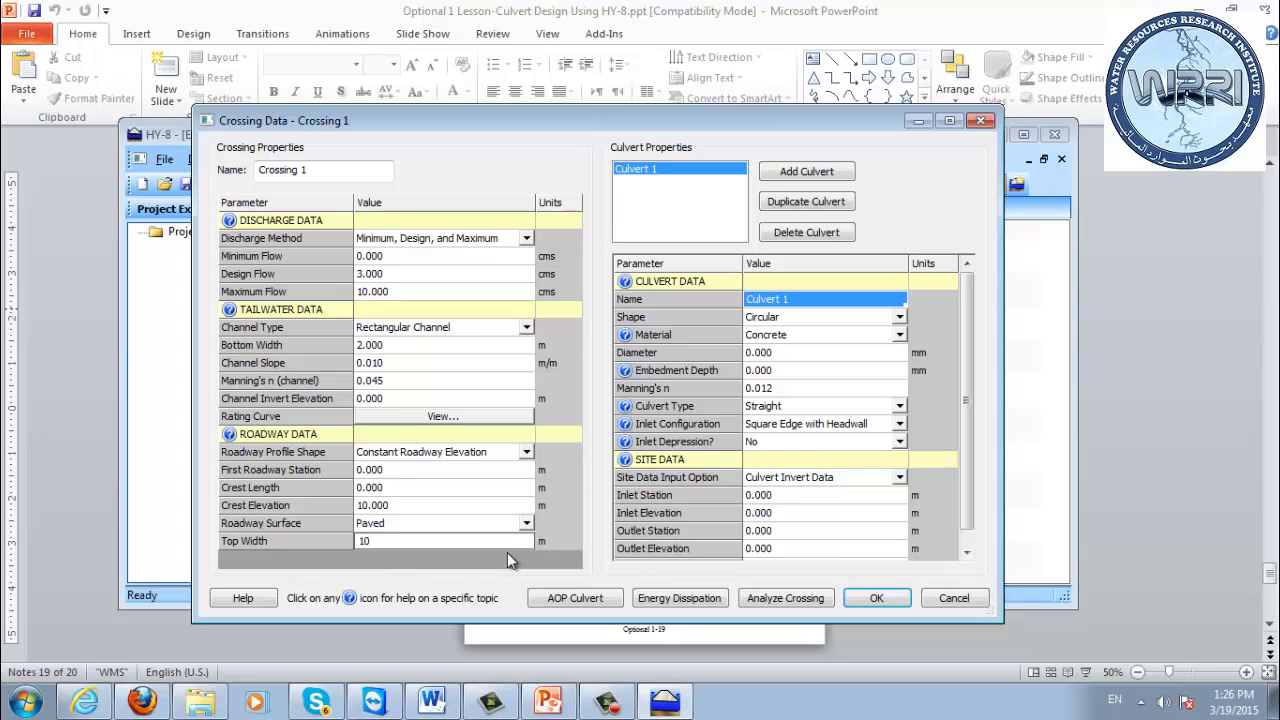
pyautogui.click(418, 505)
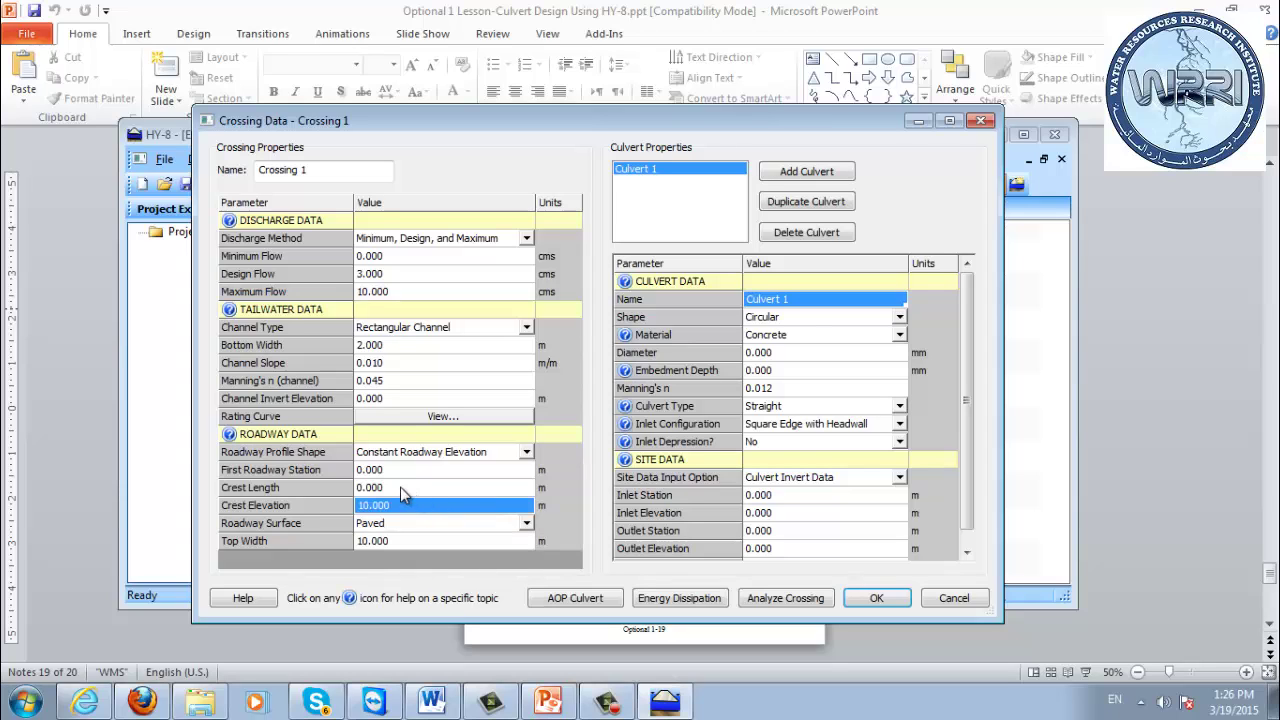
pyautogui.click(400, 487)
pyautogui.write('1000')
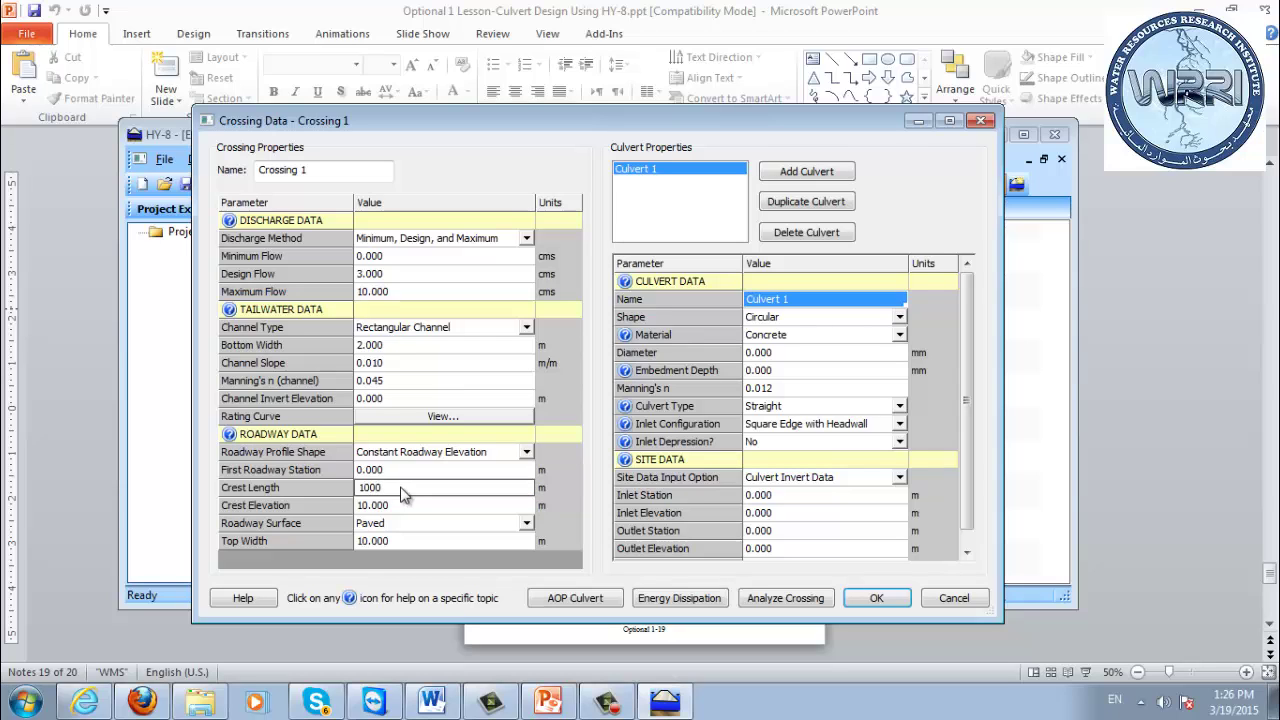
# - Correct the roadway's crest length to 100 m and set the circular culvert's diameter to 1000 mm
pyautogui.press('BackSpace')
pyautogui.press('Return')
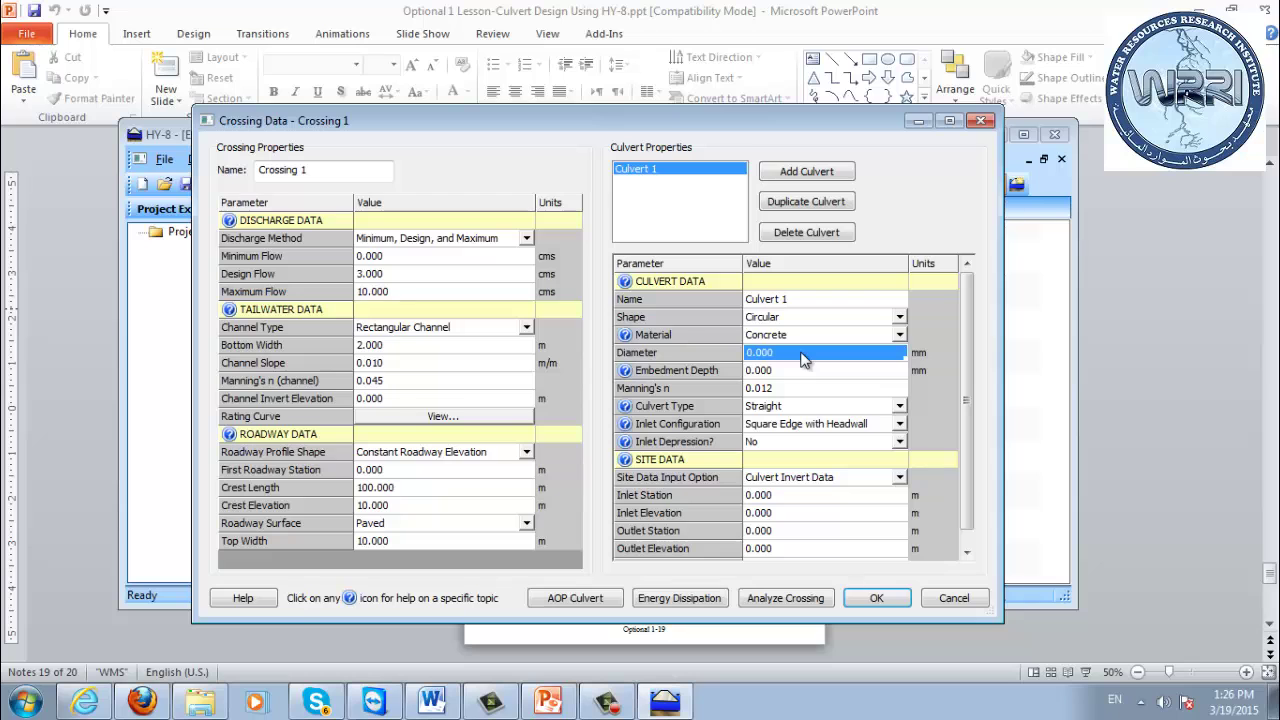
pyautogui.moveTo(684, 113); pyautogui.dragTo(688, 30)
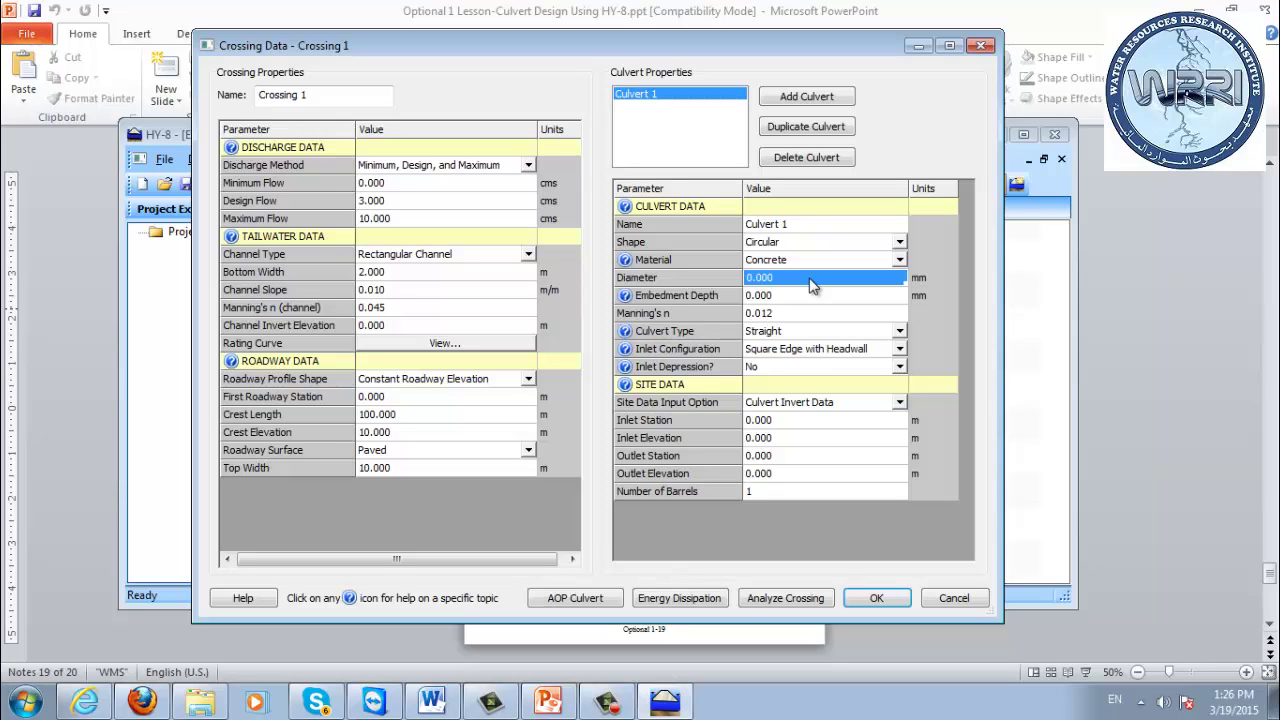
pyautogui.write('1')
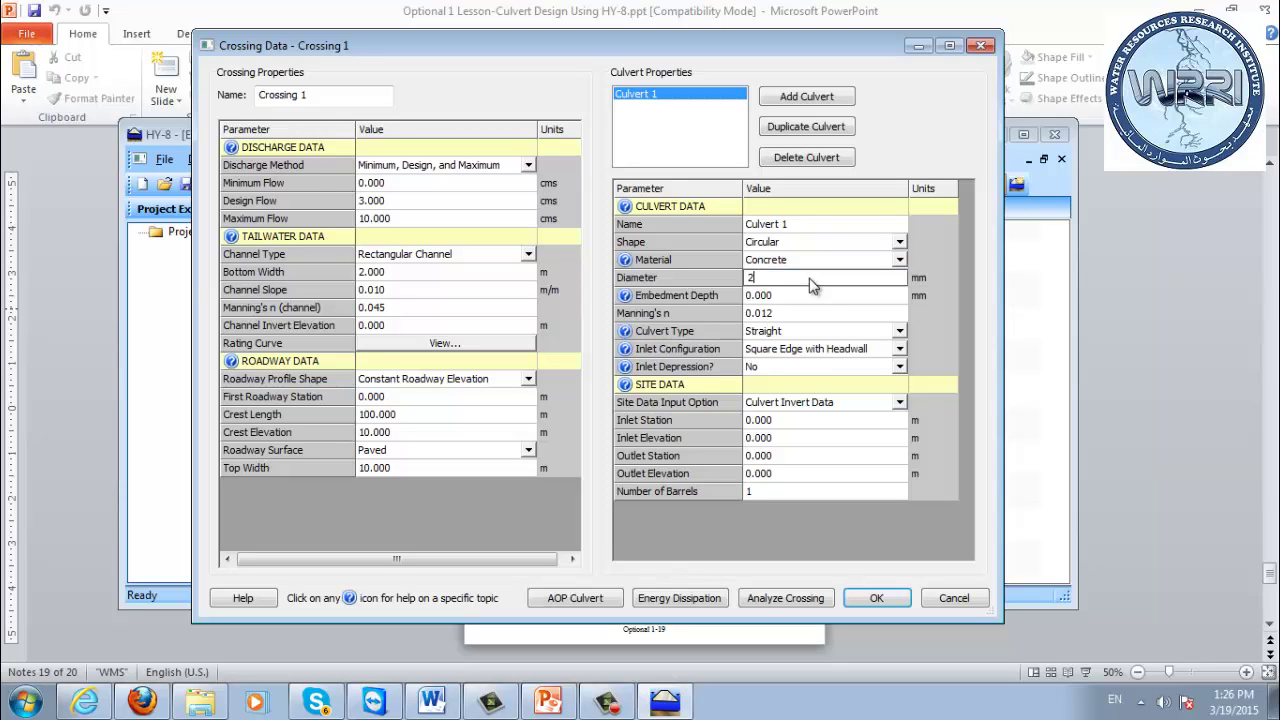
pyautogui.write('000')
pyautogui.press('Return')
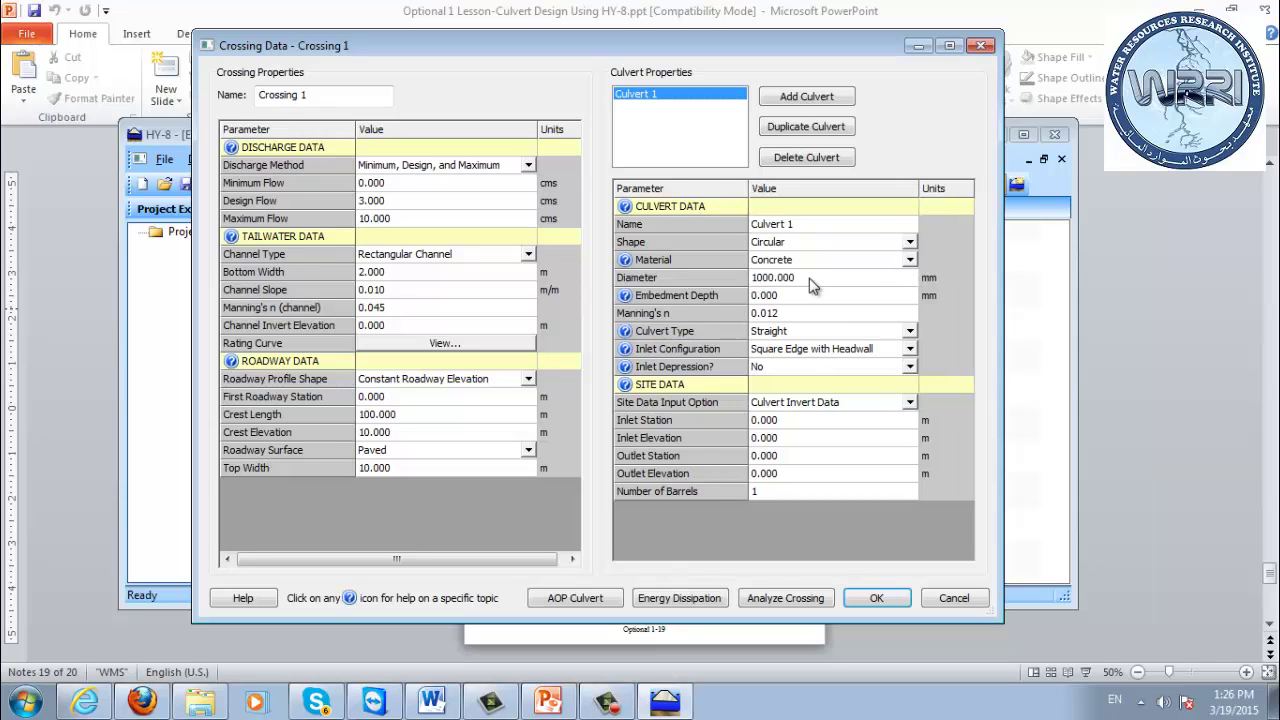
# - Set the culvert's inlet elevation to 0.2 m and outlet station to 40 m, and accept the crossing data
pyautogui.click(910, 404)
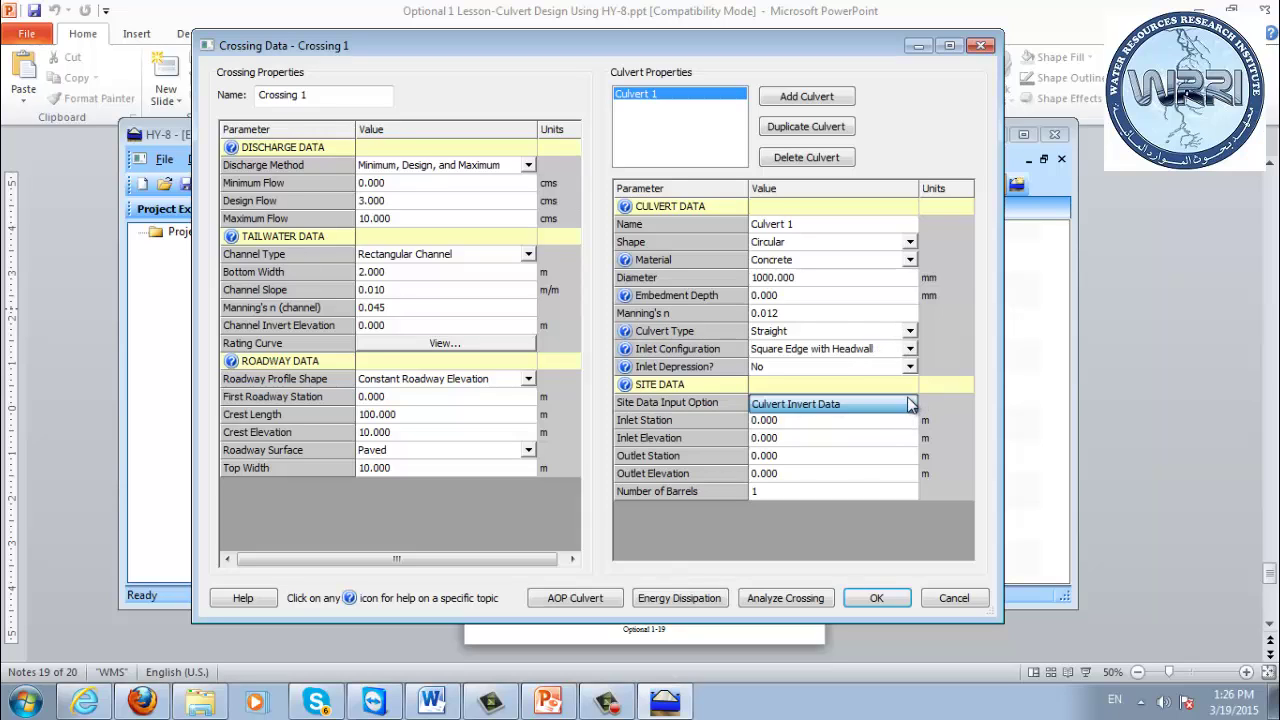
pyautogui.click(846, 421)
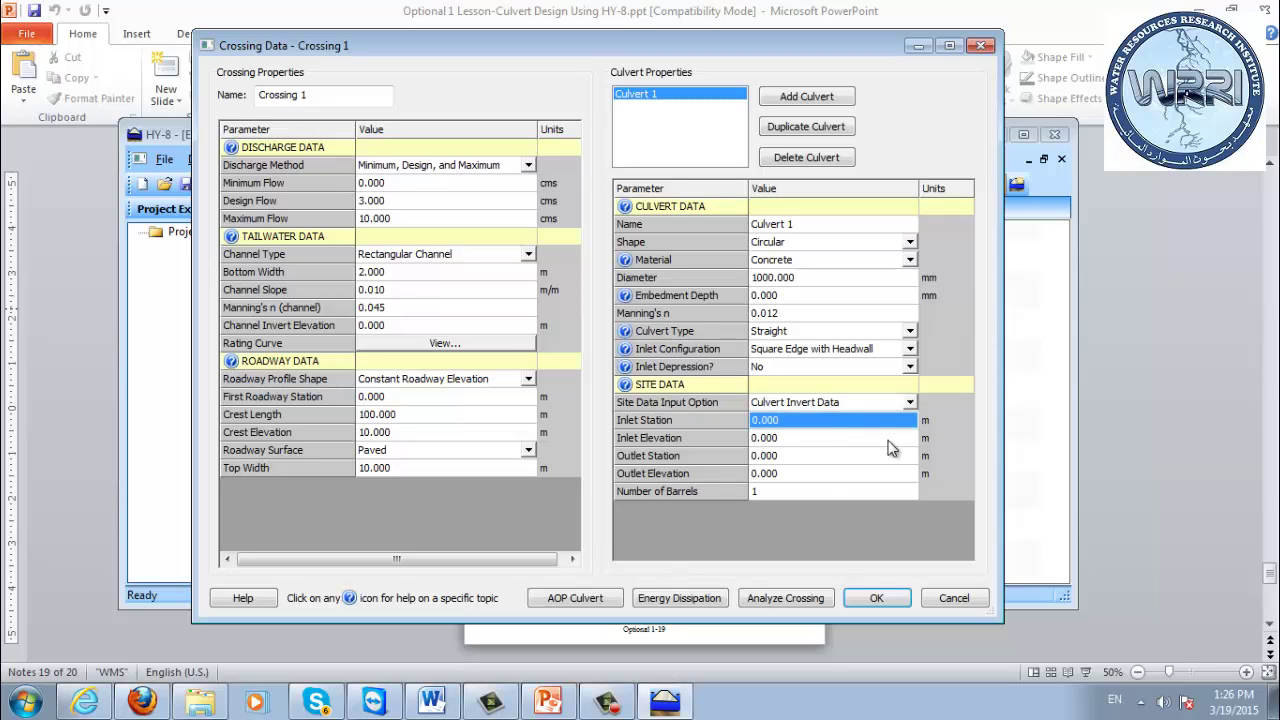
pyautogui.click(887, 440)
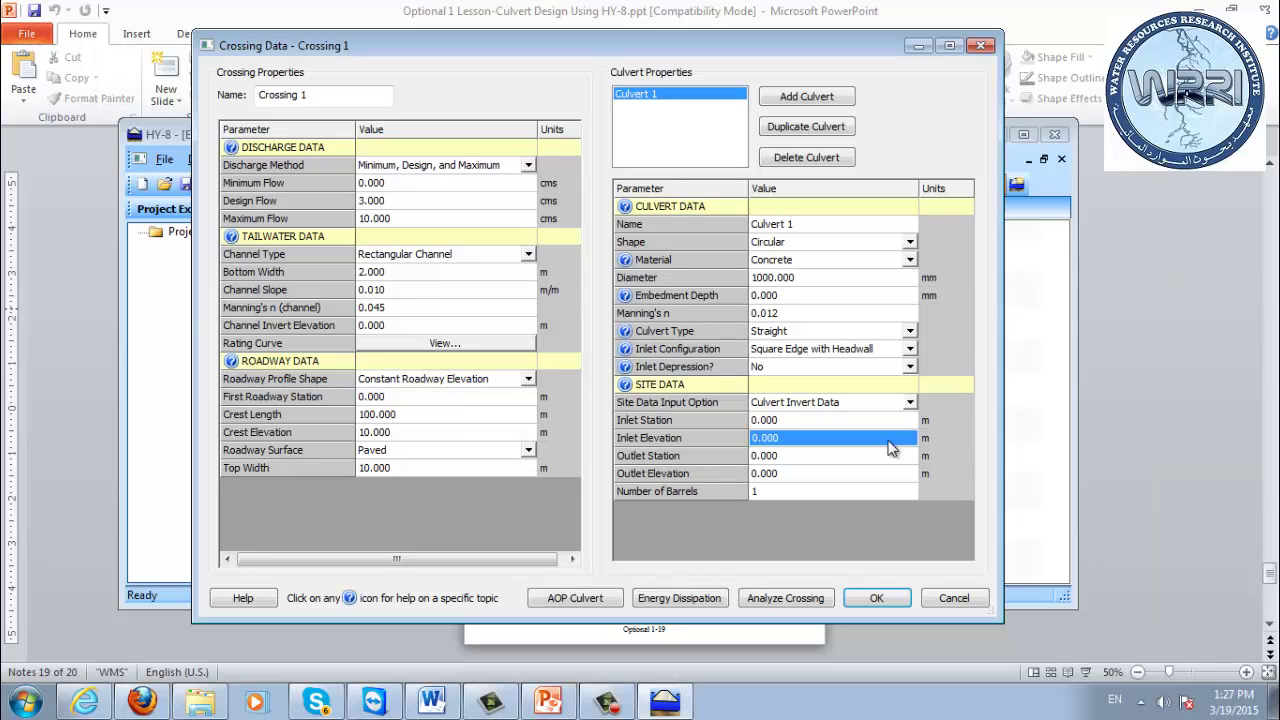
pyautogui.write('.')
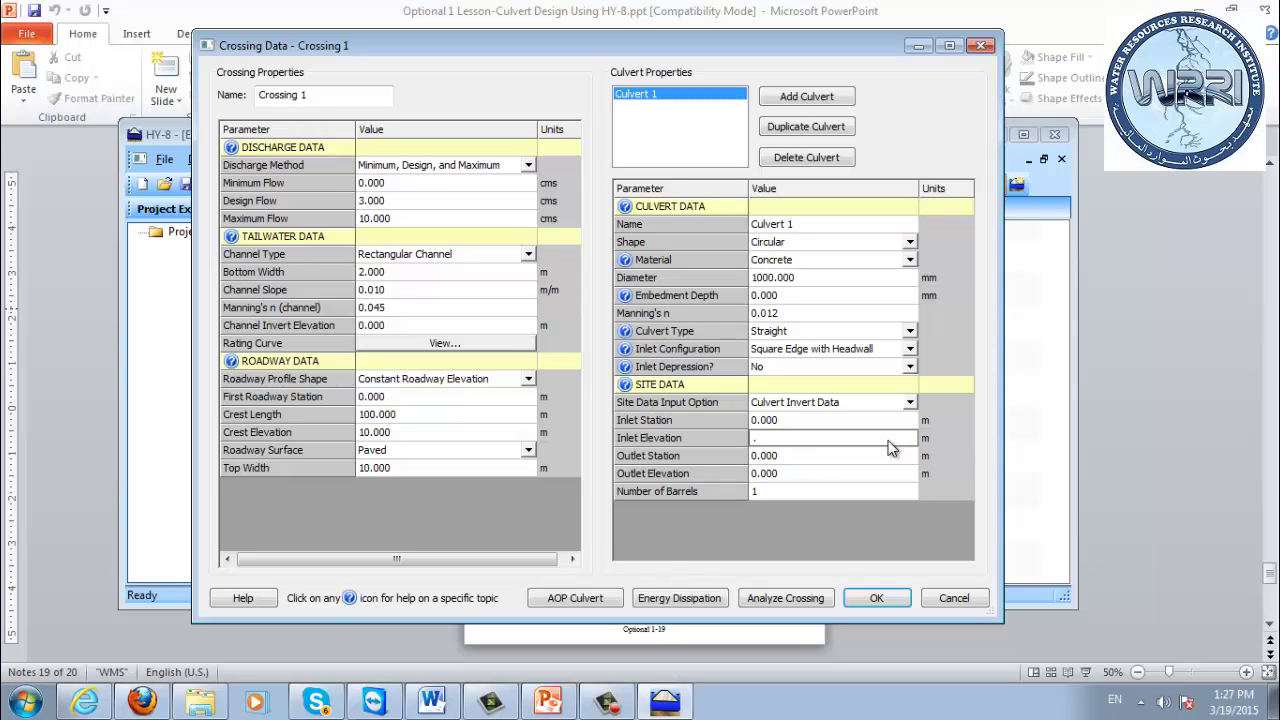
pyautogui.write('2')
pyautogui.press('Return')
pyautogui.press('Down')
pyautogui.press('Down')
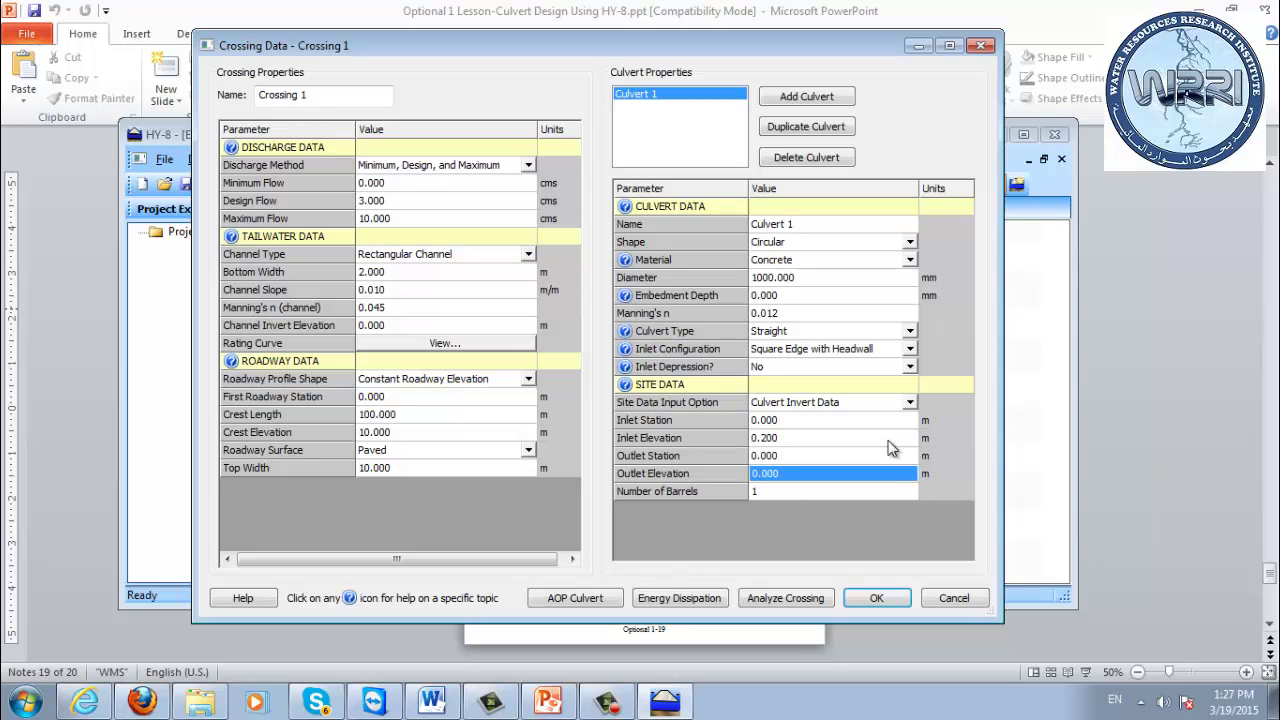
pyautogui.press('Up')
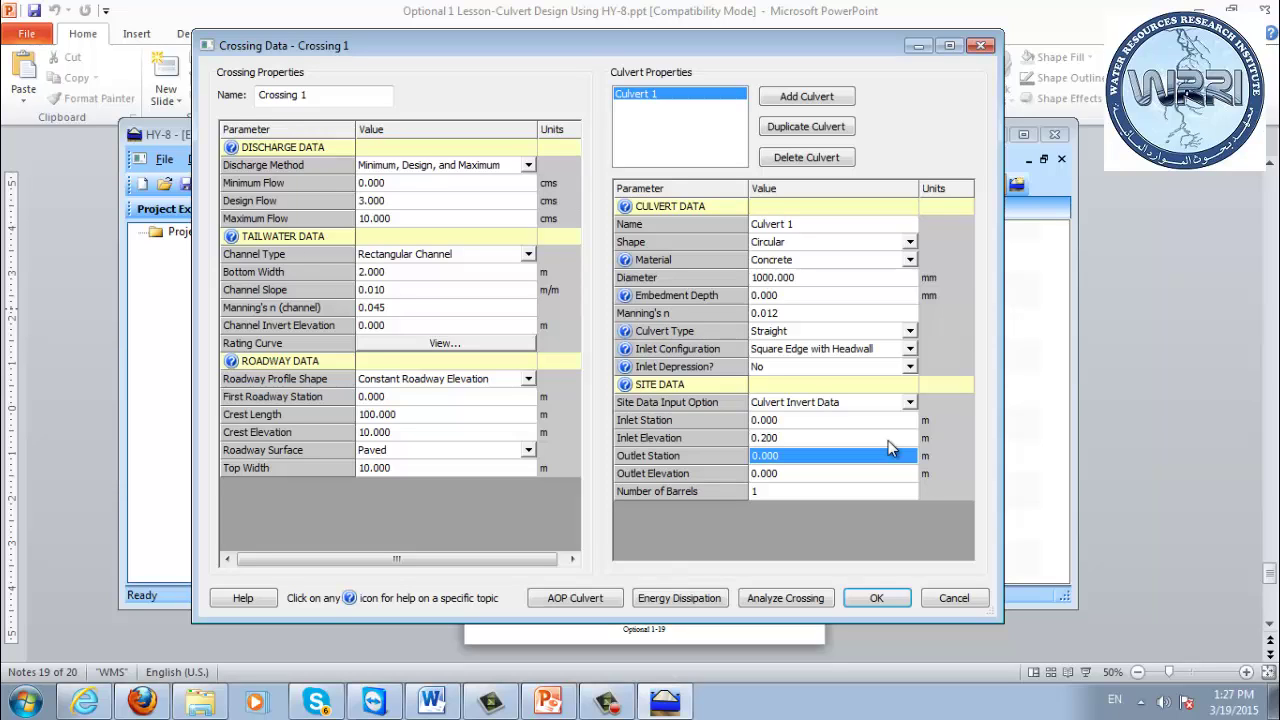
pyautogui.write('40')
pyautogui.press('Return')
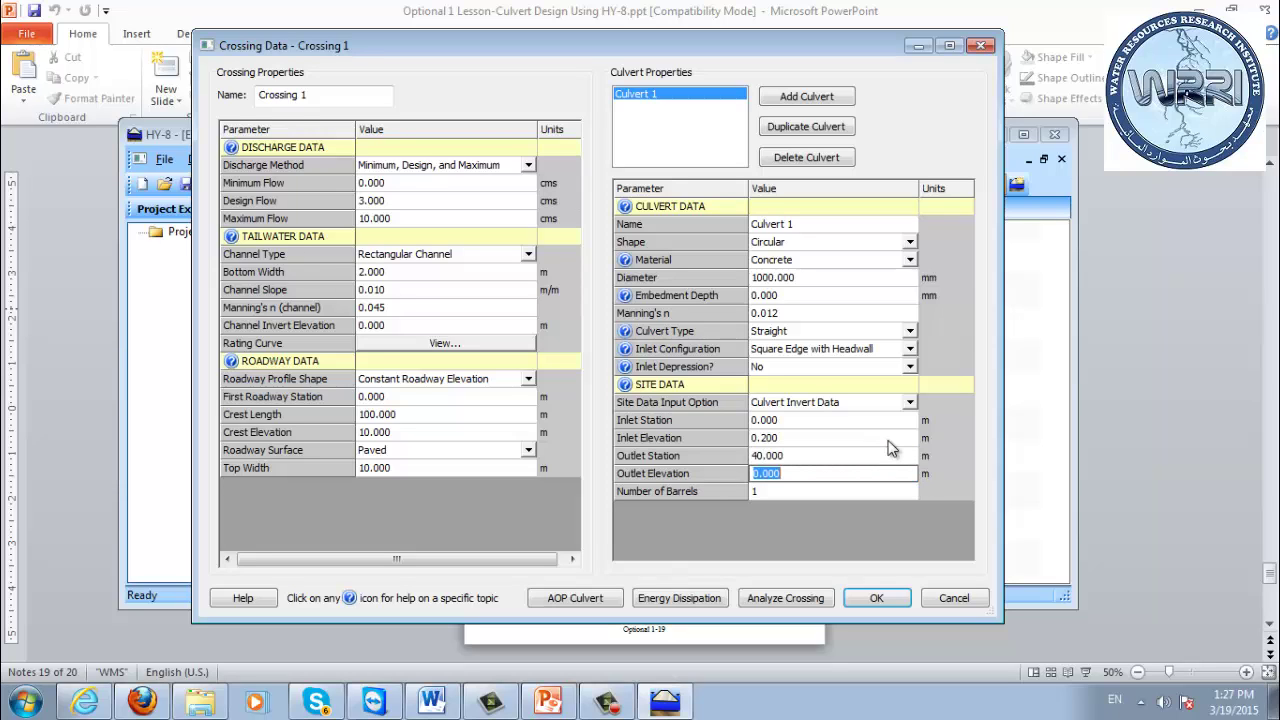
pyautogui.press('Down')
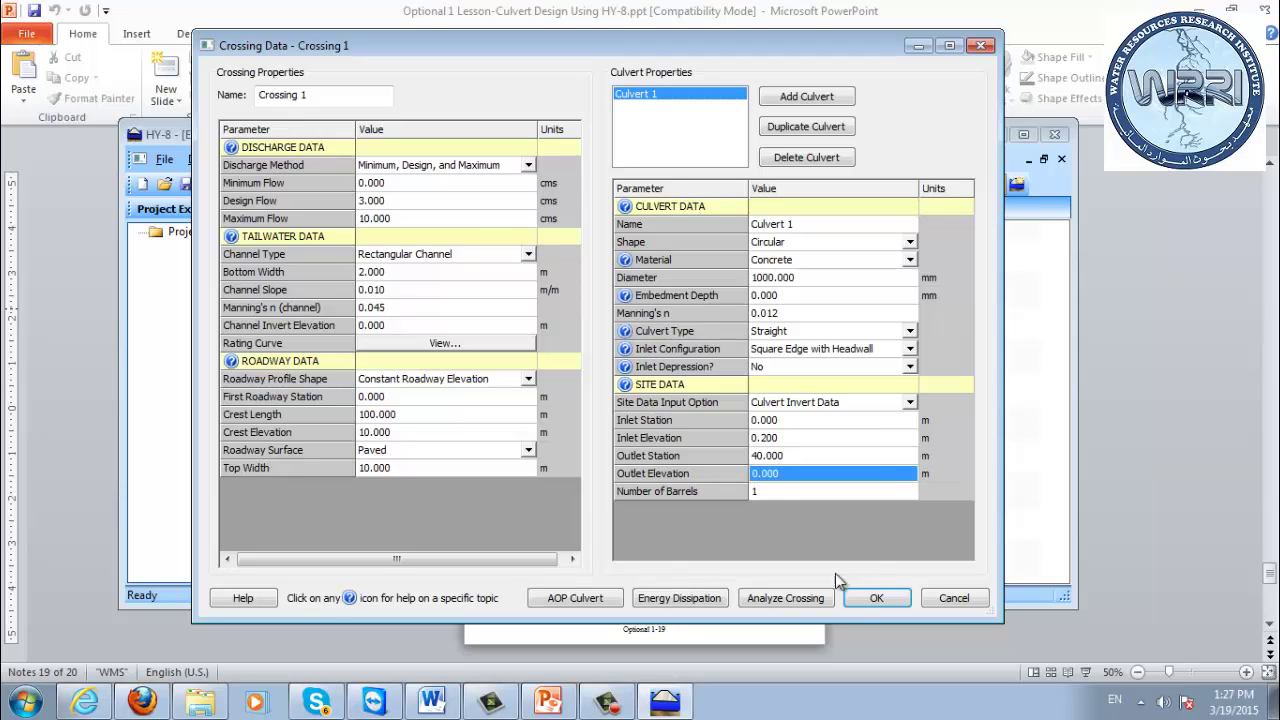
pyautogui.click(863, 597)
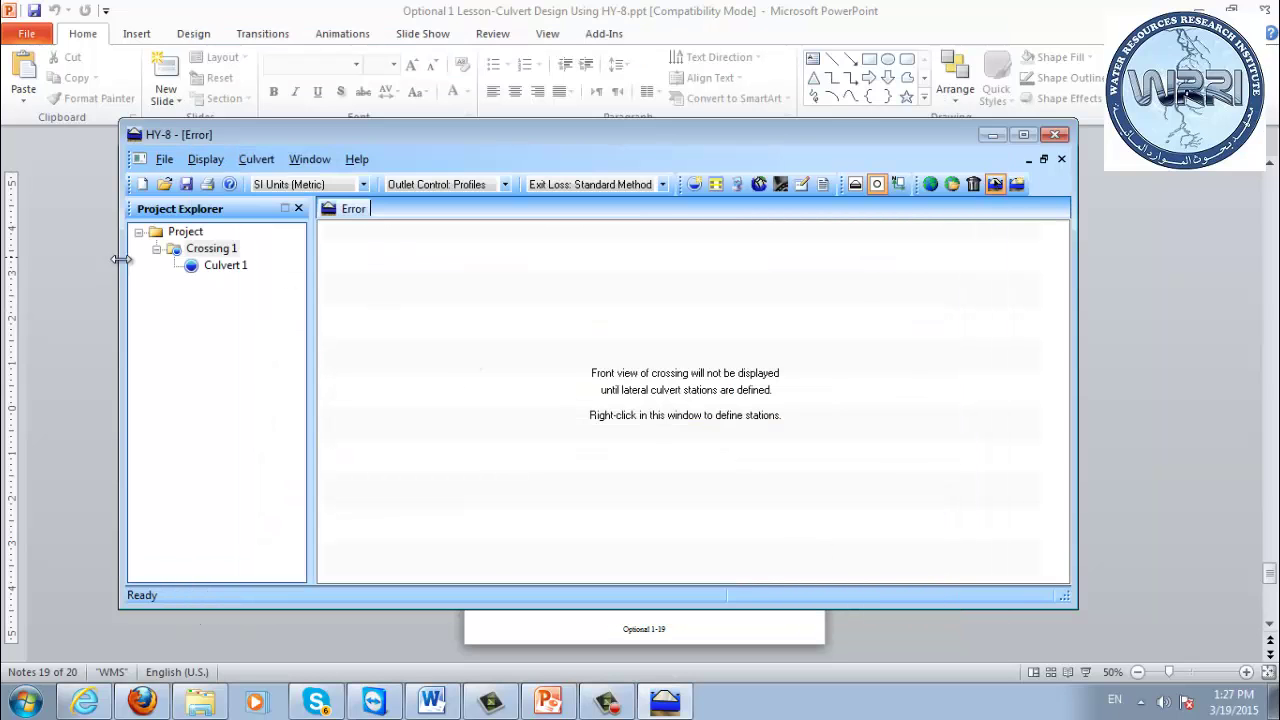
# - Display the profile plot of Culvert 1 in a maximized window and place its legend at the bottom
pyautogui.click(220, 267)
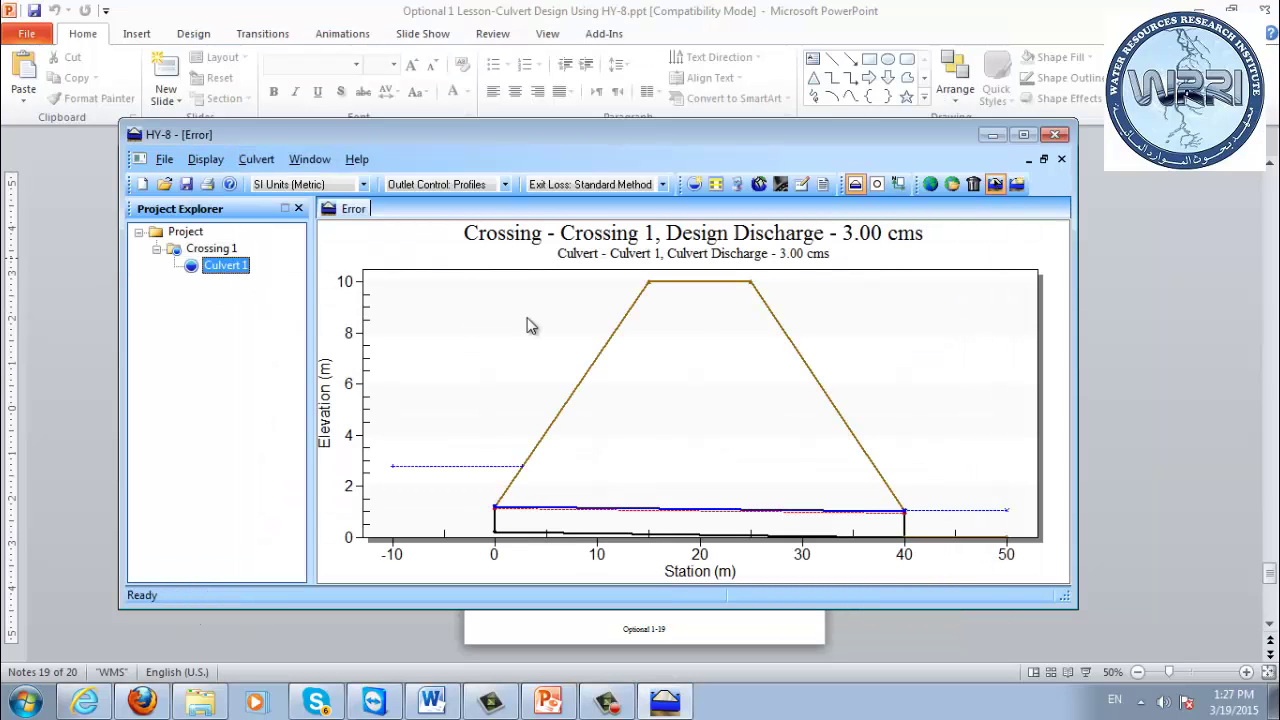
pyautogui.doubleClick(509, 138)
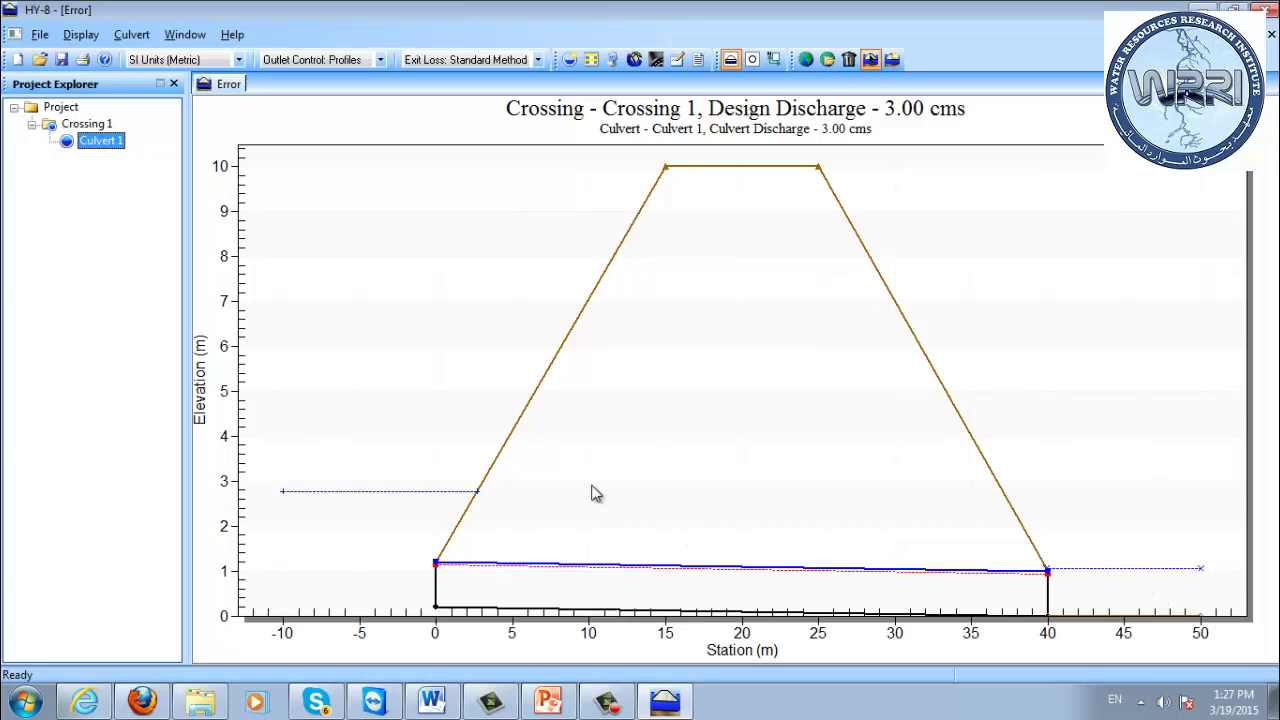
pyautogui.rightClick(763, 425)
pyautogui.moveTo(860, 309)
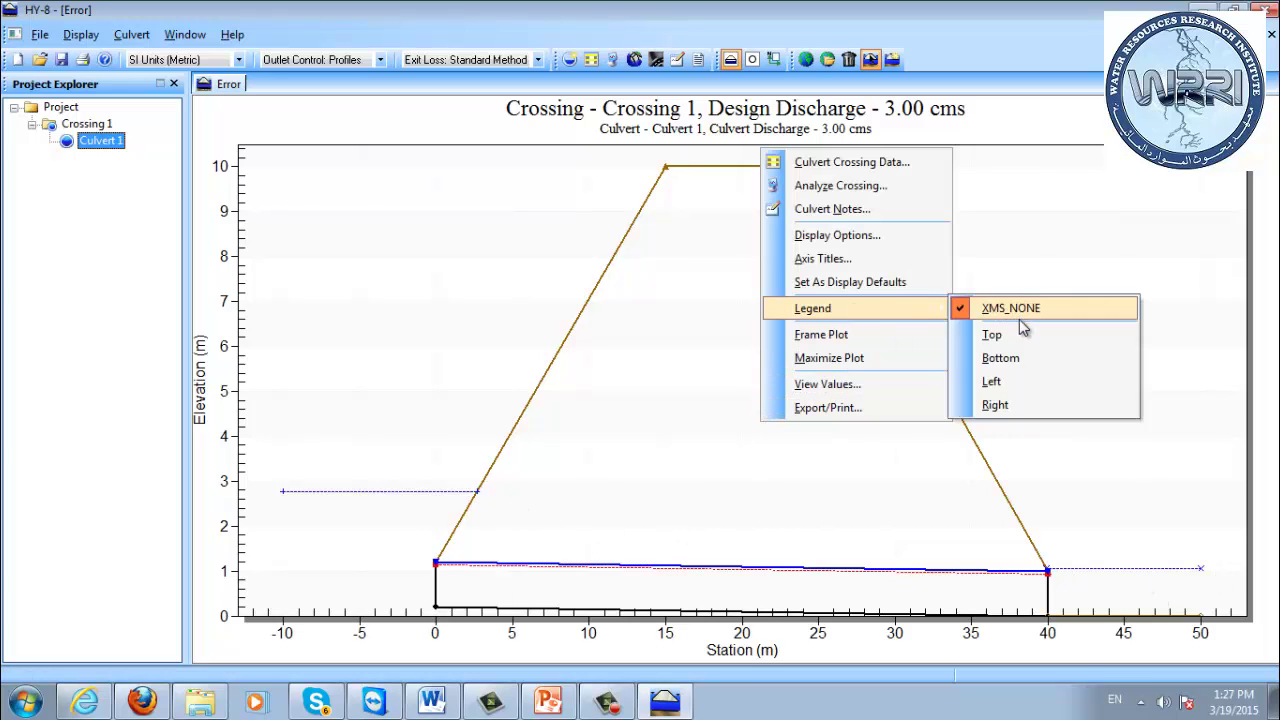
pyautogui.click(1028, 357)
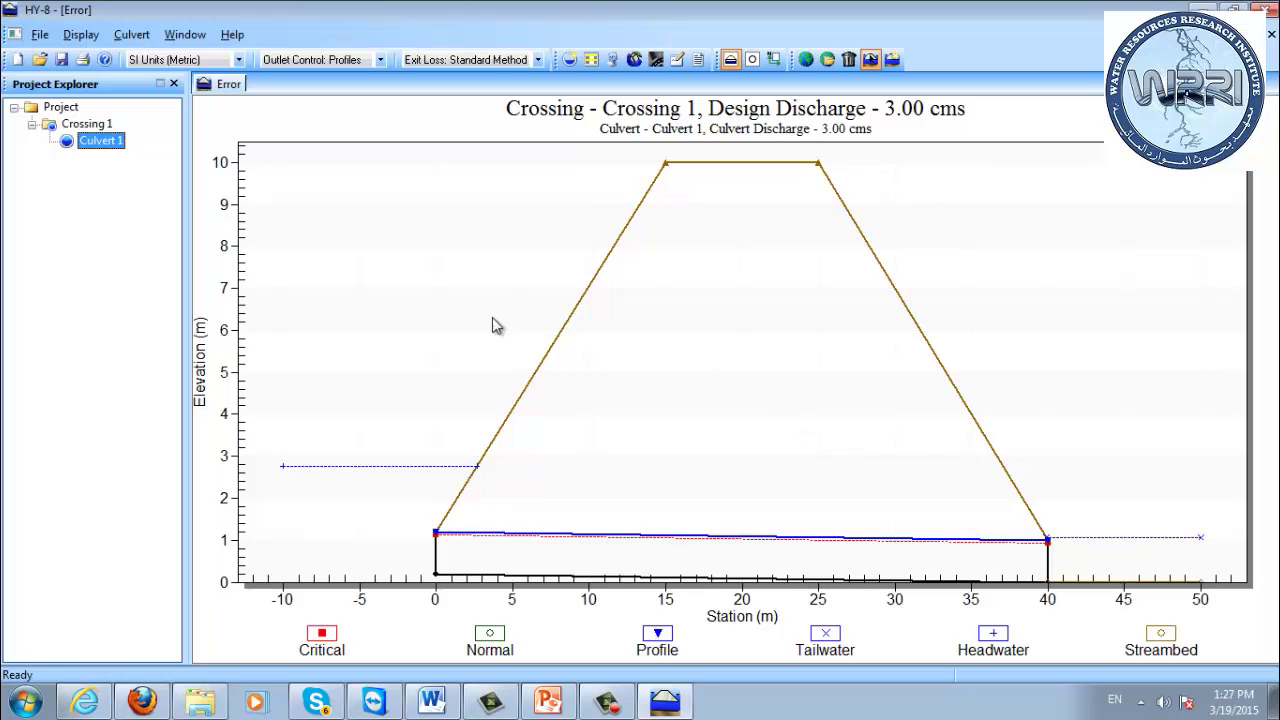
# - Reopen the data of Culvert 1, set its diameter to 2000 mm and accept the change
pyautogui.doubleClick(103, 143)
pyautogui.click(842, 333)
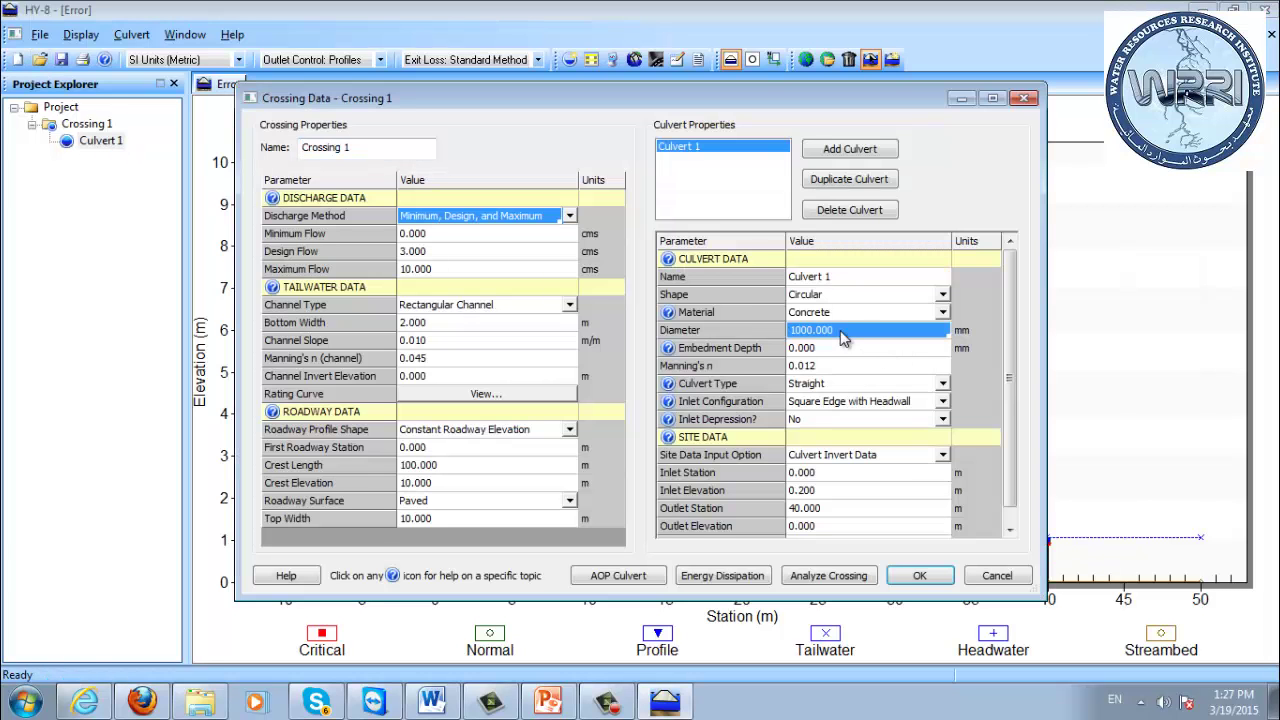
pyautogui.write('2000')
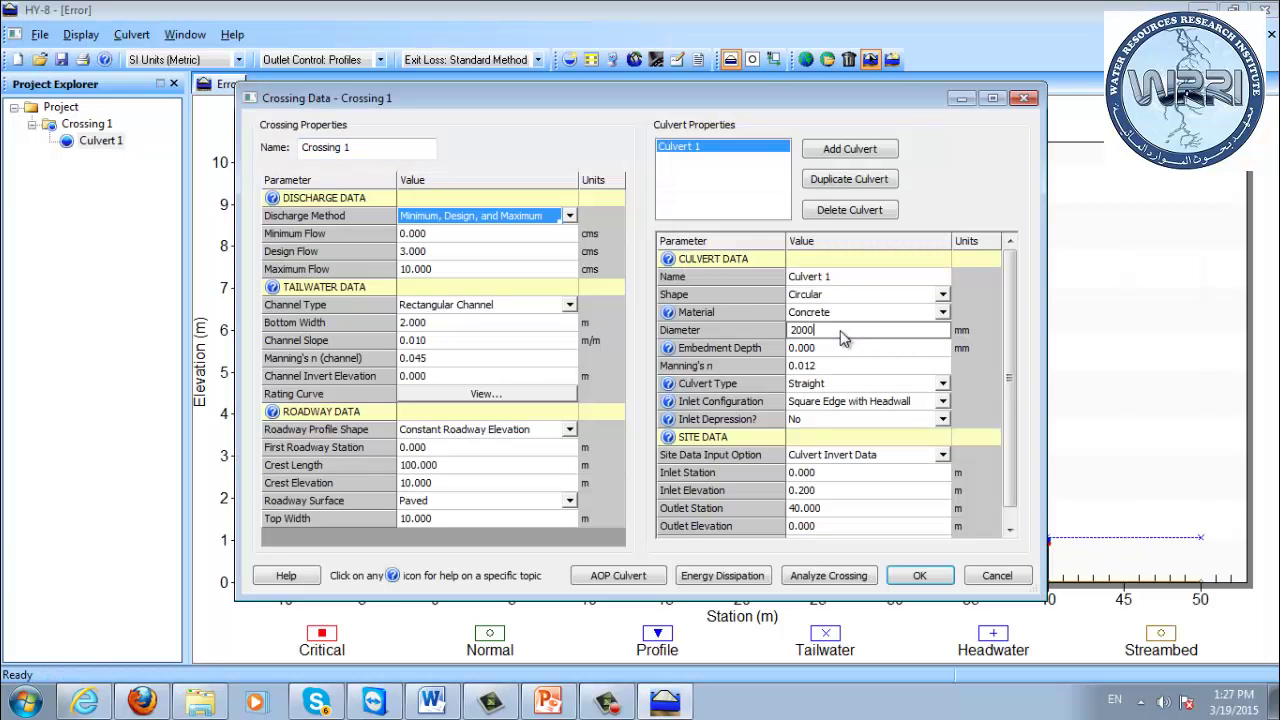
pyautogui.press('Return')
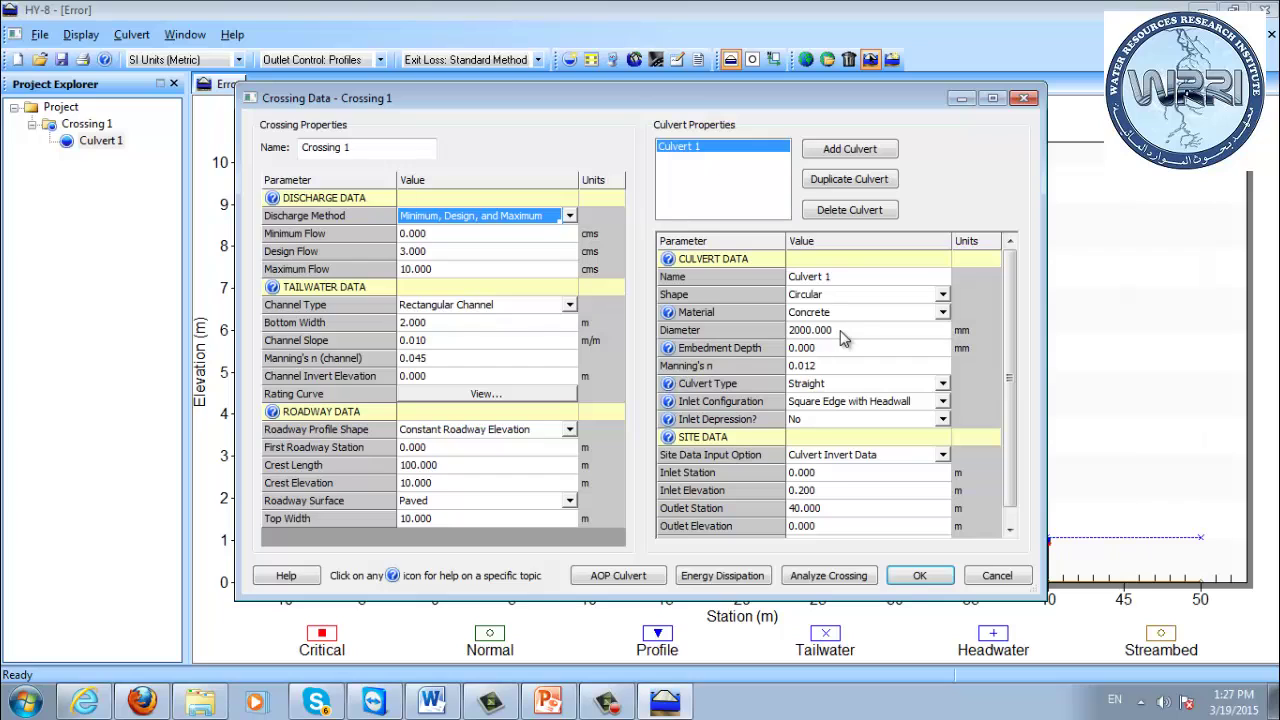
pyautogui.click(919, 575)
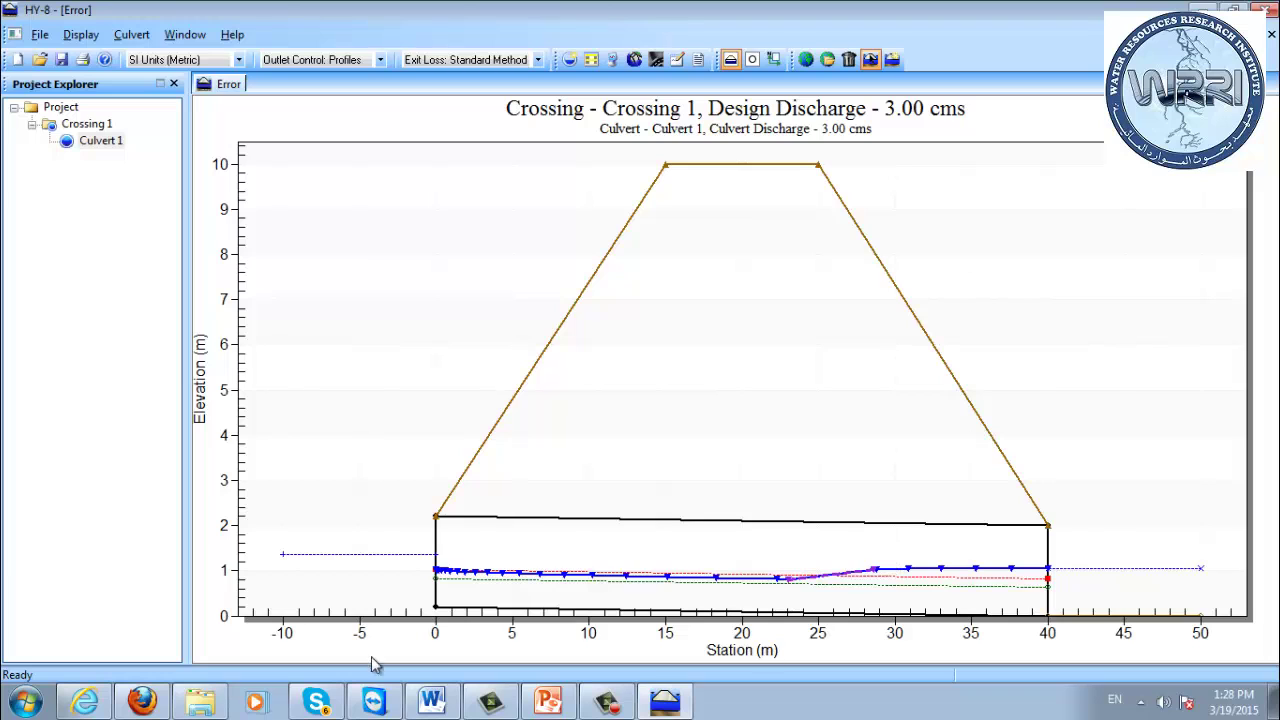
# - Launch Hydraulic Toolbox 4.2 and decline the optional registration
pyautogui.click(22, 702)
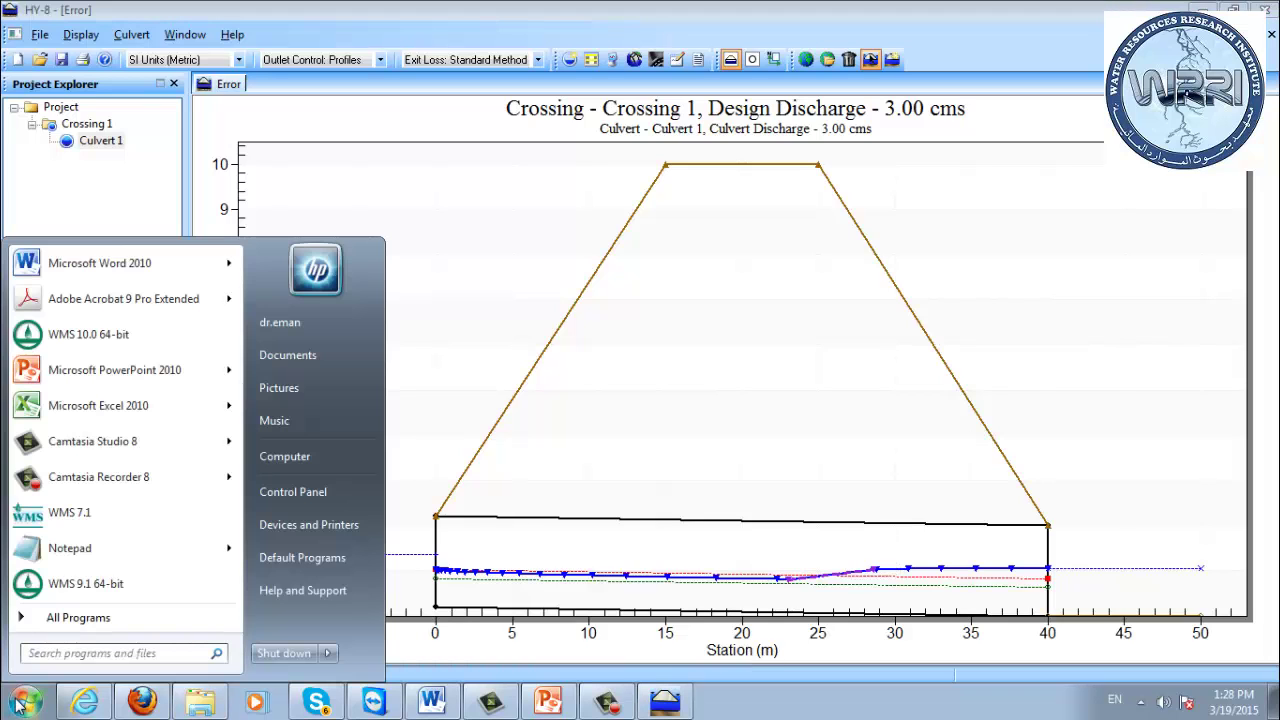
pyautogui.click(88, 620)
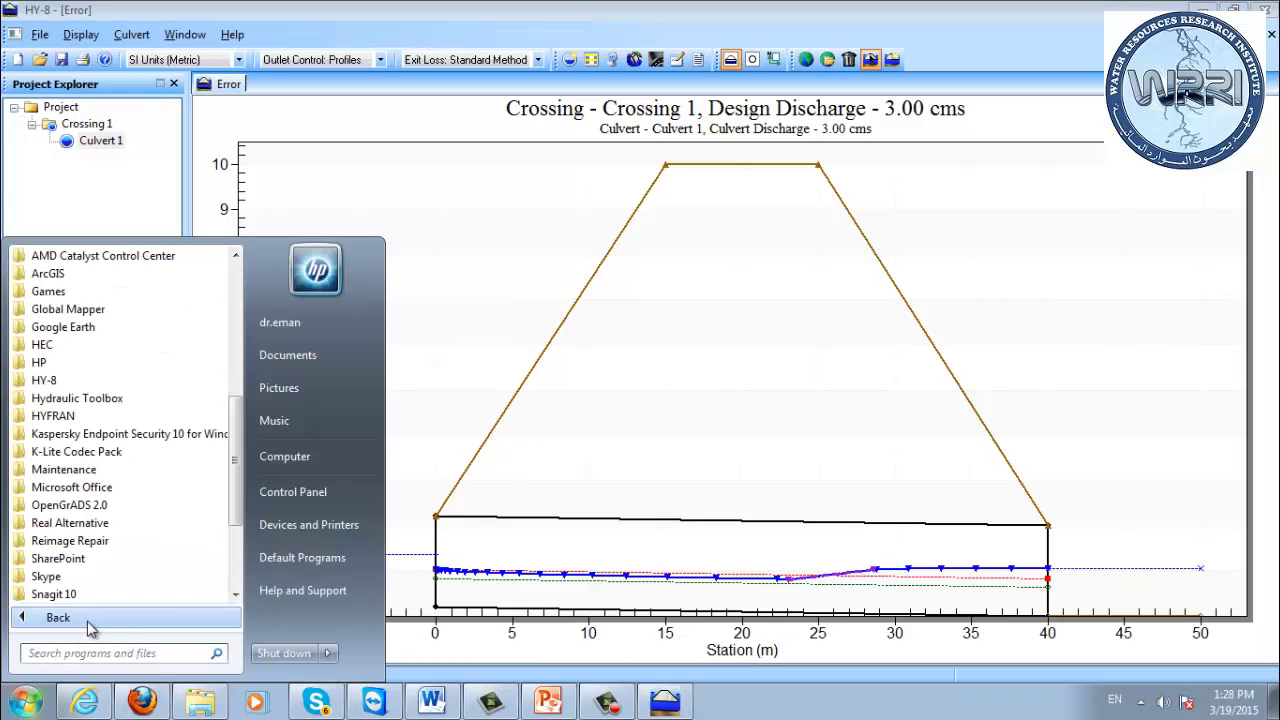
pyautogui.scroll(-2, 233, 449)
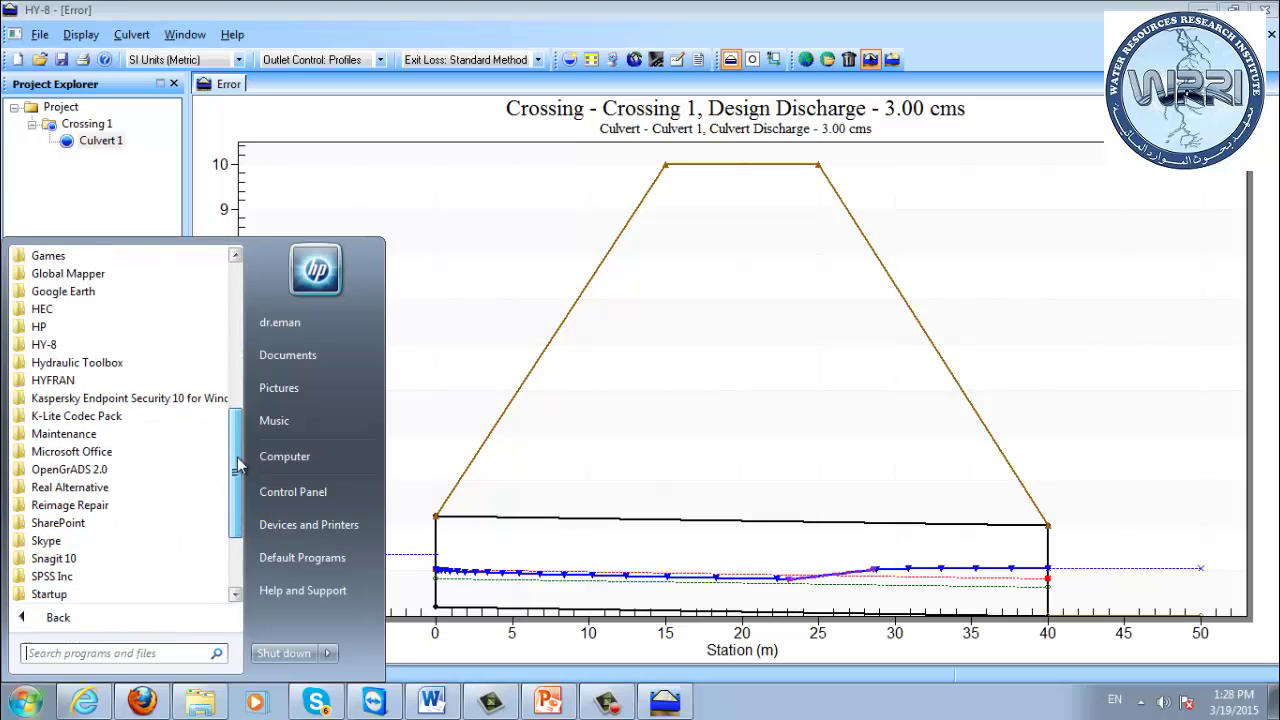
pyautogui.scroll(3, 203, 444)
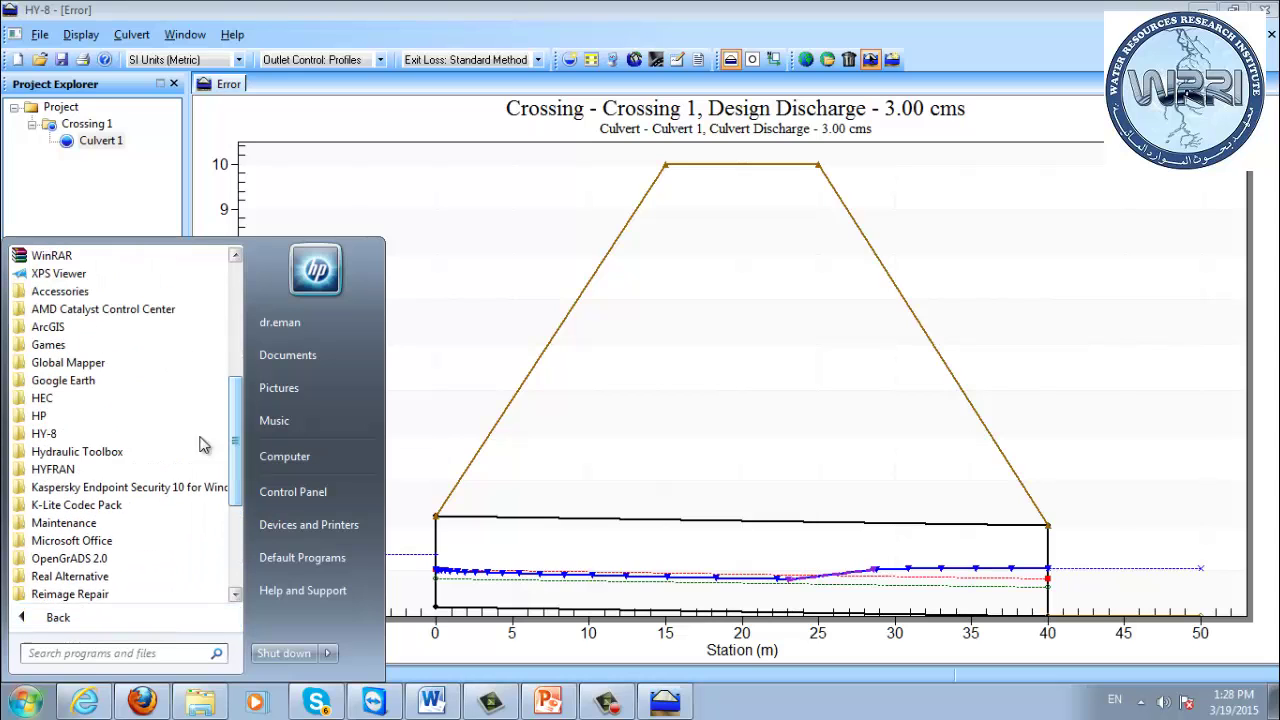
pyautogui.click(105, 451)
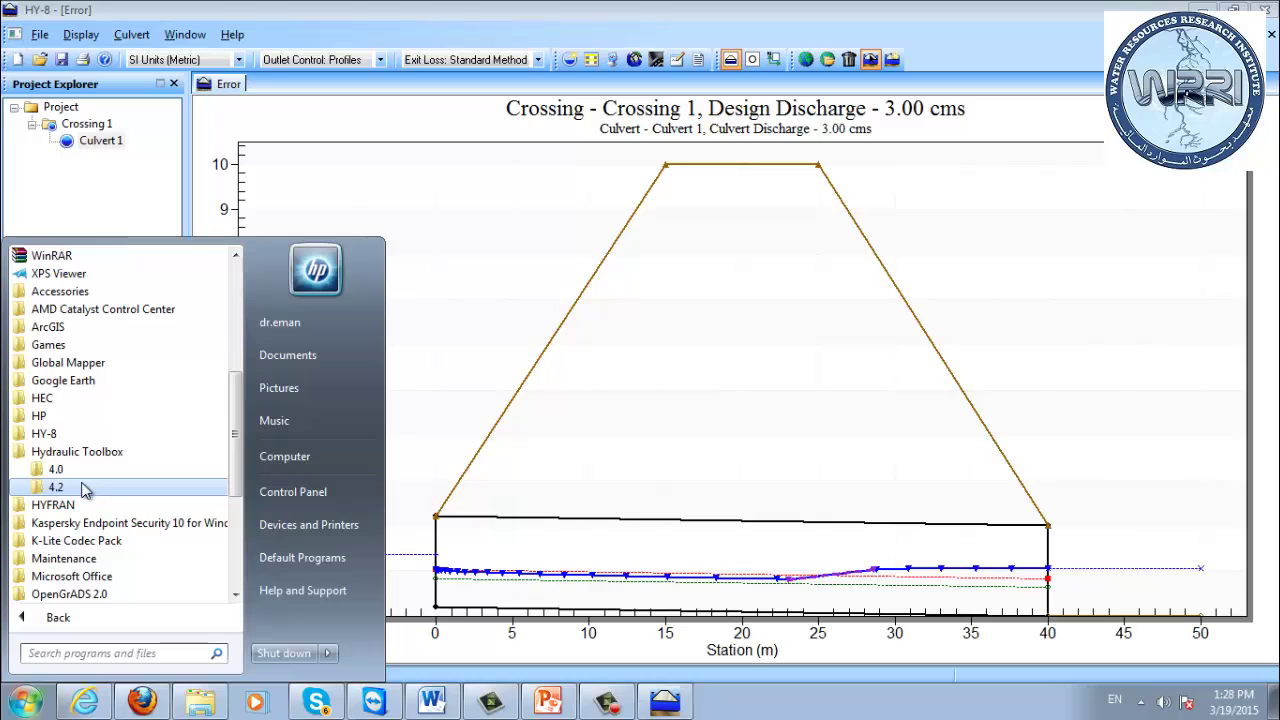
pyautogui.click(82, 490)
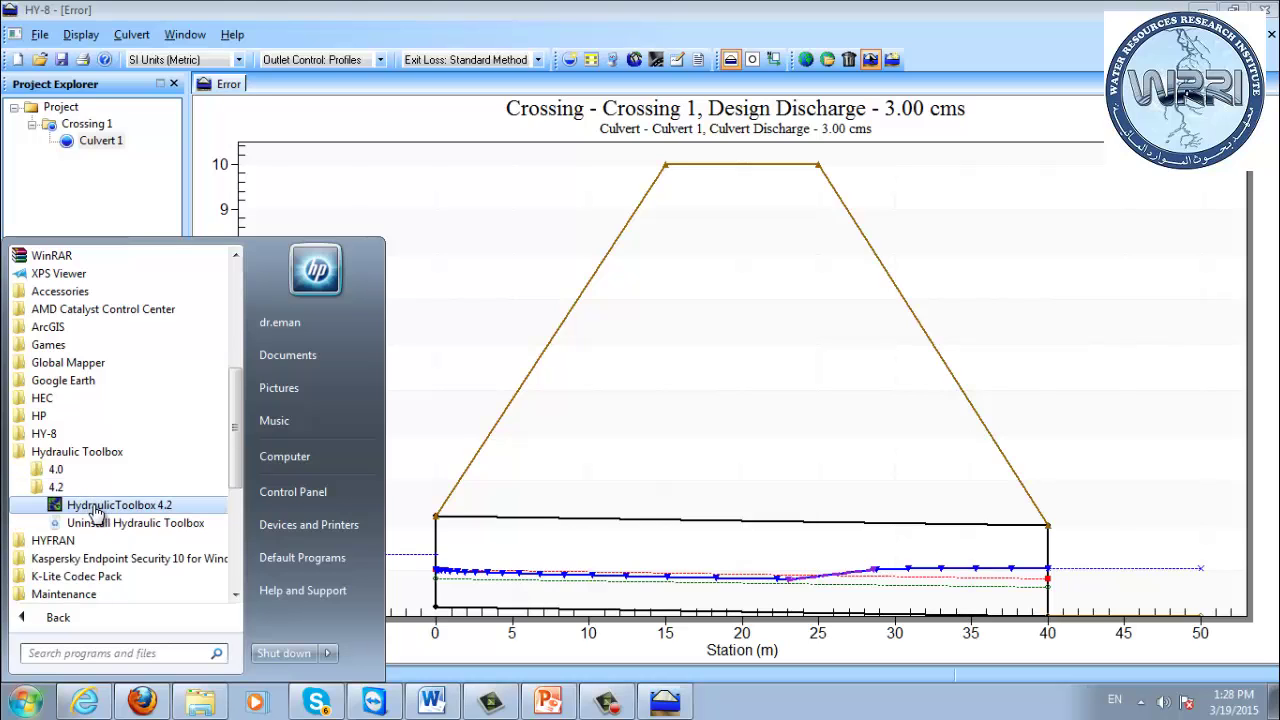
pyautogui.click(97, 509)
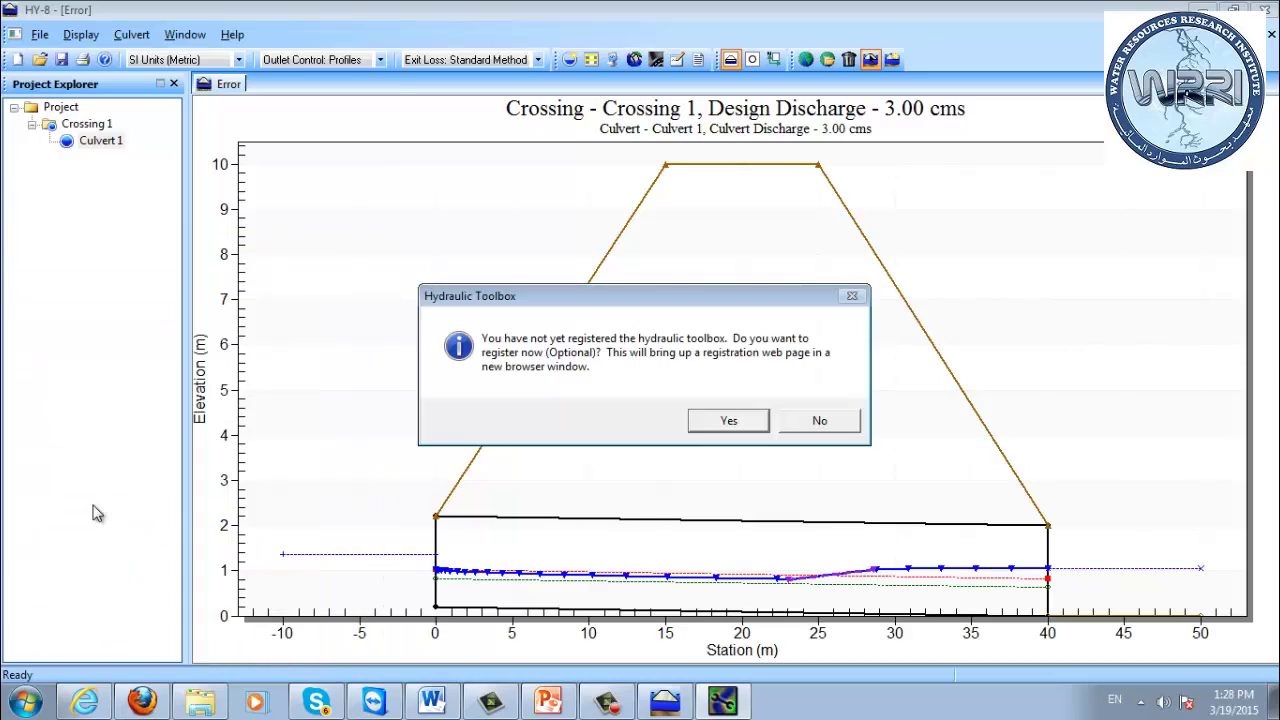
pyautogui.click(814, 421)
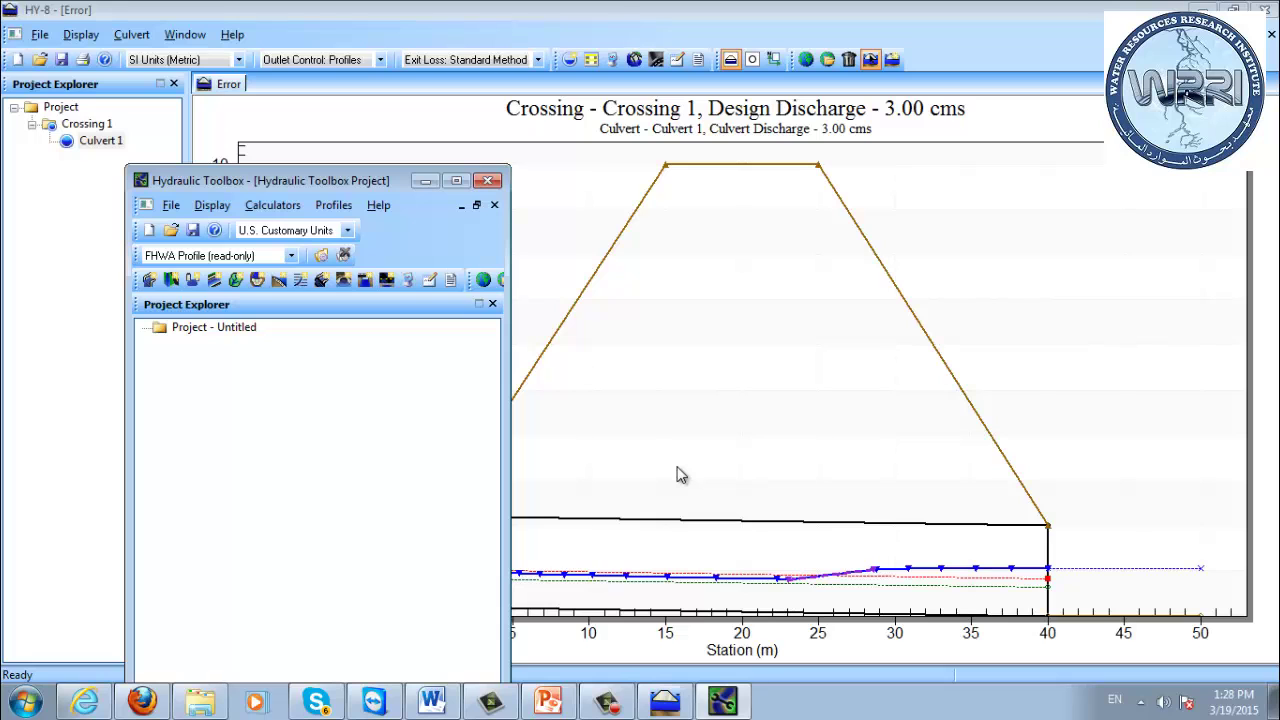
# - Enlarge and reposition the Hydraulic Toolbox window and switch its units to SI Units (Metric)
pyautogui.moveTo(215, 178); pyautogui.dragTo(477, 63)
pyautogui.moveTo(757, 612); pyautogui.dragTo(1207, 648)
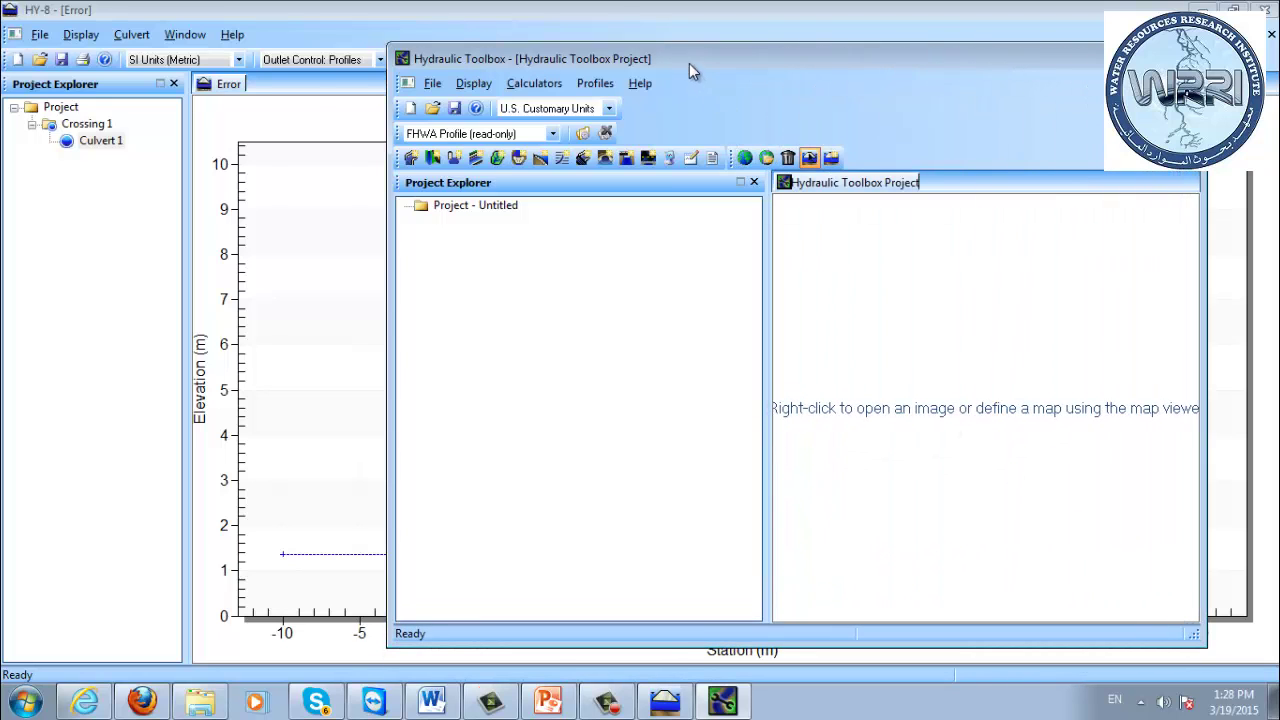
pyautogui.moveTo(689, 63); pyautogui.dragTo(632, 53)
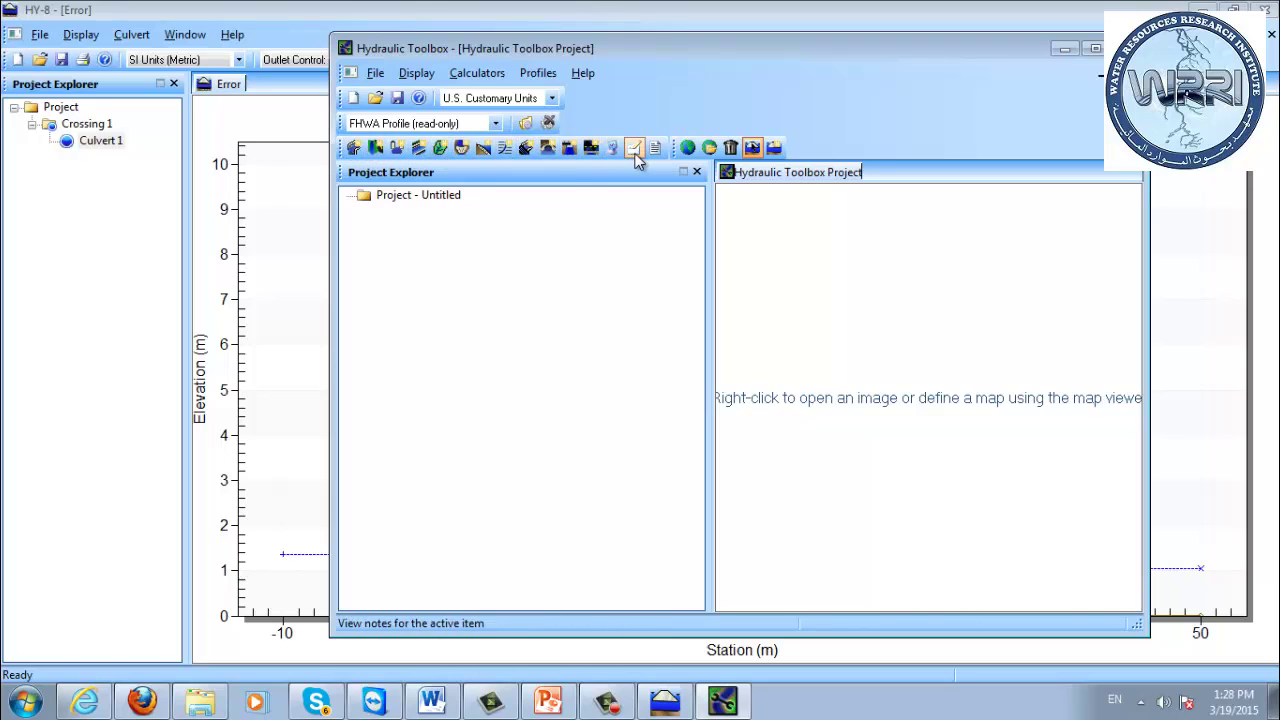
pyautogui.click(551, 98)
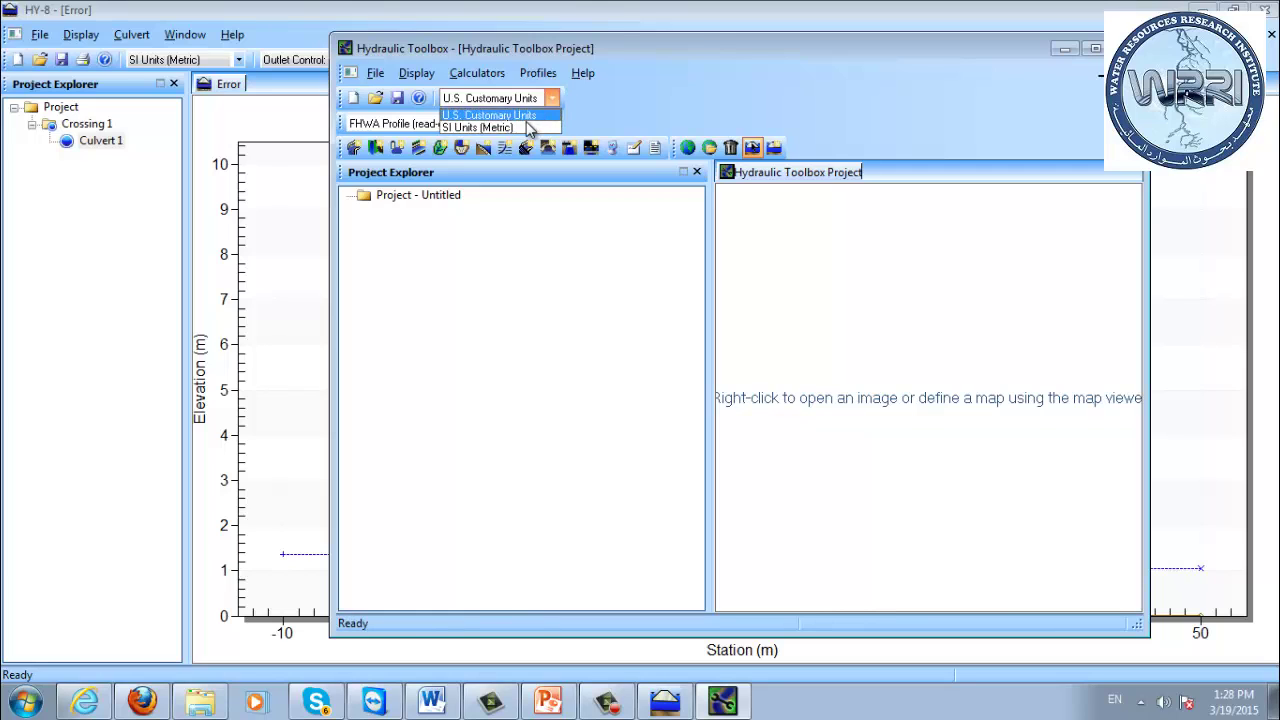
pyautogui.click(528, 127)
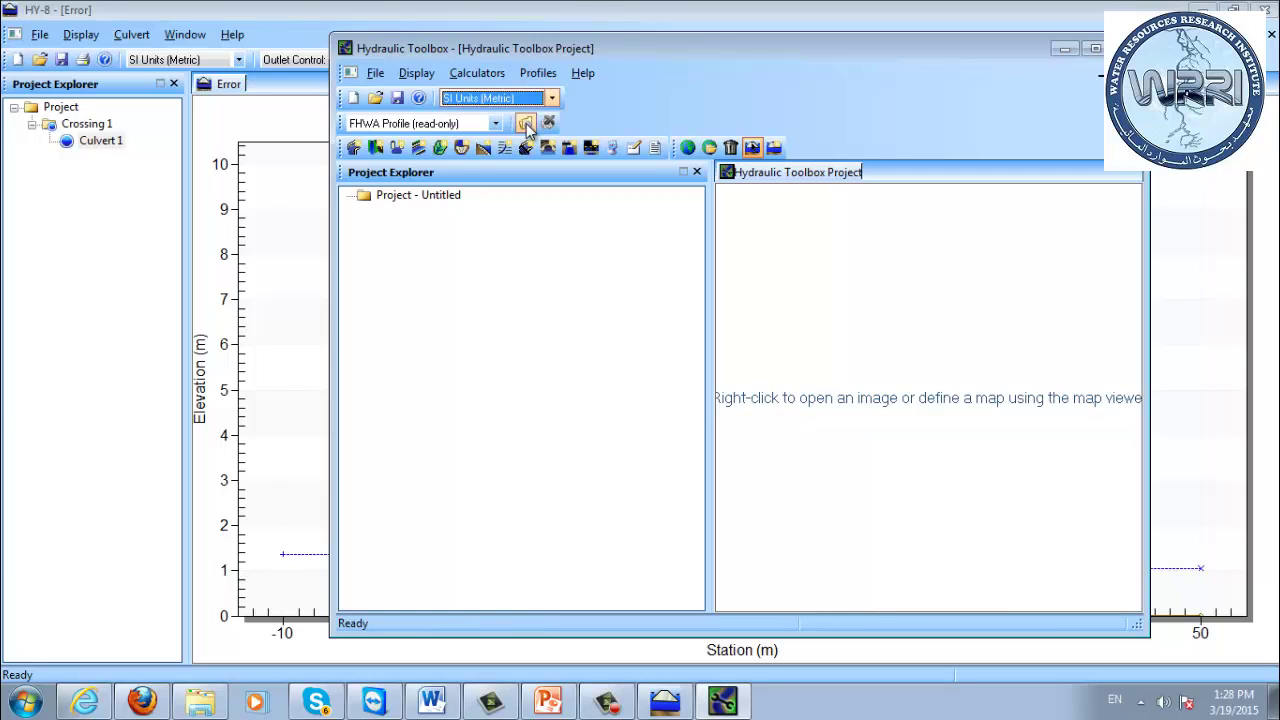
# - Add a new channel analysis and a new channel lining design analysis to the untitled project
pyautogui.click(355, 150)
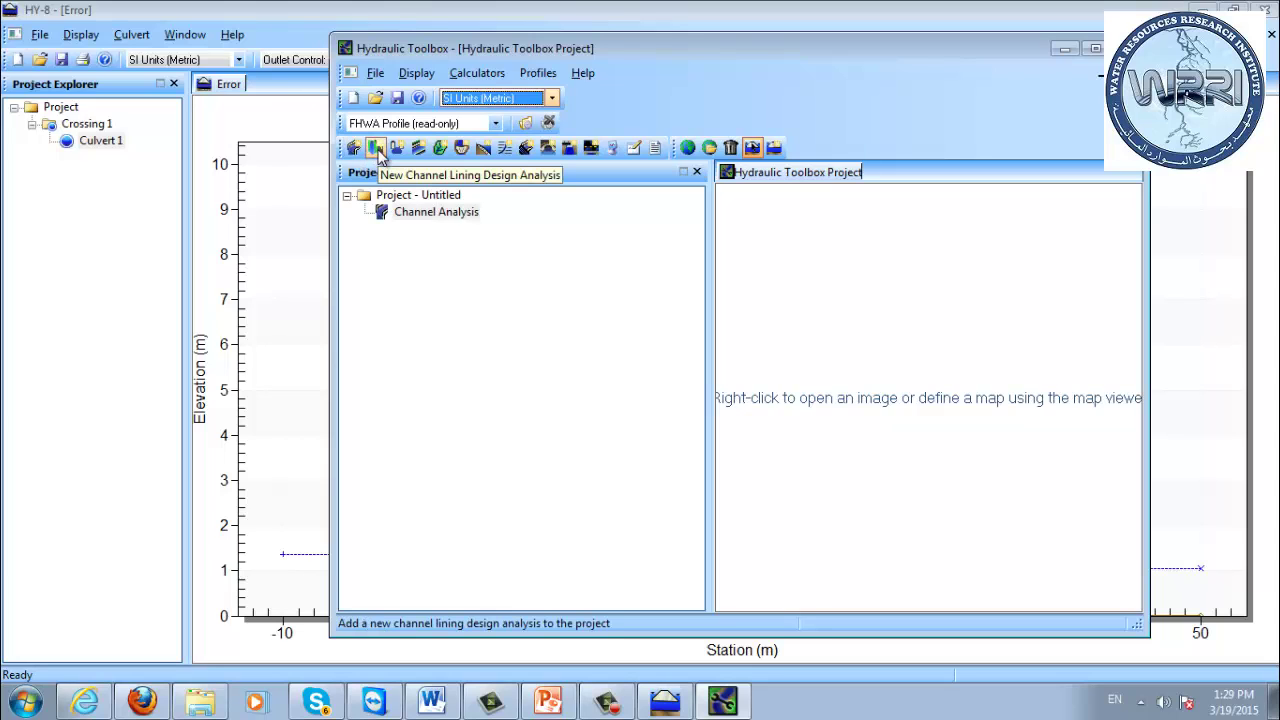
pyautogui.click(376, 150)
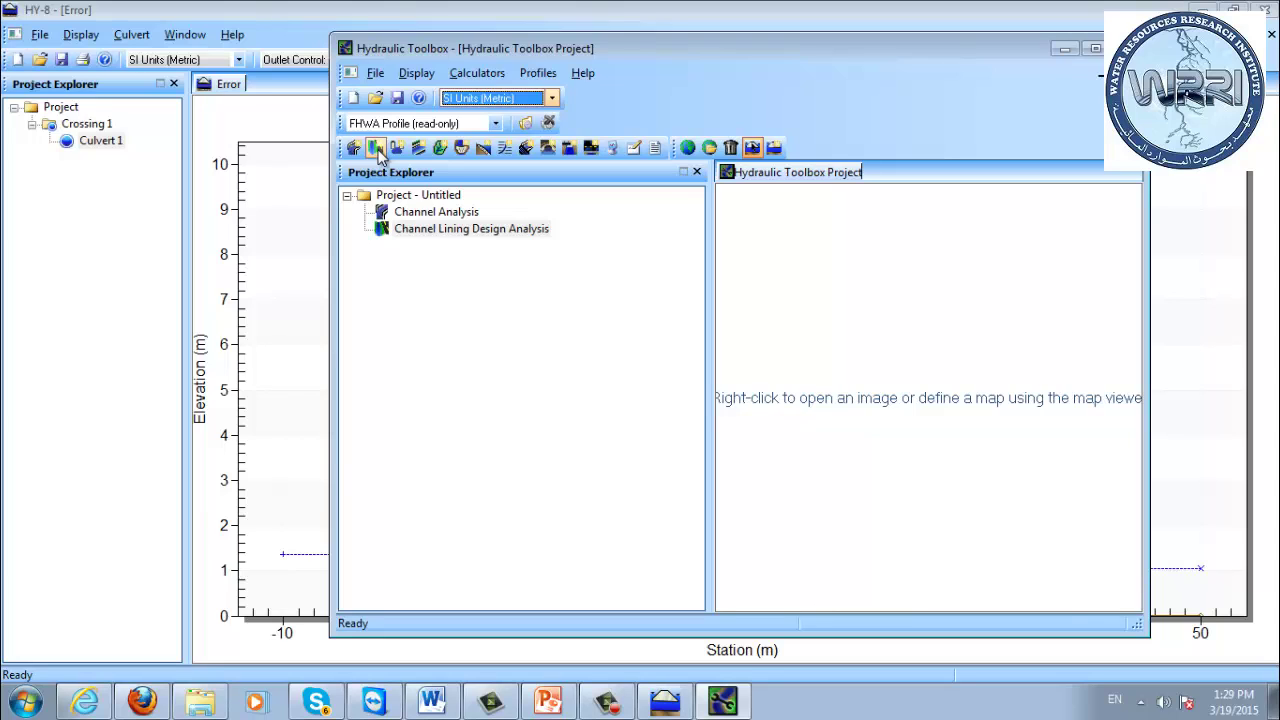
# - Add new weir, curb and gutter, rational method and detention basin analyses to the untitled project
pyautogui.click(398, 150)
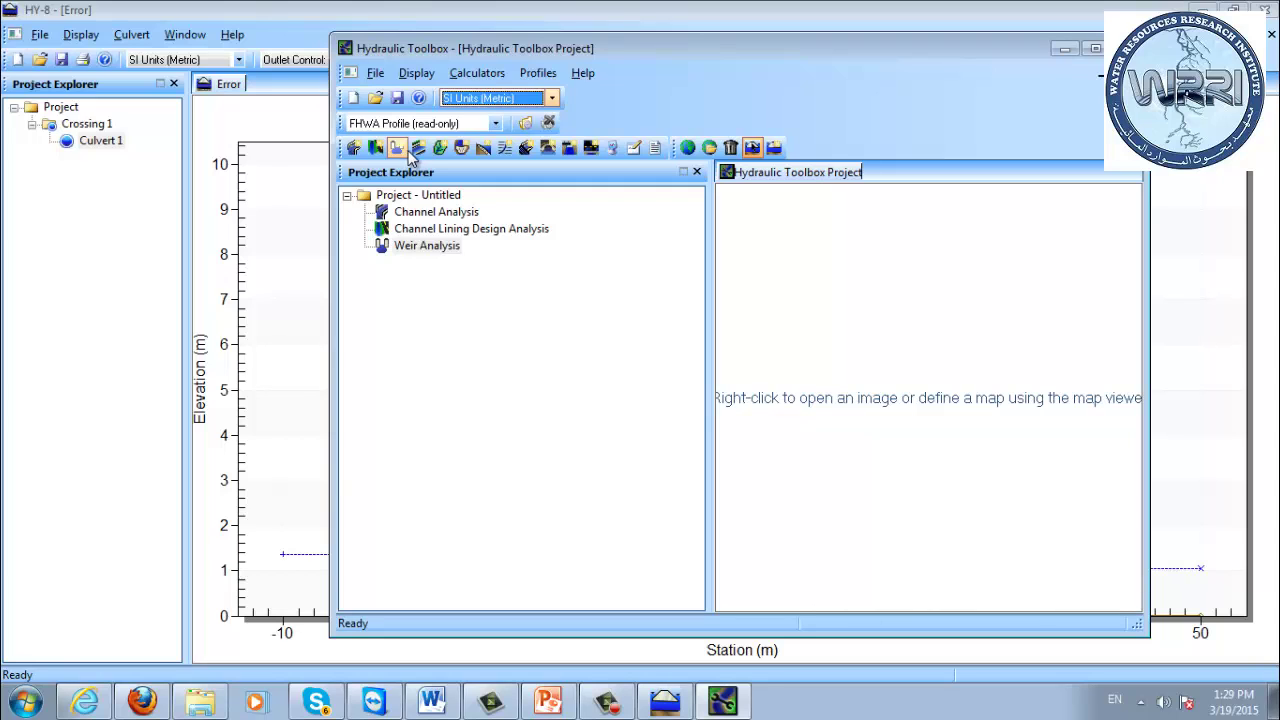
pyautogui.click(438, 150)
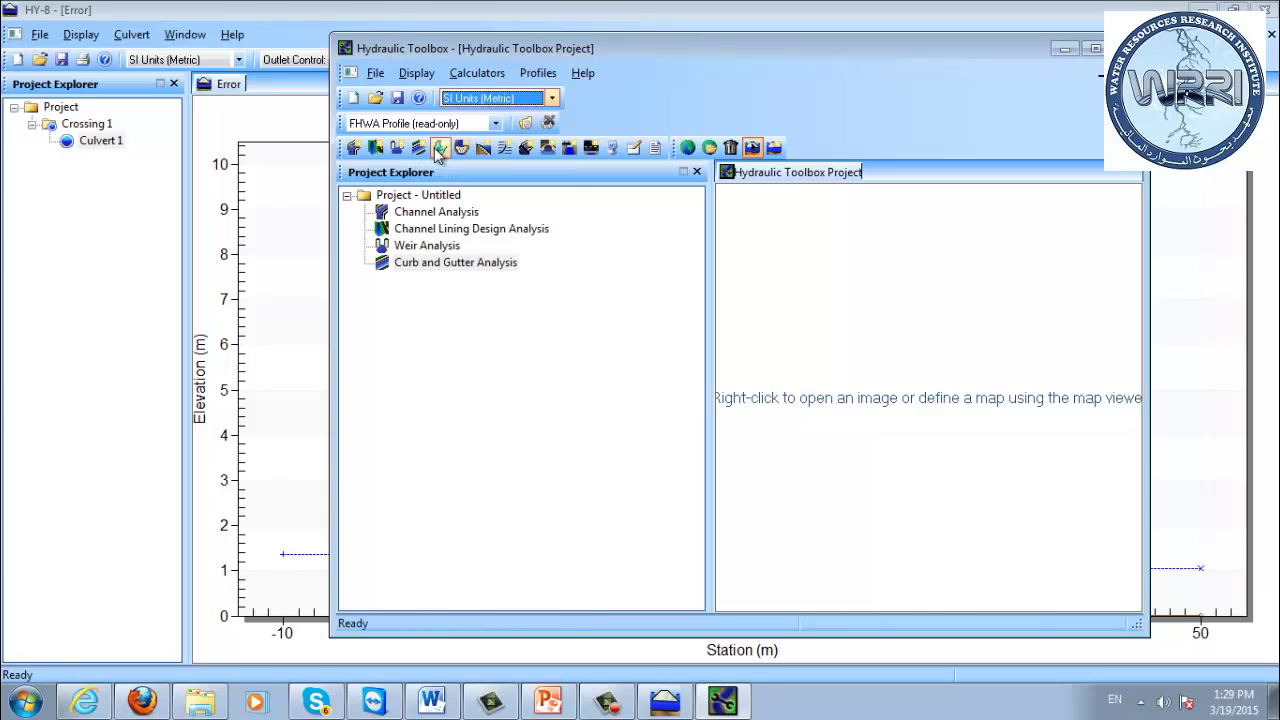
pyautogui.click(442, 148)
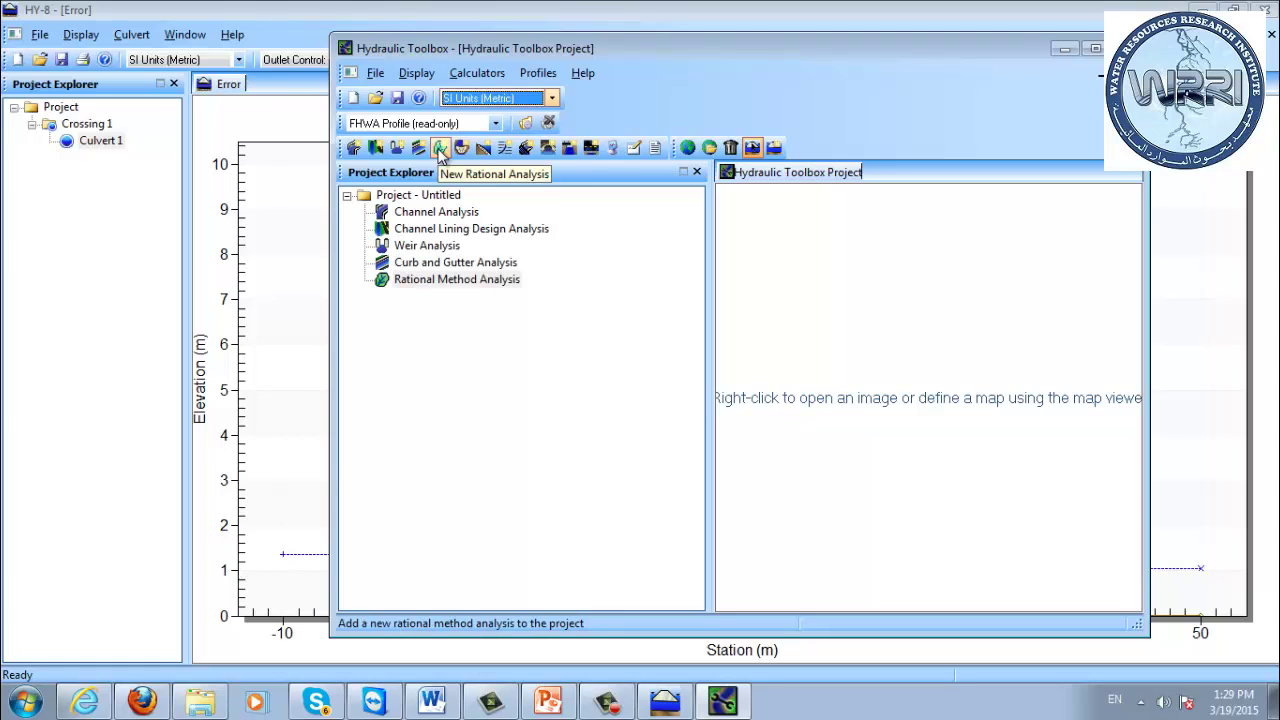
pyautogui.click(462, 149)
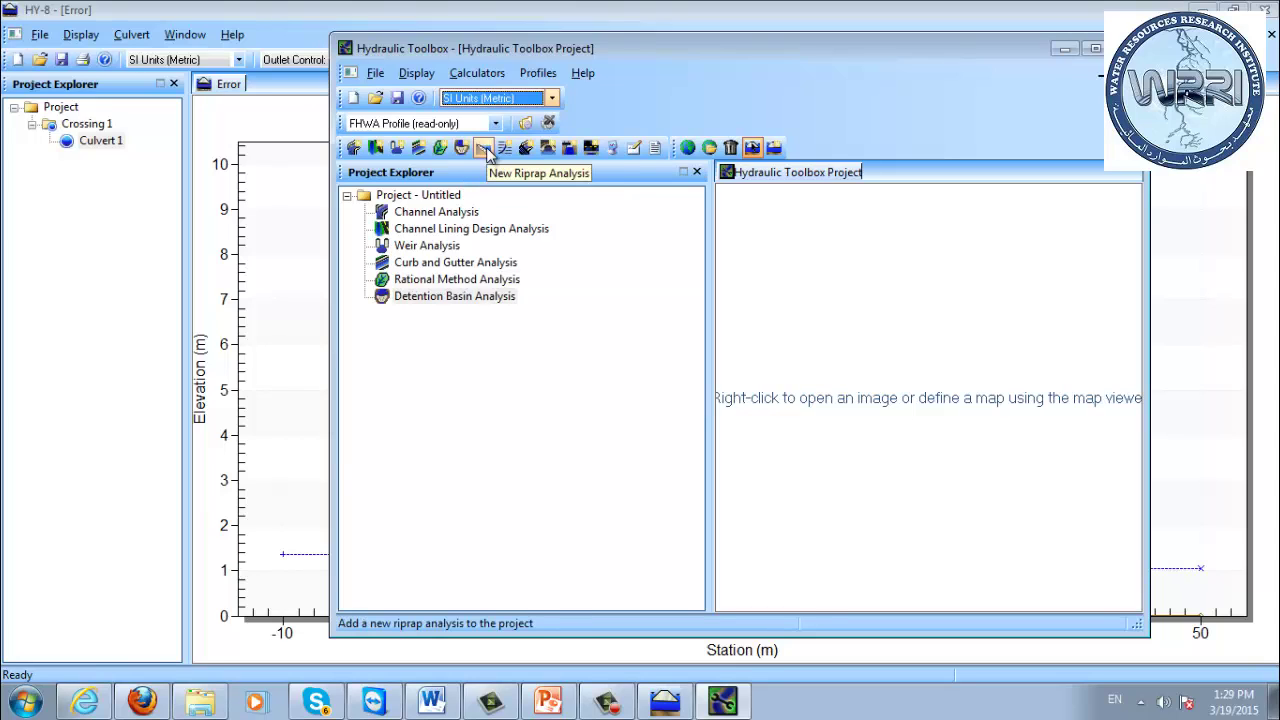
# - Add new riprap, rock/sediment gradation, median/ditch drop-inlet and culvert assessment analyses to the project
pyautogui.click(485, 149)
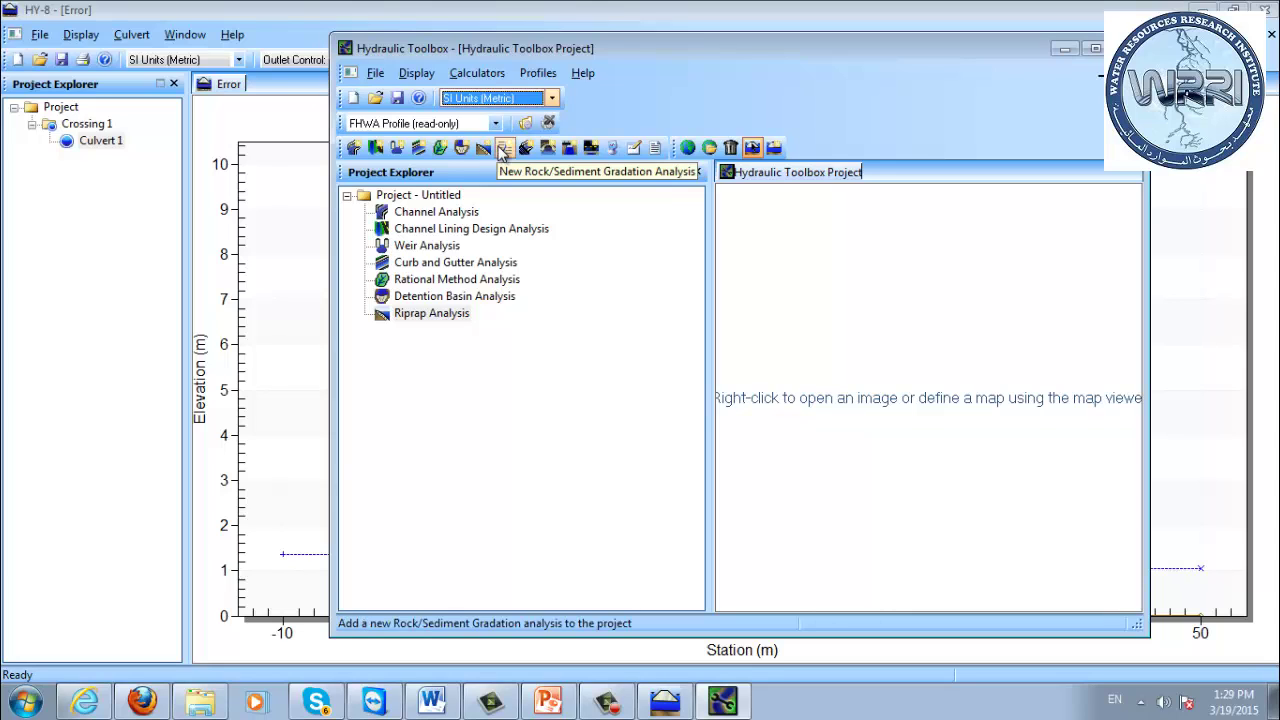
pyautogui.click(503, 148)
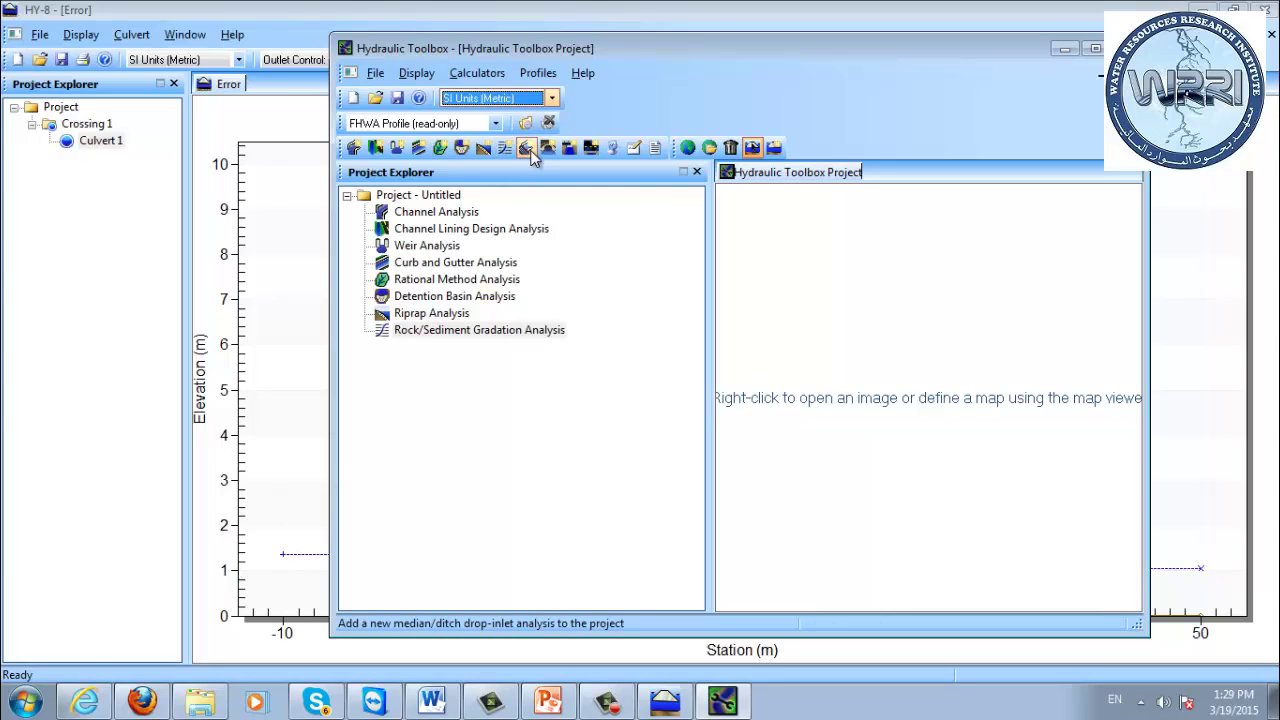
pyautogui.click(527, 149)
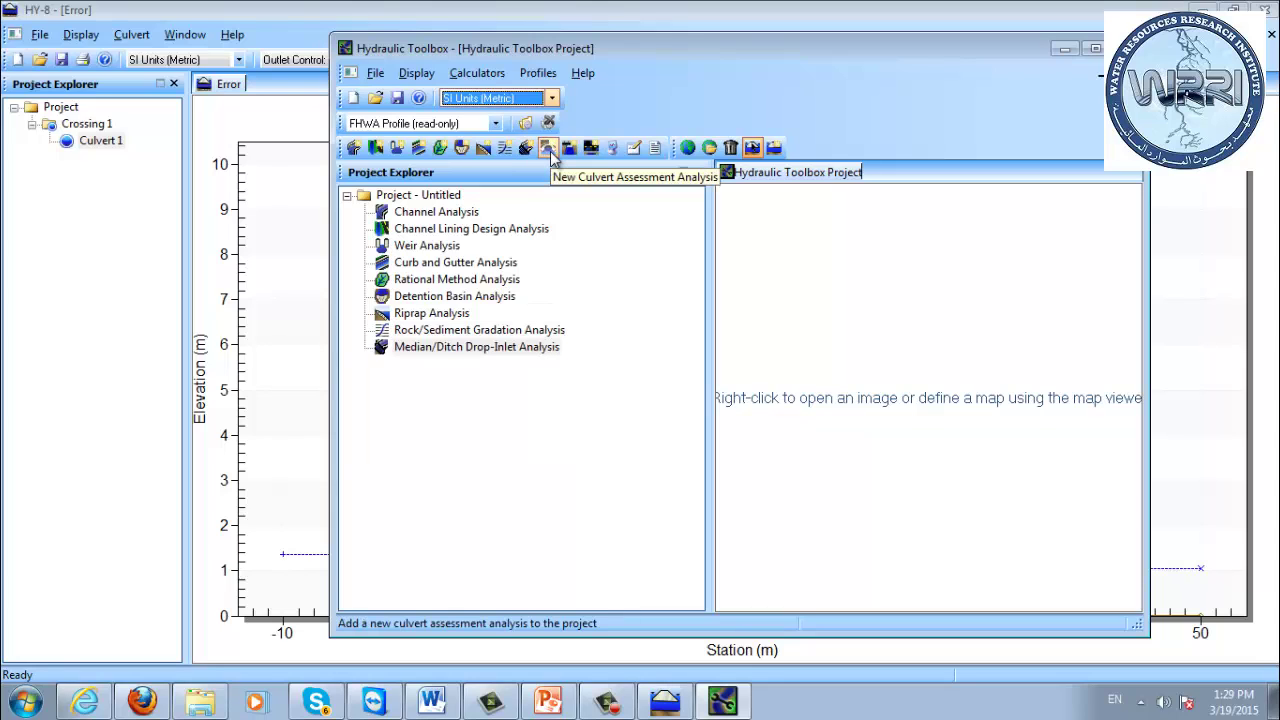
pyautogui.click(548, 149)
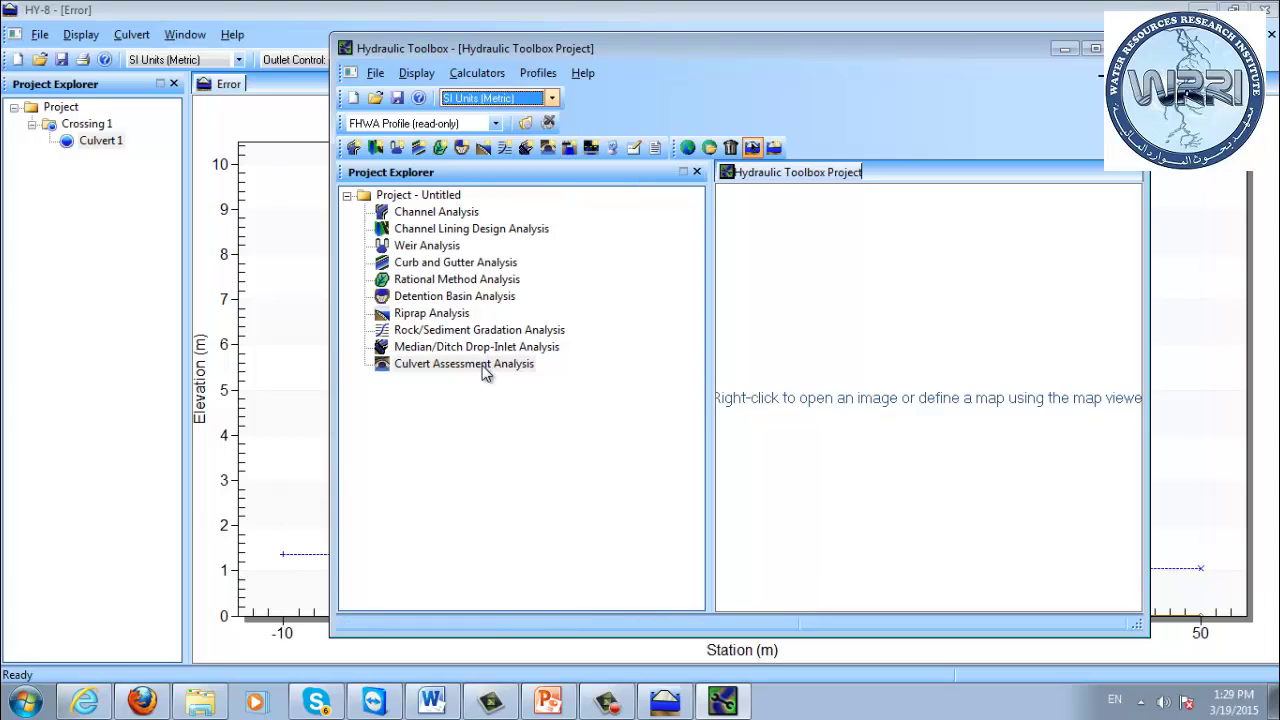
# - Add new bridge scour and horizontal grade inlet analyses to the project and reposition the Hydraulic Toolbox window
pyautogui.click(590, 149)
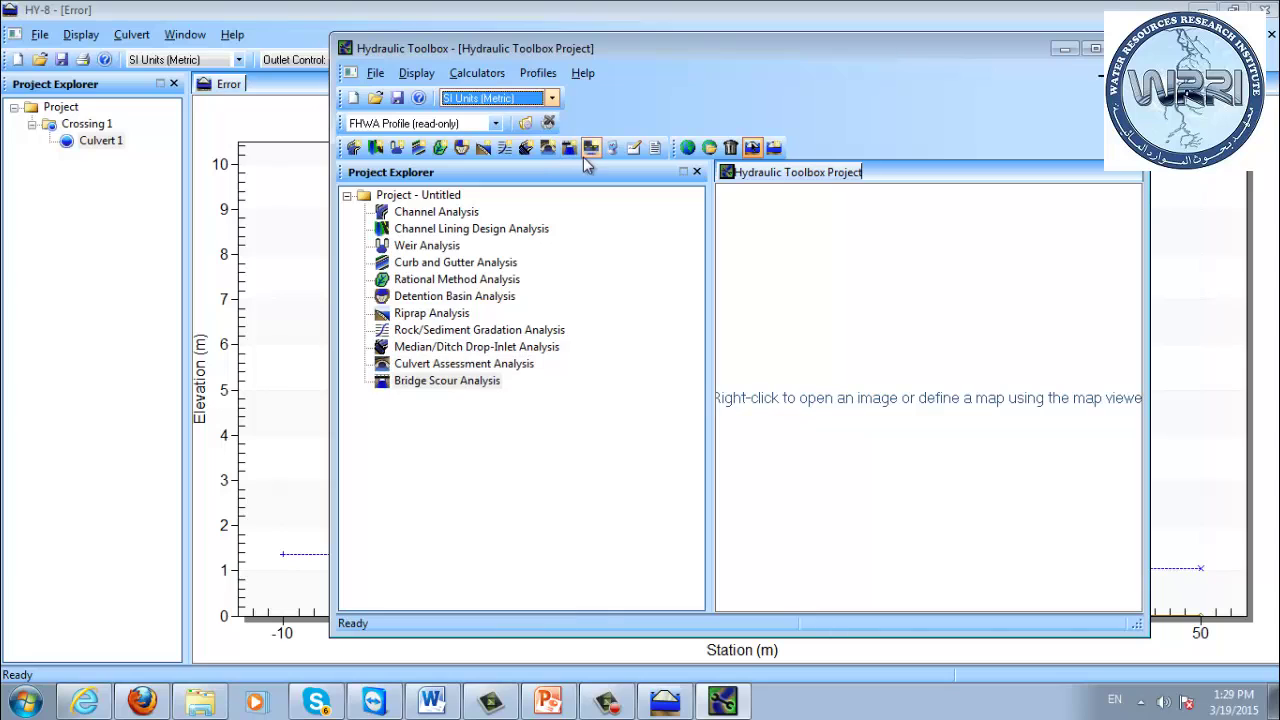
pyautogui.click(591, 150)
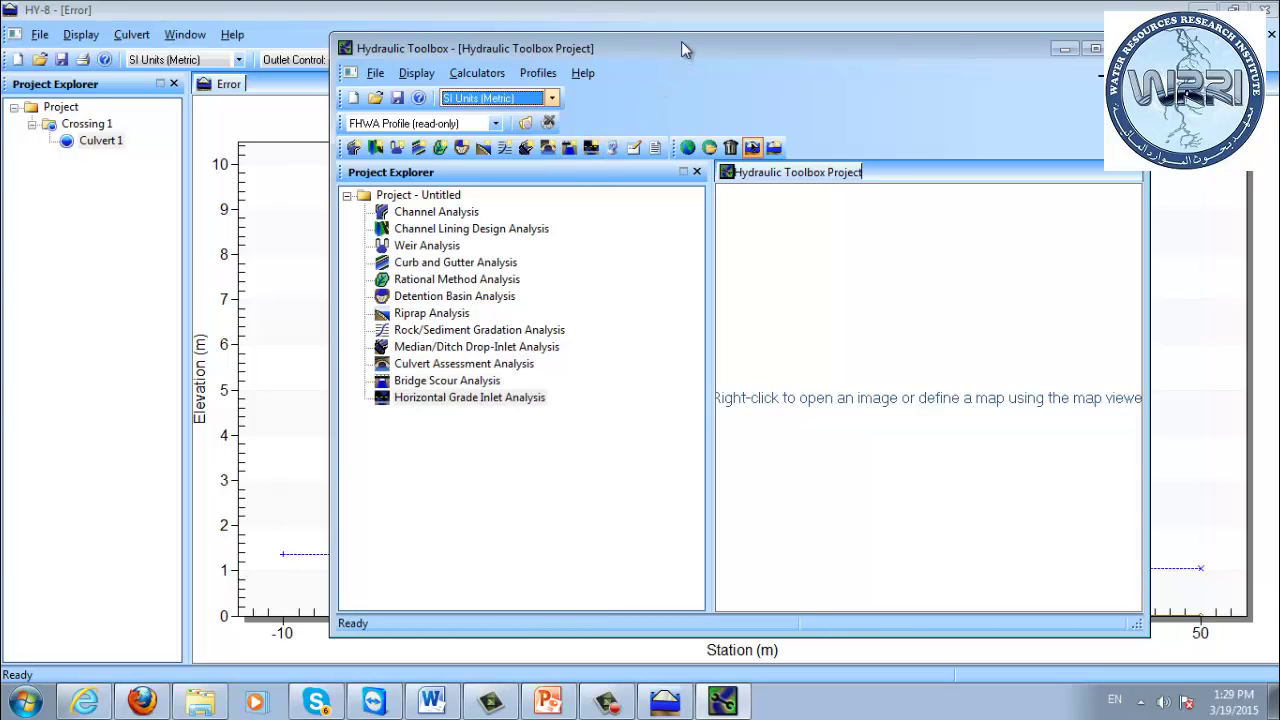
pyautogui.moveTo(681, 48); pyautogui.dragTo(591, 52)
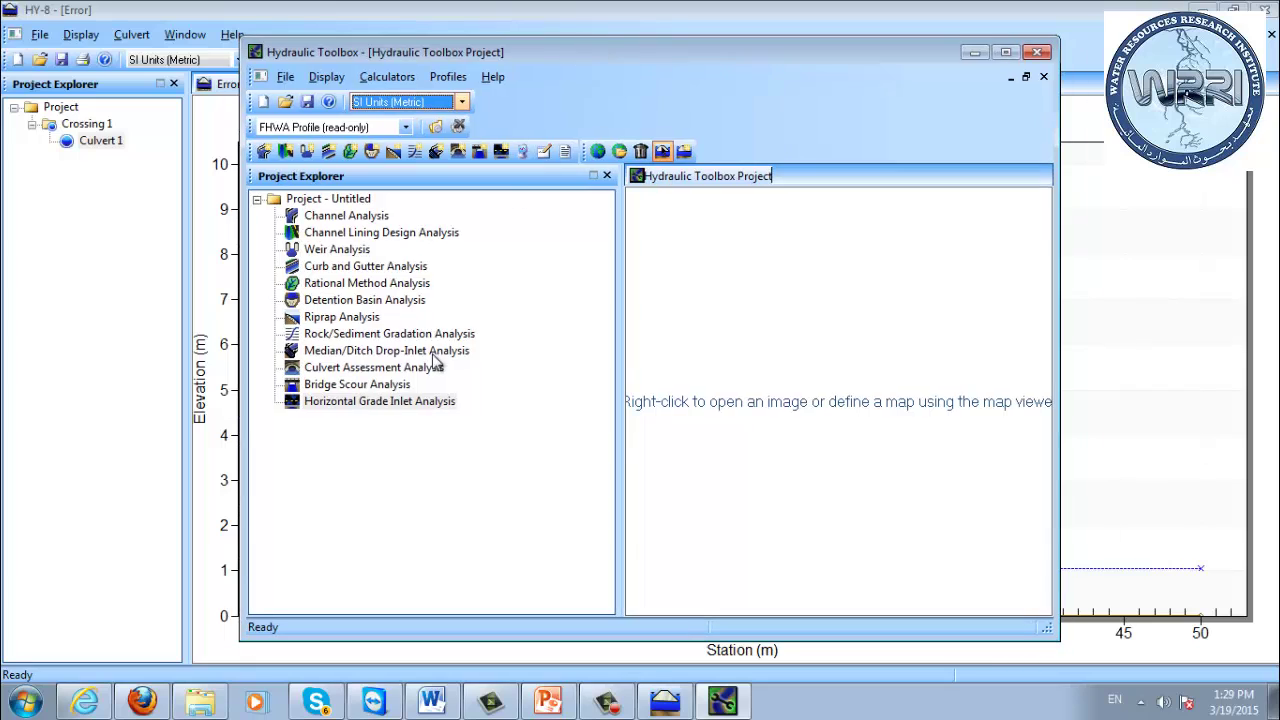
pyautogui.click(385, 401)
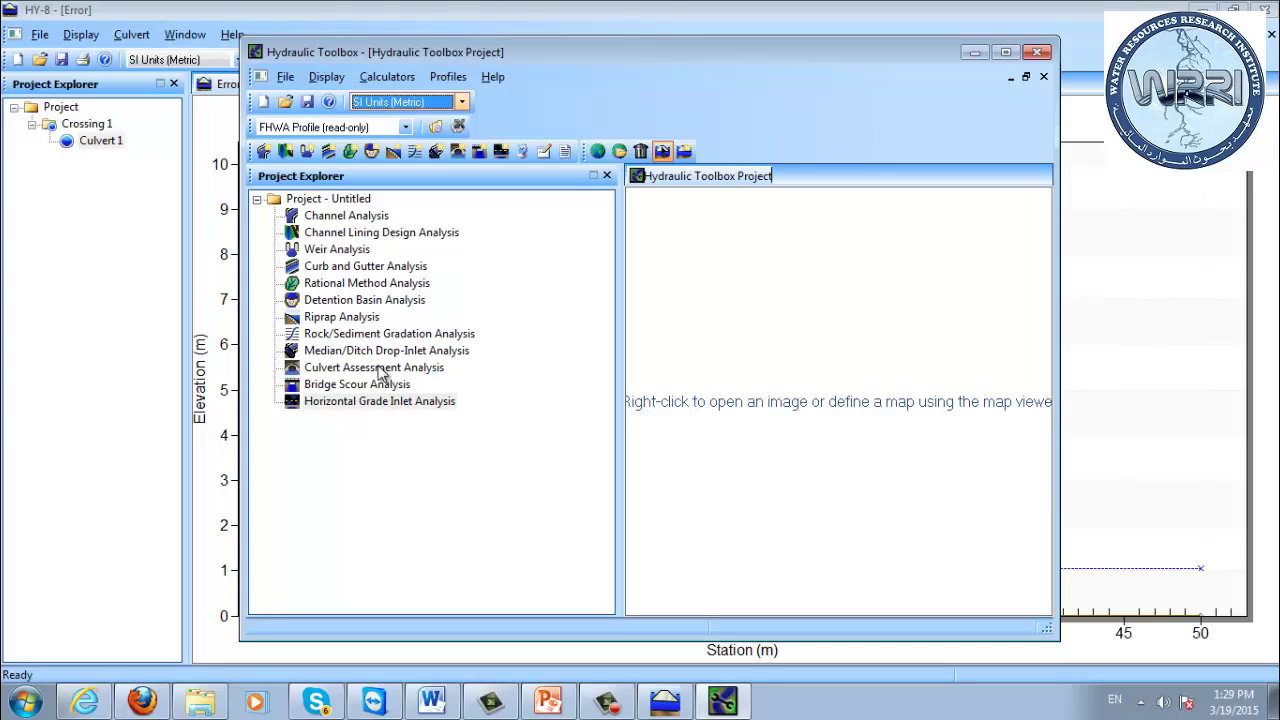
# - Switch back to HY-8, generate a Standard Report for Crossing 1 in RTF format and maximize the resulting Word document
pyautogui.click(976, 56)
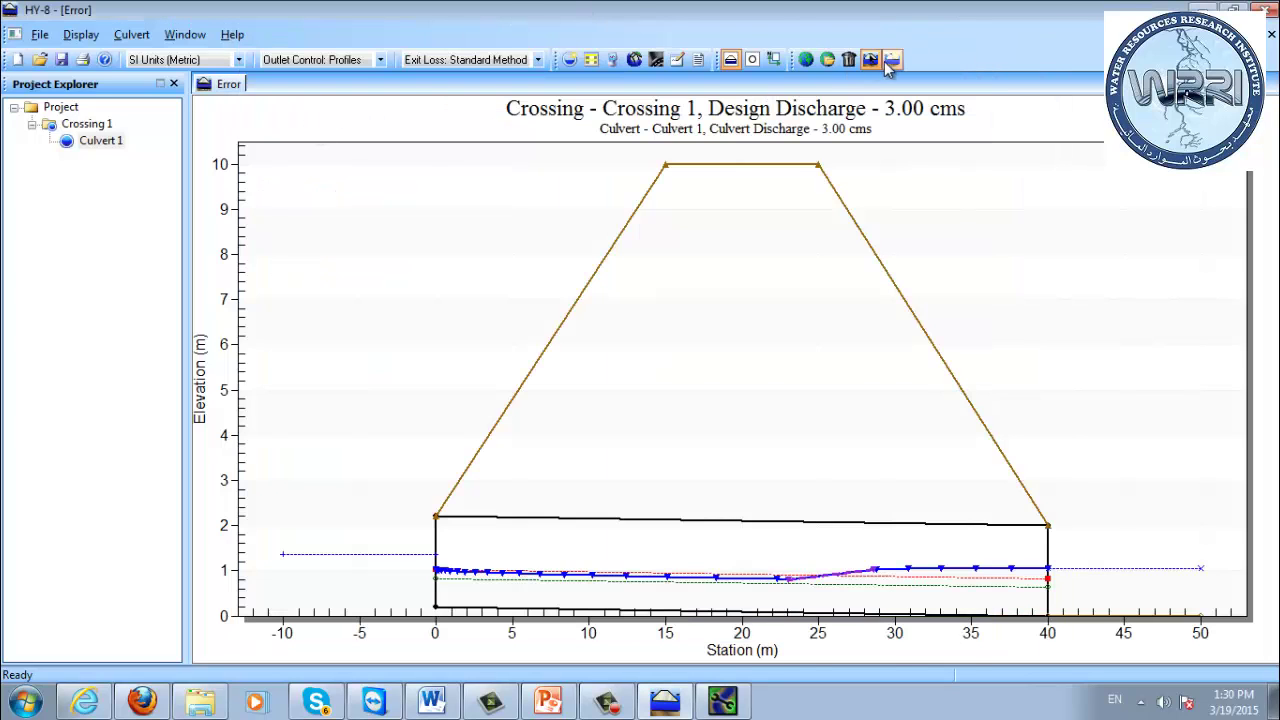
pyautogui.click(700, 64)
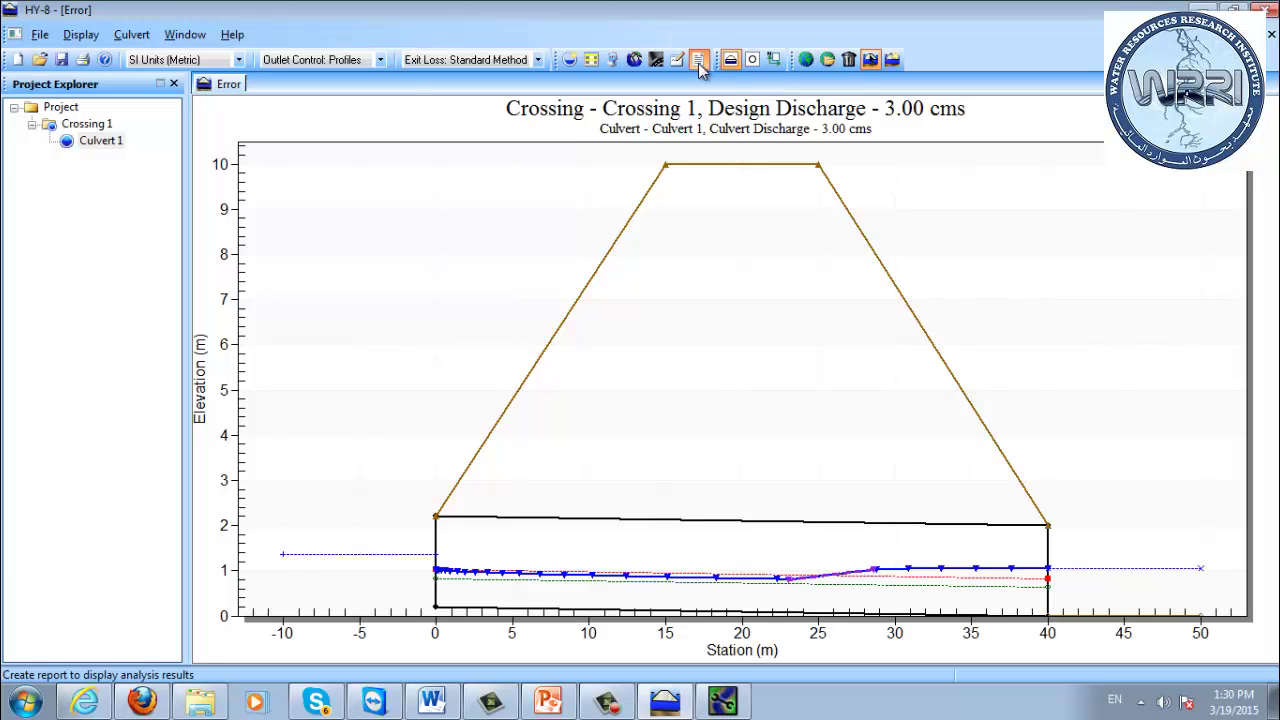
pyautogui.moveTo(656, 112); pyautogui.dragTo(400, 91)
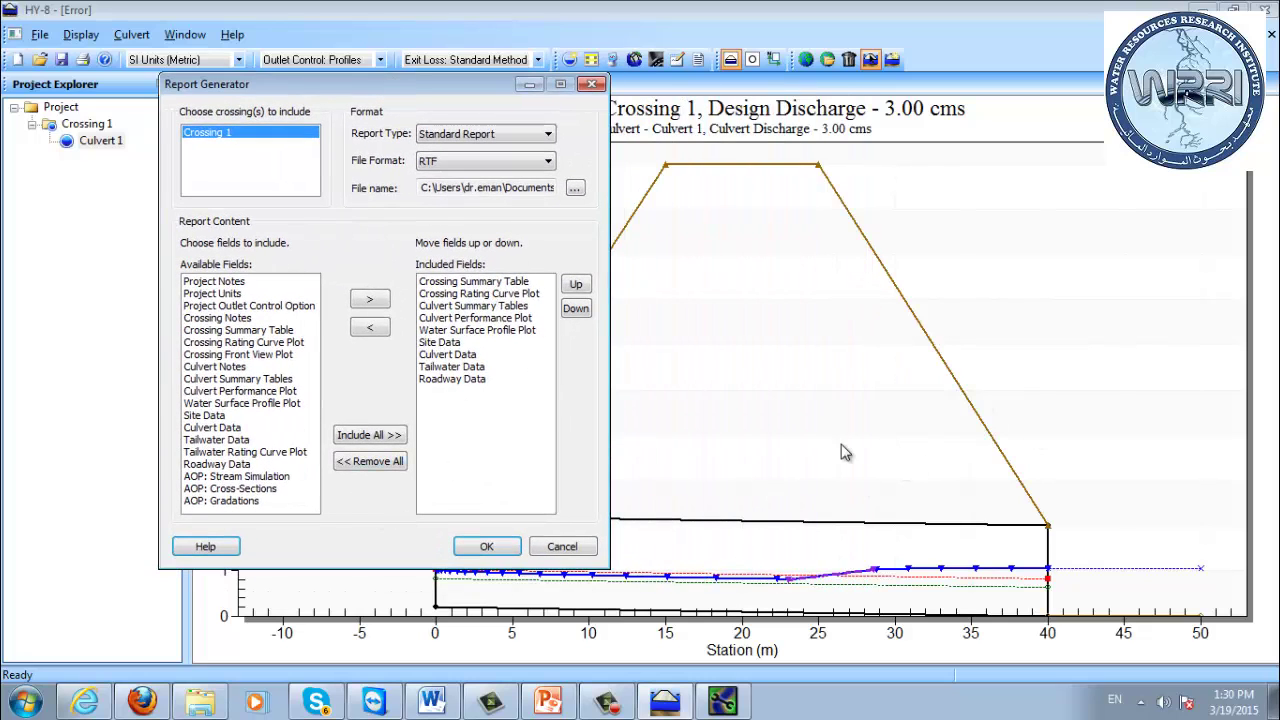
pyautogui.click(486, 548)
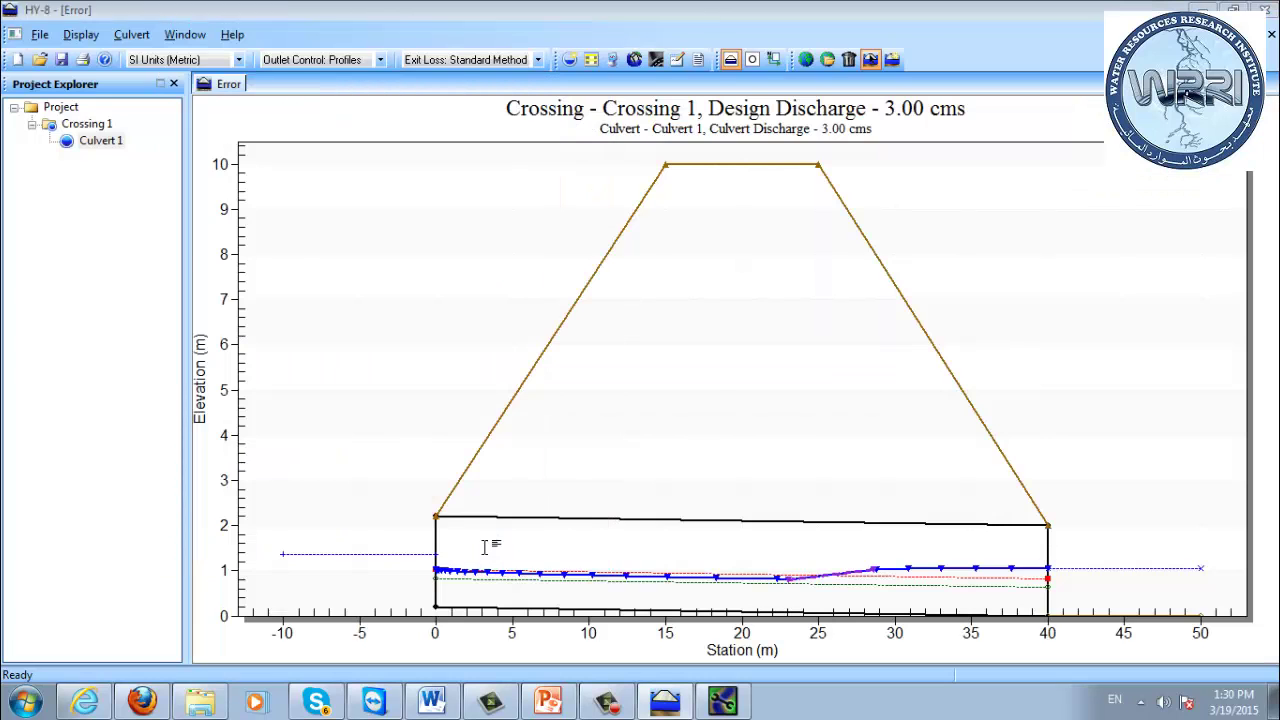
pyautogui.doubleClick(298, 15)
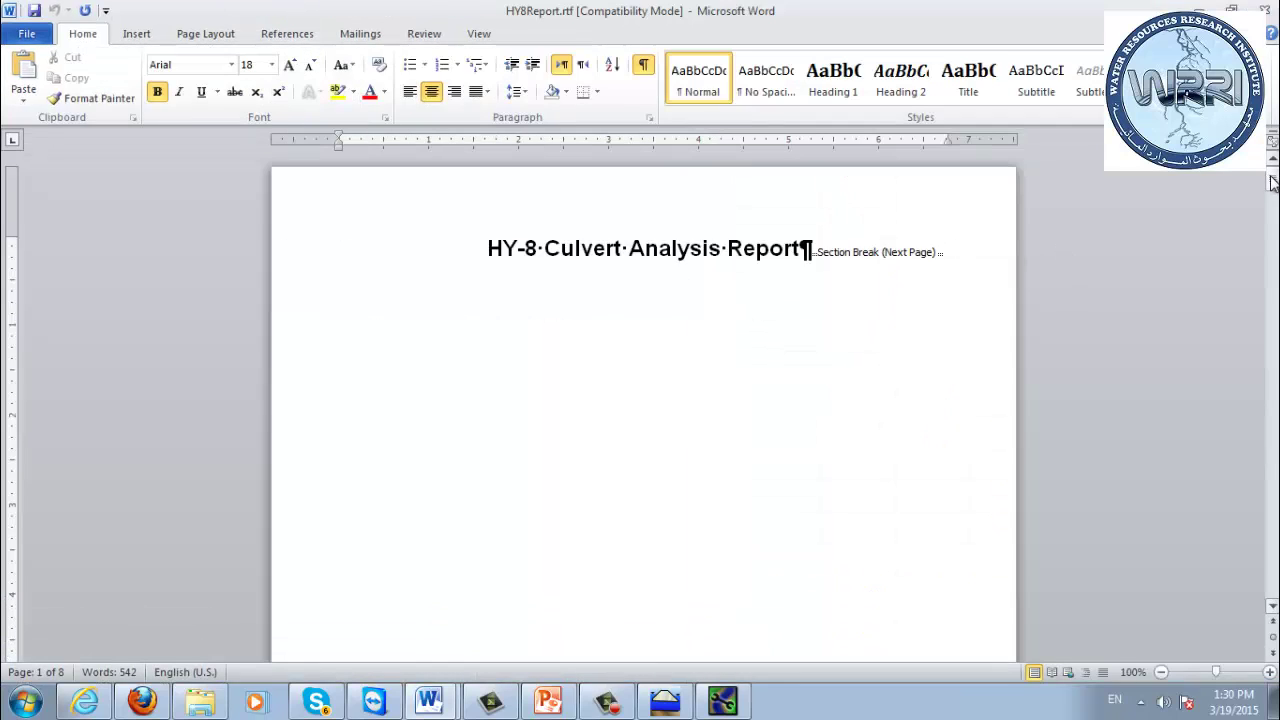
# - Examine the culvert analysis report's flow summary tables, rating curve and performance plot for Crossing 1 and Culvert 1
pyautogui.moveTo(1272, 176); pyautogui.dragTo(1272, 242)
pyautogui.click(653, 252)
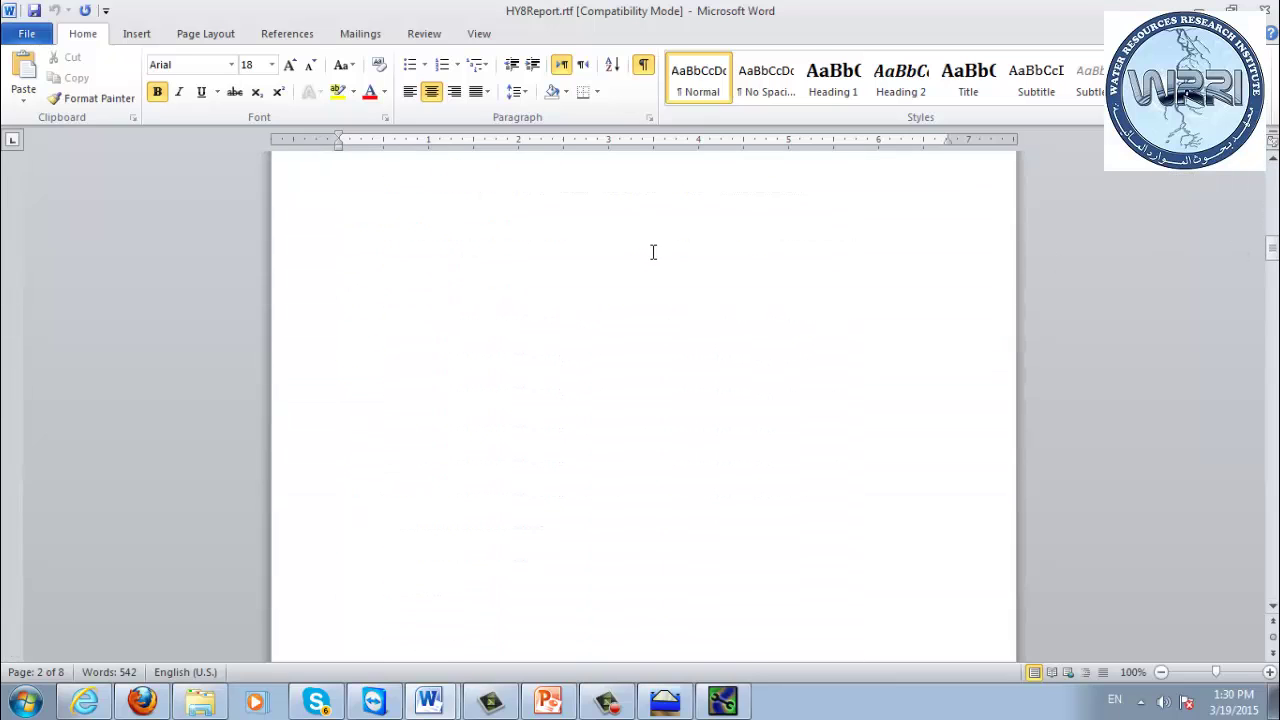
pyautogui.scroll(-10, 660, 255)
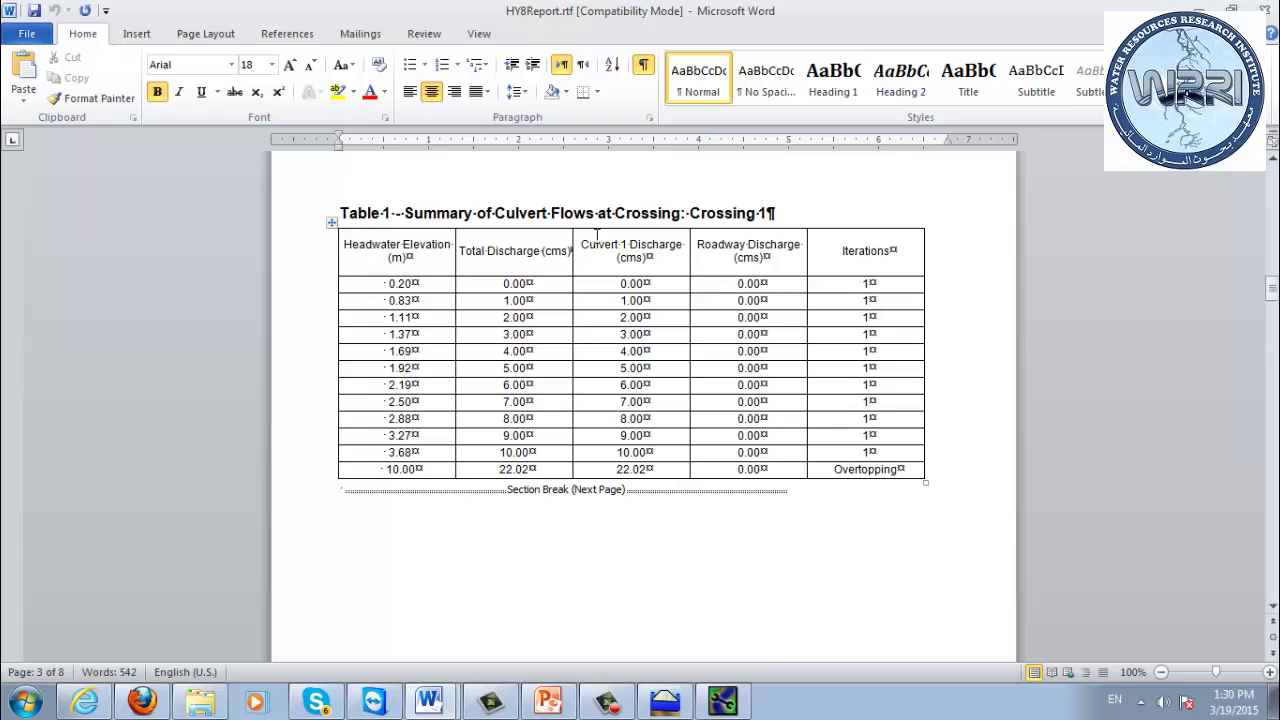
pyautogui.scroll(7, 954, 326)
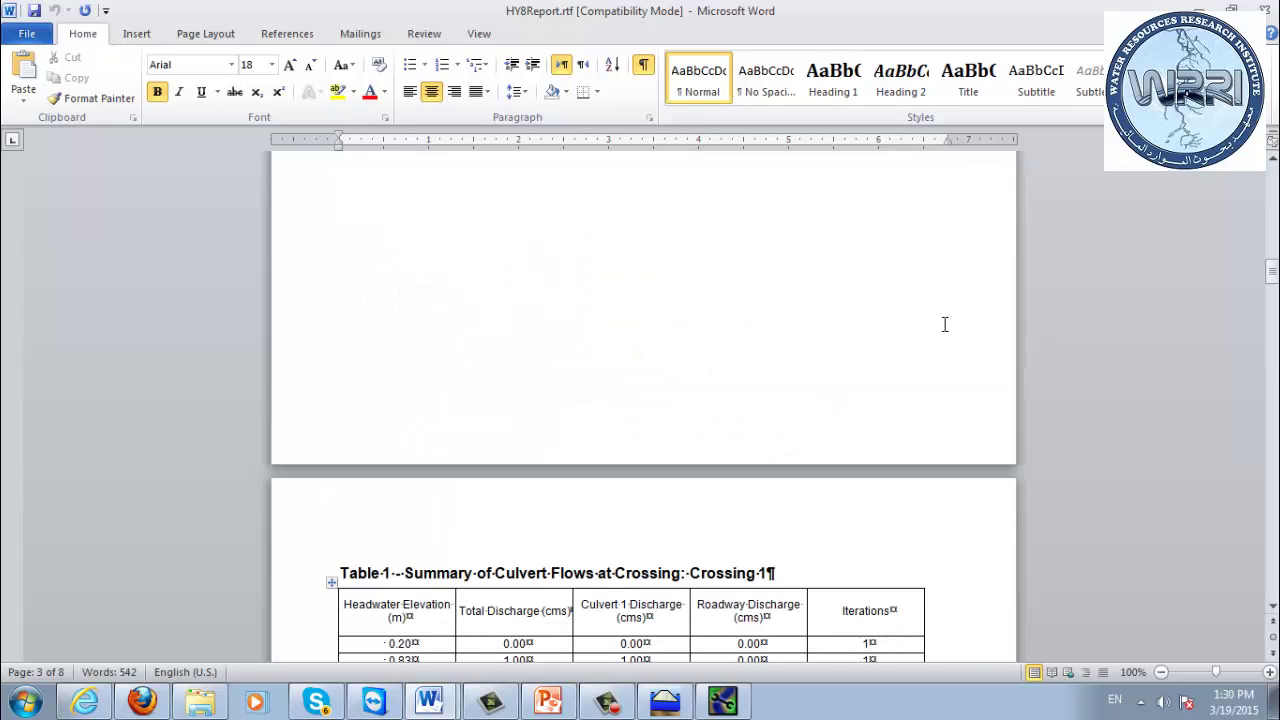
pyautogui.scroll(-20, 944, 324)
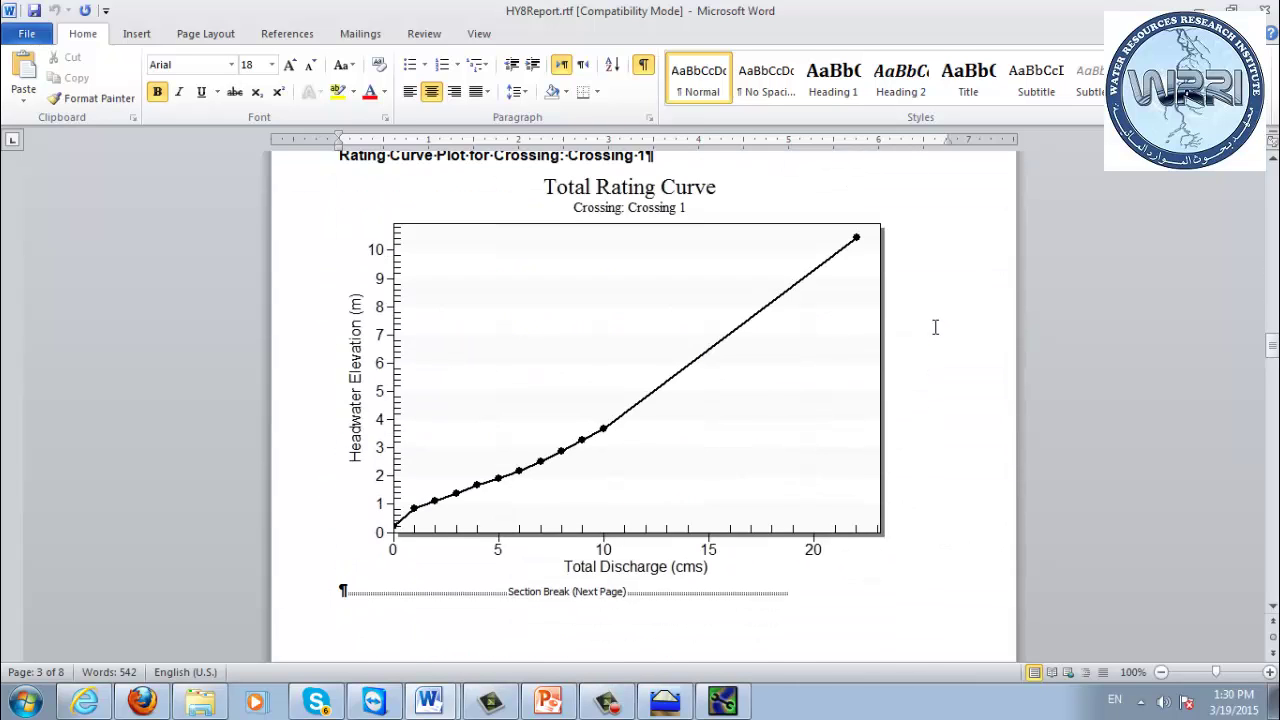
pyautogui.scroll(-5, 1133, 340)
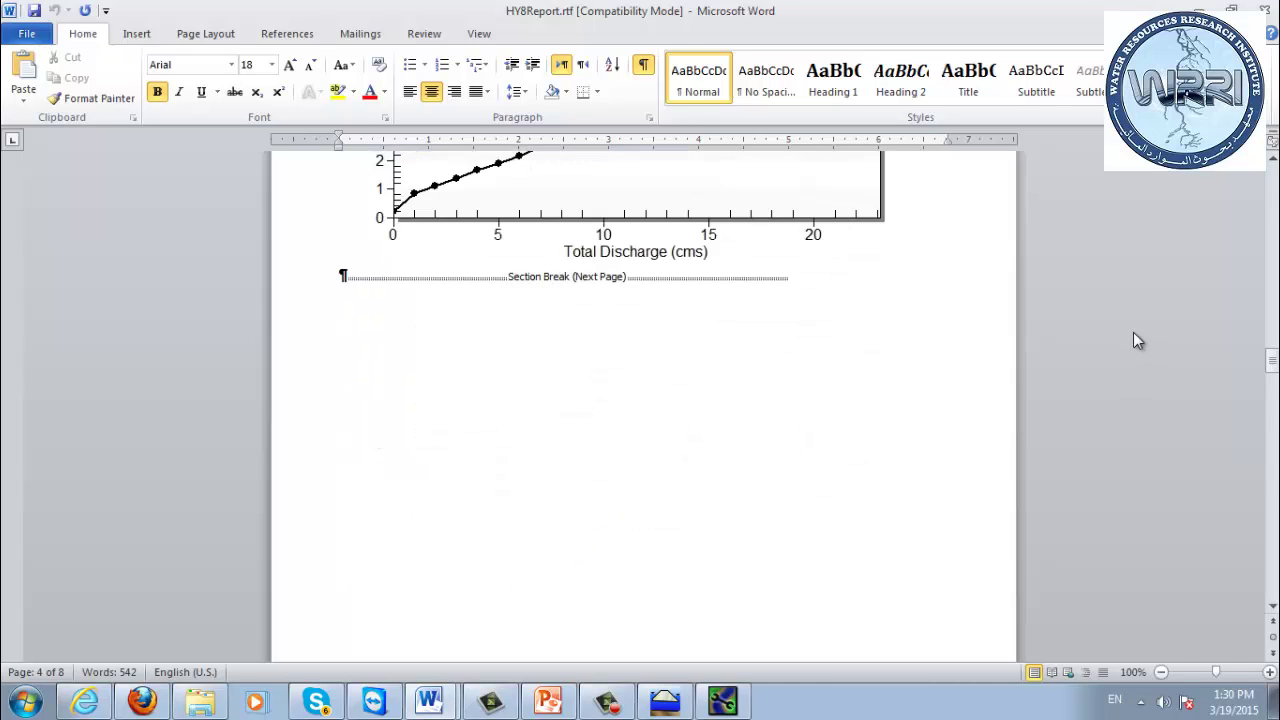
pyautogui.scroll(-17, 1125, 340)
pyautogui.scroll(5, 1040, 358)
pyautogui.scroll(-1, 1010, 345)
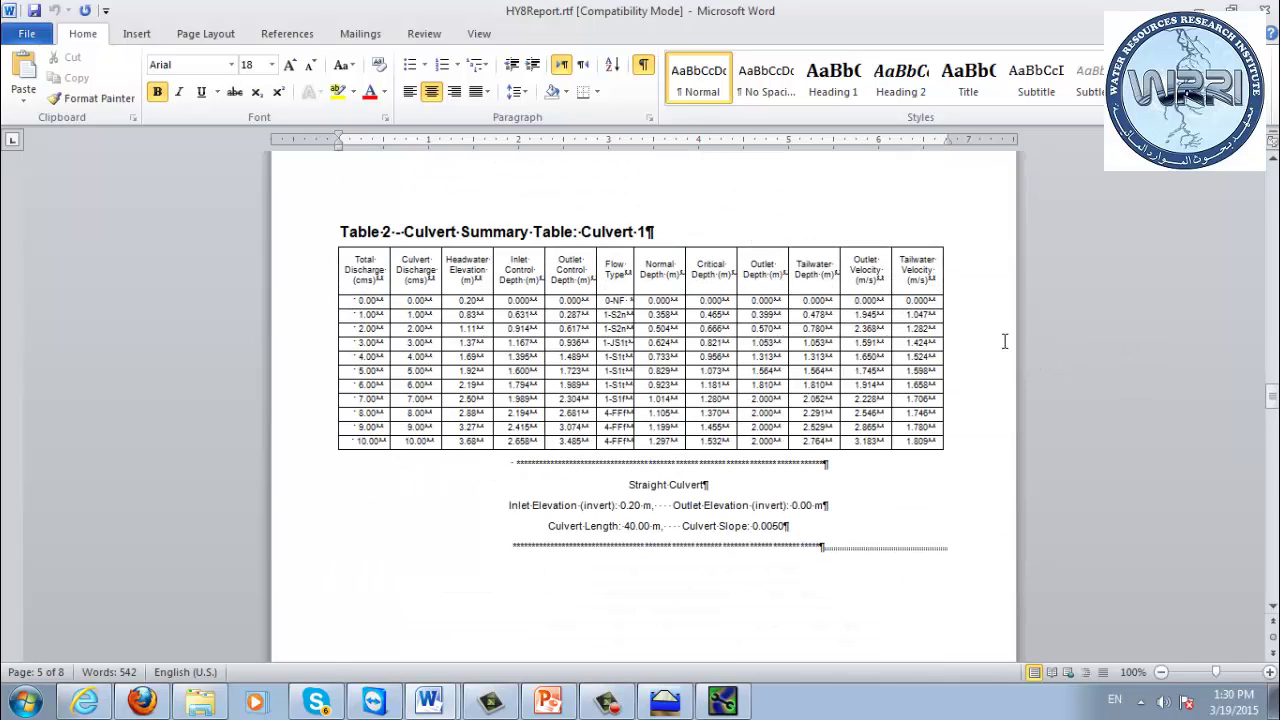
pyautogui.scroll(-20, 783, 446)
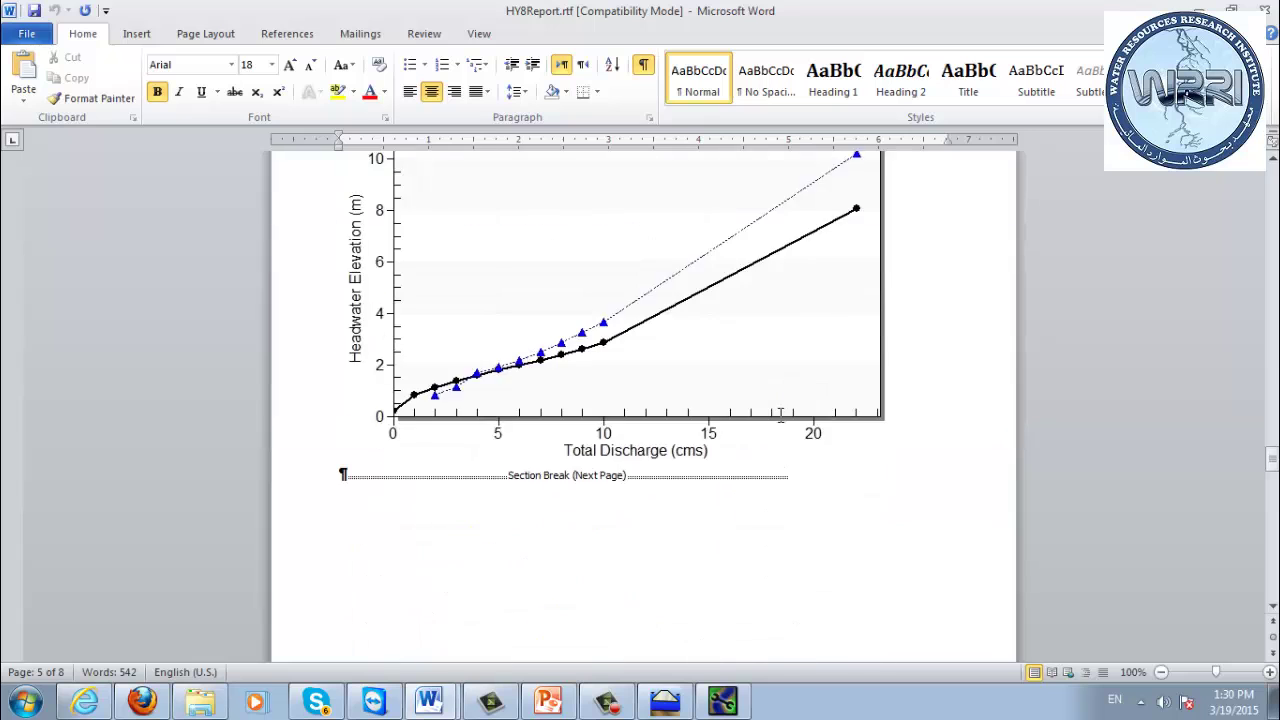
pyautogui.scroll(-4, 781, 414)
# - Switch to Hydraulic Toolbox and give the trapezoidal channel analysis side slopes of 1.0 and a channel width of 1.0 m
pyautogui.click(665, 700)
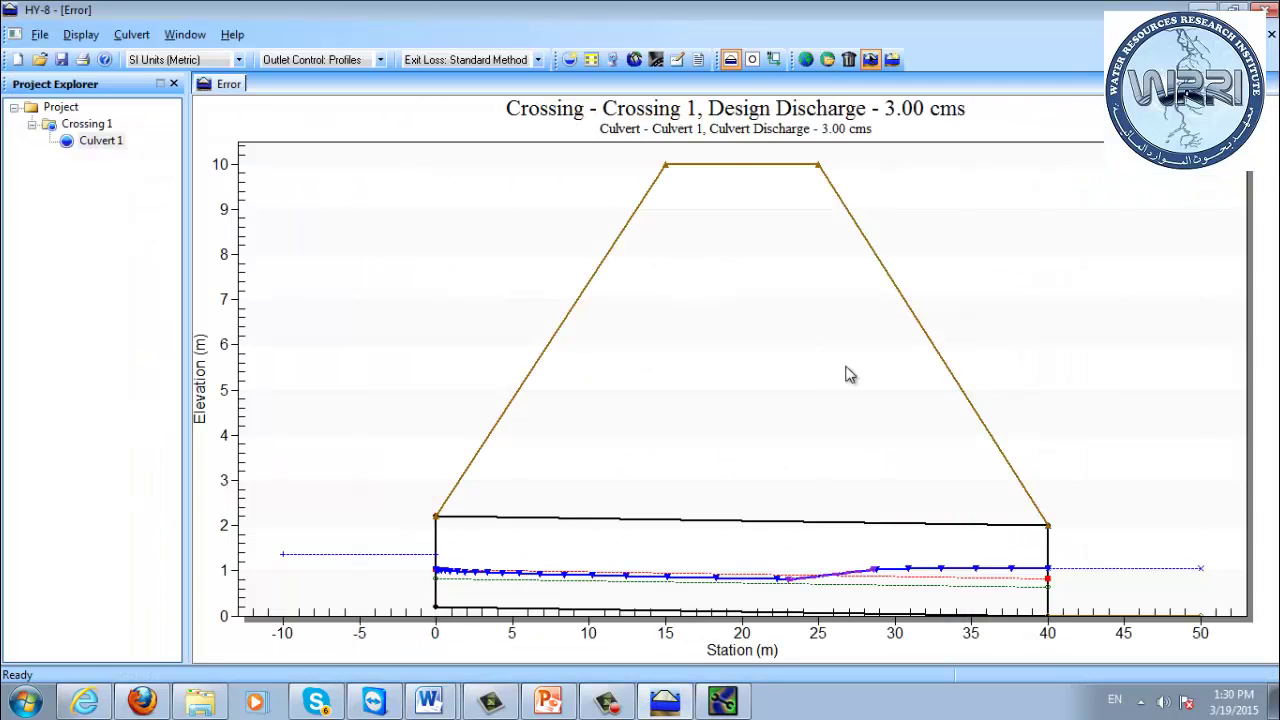
pyautogui.click(723, 700)
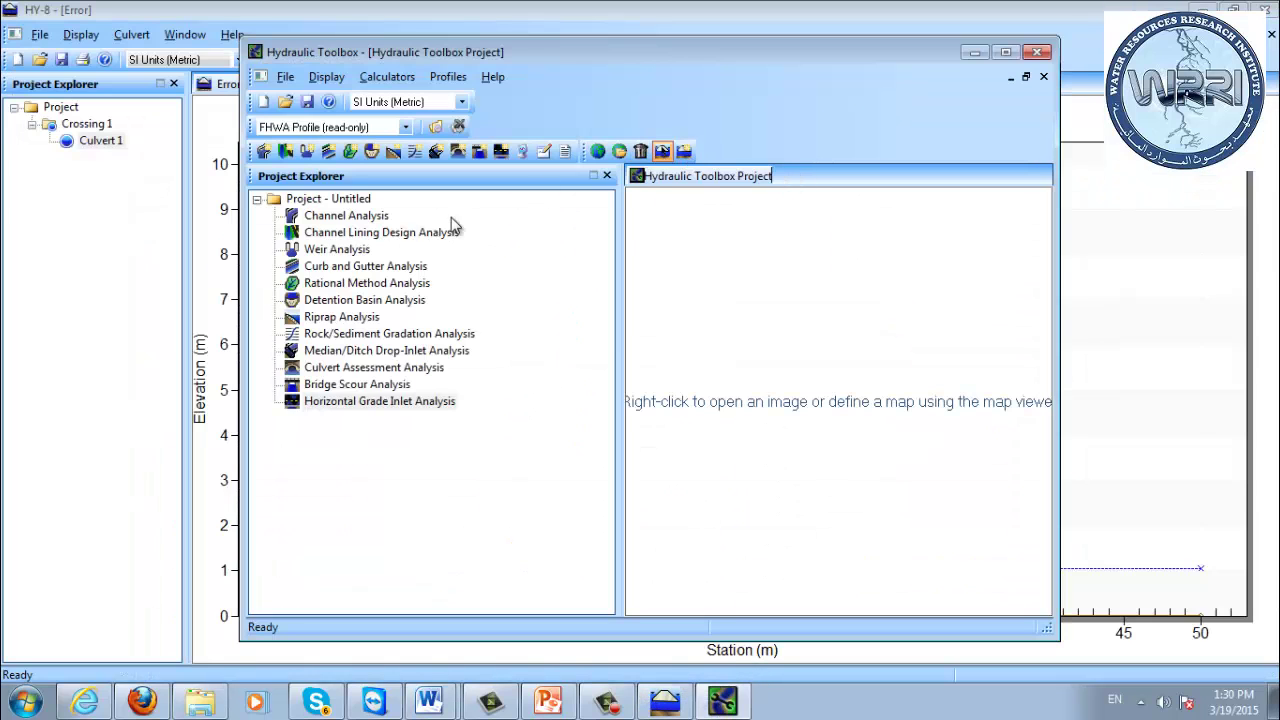
pyautogui.doubleClick(348, 220)
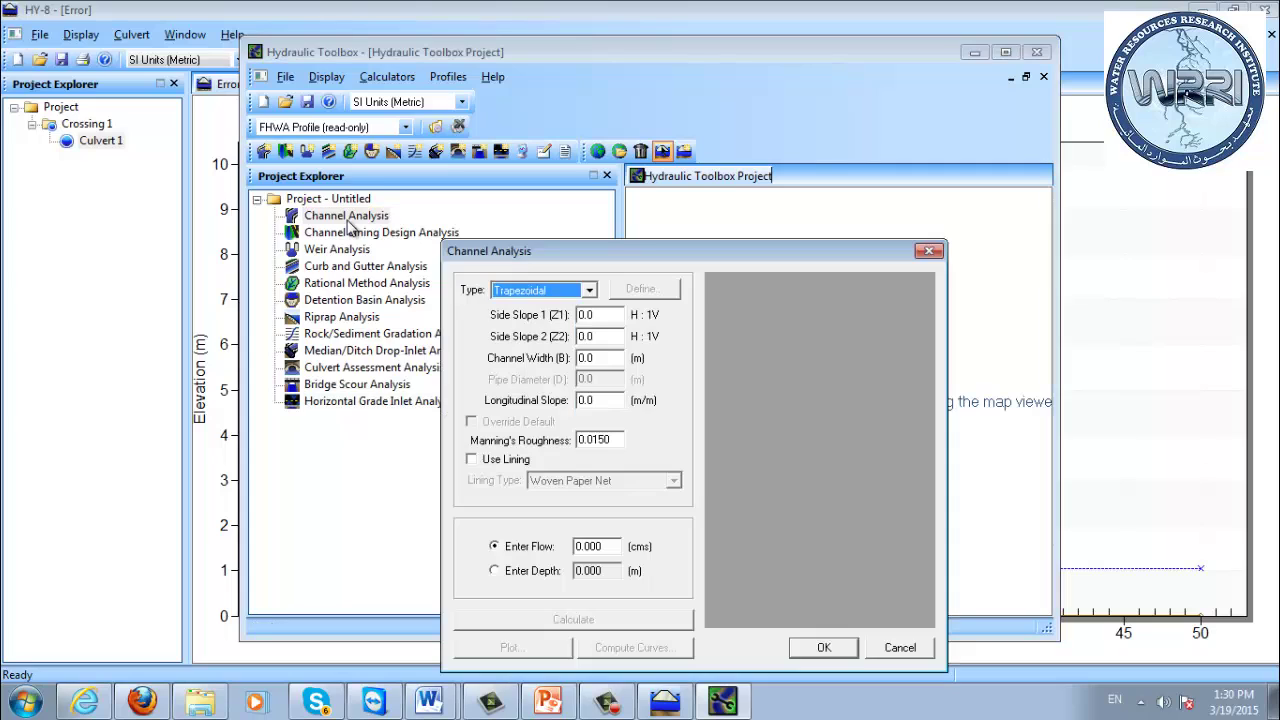
pyautogui.doubleClick(606, 315)
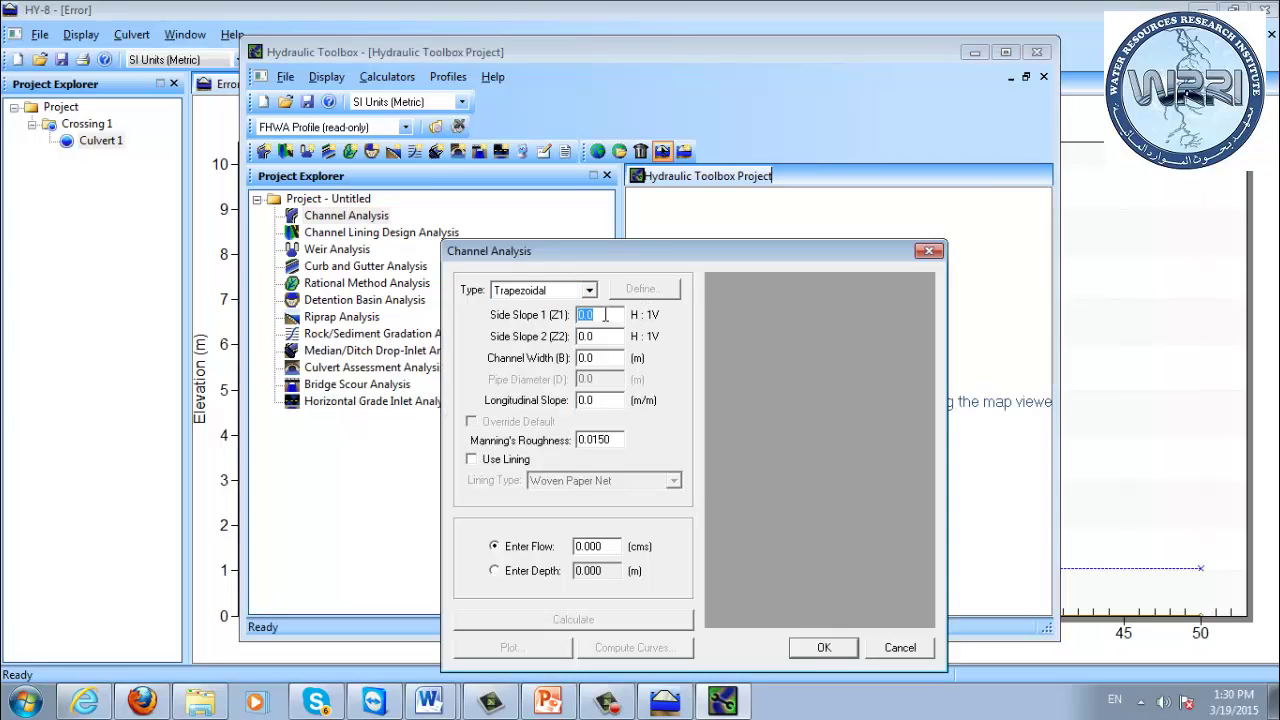
pyautogui.write('1.0')
pyautogui.doubleClick(605, 337)
pyautogui.write('1.0')
pyautogui.doubleClick(607, 357)
pyautogui.write('1.0')
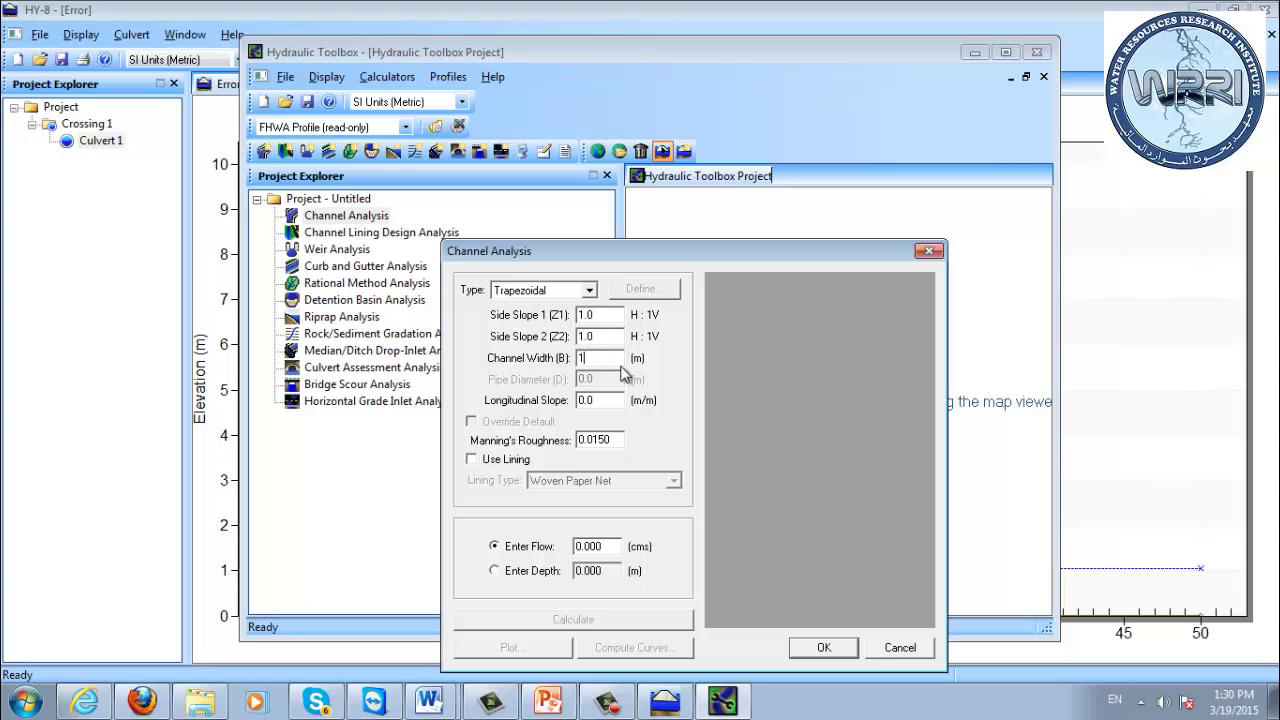
# - Set the channel's longitudinal slope to 0.01 m/m and its flow to 3 cms, and calculate the results
pyautogui.doubleClick(611, 399)
pyautogui.write('.01')
pyautogui.doubleClick(613, 546)
pyautogui.write('3')
pyautogui.click(600, 619)
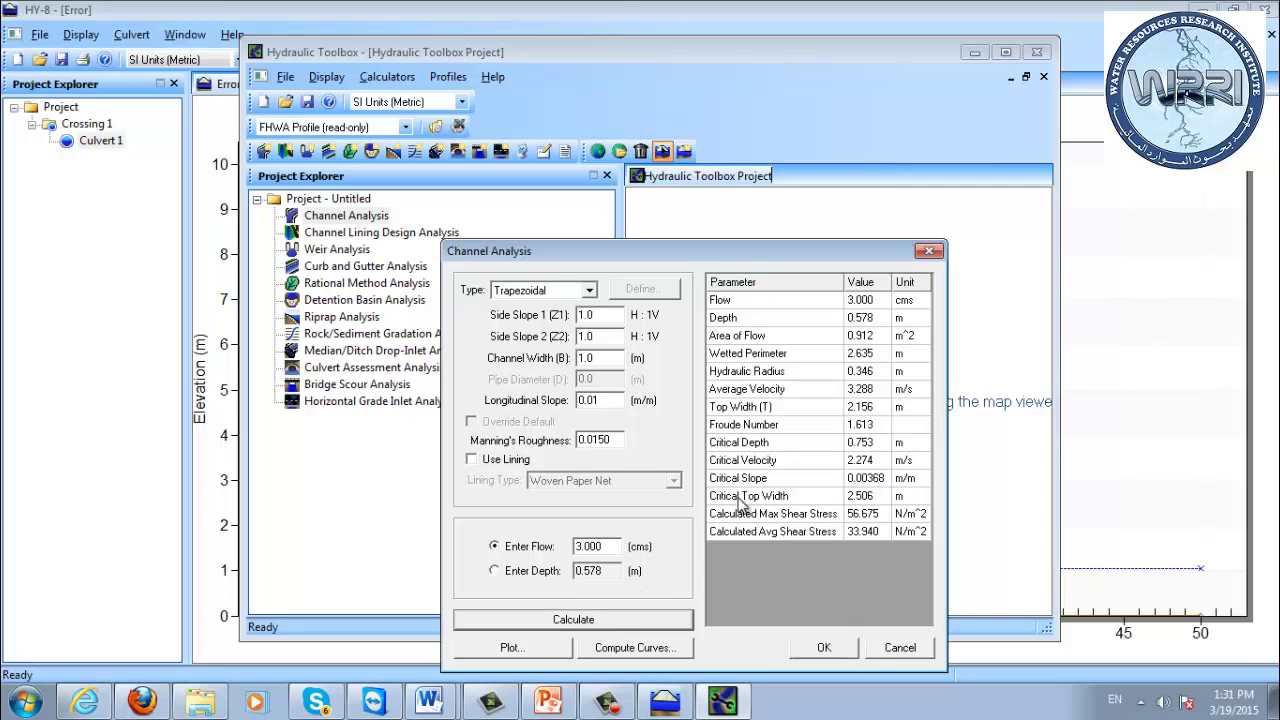
# - Reposition the Channel Analysis dialog, check the calculated depth and accept the analysis
pyautogui.moveTo(687, 253); pyautogui.dragTo(531, 103)
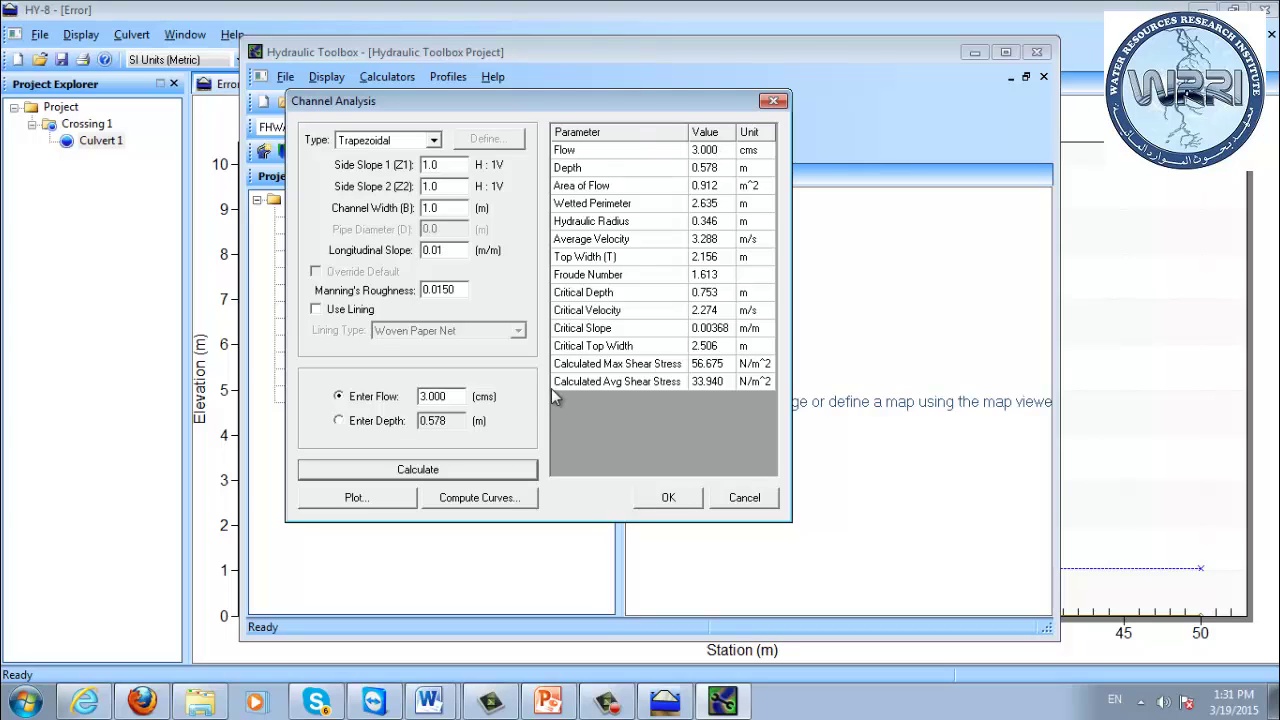
pyautogui.click(452, 423)
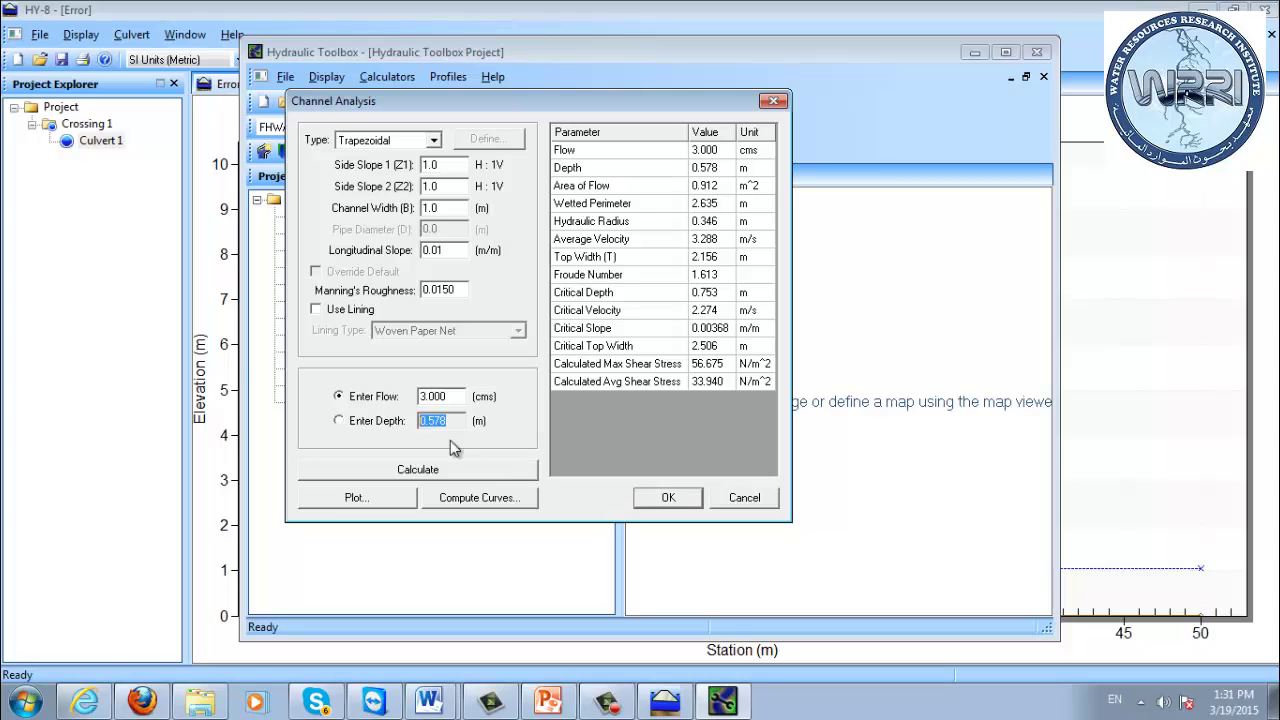
pyautogui.click(668, 498)
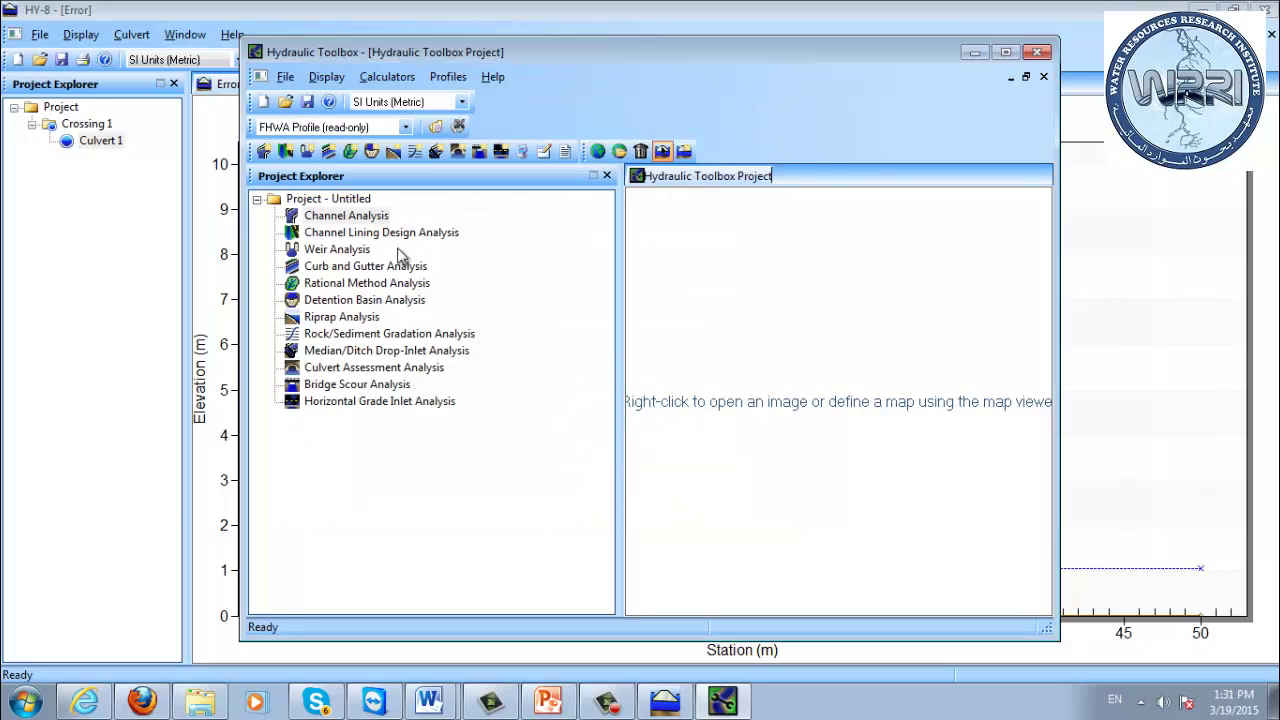
# - Generate an RTF report of the Channel Analysis, saved as HydraulicReport in the Documents library
pyautogui.click(563, 153)
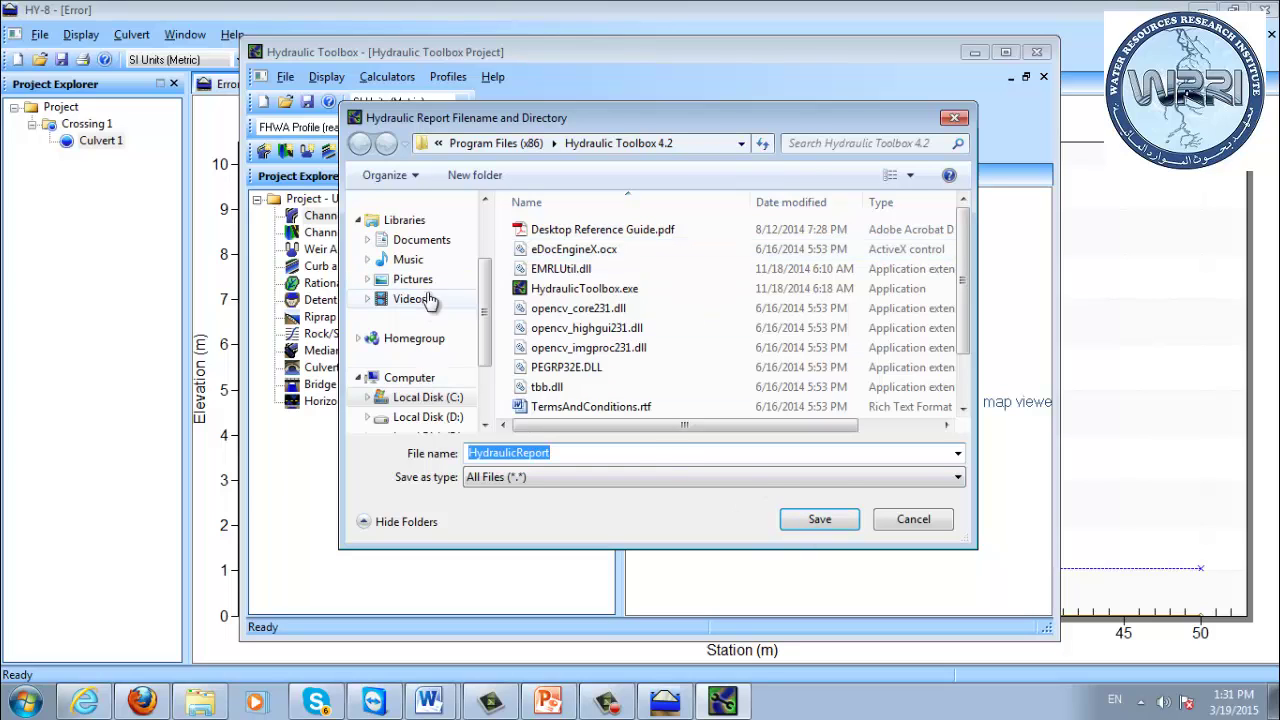
pyautogui.click(421, 240)
pyautogui.click(822, 519)
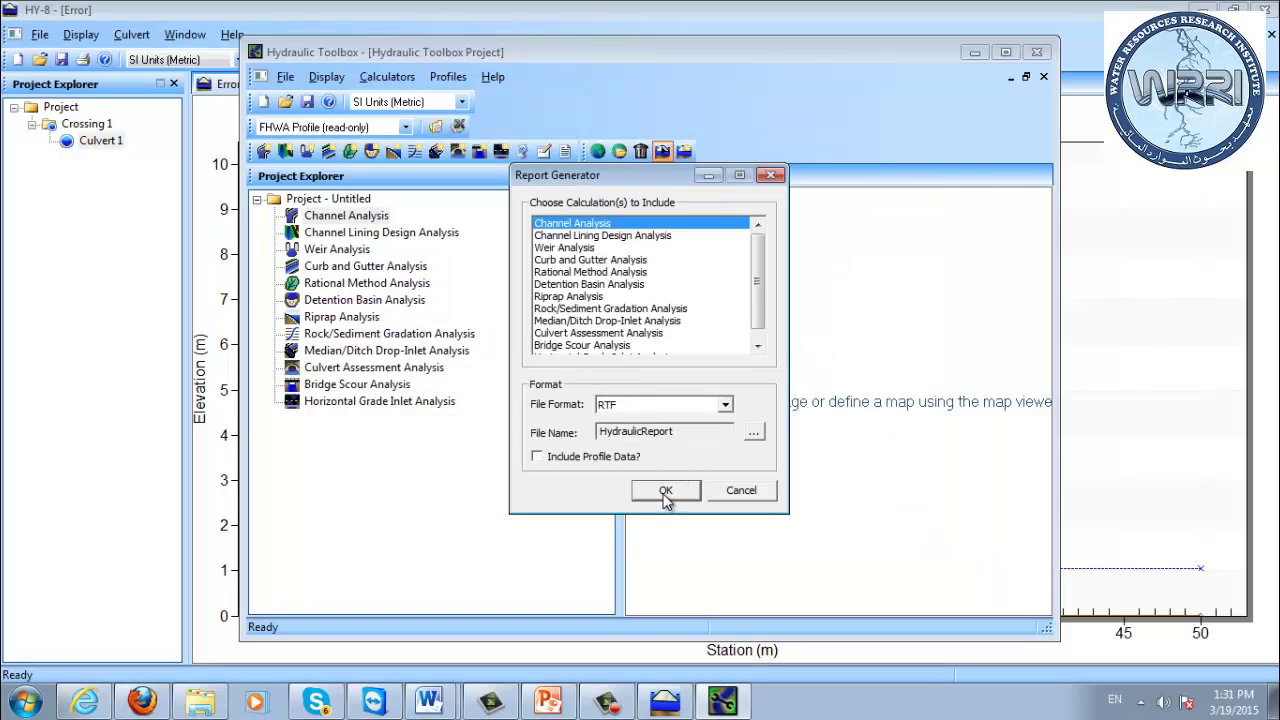
pyautogui.click(665, 491)
# - Read through the hydraulic analysis report's project data, input parameters and result parameters for the channel
pyautogui.scroll(-3, 634, 352)
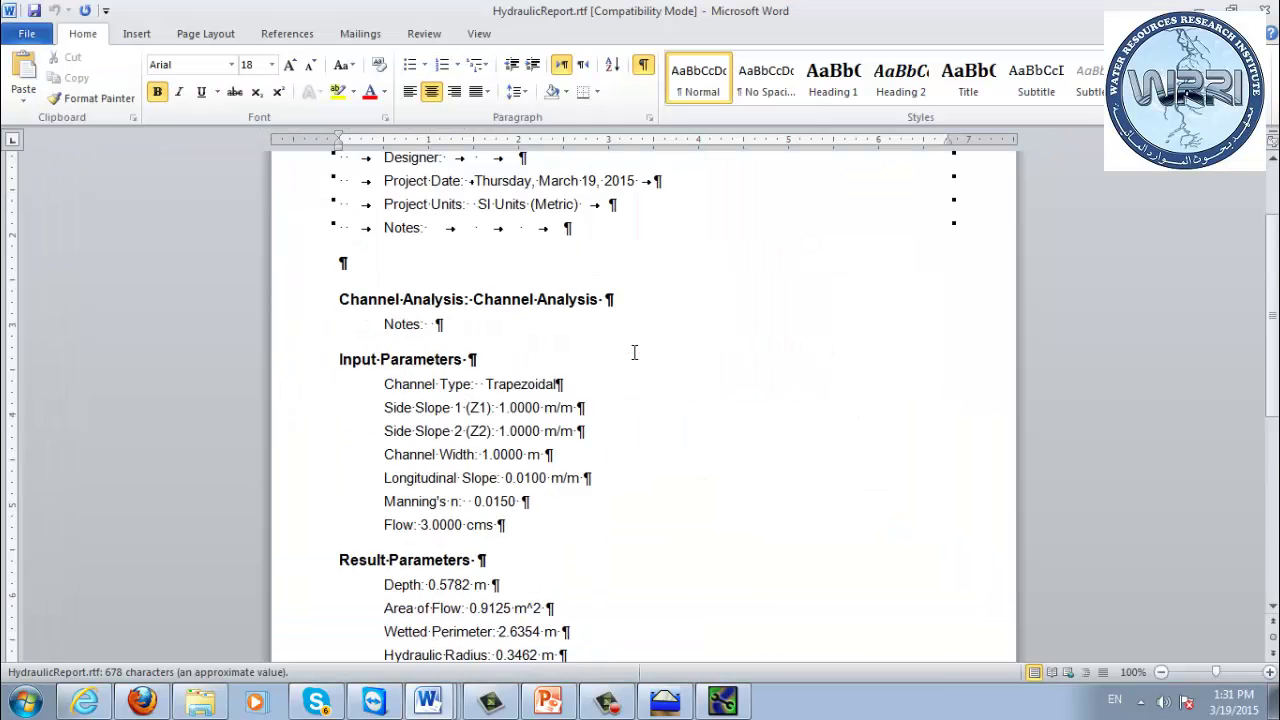
pyautogui.scroll(-4, 634, 352)
pyautogui.scroll(7, 720, 334)
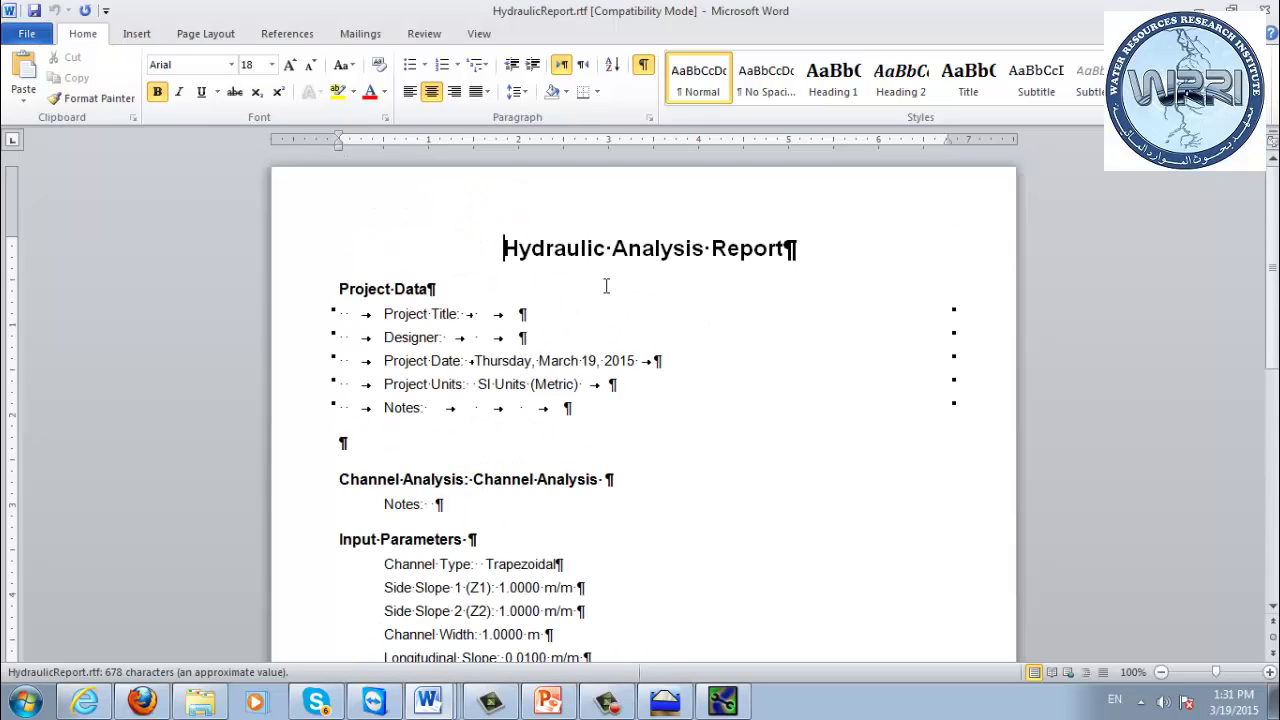
pyautogui.scroll(-6, 652, 320)
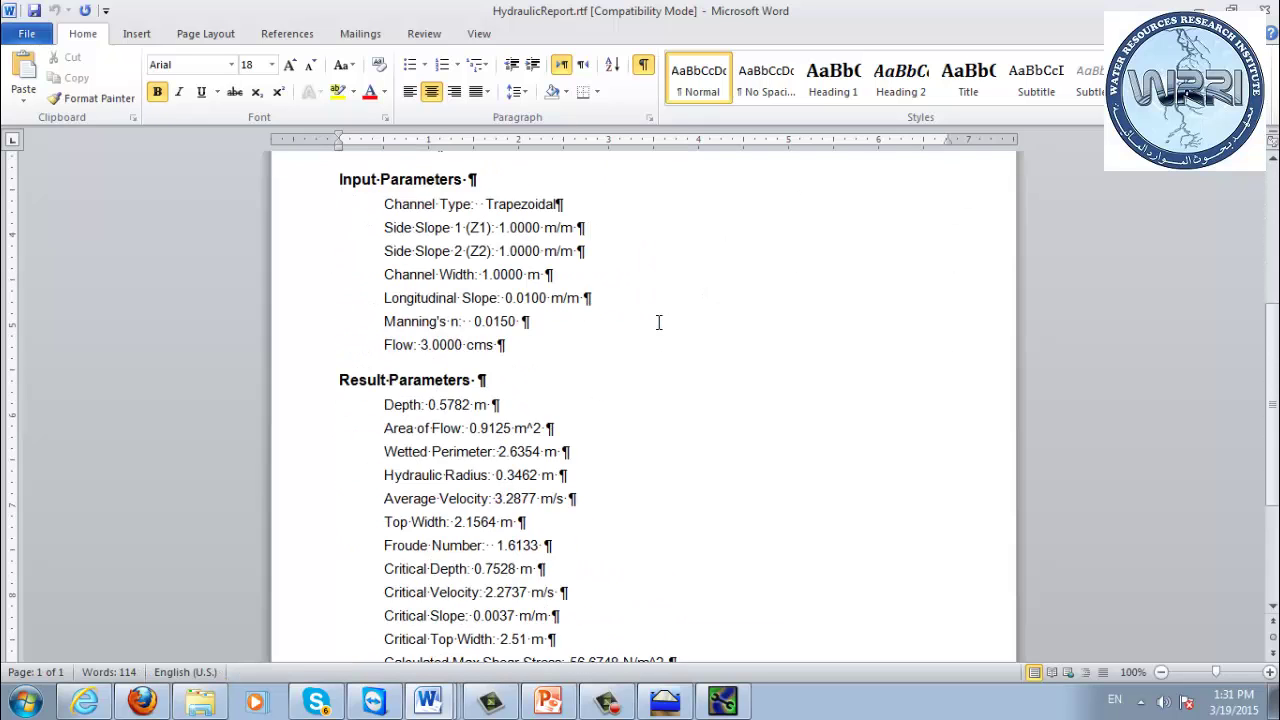
pyautogui.scroll(-3, 662, 323)
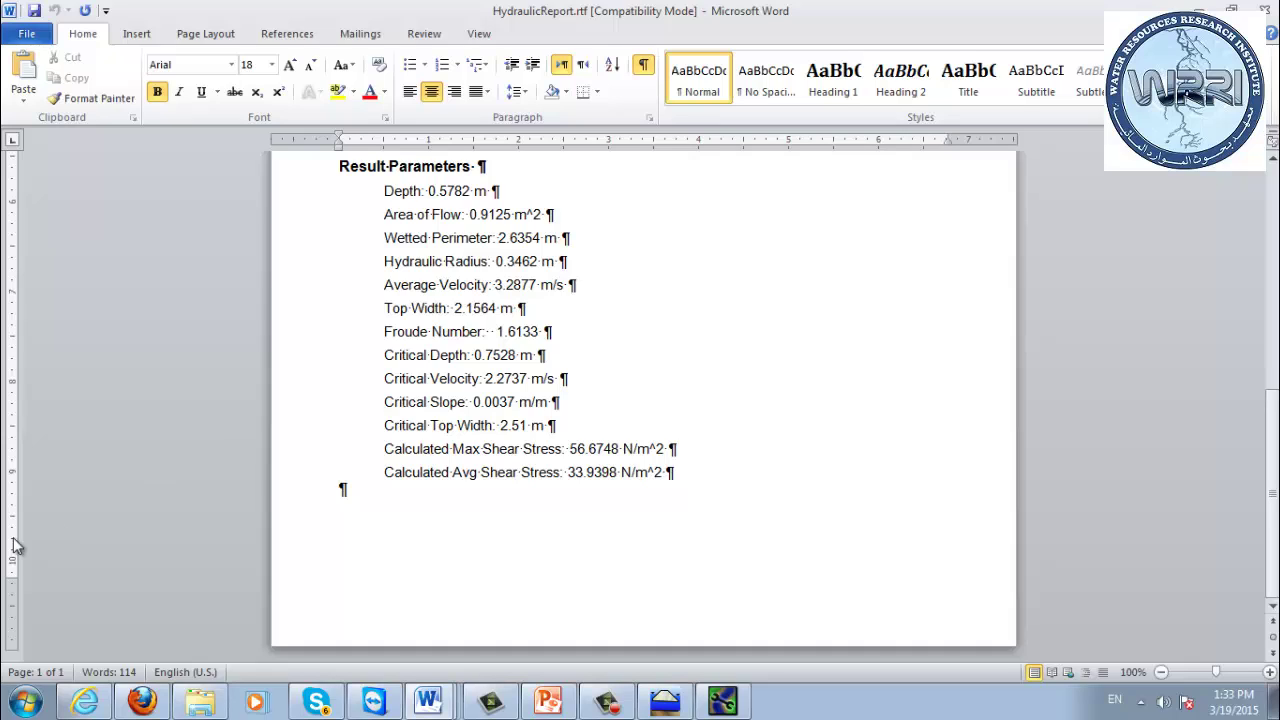
# - Open 01 Lesson-Overview.pdf from the pdf folder on Removable Disk (G:) and view its title page enlarged
pyautogui.click(199, 703)
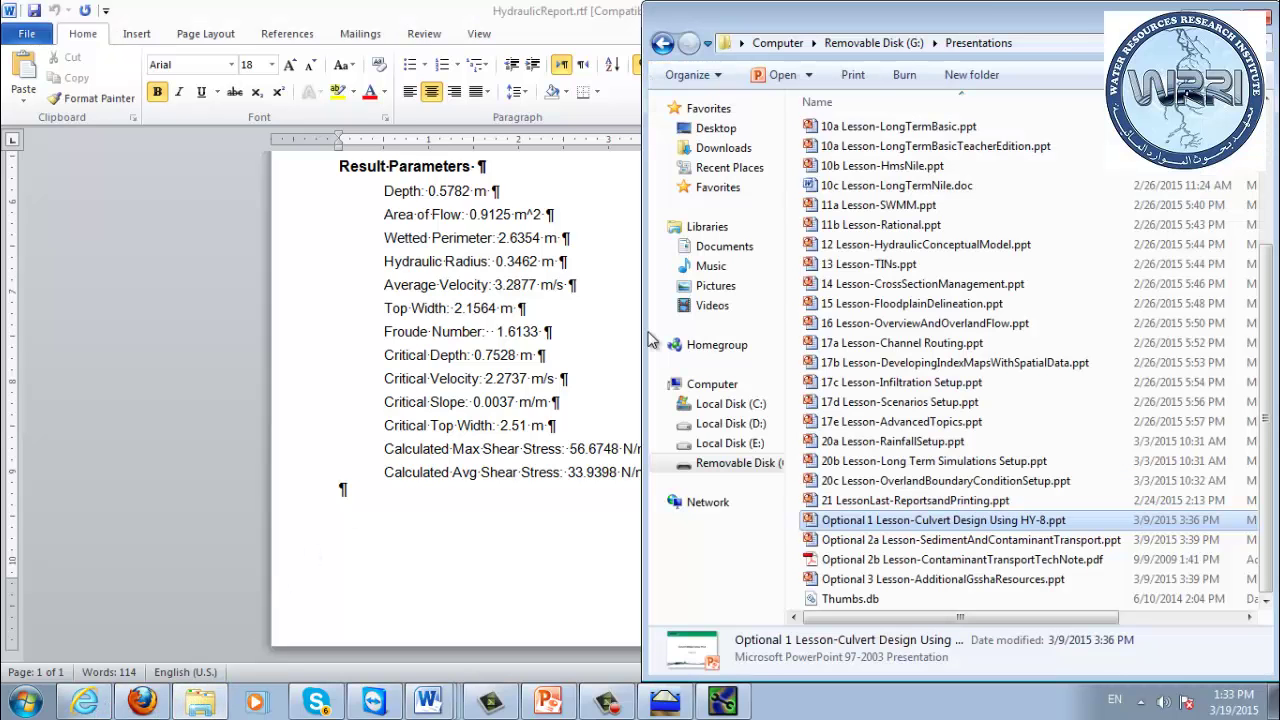
pyautogui.click(880, 43)
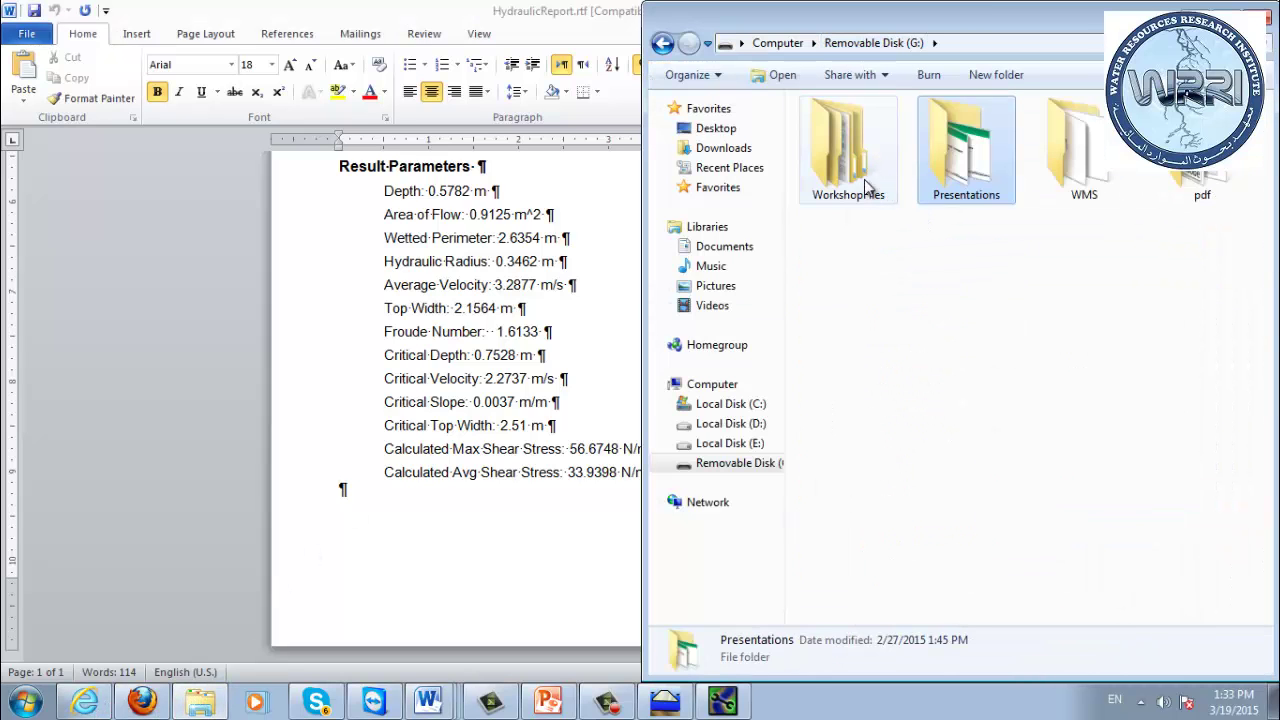
pyautogui.doubleClick(1200, 182)
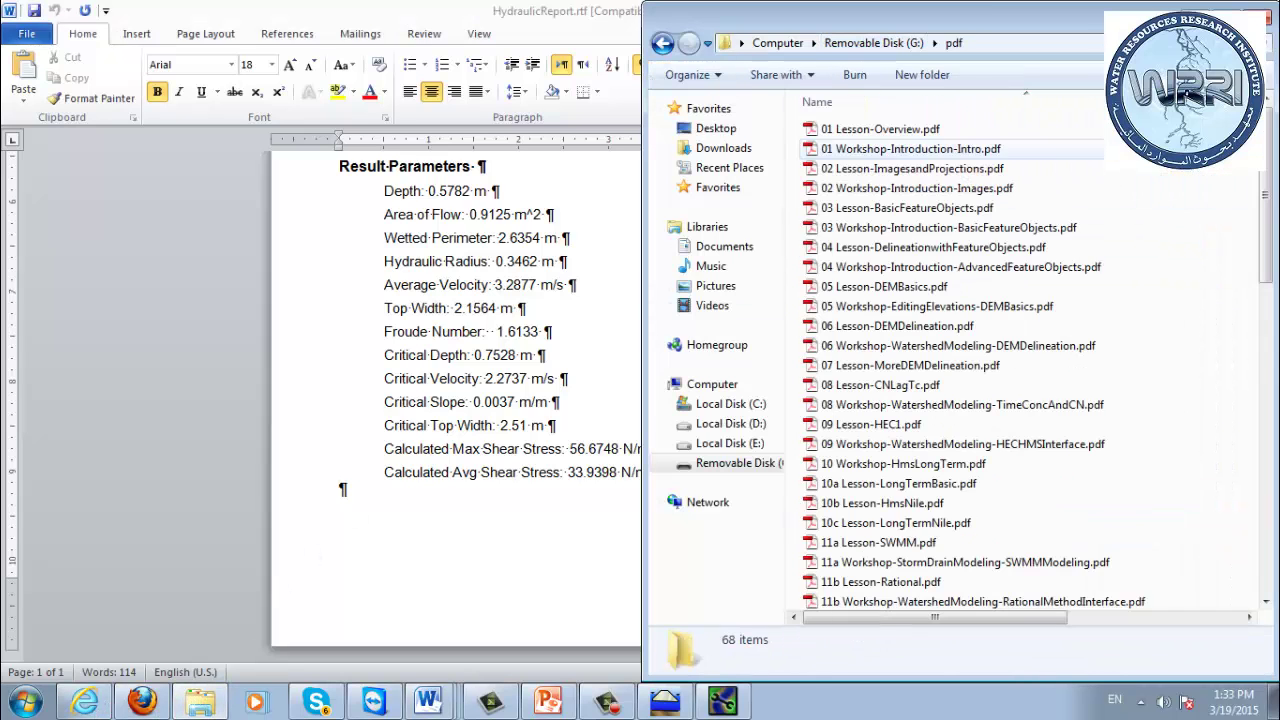
pyautogui.doubleClick(880, 130)
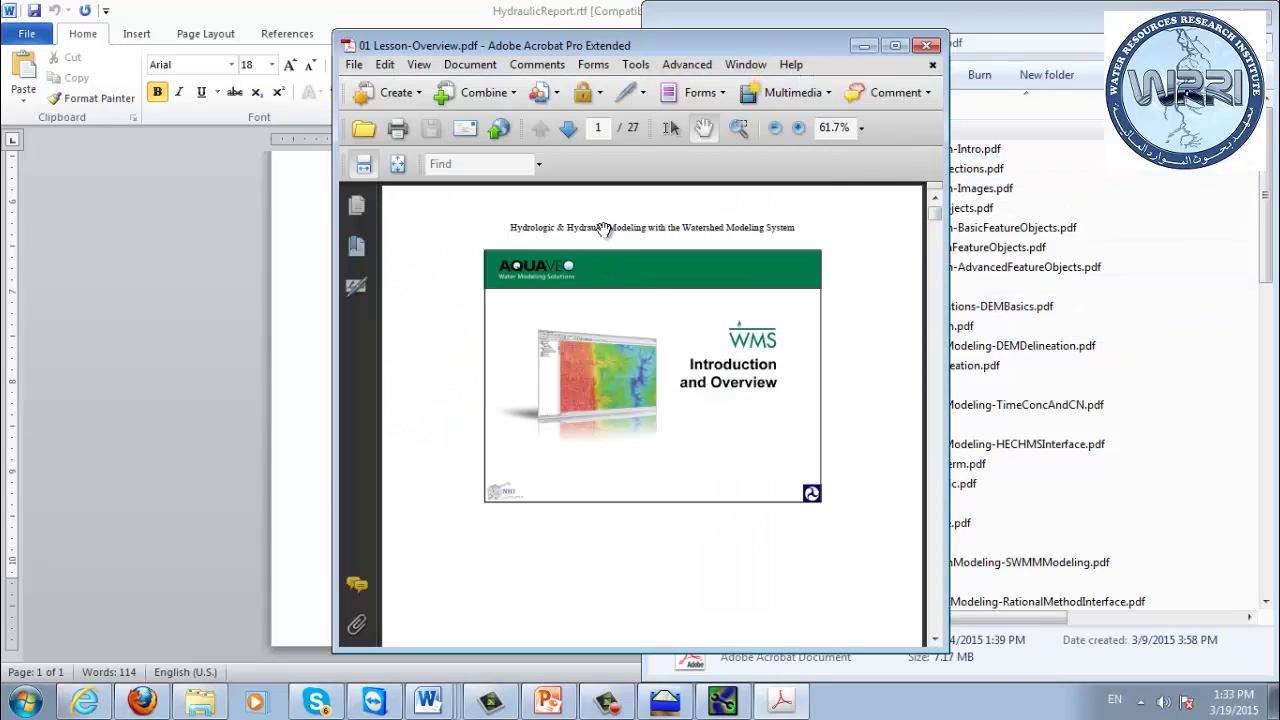
pyautogui.scroll(5, 608, 225)
pyautogui.scroll(-2, 610, 228)
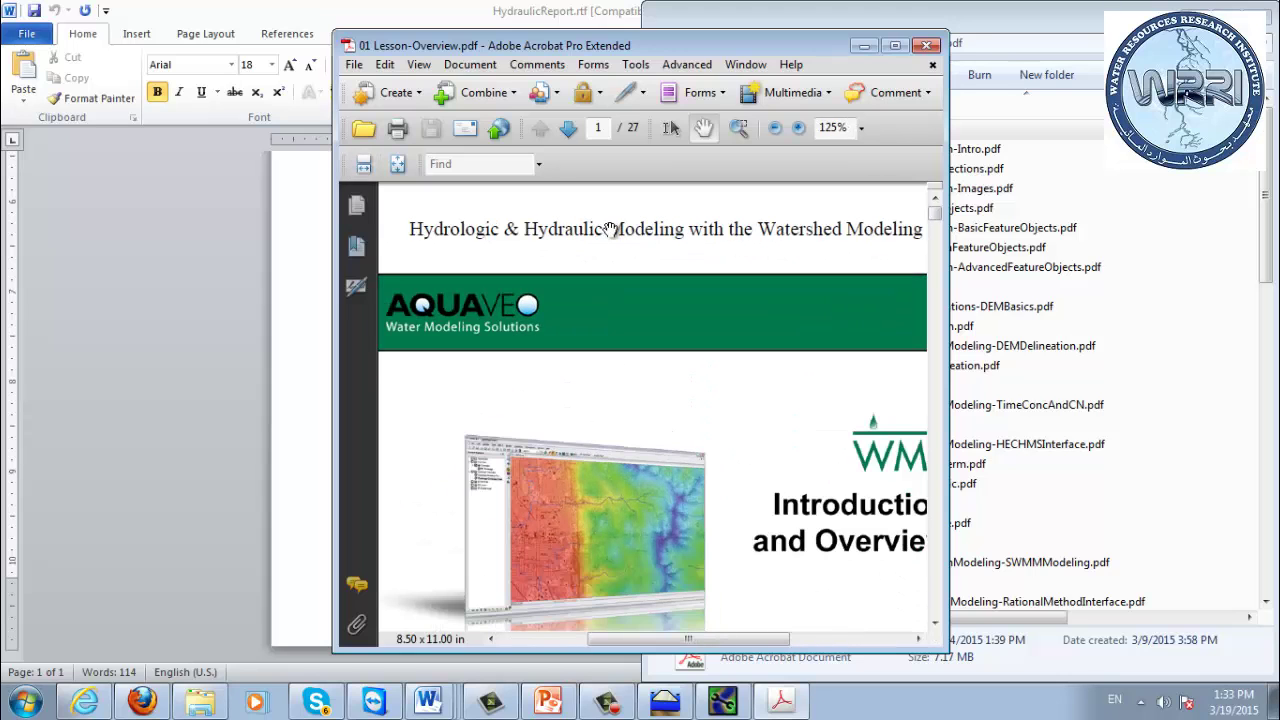
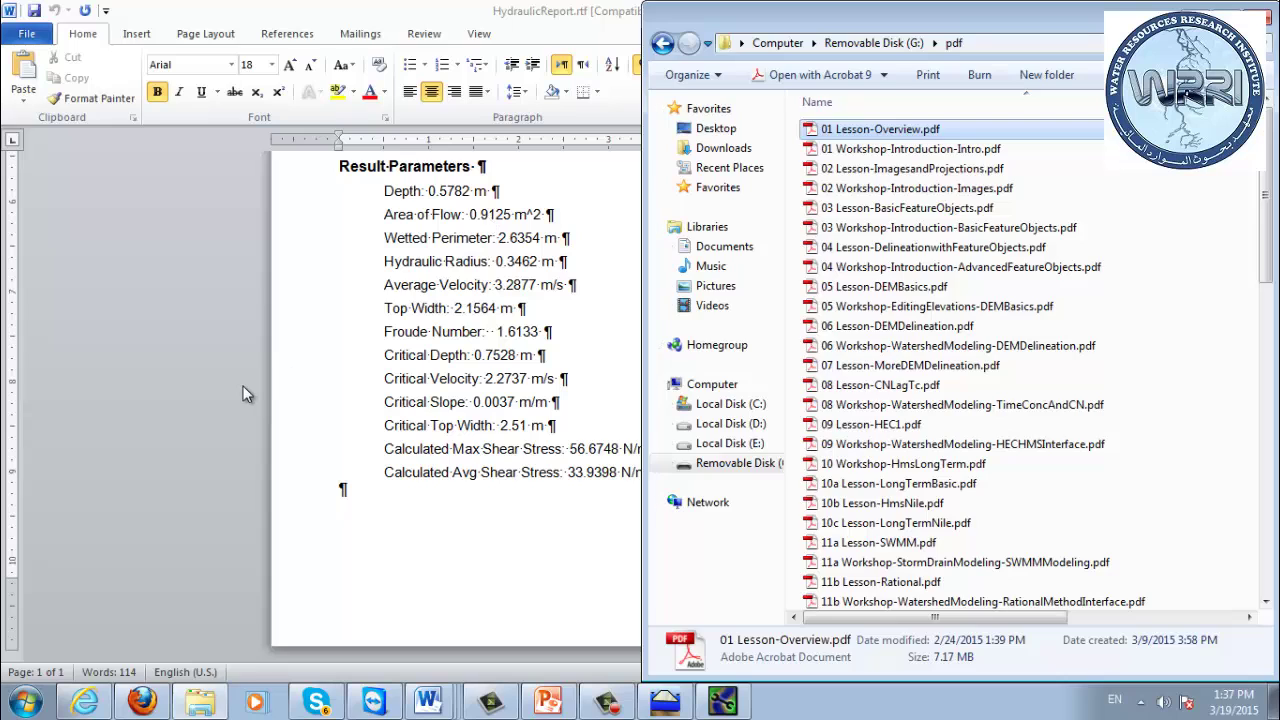
# - Close the HydraulicReport.rtf document and exit Hydraulic Toolbox
pyautogui.press('super+Up')
pyautogui.click(1222, 6)
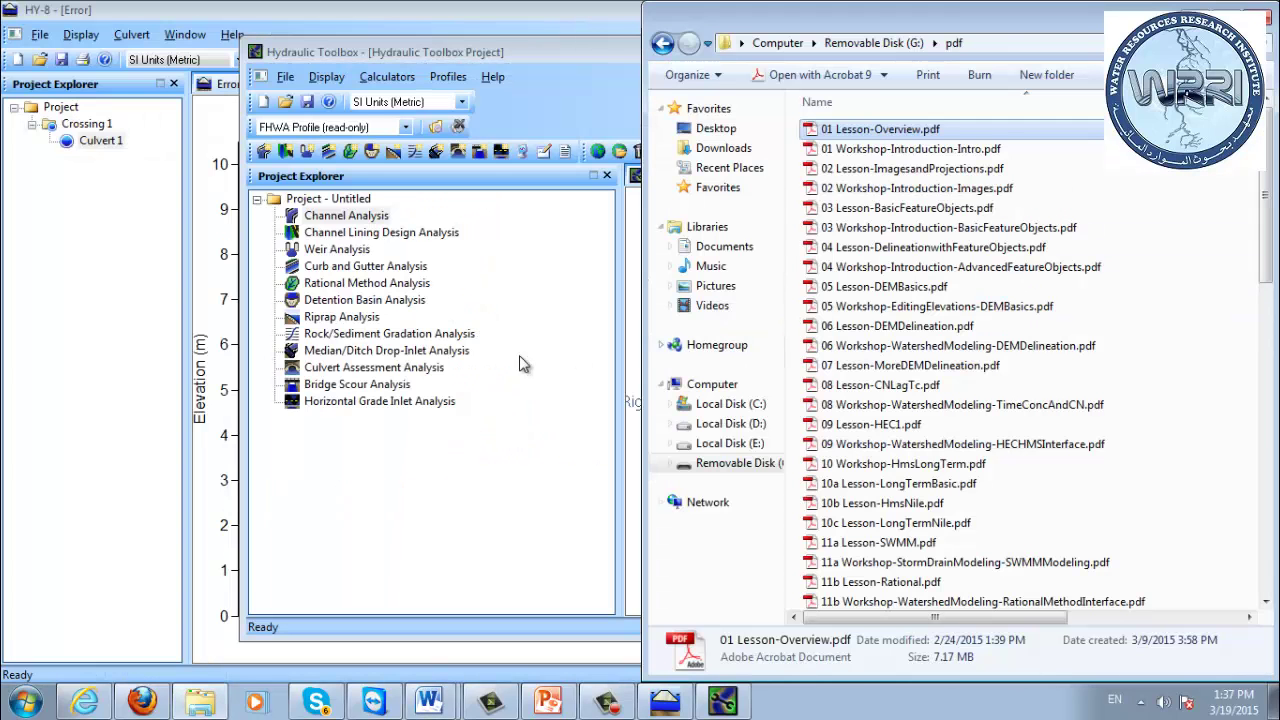
pyautogui.click(394, 486)
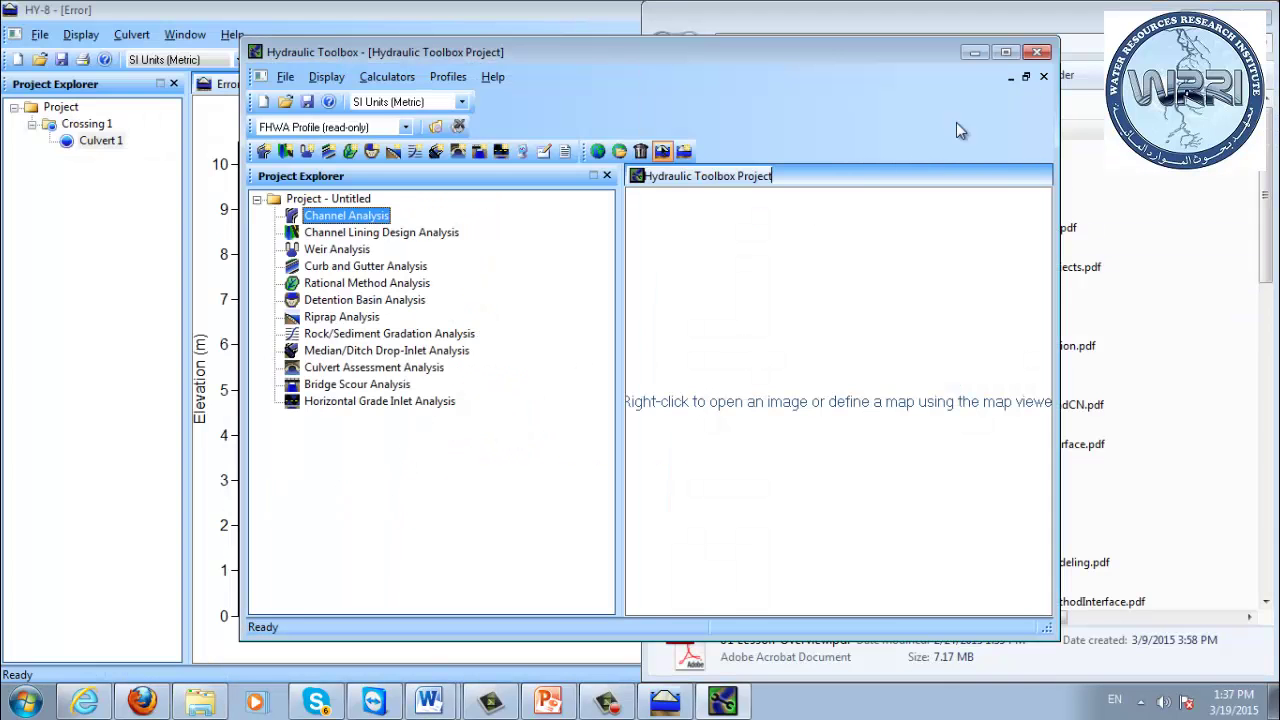
pyautogui.click(1040, 53)
pyautogui.click(688, 384)
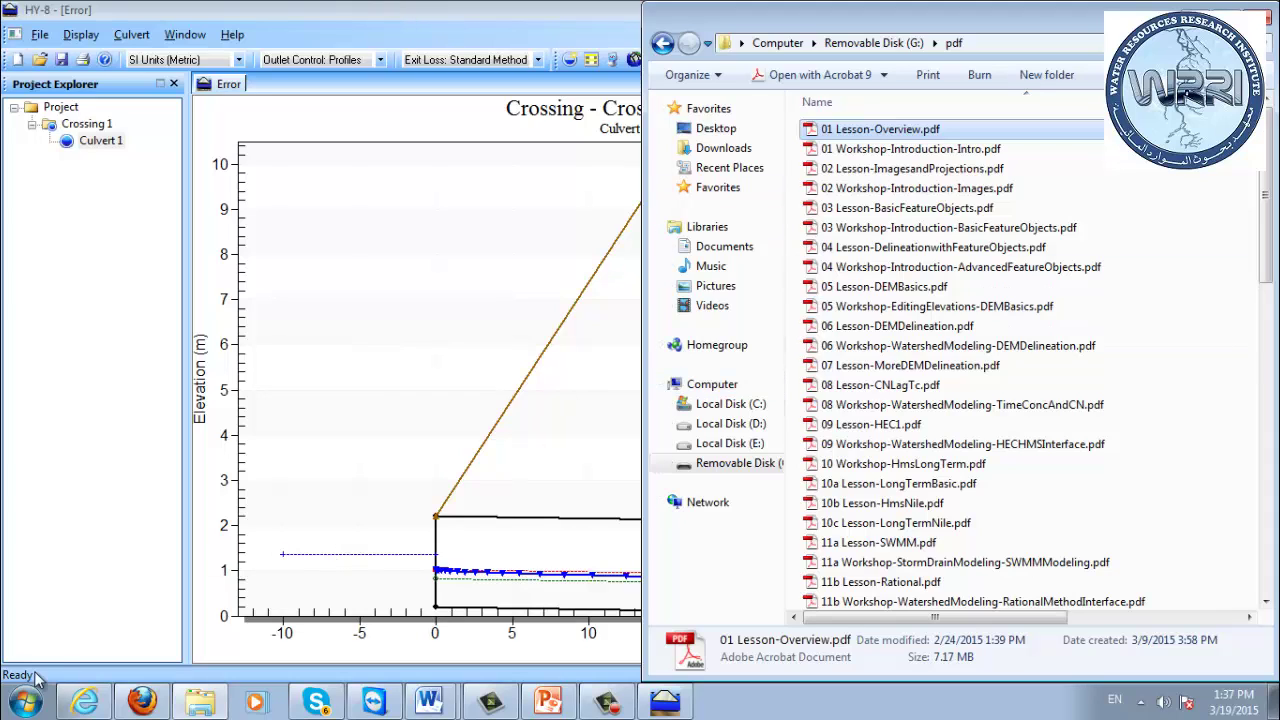
# - Exit HY-8 without saving the project and close the HY8Report.rtf document
pyautogui.click(634, 418)
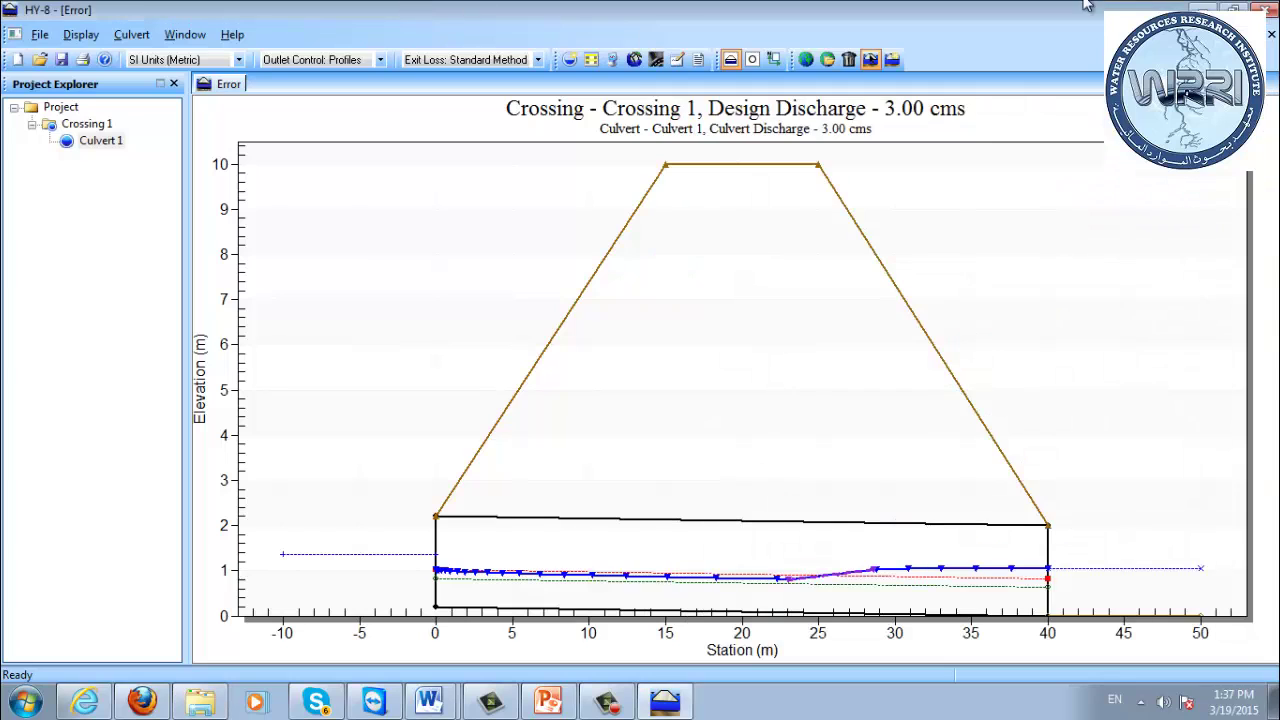
pyautogui.click(1270, 8)
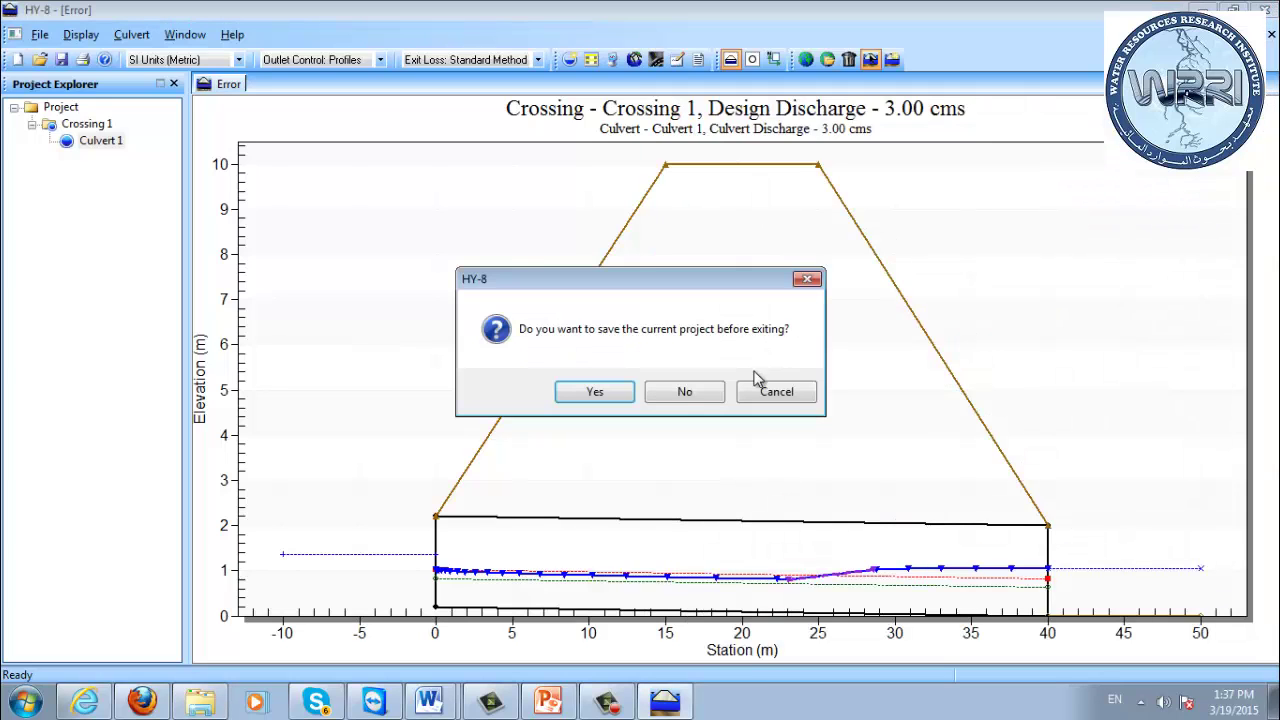
pyautogui.click(680, 393)
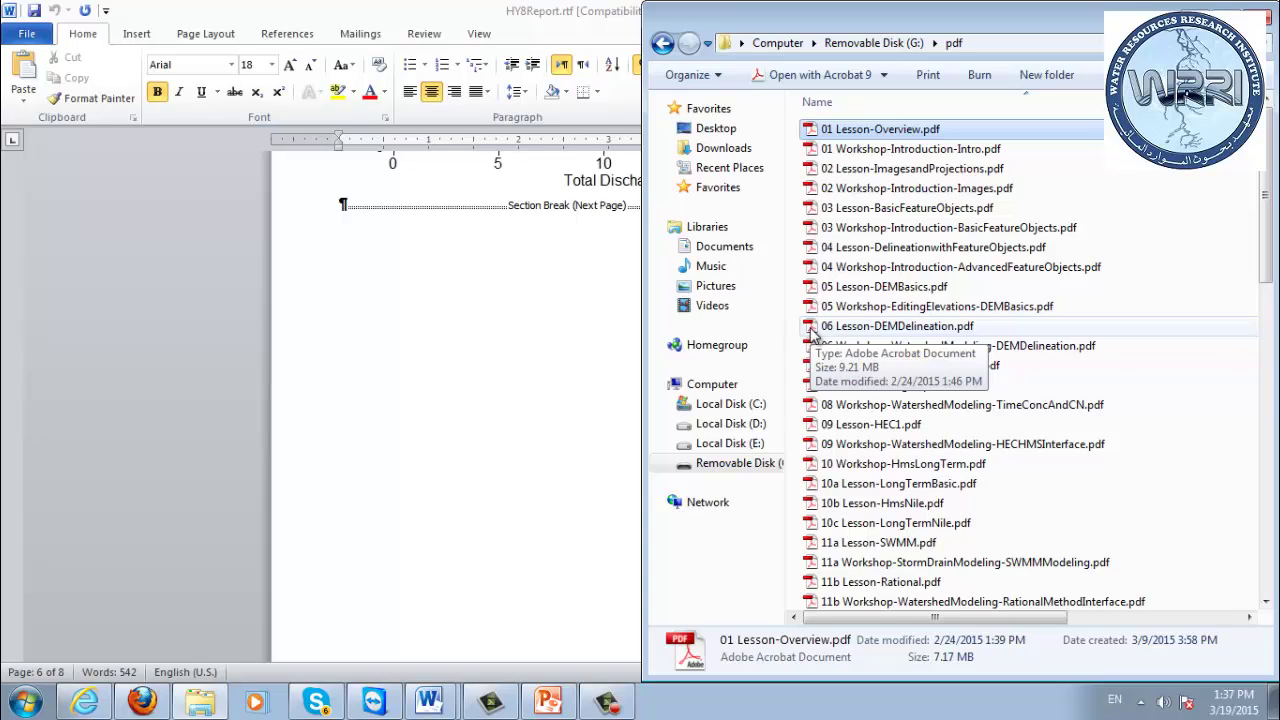
pyautogui.click(145, 636)
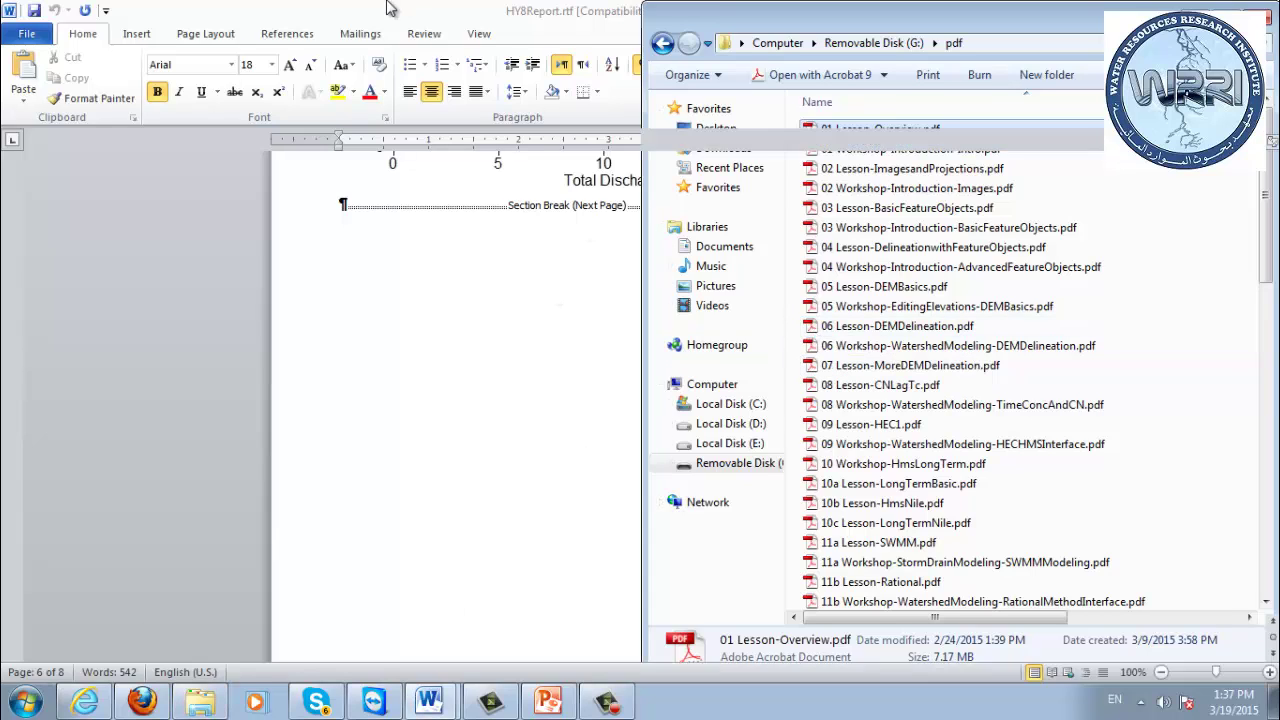
pyautogui.click(1265, 10)
pyautogui.click(251, 343)
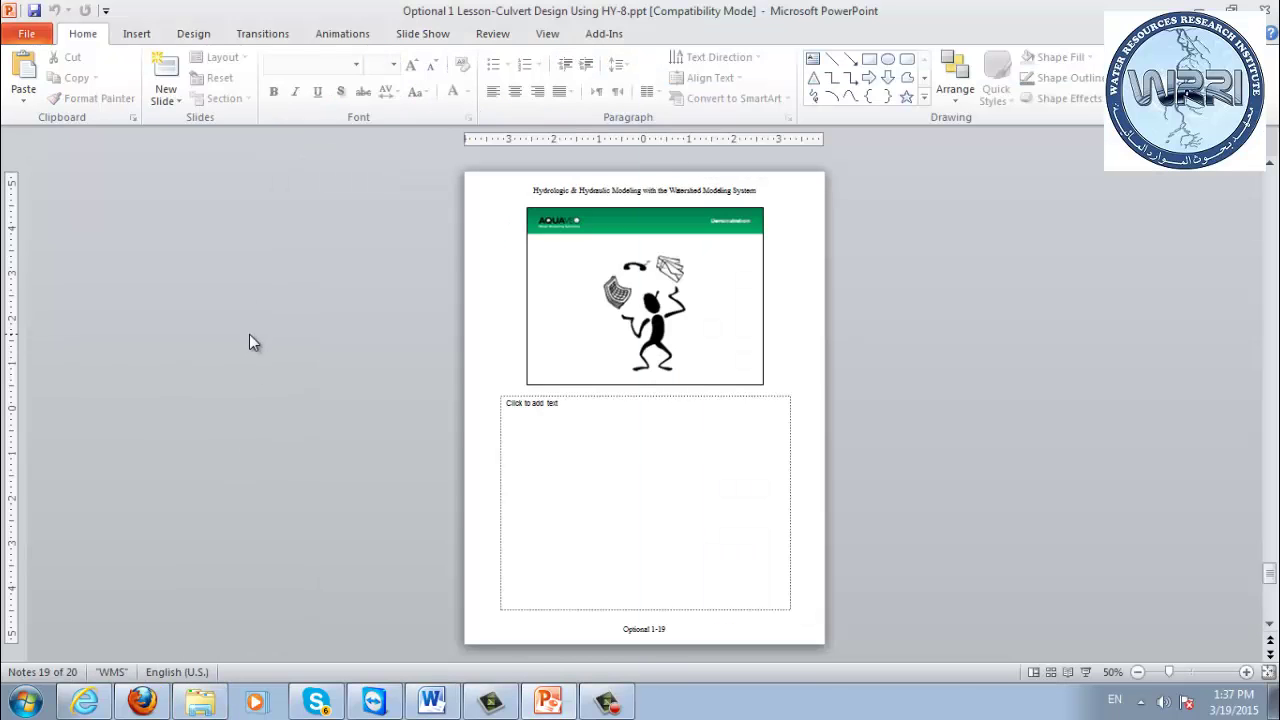
# - Start WMS 10.0 64-bit, look over the list of stages in the HY-8 Modeling Wizard and close the wizard
pyautogui.click(26, 700)
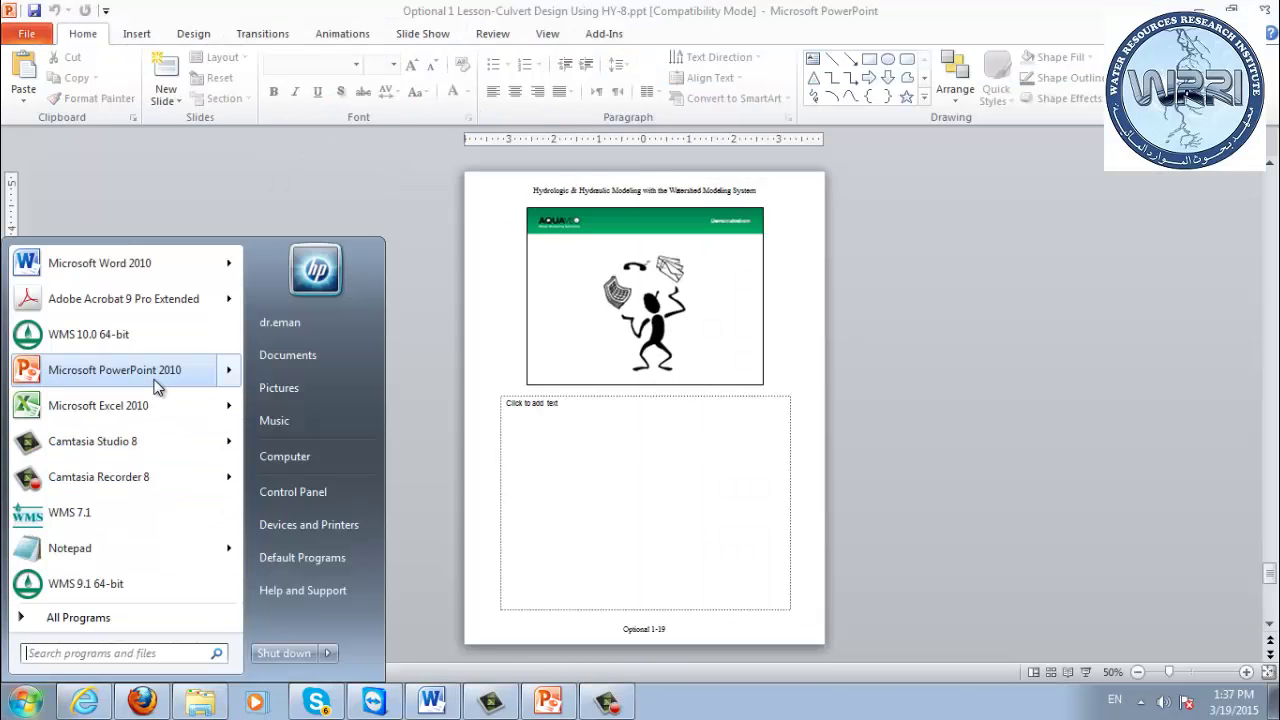
pyautogui.click(112, 331)
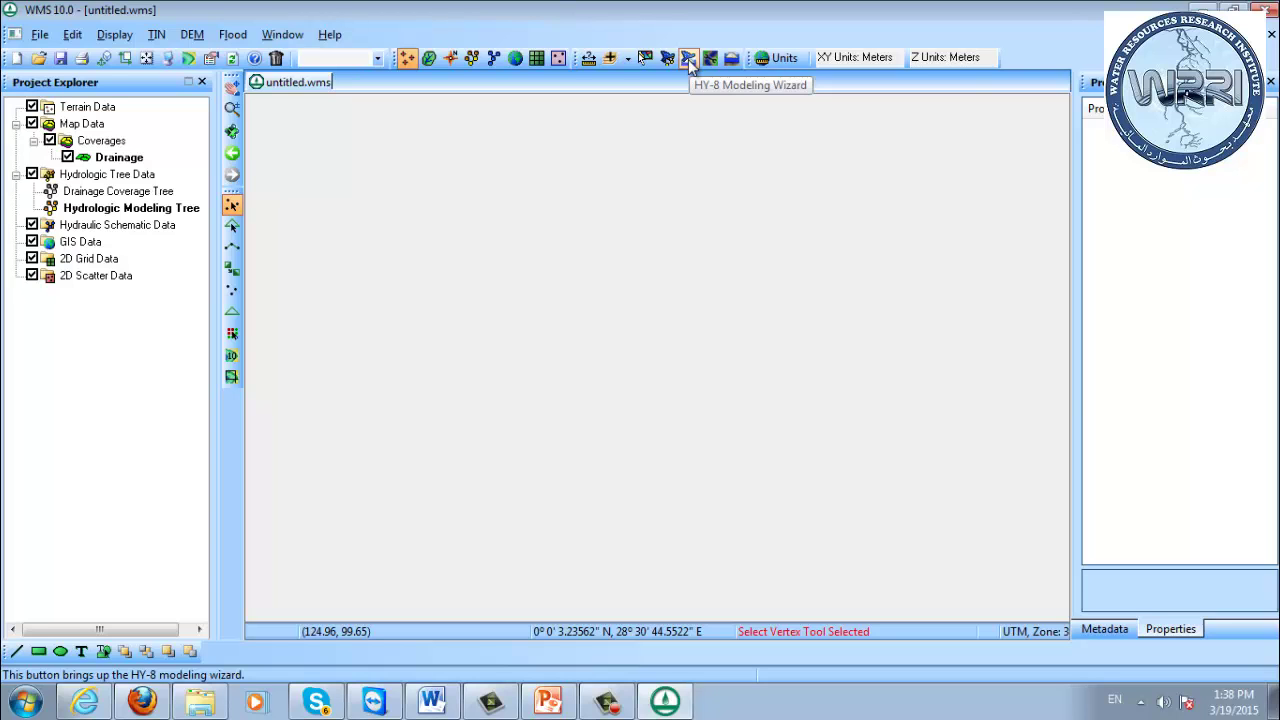
pyautogui.click(687, 58)
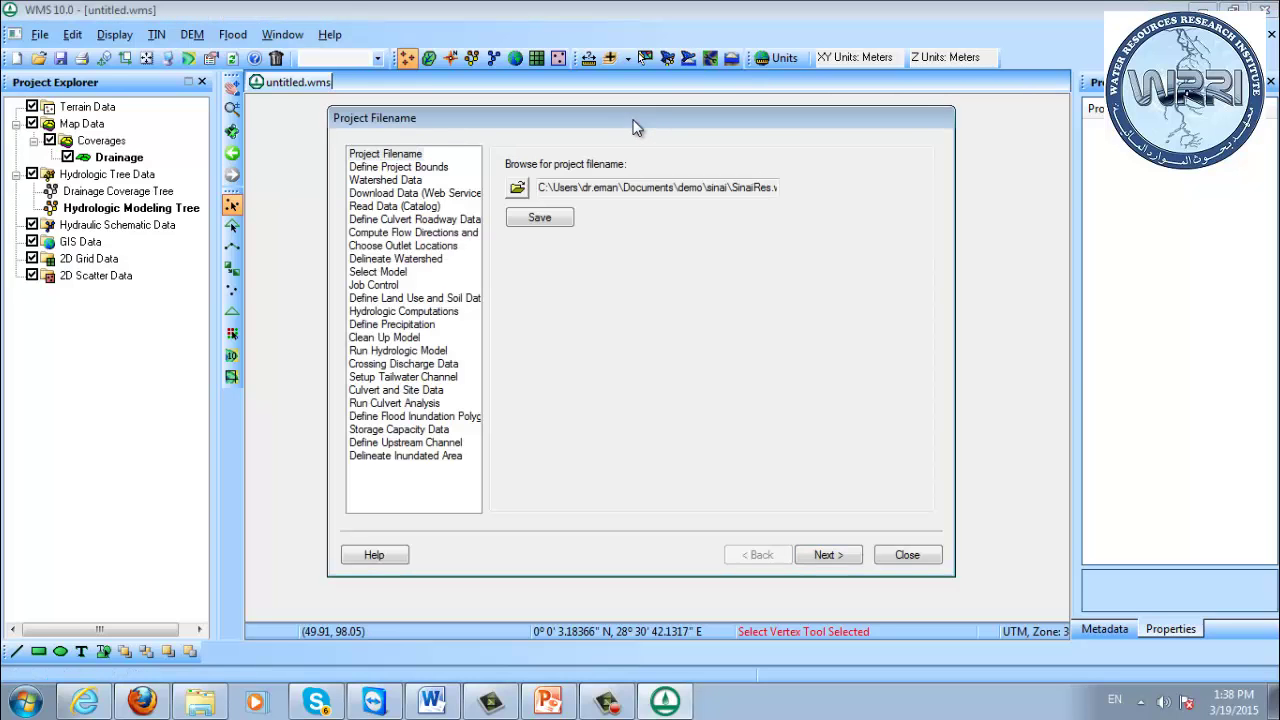
pyautogui.moveTo(632, 127); pyautogui.dragTo(826, 93)
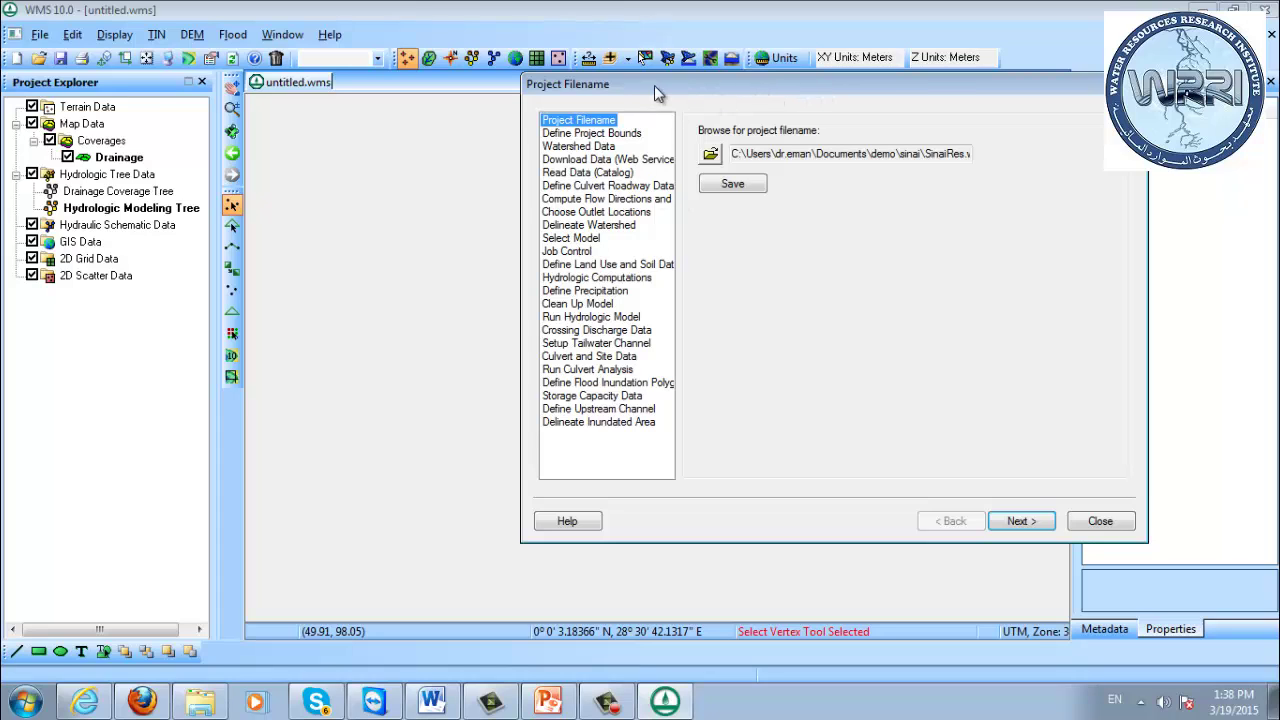
pyautogui.moveTo(654, 85); pyautogui.dragTo(431, 126)
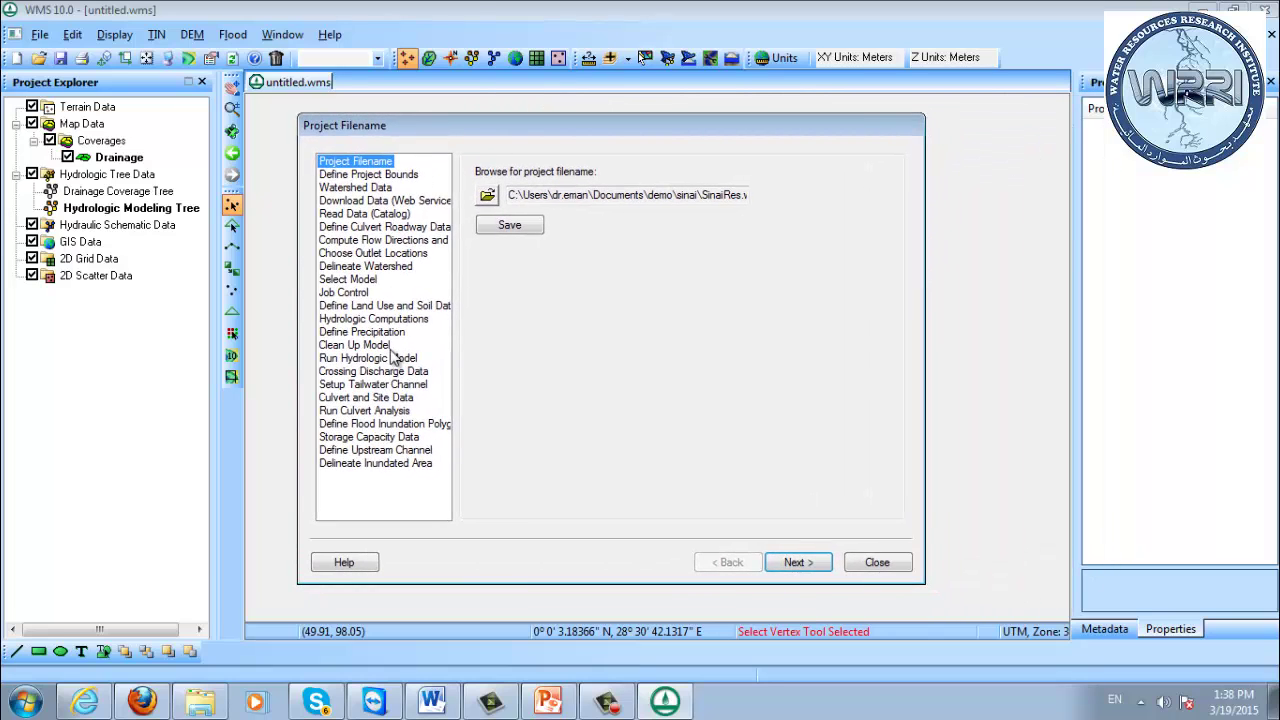
pyautogui.click(877, 563)
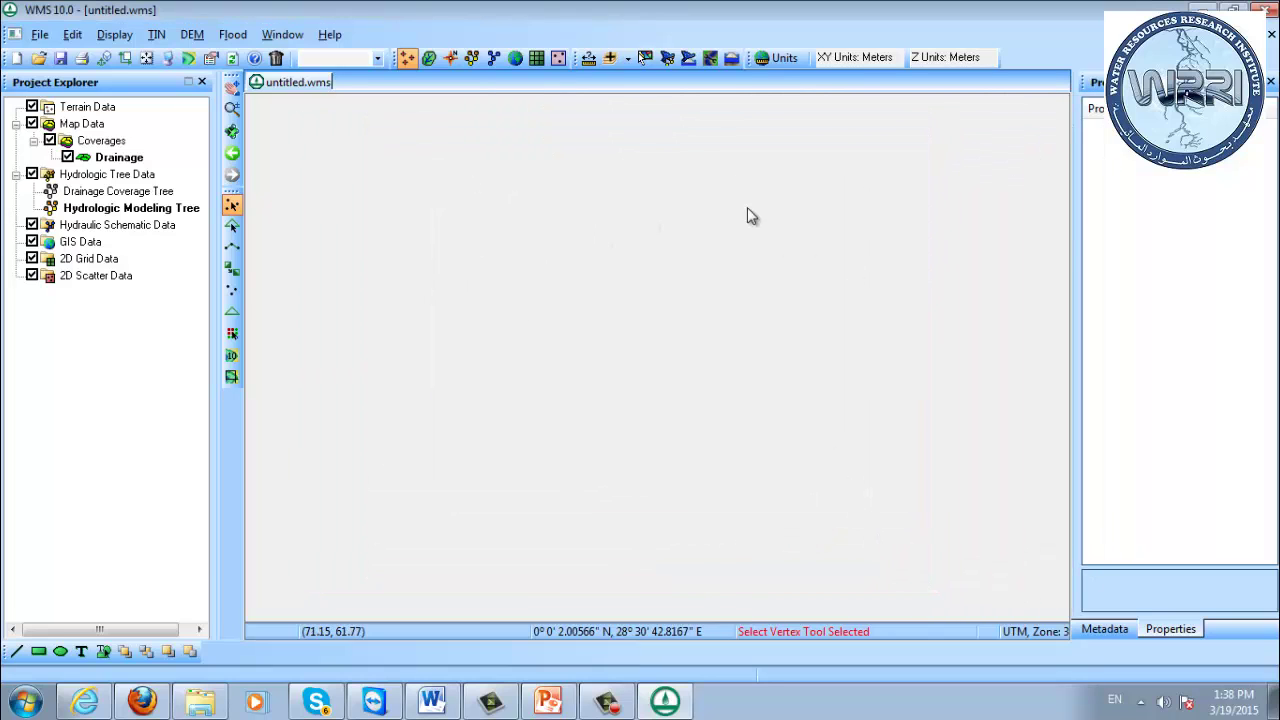
# - Launch HY-8 and Hydraulic Toolbox from within WMS to view them, closing each one again
pyautogui.click(729, 62)
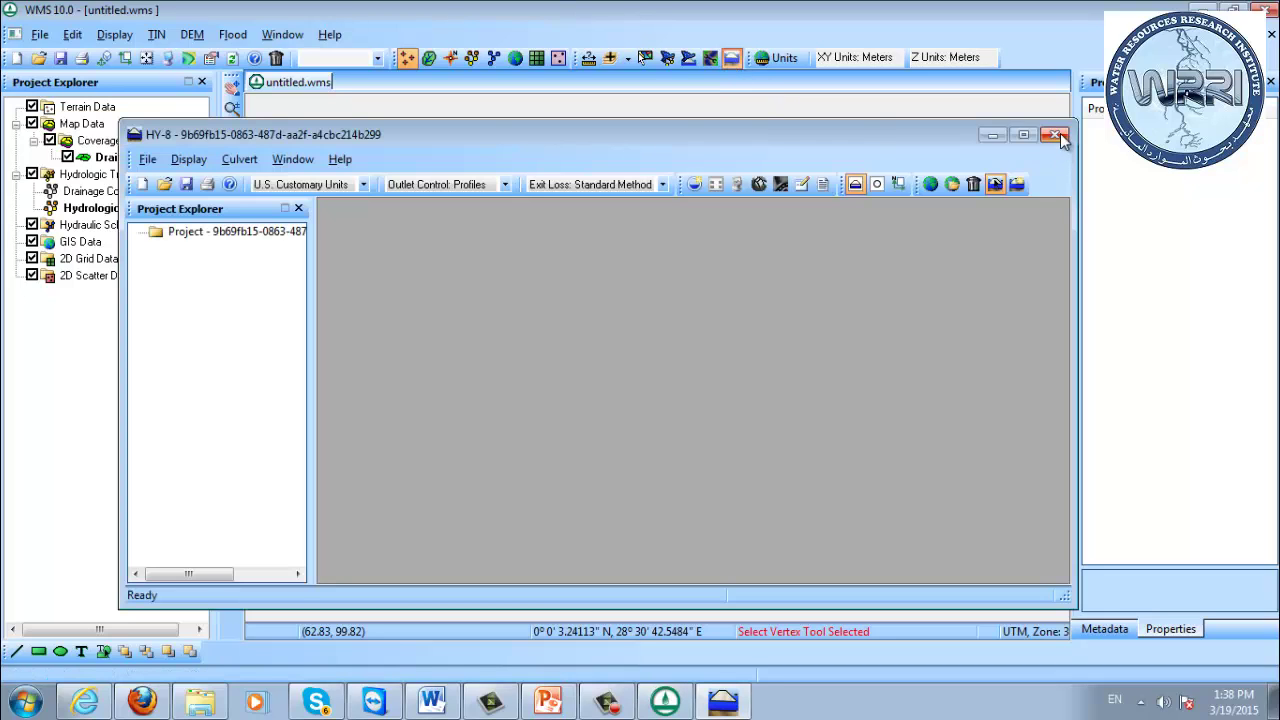
pyautogui.click(1056, 135)
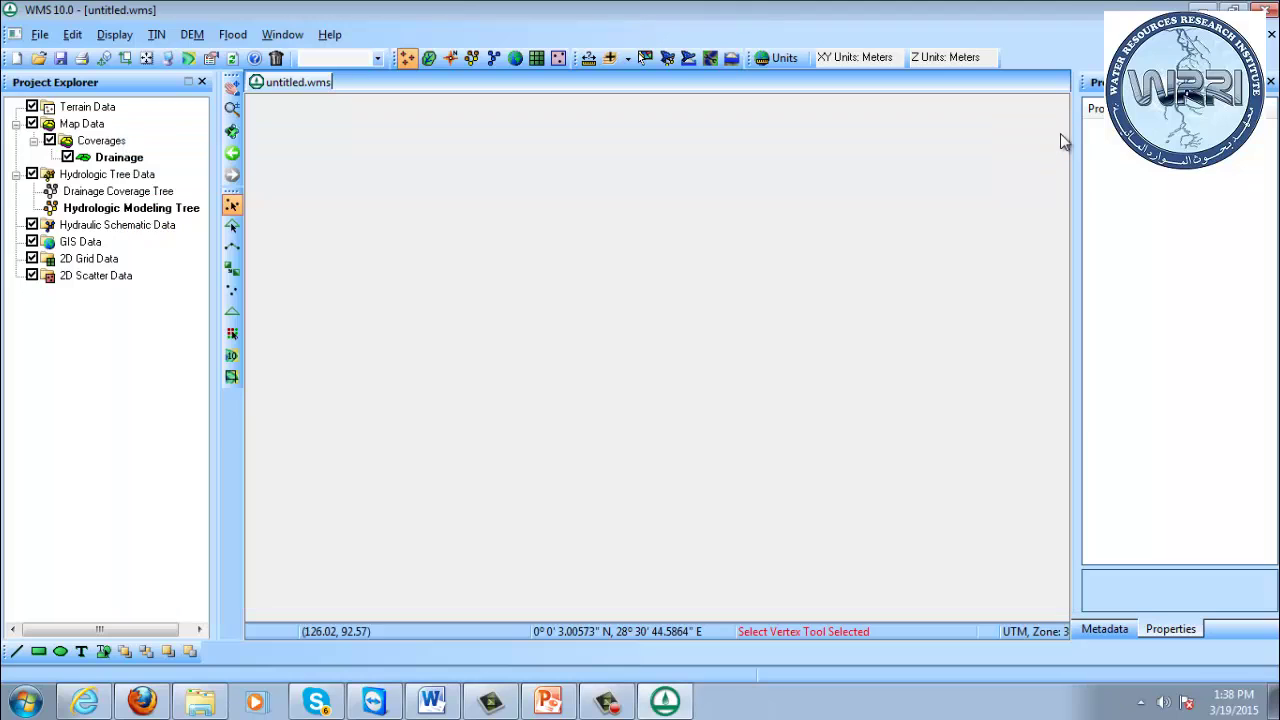
pyautogui.click(710, 60)
pyautogui.click(1036, 55)
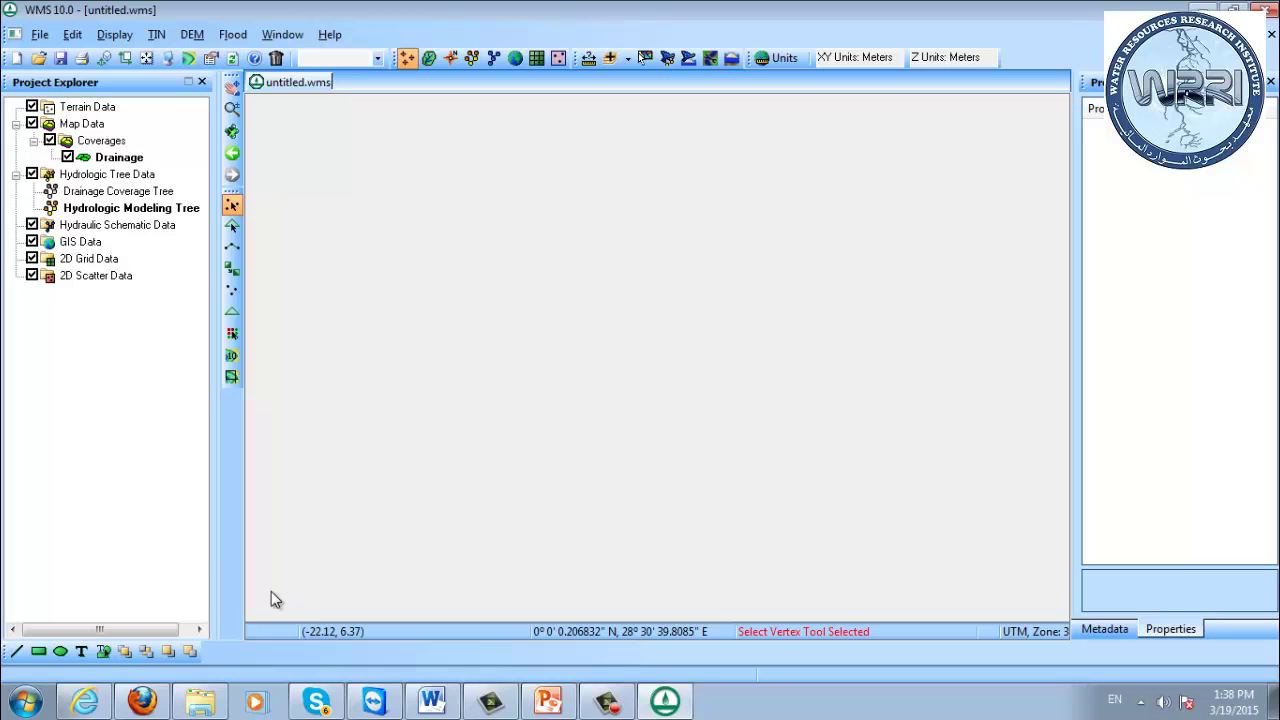
# - Open Optional 1b Workshop-HydraulicsAndFloodplainModeling-HY8.pdf from the pdf folder, view its first page and close it
pyautogui.click(157, 706)
pyautogui.click(150, 705)
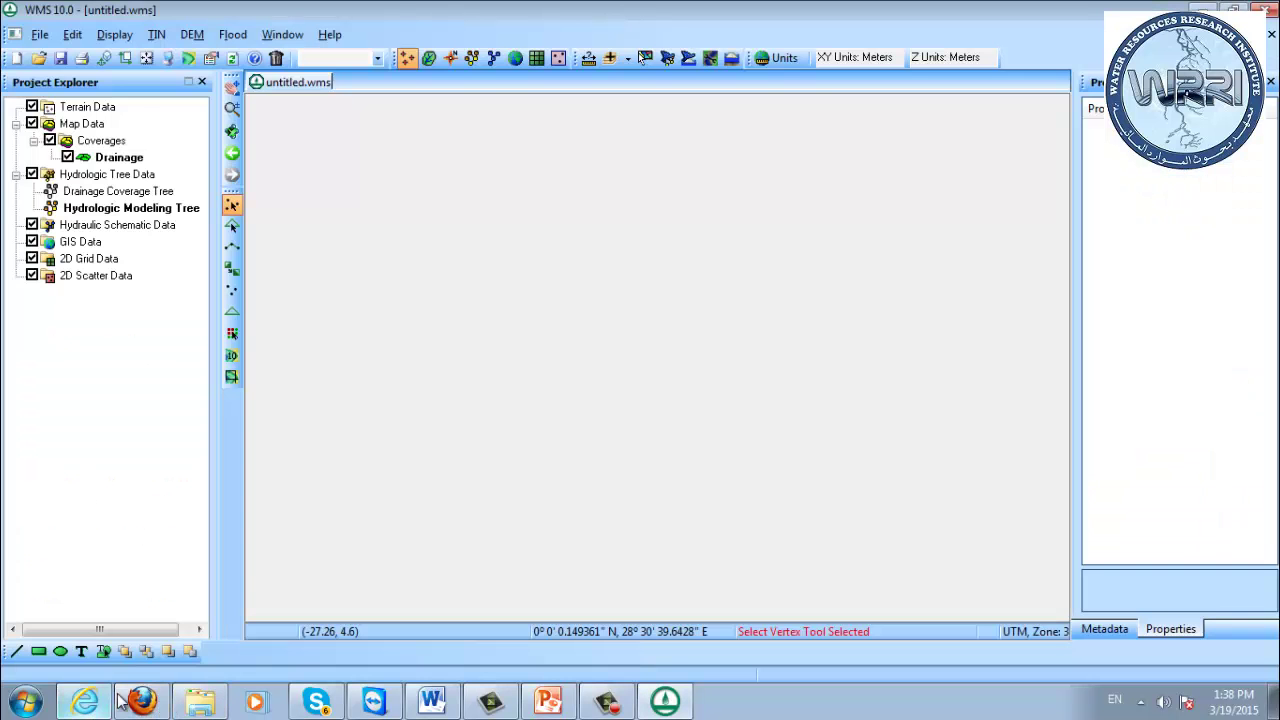
pyautogui.click(203, 703)
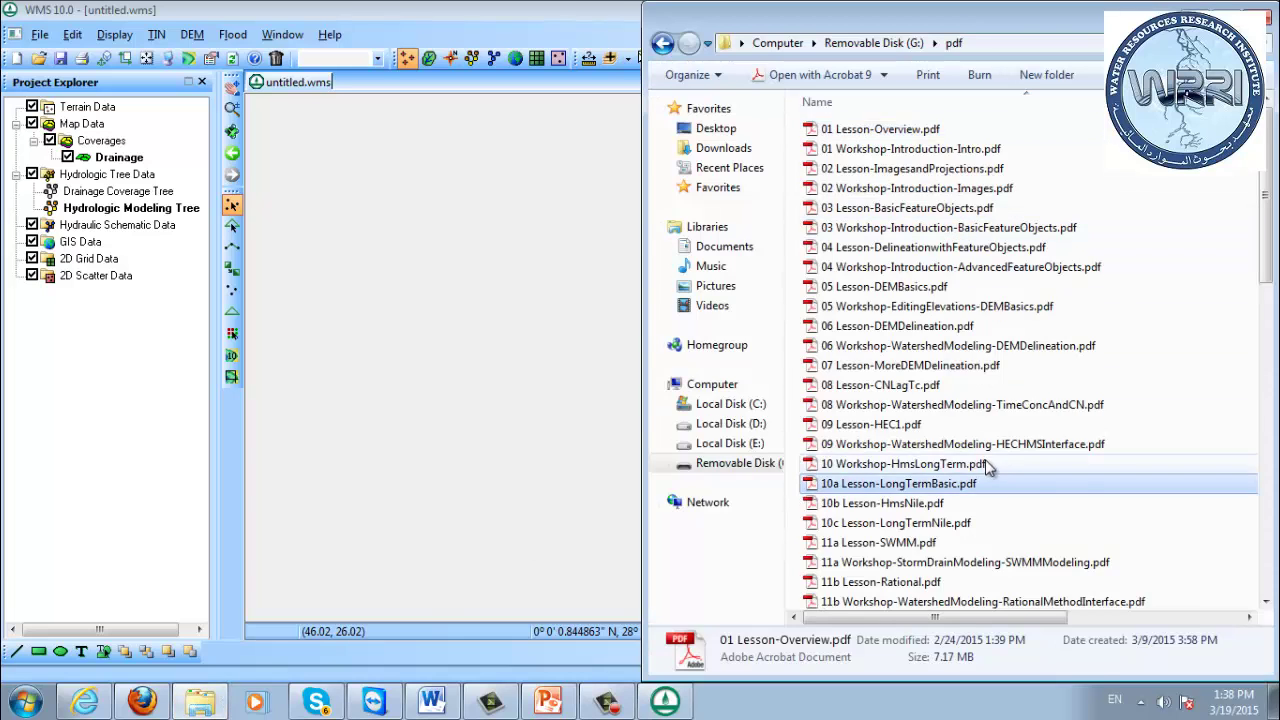
pyautogui.click(900, 481)
pyautogui.scroll(-7, 995, 460)
pyautogui.scroll(-7, 995, 460)
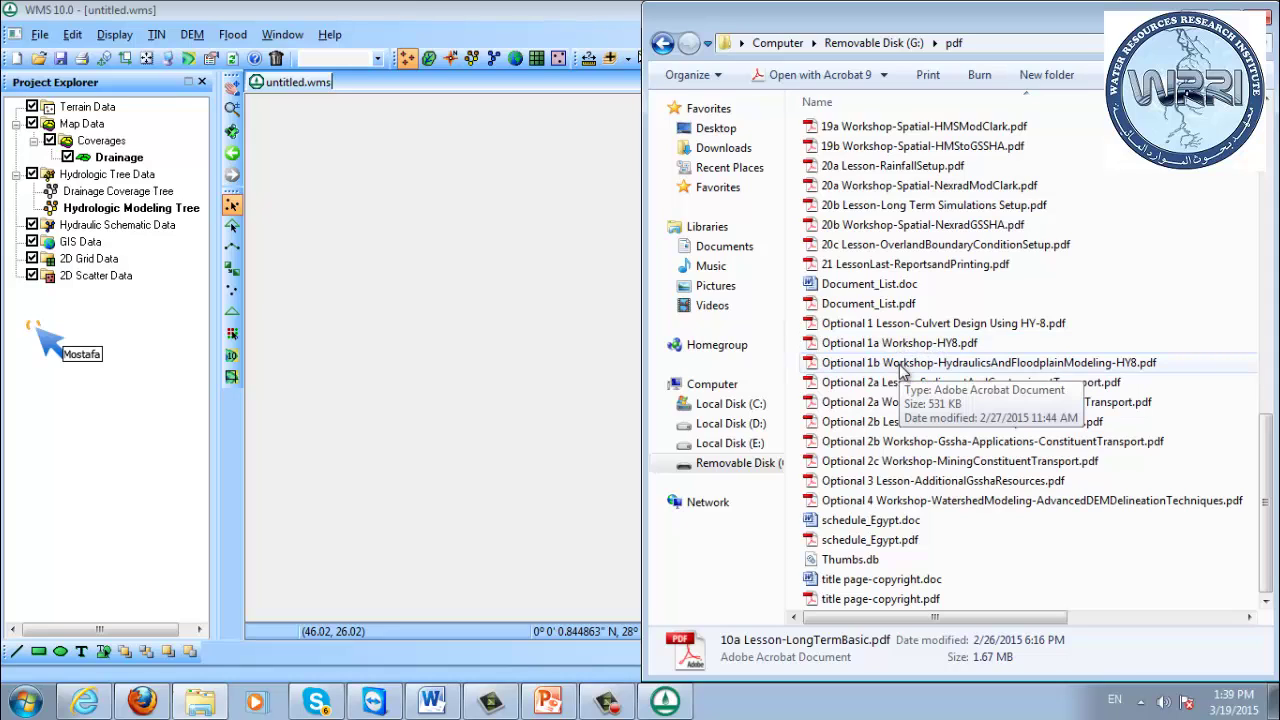
pyautogui.click(836, 366)
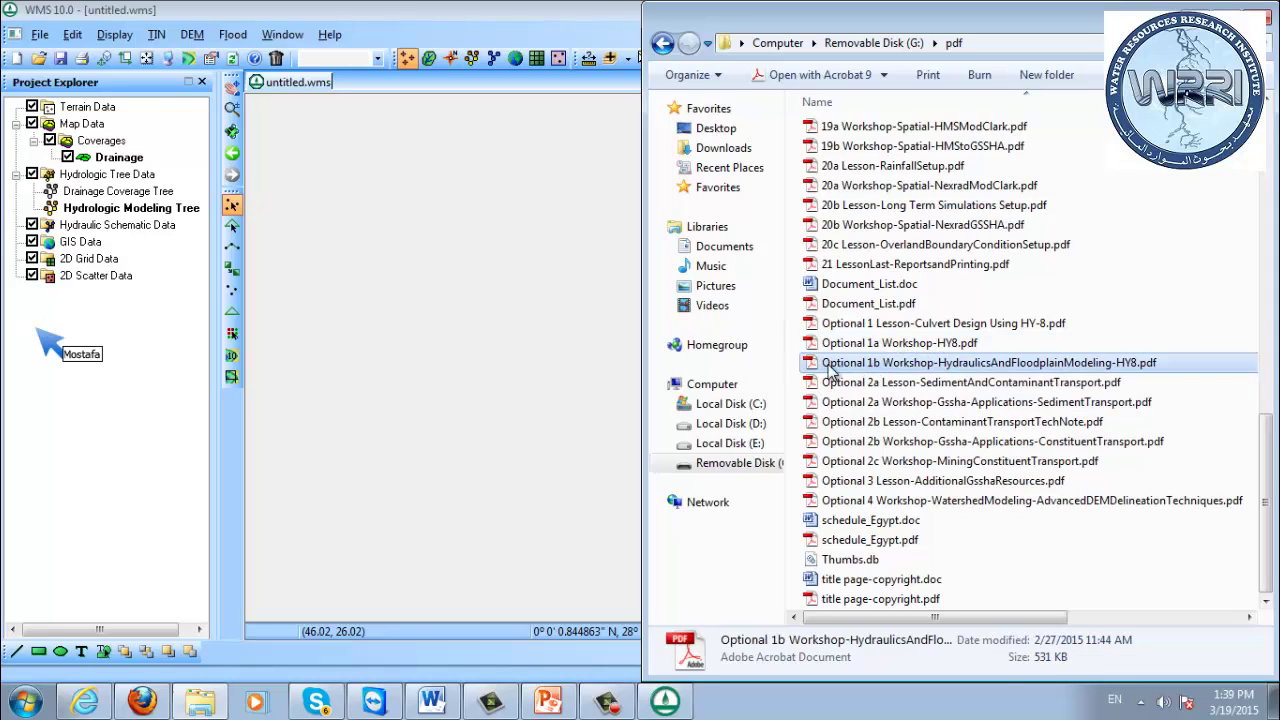
pyautogui.doubleClick(1036, 366)
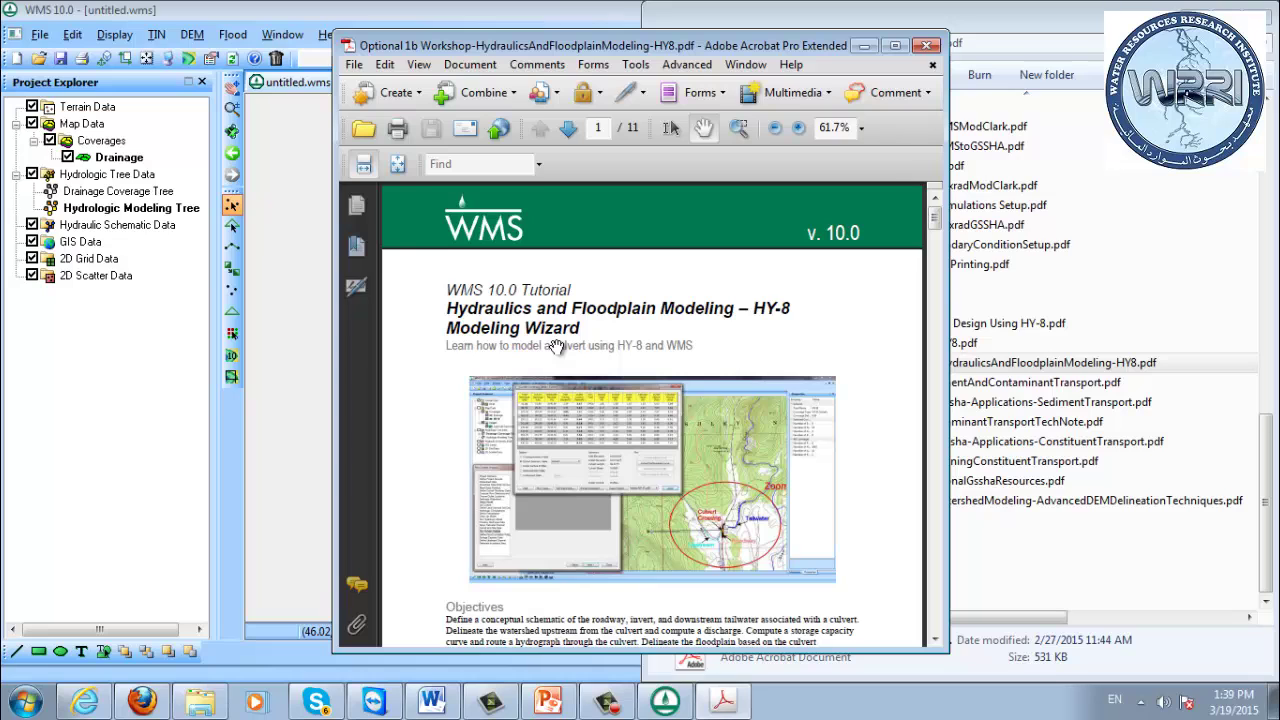
pyautogui.click(928, 46)
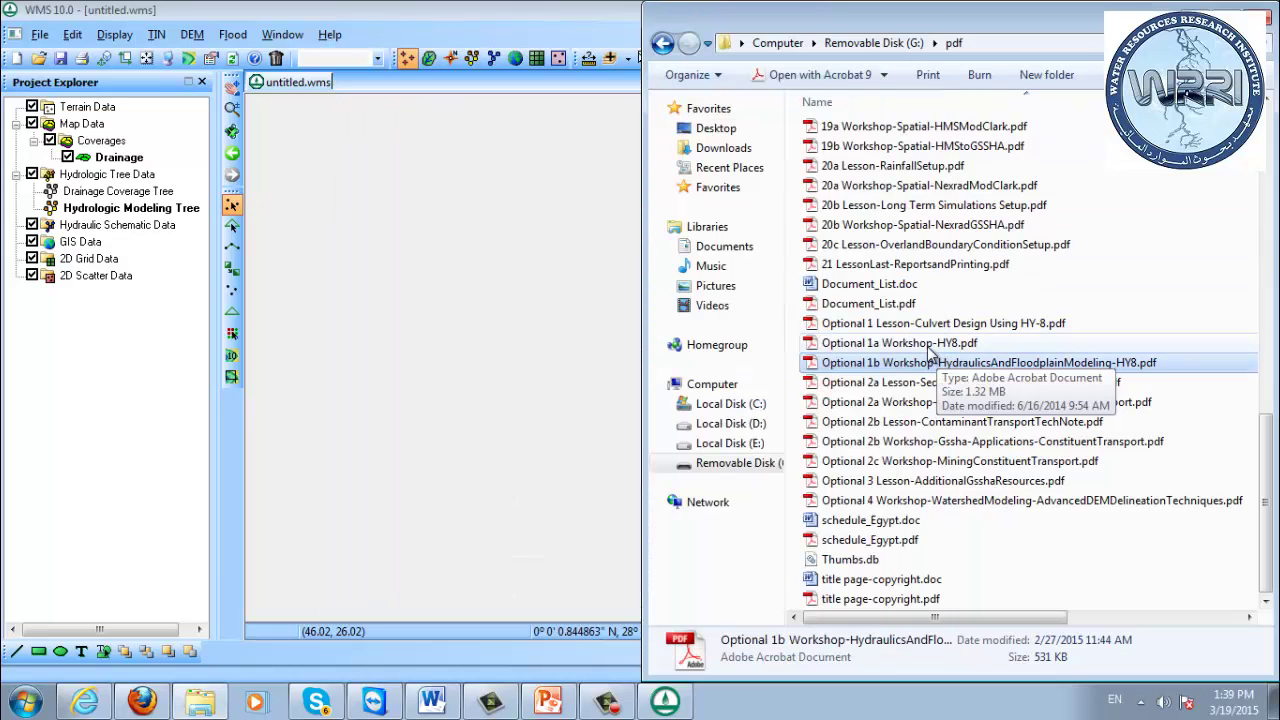
# - View the opening pages of Optional 1a Workshop-HY8.pdf, close the document and close the pdf folder window
pyautogui.click(930, 344)
pyautogui.doubleClick(930, 344)
pyautogui.scroll(-3, 742, 321)
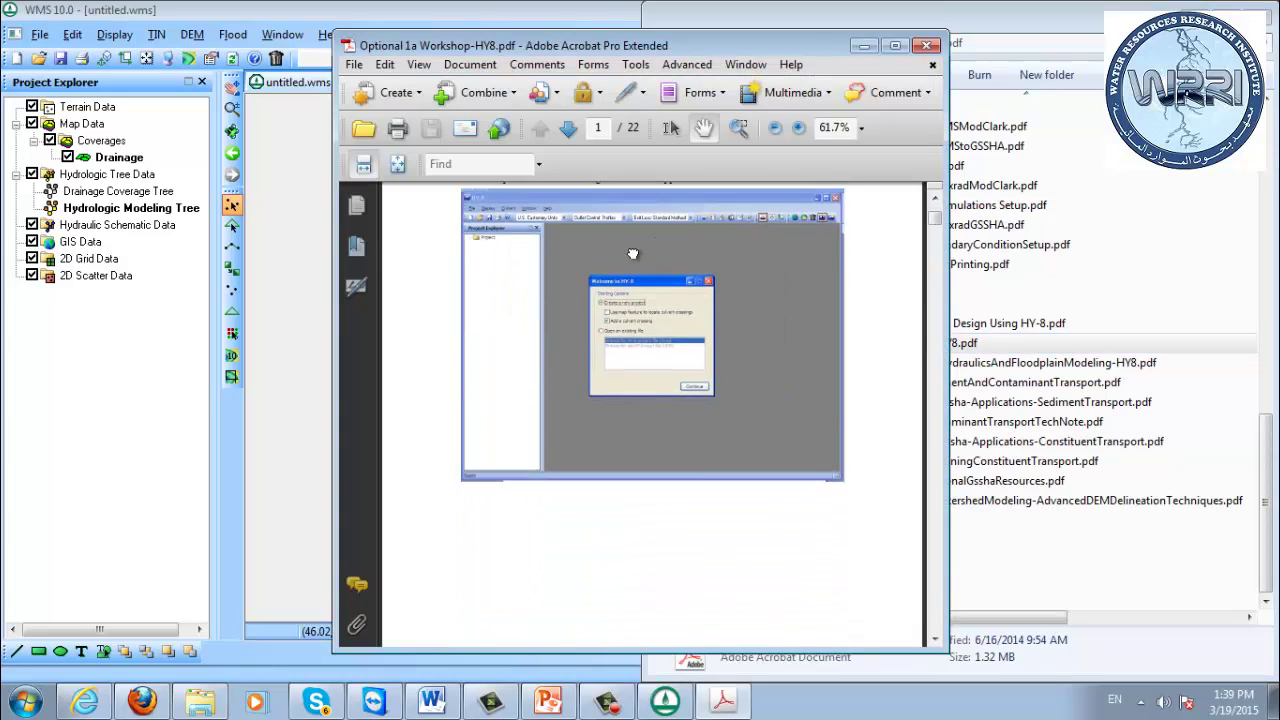
pyautogui.scroll(3, 742, 321)
pyautogui.scroll(-3, 740, 330)
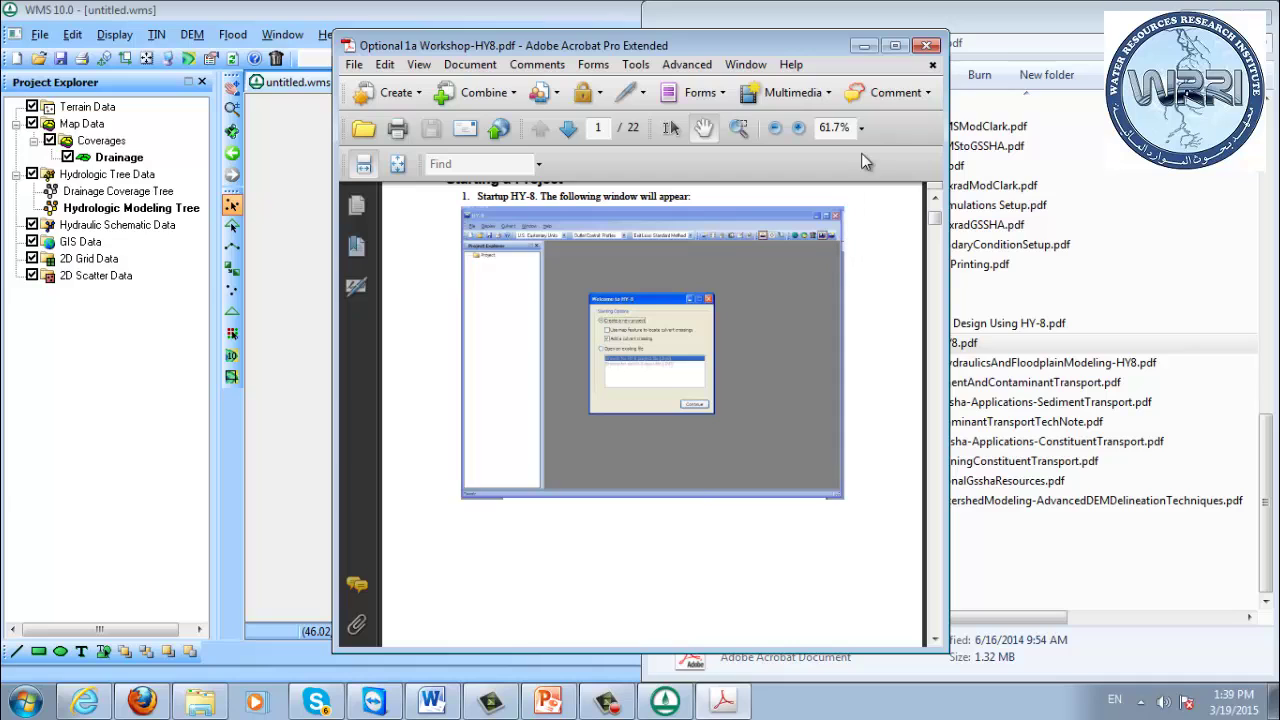
pyautogui.click(928, 48)
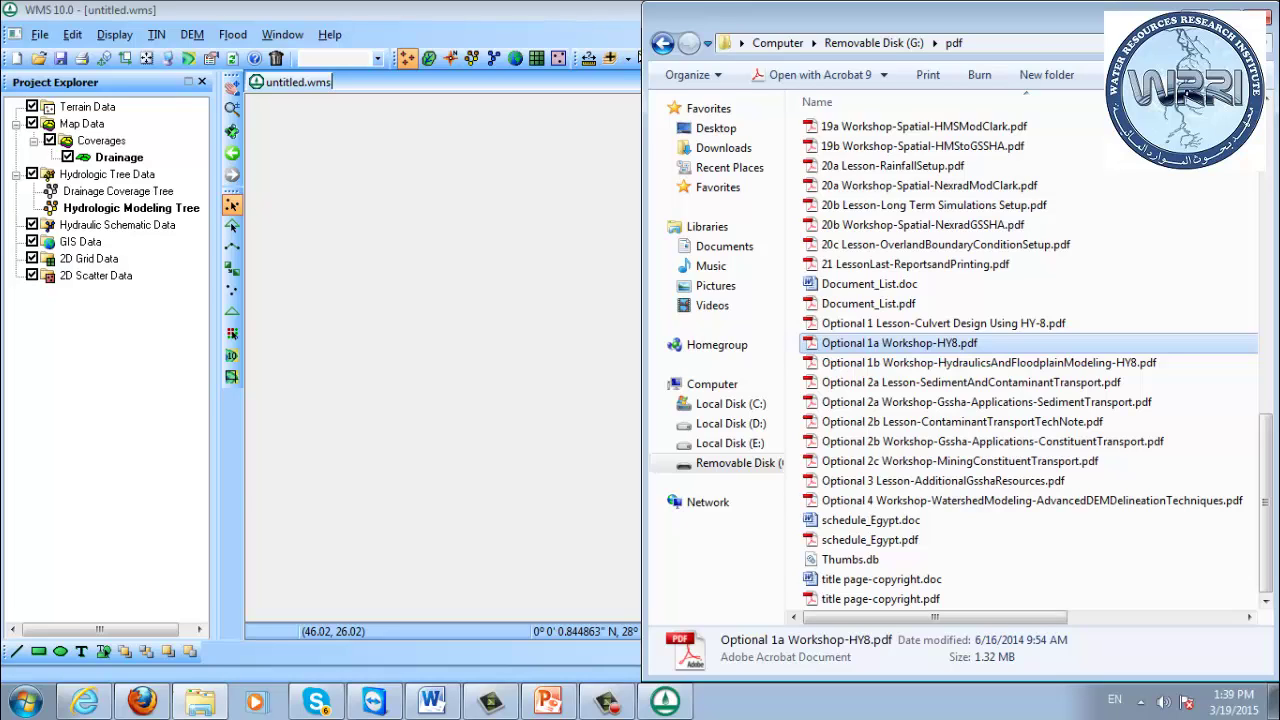
pyautogui.click(1262, 12)
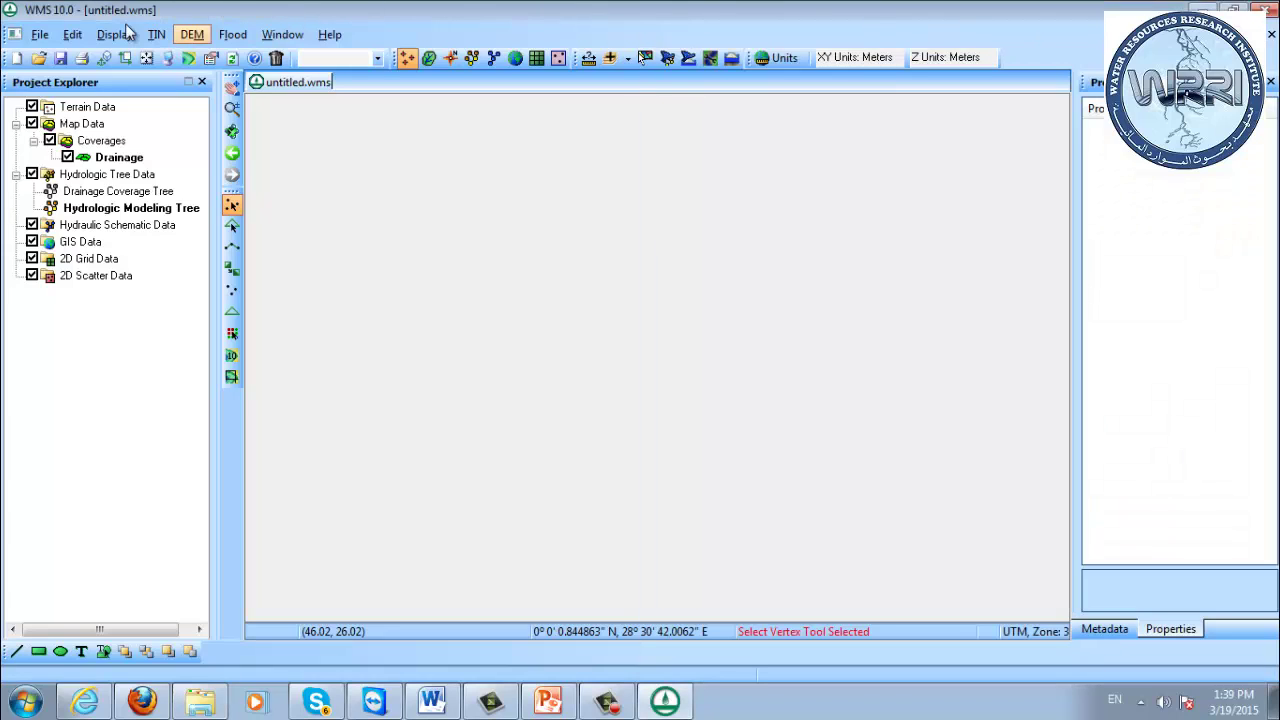
# - Load the five TIFF images from the sinai folder: the two srtm3 elevation files, the two street maps and the imagery
pyautogui.click(46, 38)
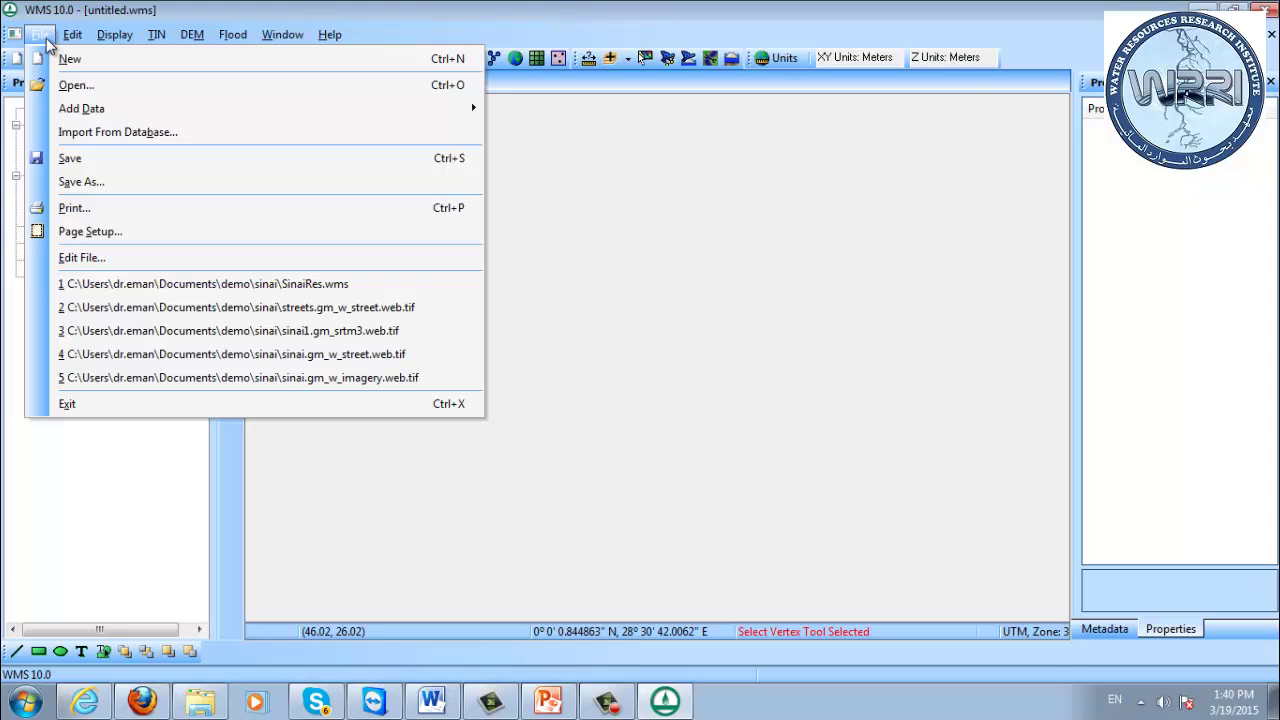
pyautogui.click(68, 88)
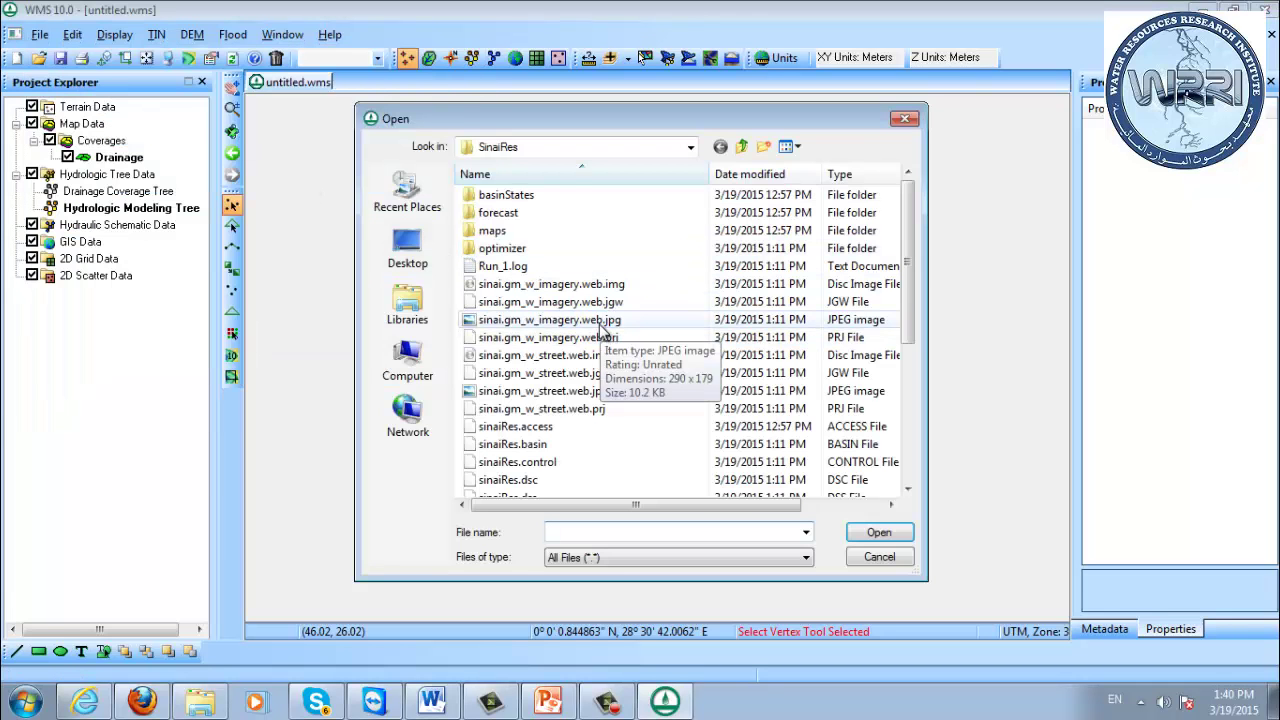
pyautogui.scroll(-5, 612, 460)
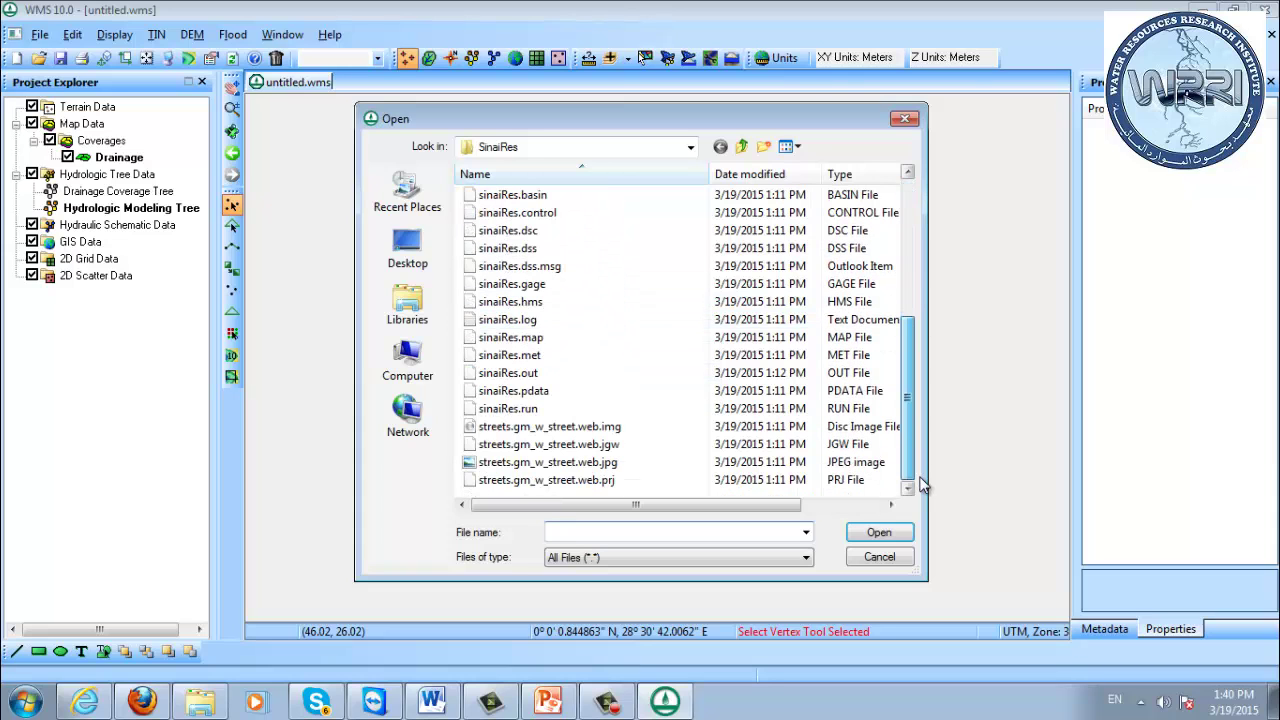
pyautogui.click(741, 146)
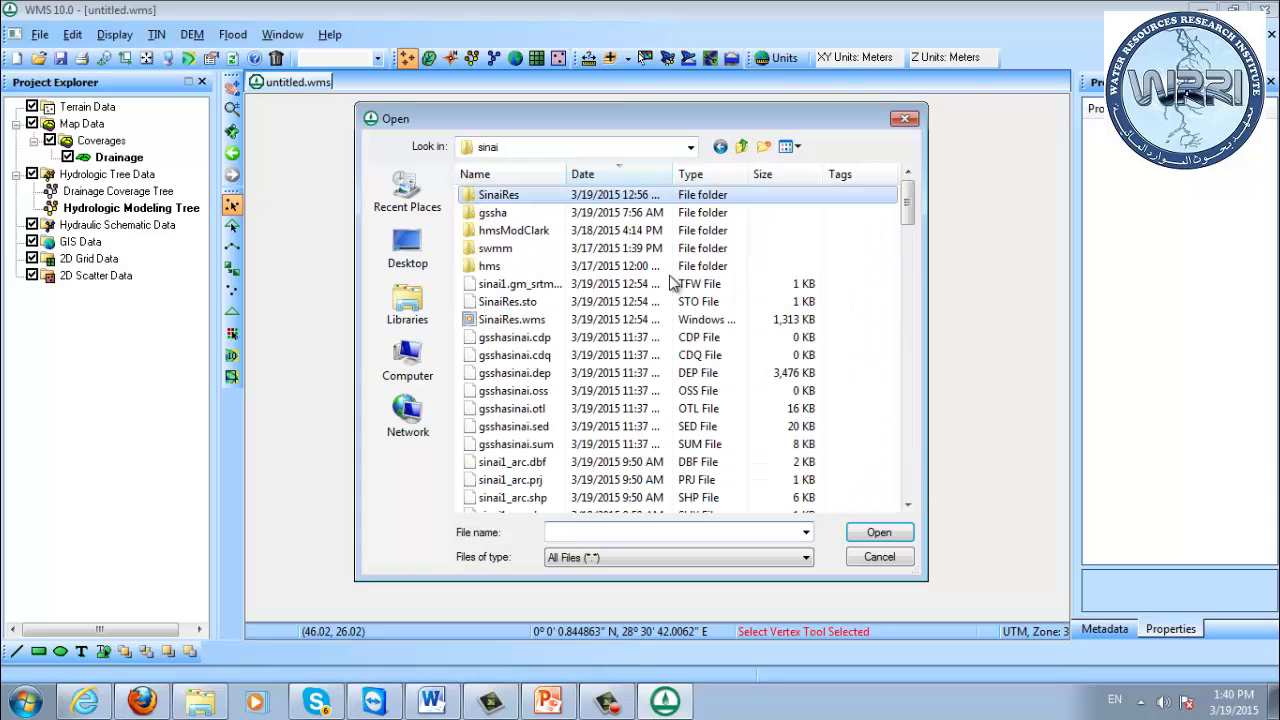
pyautogui.moveTo(907, 203); pyautogui.dragTo(926, 490)
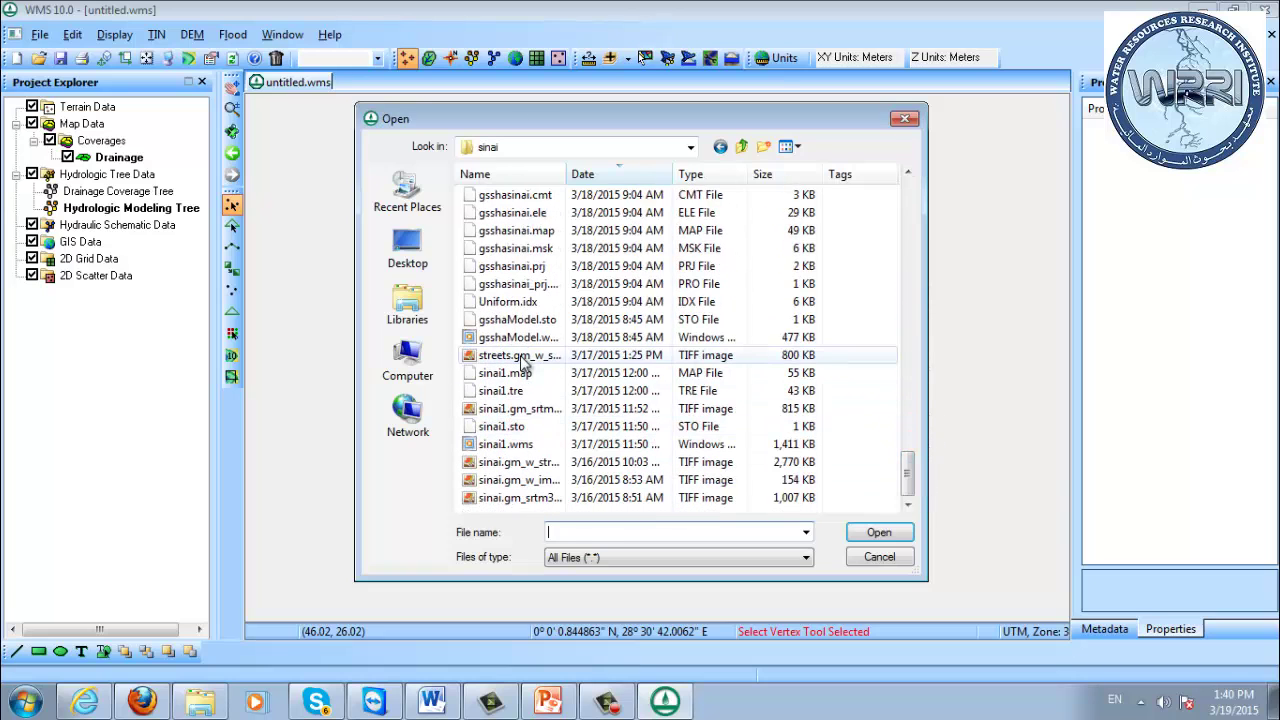
pyautogui.click(521, 357)
pyautogui.keyDown('ctrl'); pyautogui.click(527, 411); pyautogui.keyUp('ctrl')
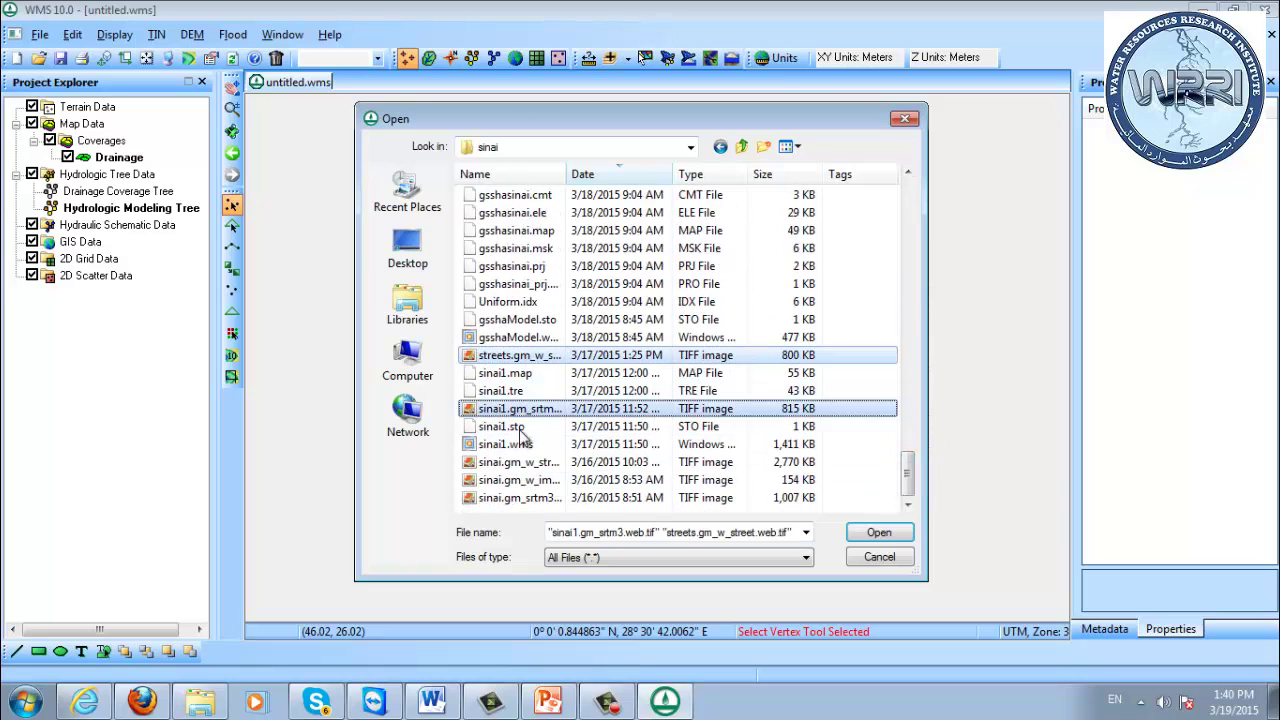
pyautogui.keyDown('ctrl'); pyautogui.click(519, 463); pyautogui.keyUp('ctrl')
pyautogui.keyDown('ctrl'); pyautogui.click(519, 480); pyautogui.keyUp('ctrl')
pyautogui.keyDown('ctrl'); pyautogui.click(519, 497); pyautogui.keyUp('ctrl')
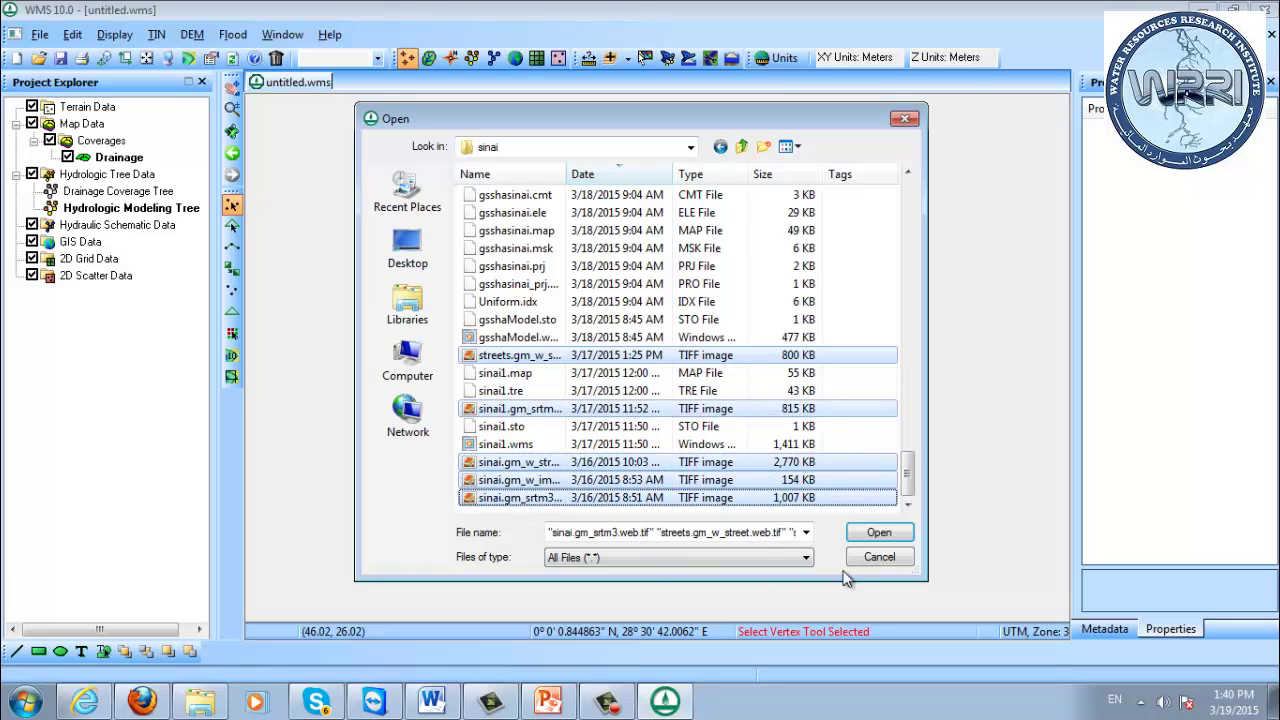
pyautogui.click(888, 539)
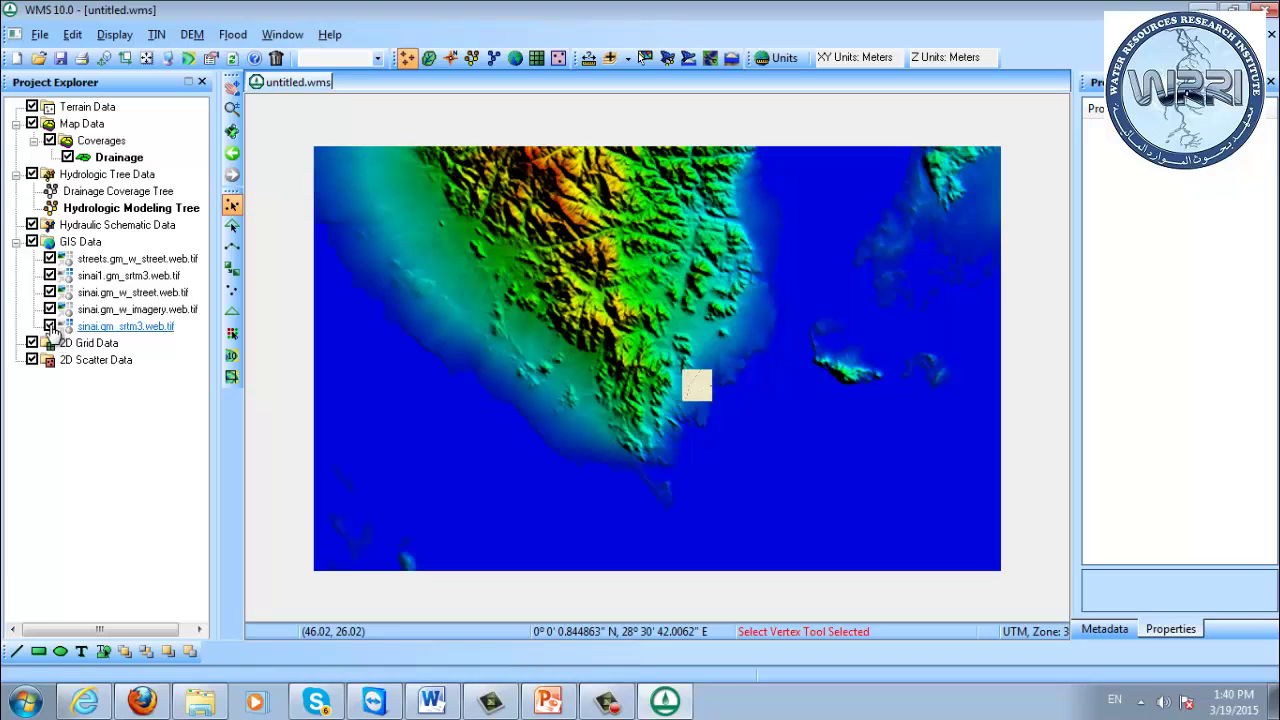
# - Hide sinai1.gm_srtm3.web.tif and move sinai.gm_srtm3.web.tif directly below streets.gm_w_street.web.tif in the GIS layer order
pyautogui.click(49, 275)
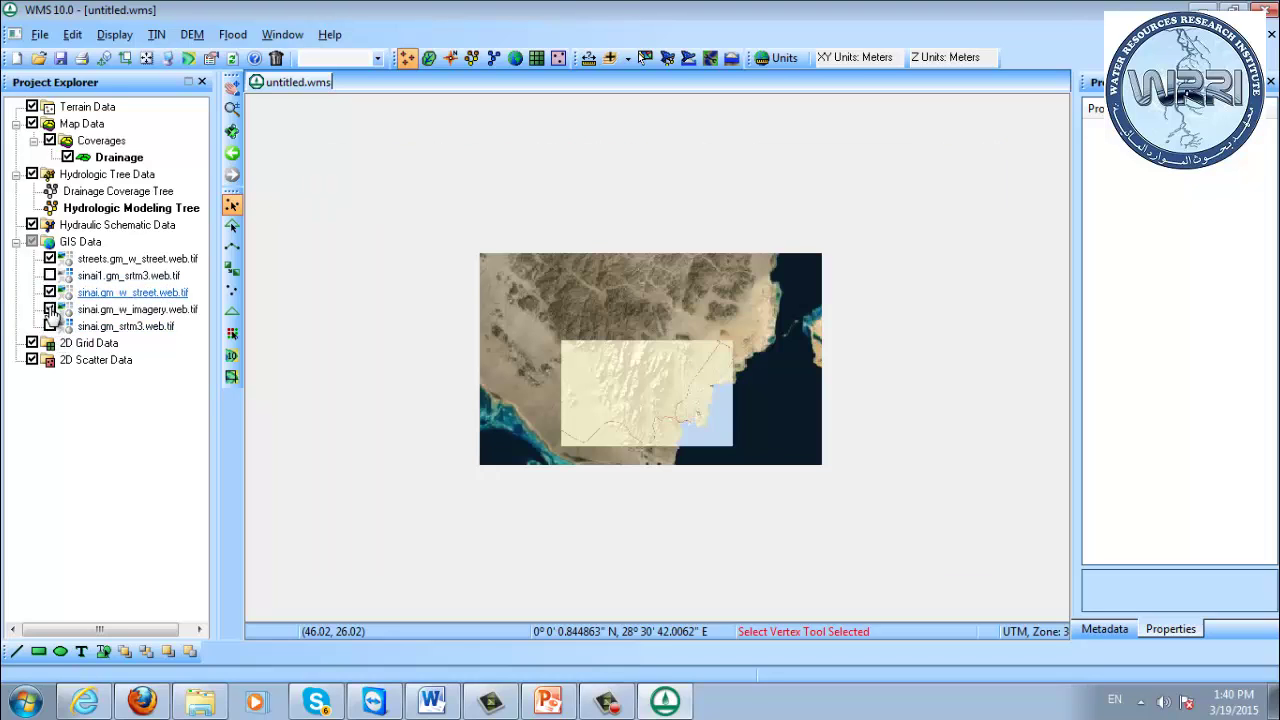
pyautogui.click(50, 326)
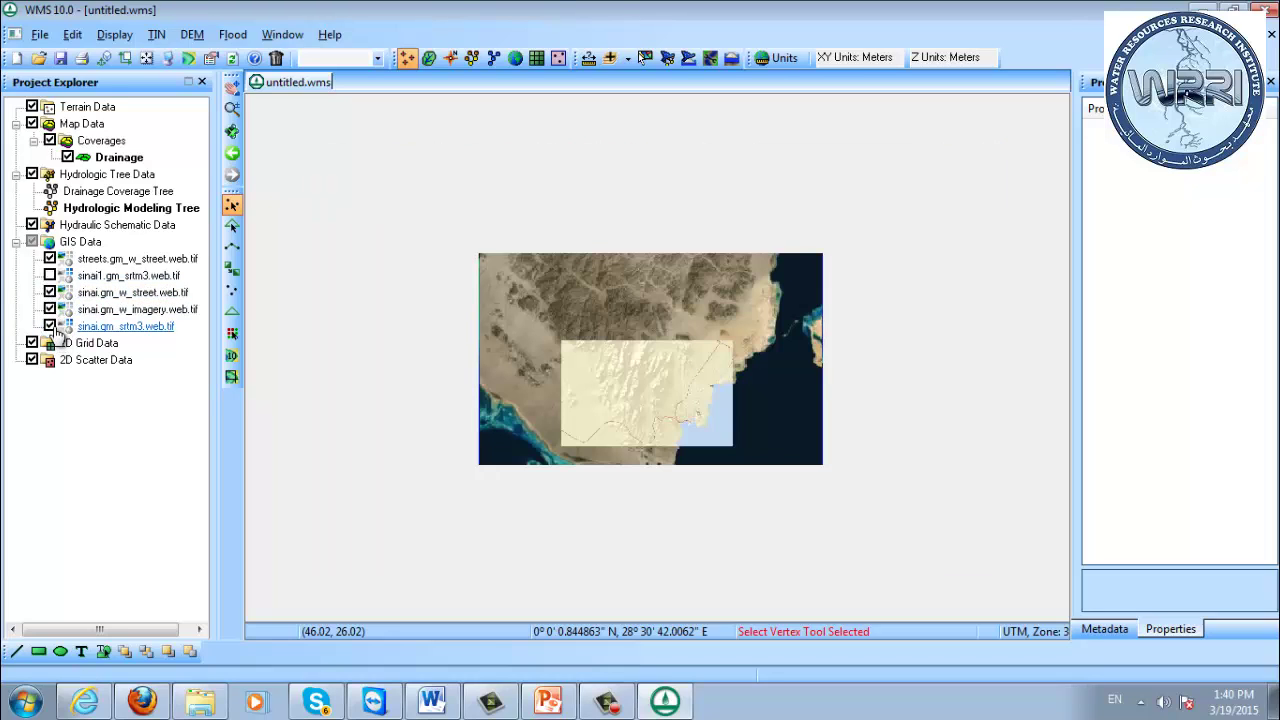
pyautogui.moveTo(62, 330); pyautogui.dragTo(80, 277)
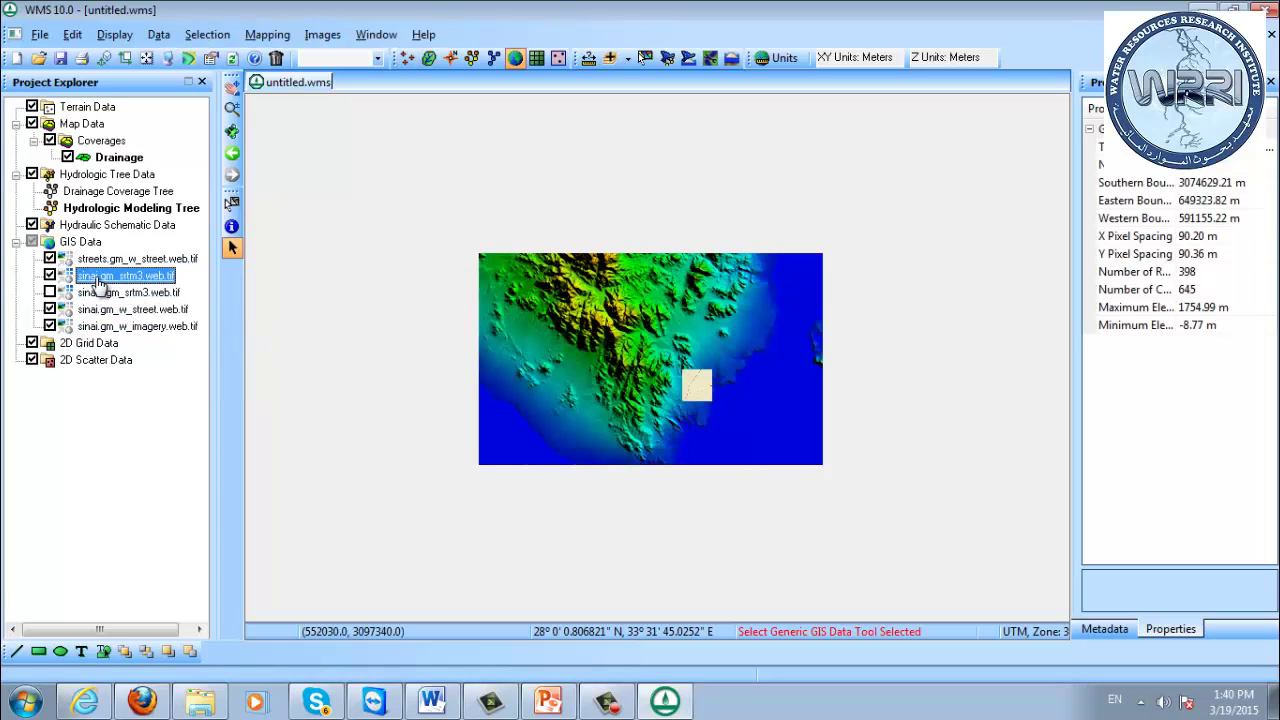
# - Convert sinai.gm_srtm3.web.tif to a DEM with a resampling ratio of 1.0, adding it to the project
pyautogui.rightClick(99, 285)
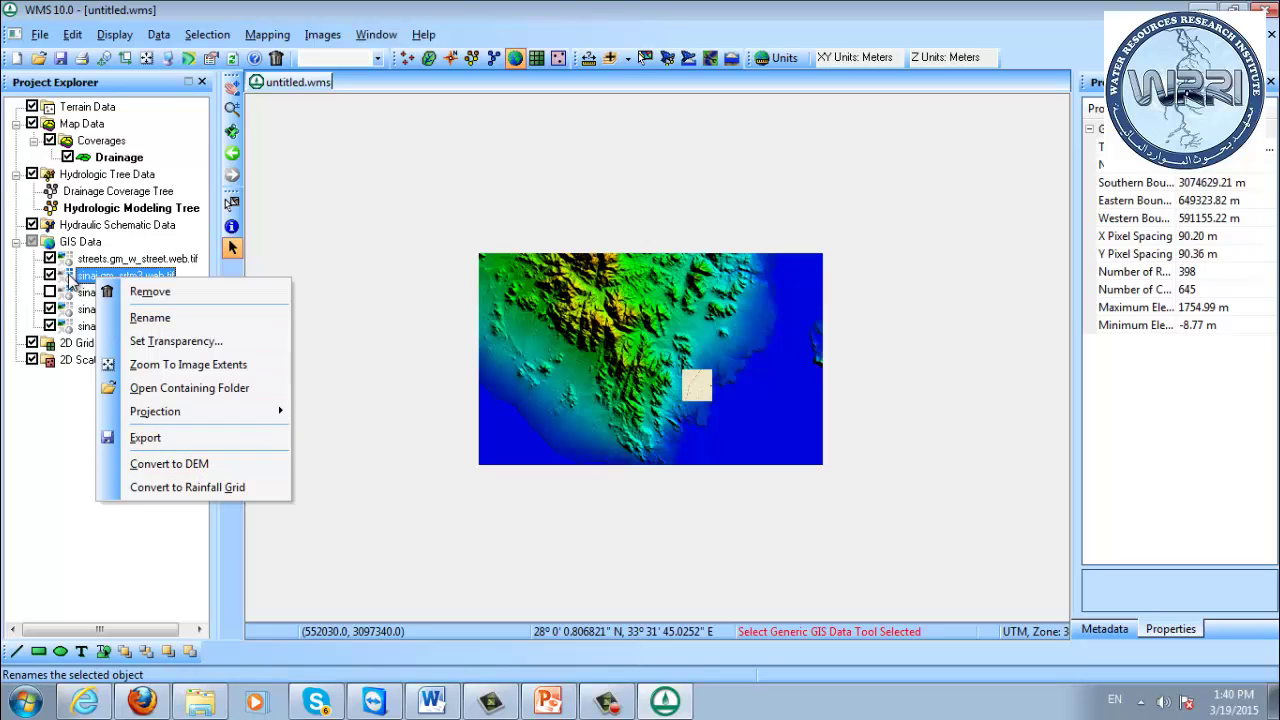
pyautogui.click(163, 463)
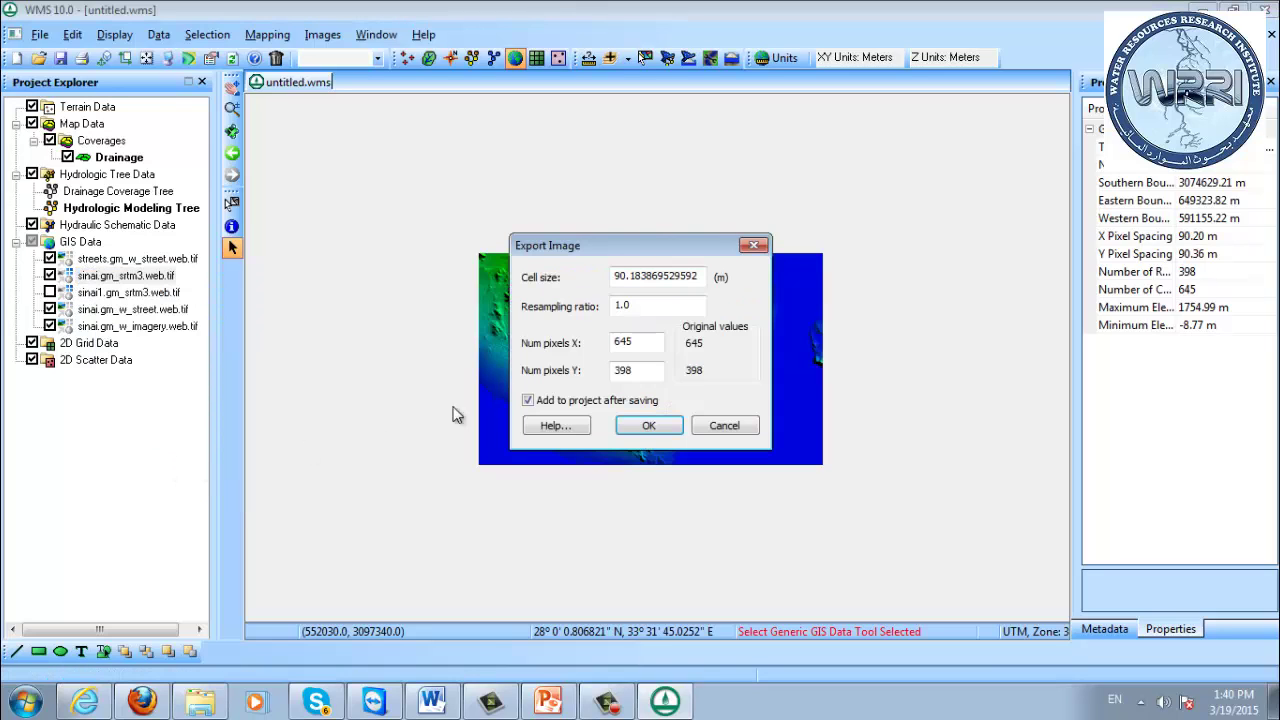
pyautogui.click(650, 425)
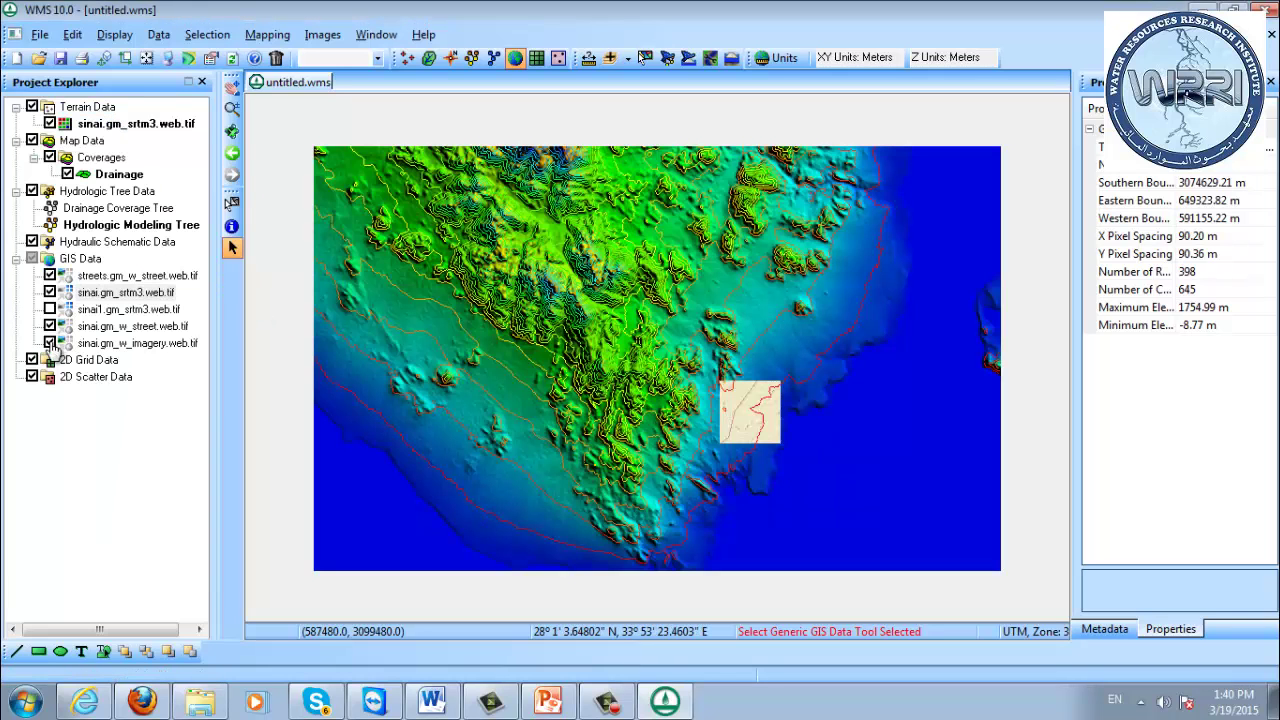
# - Hide all remaining GIS images so that only the DEM contours are displayed
pyautogui.click(50, 309)
pyautogui.click(50, 309)
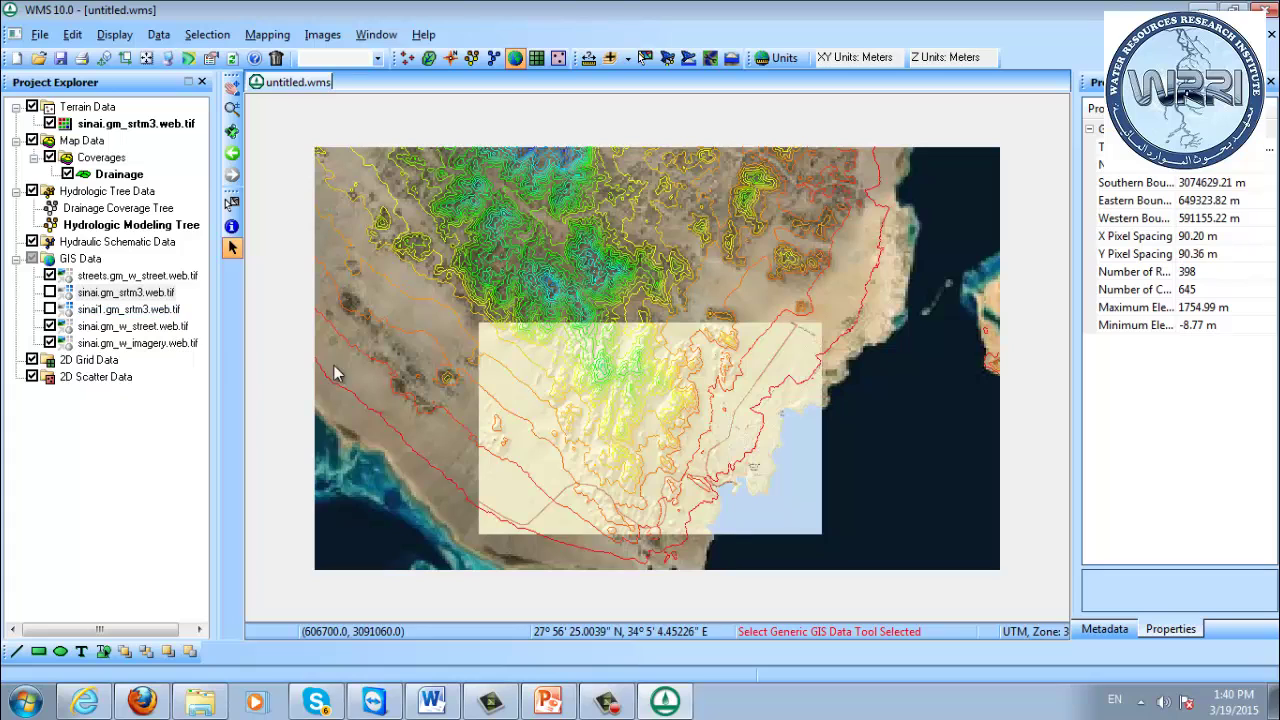
pyautogui.click(50, 275)
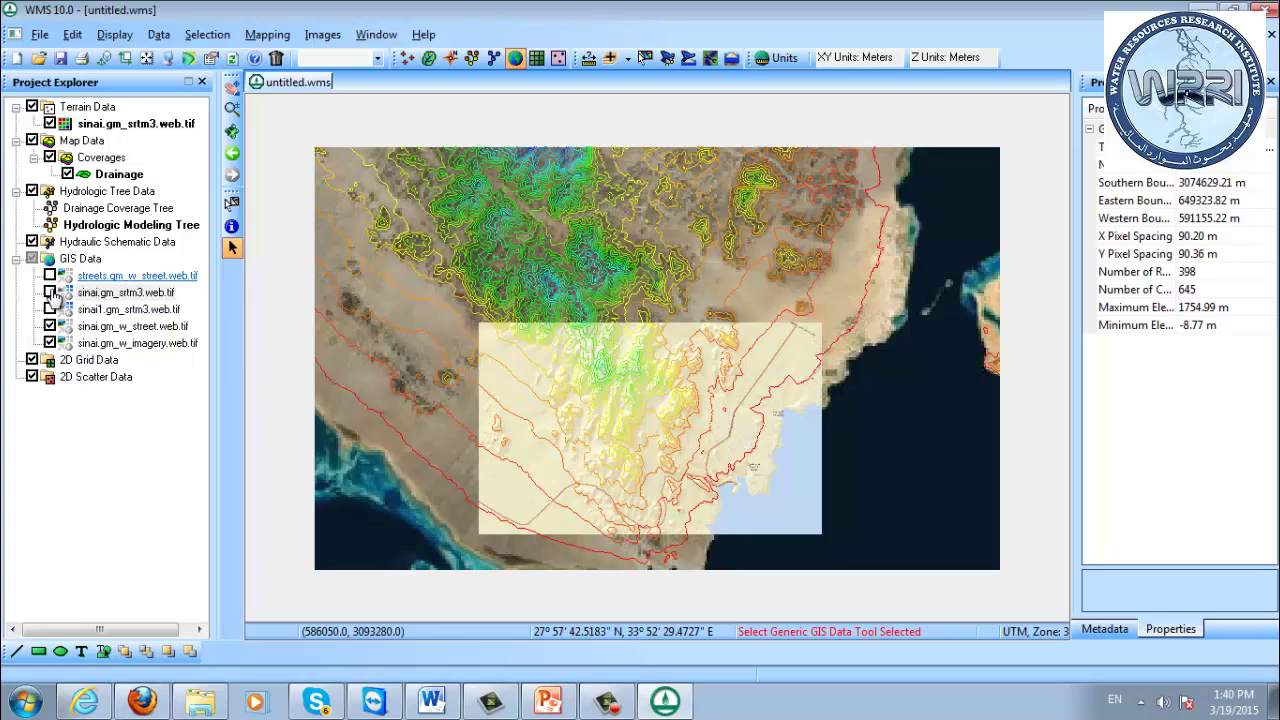
pyautogui.click(50, 326)
pyautogui.click(50, 343)
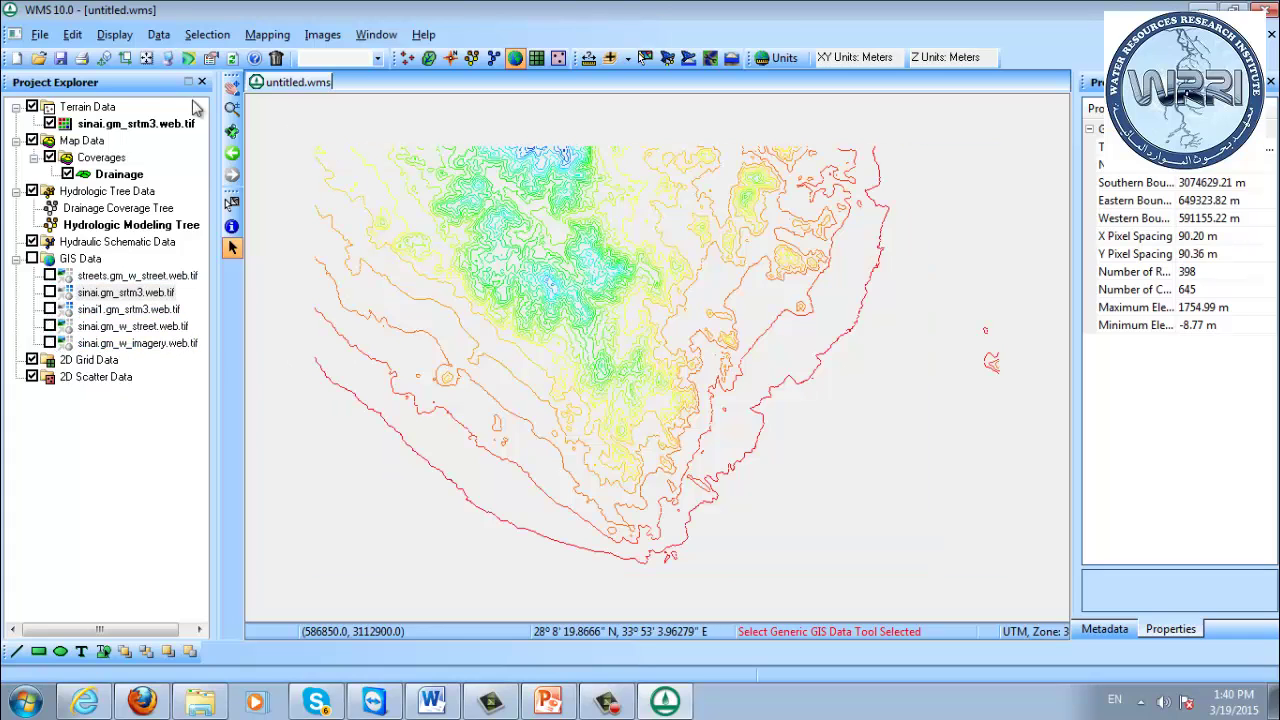
# - Compute the DEM's flow directions and accumulations with basin areas in square kilometers and distances in meters
pyautogui.click(428, 58)
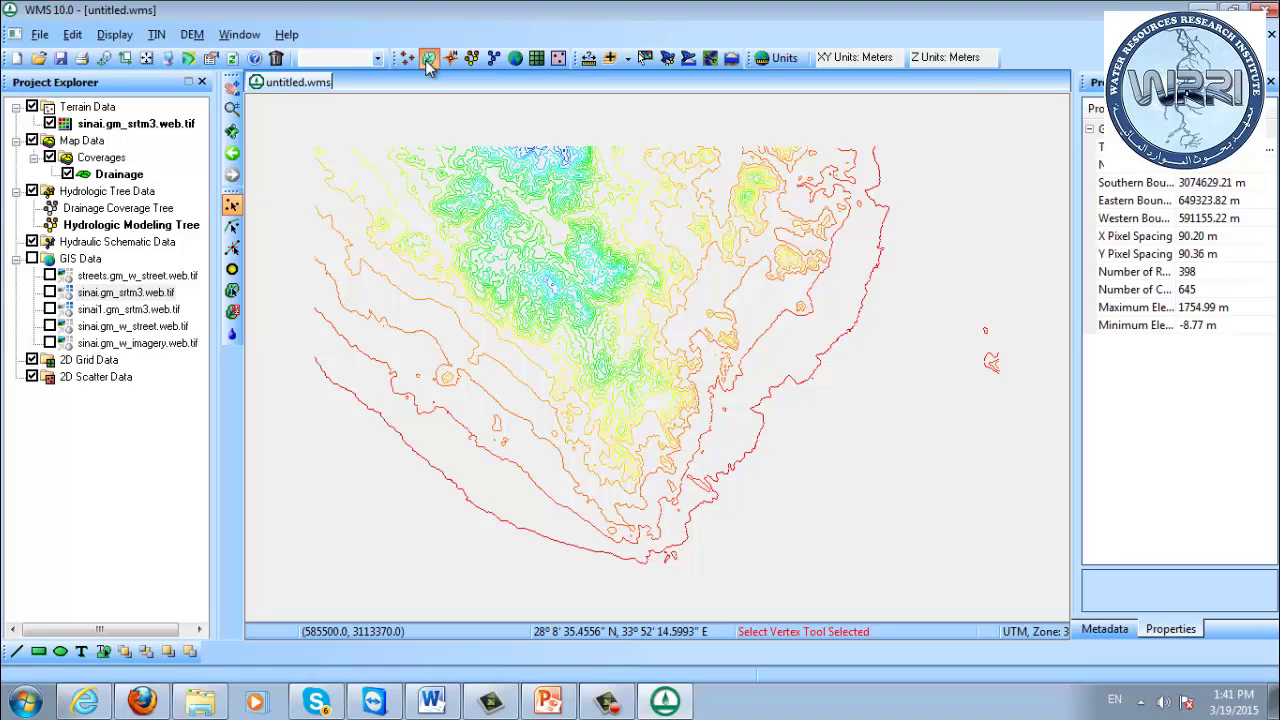
pyautogui.click(192, 34)
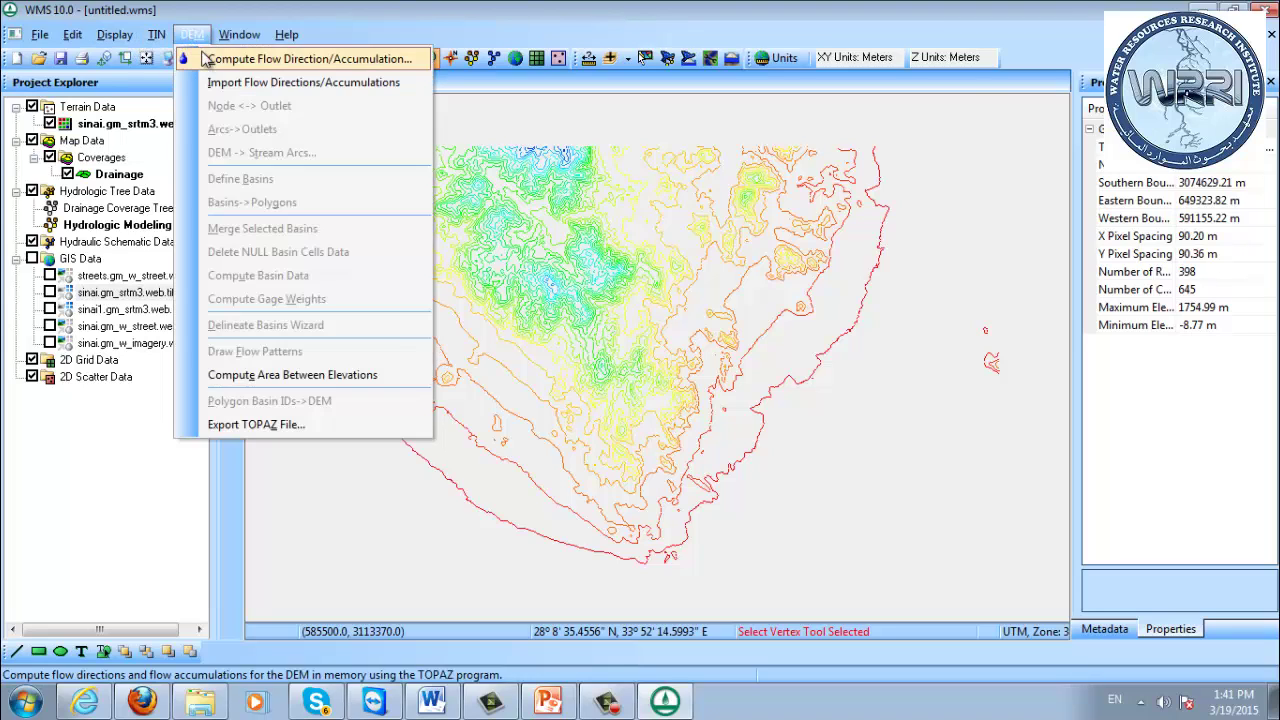
pyautogui.click(210, 60)
pyautogui.click(715, 526)
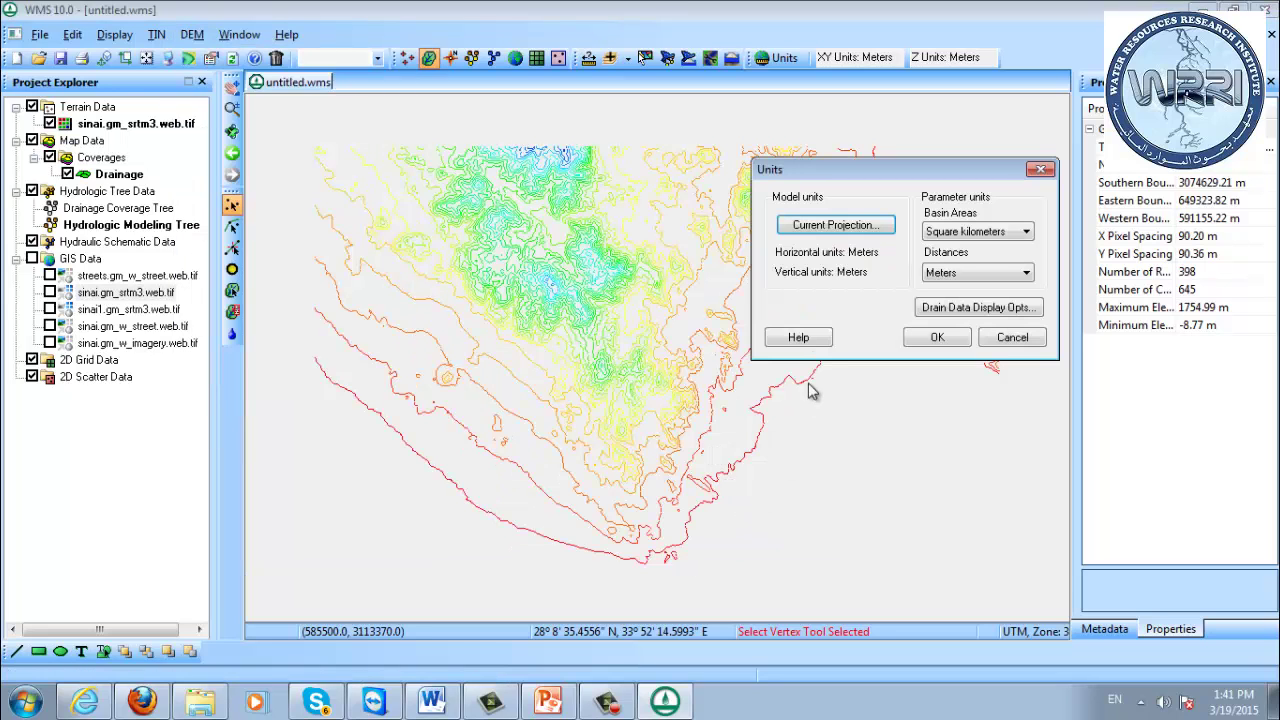
pyautogui.click(932, 337)
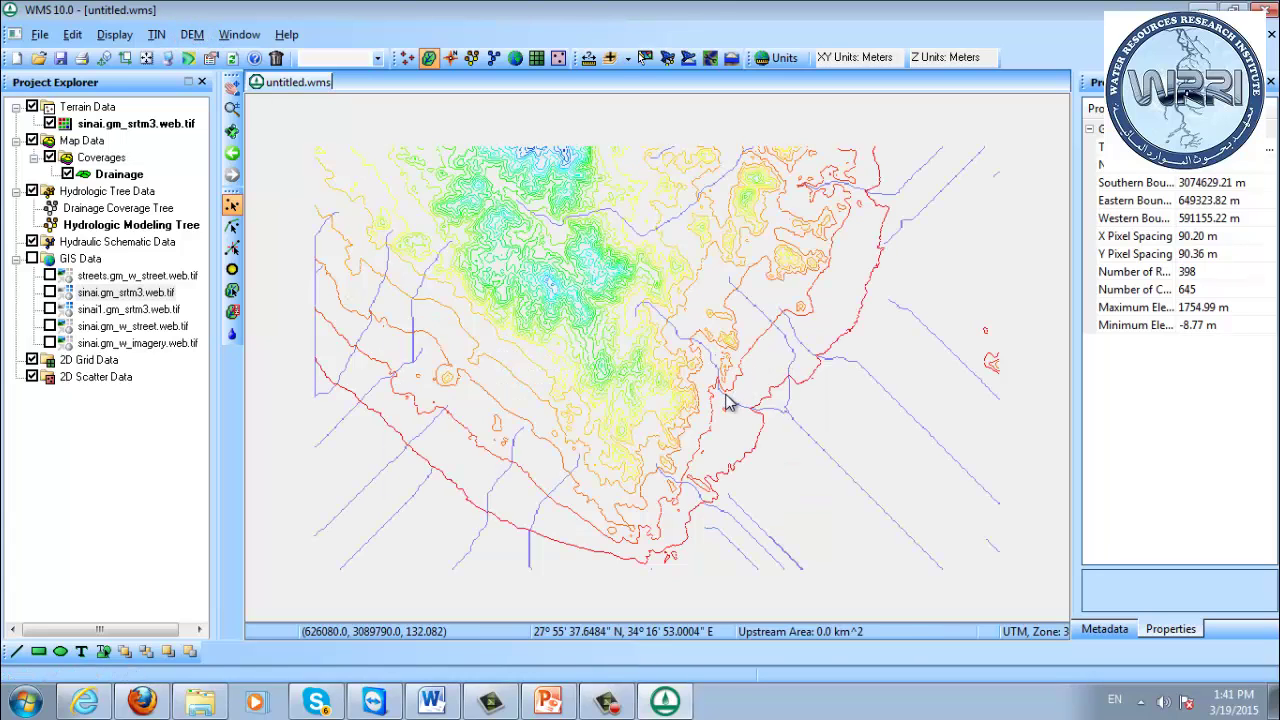
# - Show streets.gm_w_street.web.tif and place an outlet point where the stream crosses the thick brown main road
pyautogui.click(50, 276)
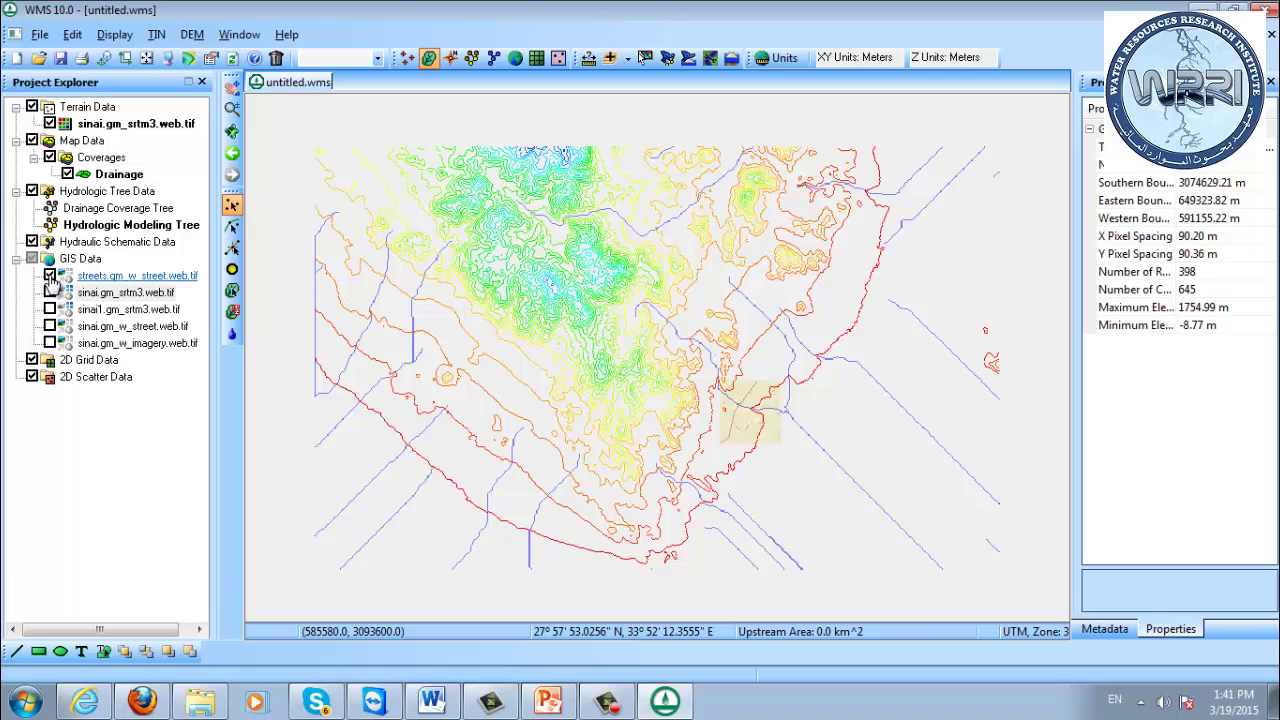
pyautogui.keyDown('ctrl'); pyautogui.click(858, 393); pyautogui.keyUp('ctrl')
pyautogui.scroll(5, 531, 351)
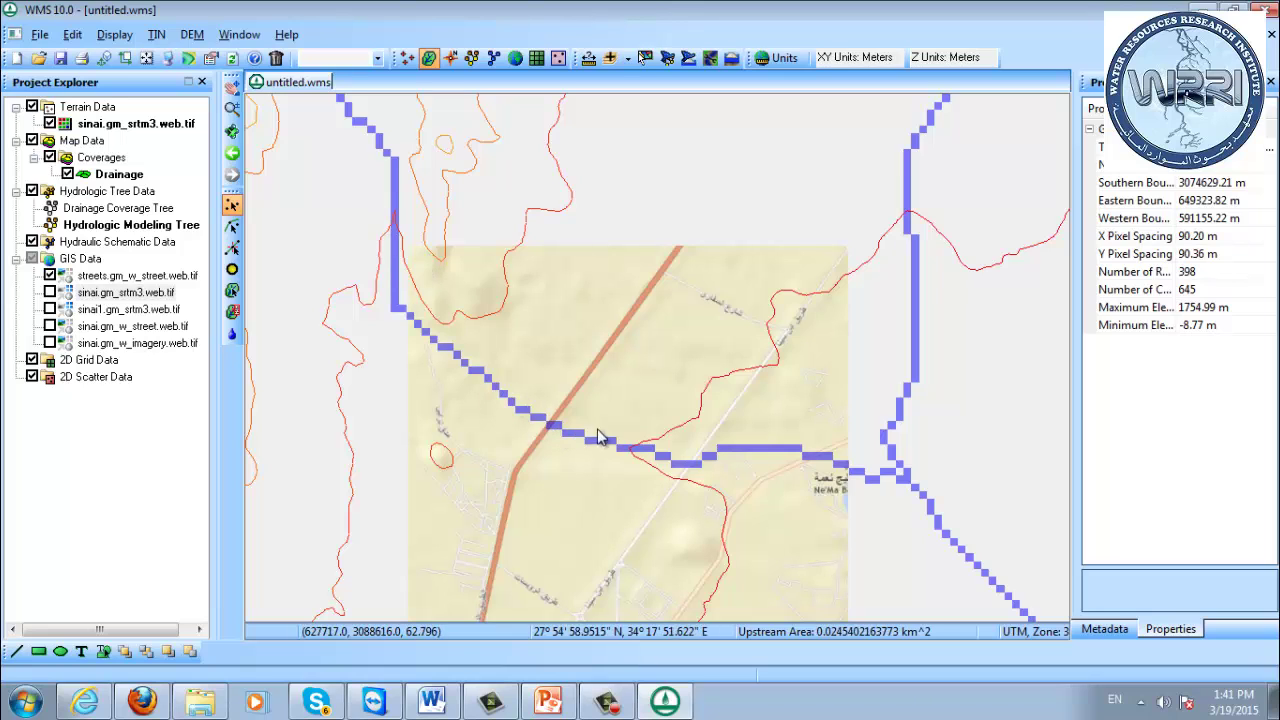
pyautogui.click(132, 276)
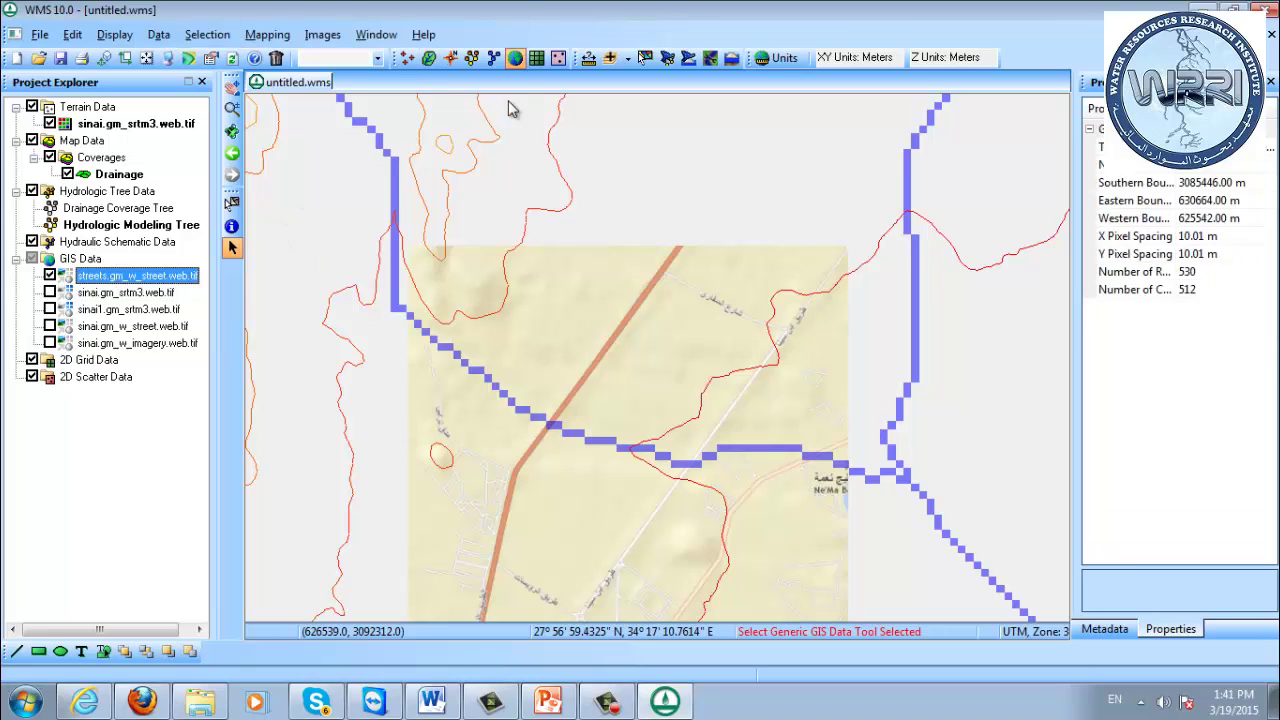
pyautogui.click(428, 57)
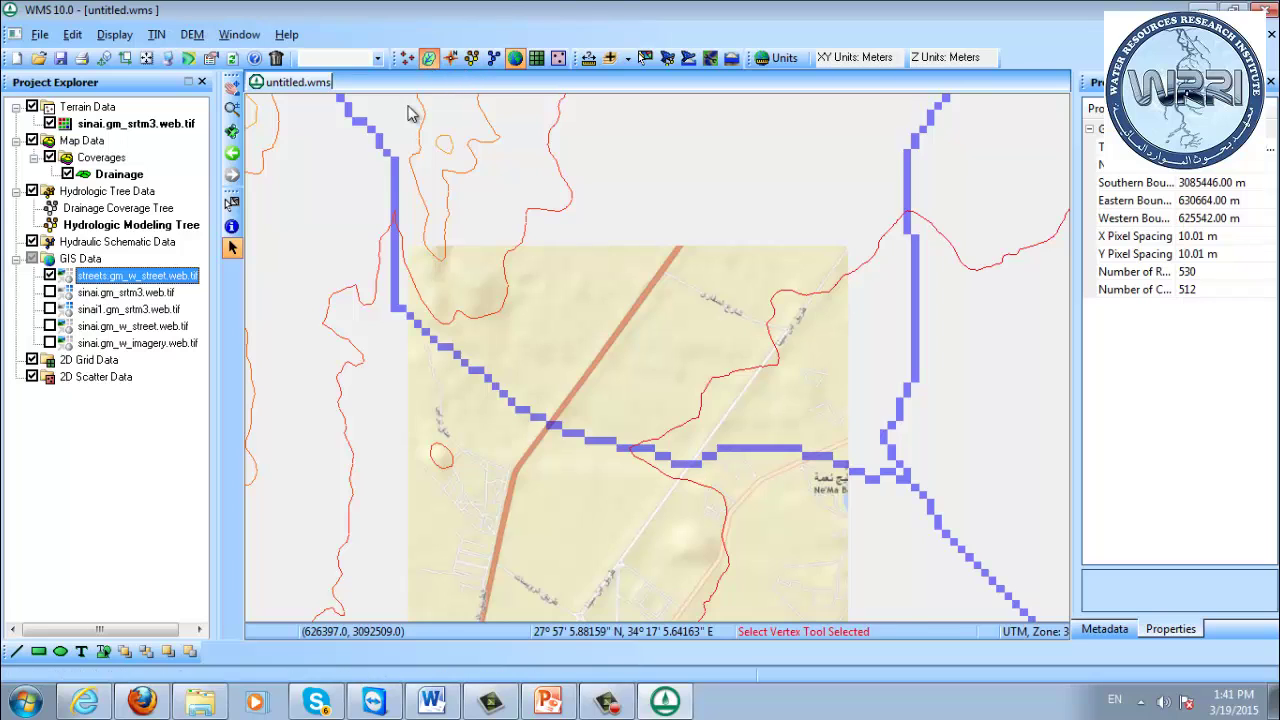
pyautogui.click(553, 428)
# - Delineate the basin upstream of the outlet, using feature points to create streams and a 20.0 km² threshold
pyautogui.click(192, 34)
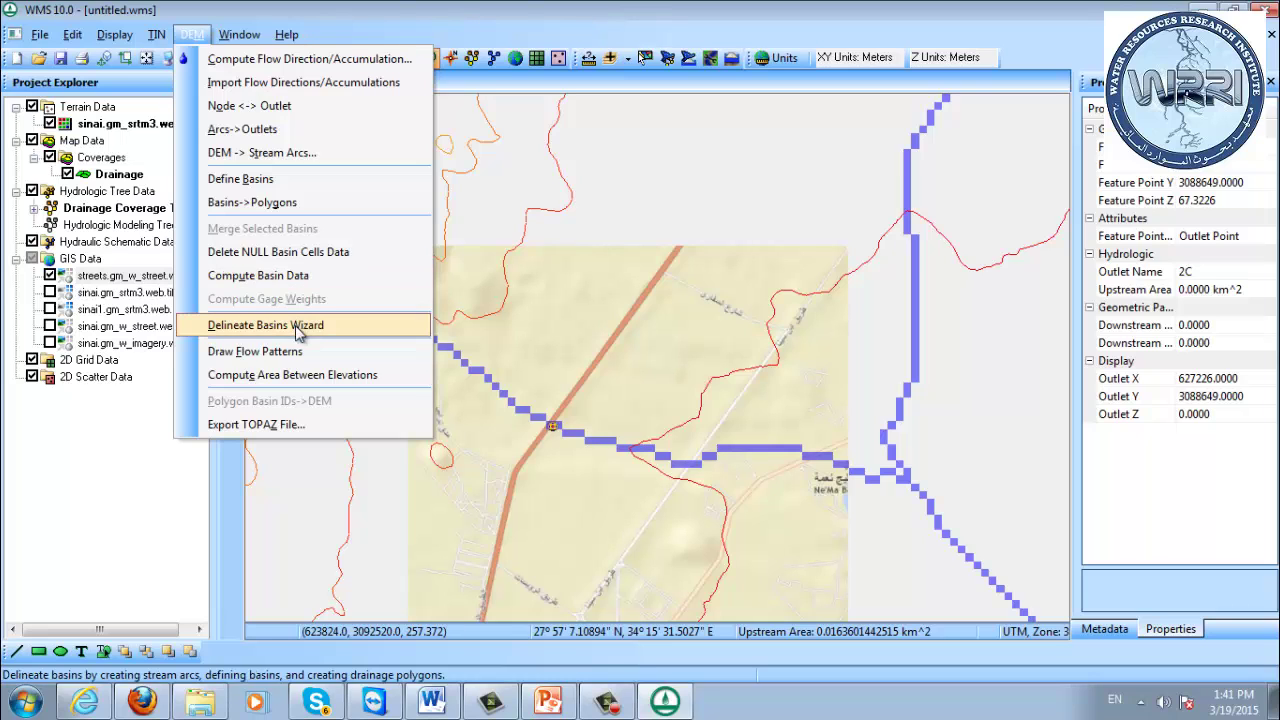
pyautogui.click(296, 327)
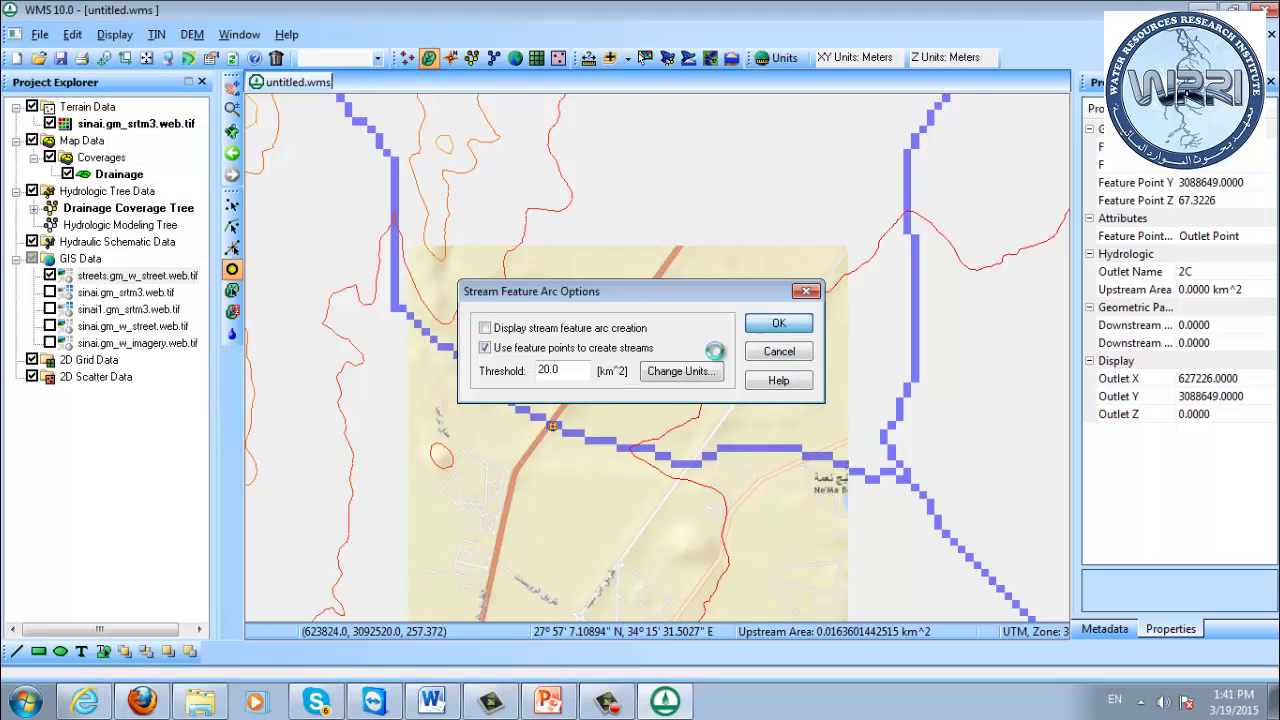
pyautogui.click(778, 325)
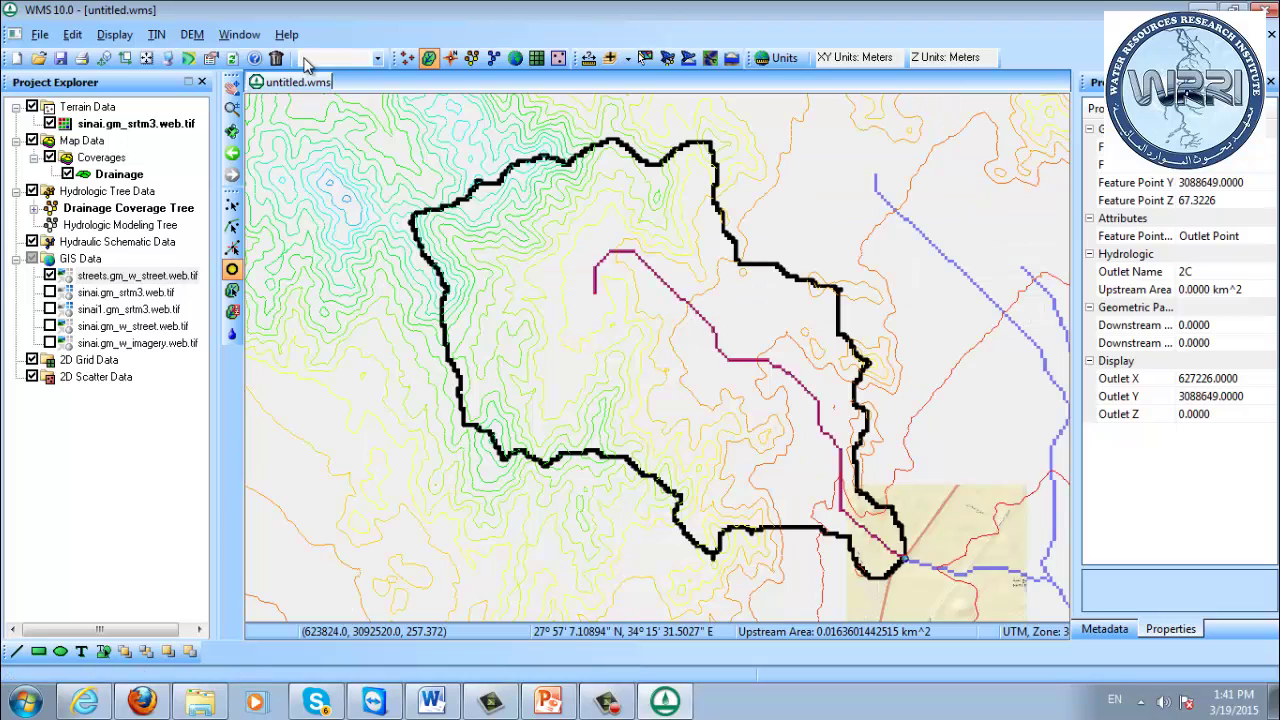
# - Switch to the hydrologic modeling module and set HEC-HMS as the active model
pyautogui.click(194, 35)
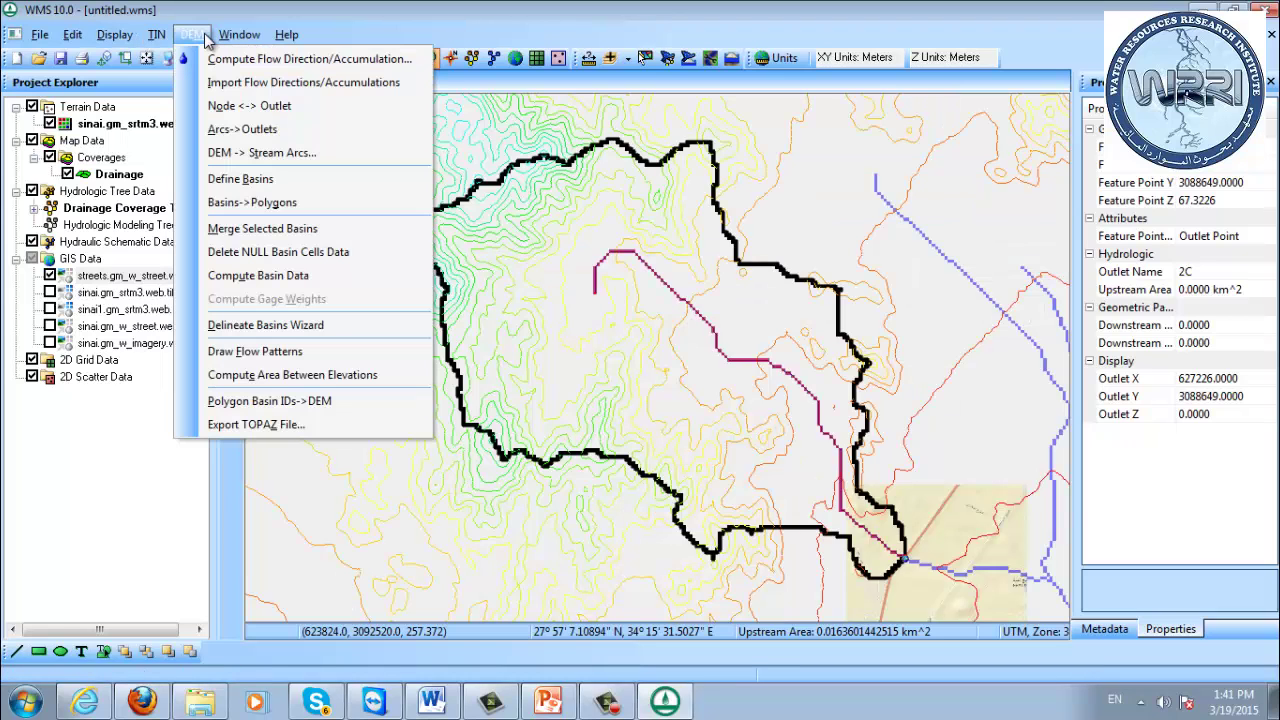
pyautogui.click(196, 35)
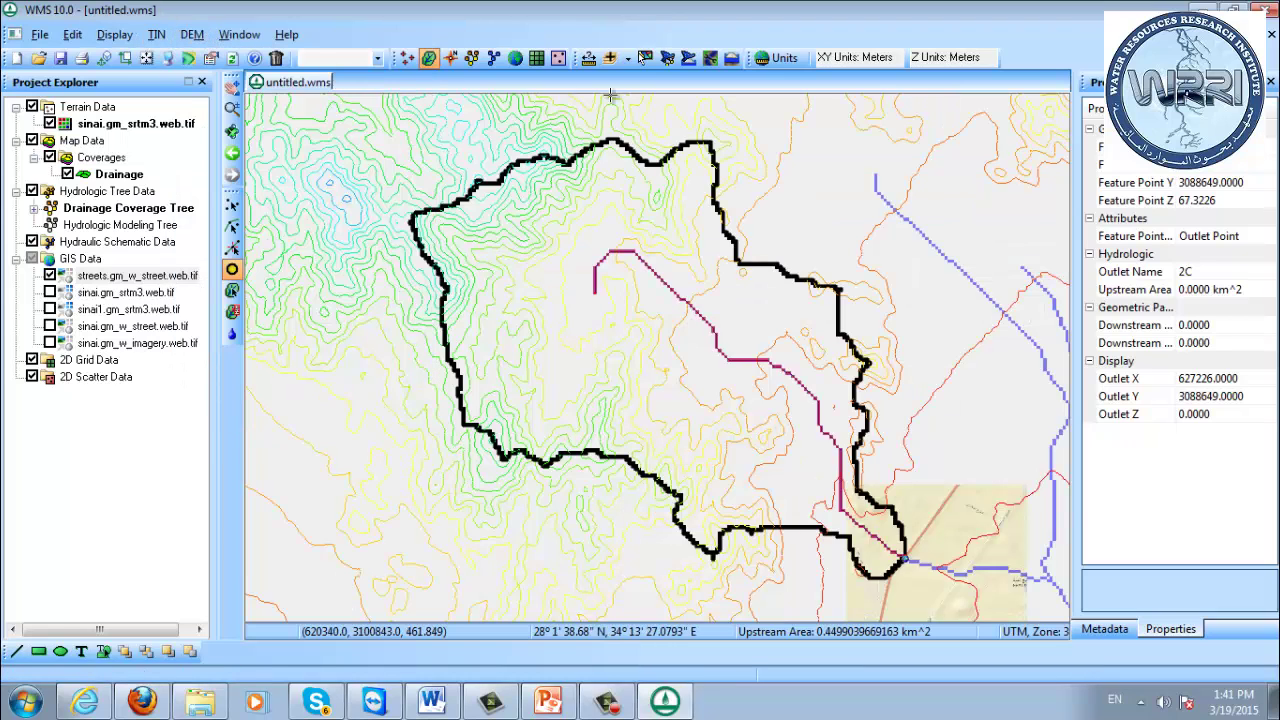
pyautogui.click(472, 58)
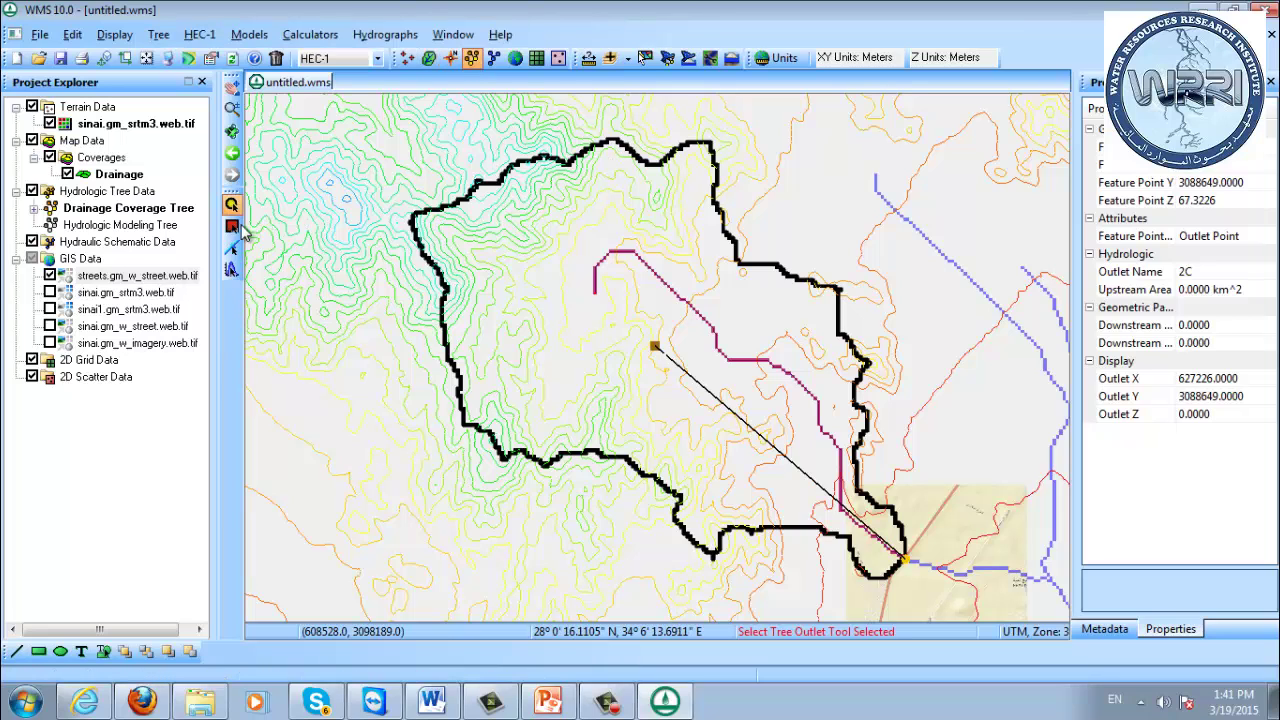
pyautogui.click(350, 58)
pyautogui.click(342, 88)
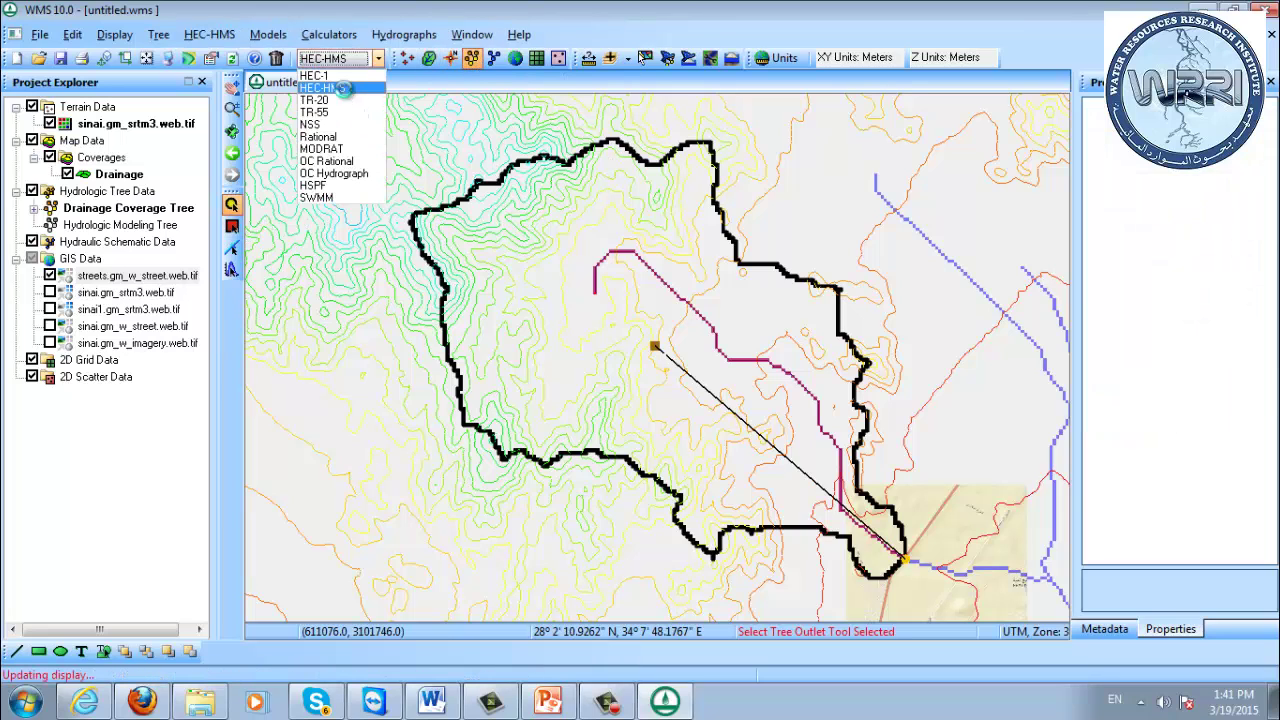
# - In basin 1B's HMS properties, show the SCS Curve Number loss and SCS transform parameters, and set the curve number to 90
pyautogui.doubleClick(660, 340)
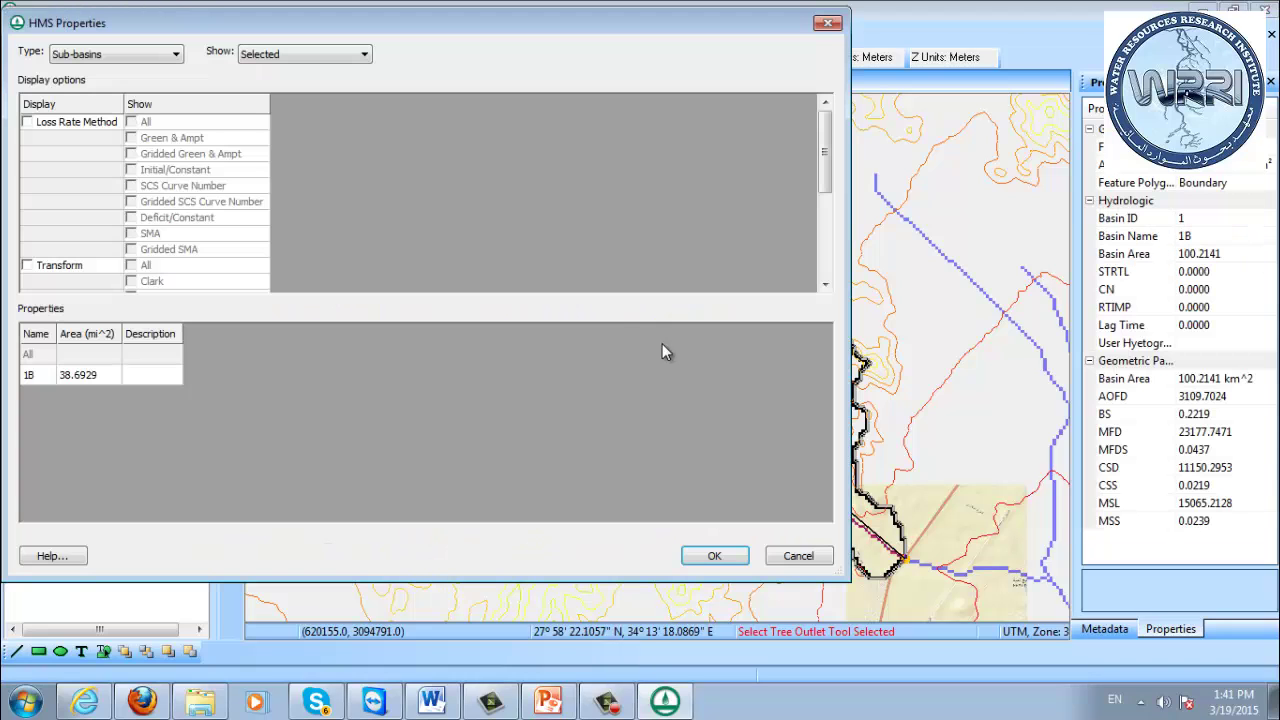
pyautogui.click(29, 122)
pyautogui.click(131, 186)
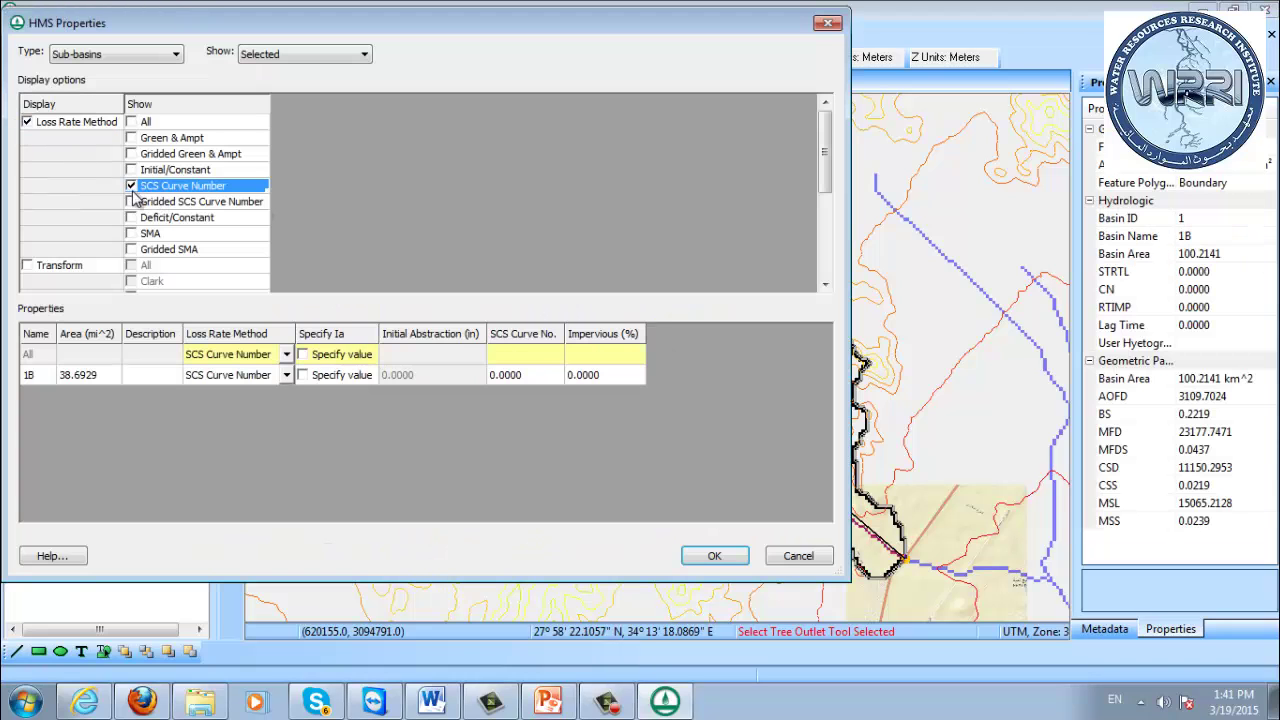
pyautogui.click(29, 266)
pyautogui.moveTo(826, 155); pyautogui.dragTo(835, 228)
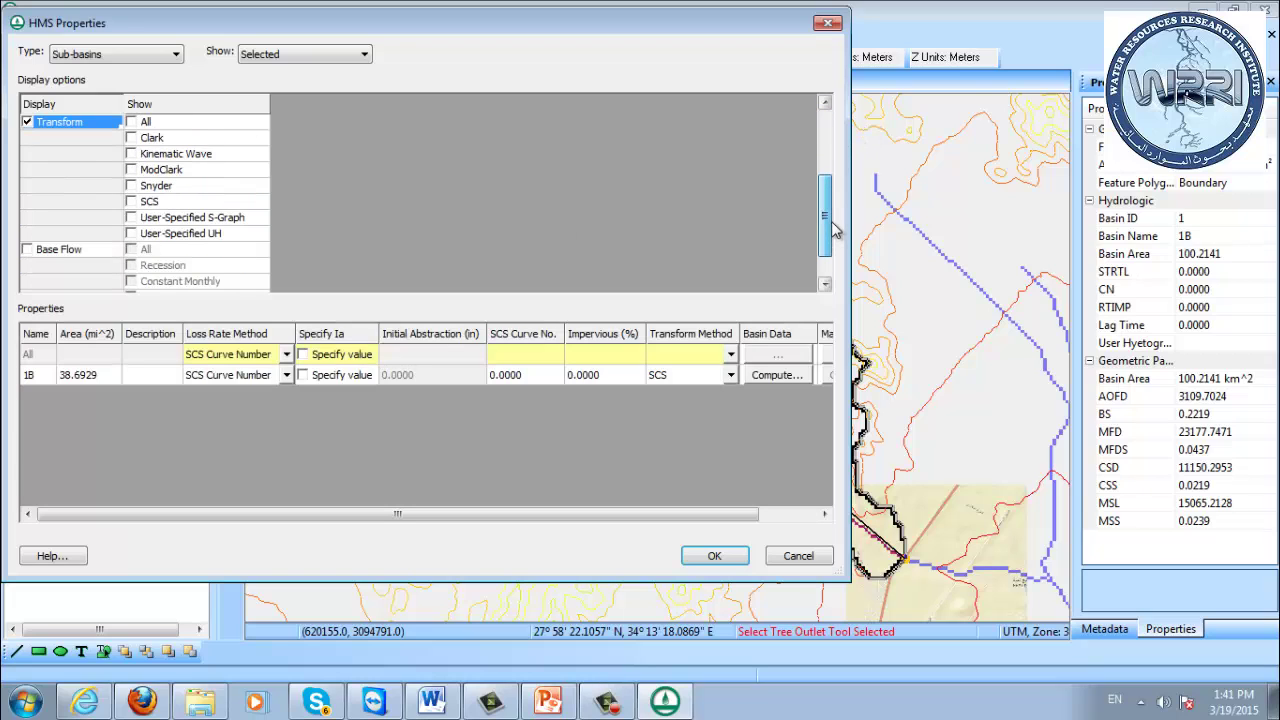
pyautogui.click(131, 202)
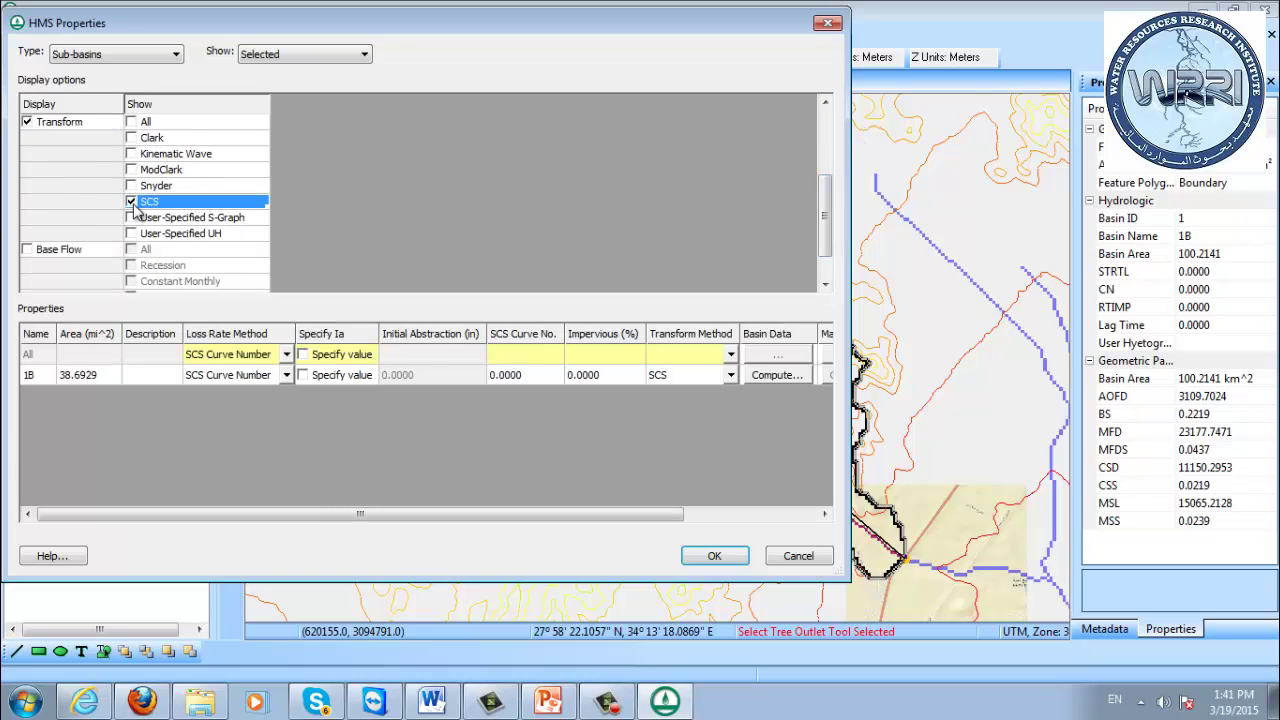
pyautogui.click(522, 379)
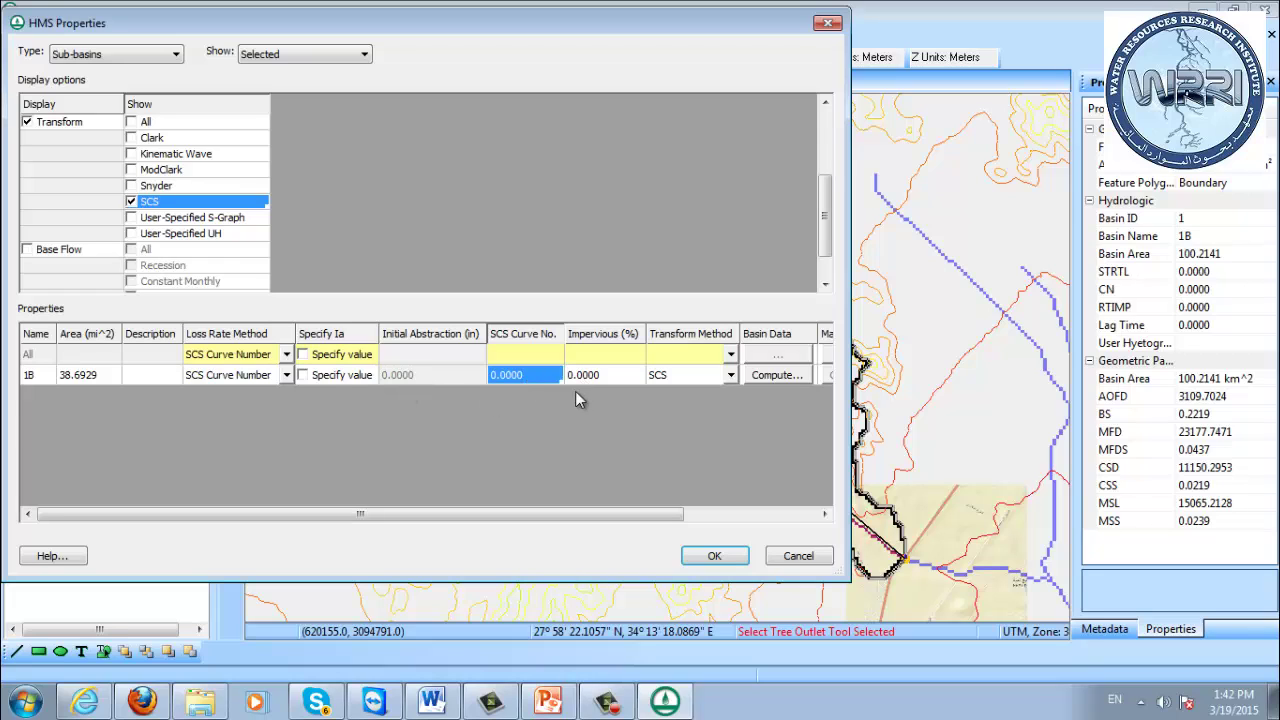
pyautogui.write('90')
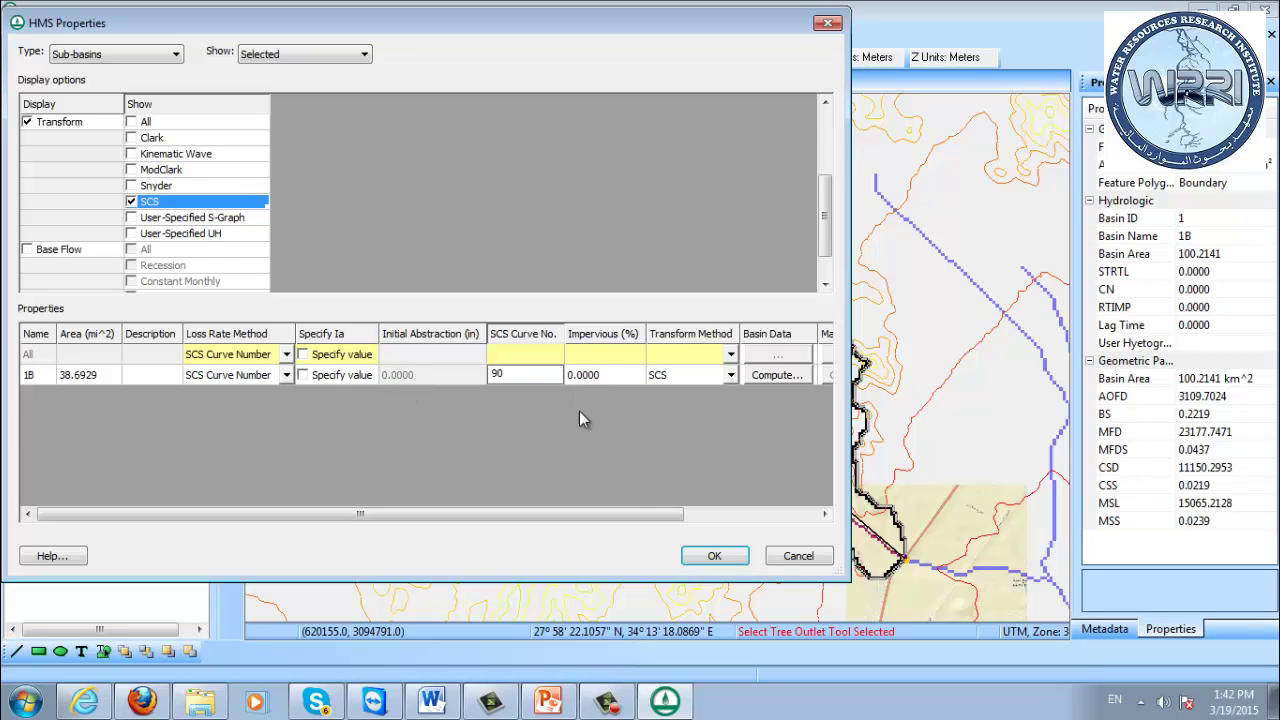
# - Compute the basin's SCS lag time with the Riverside Mountains Method and accept the HMS properties
pyautogui.moveTo(630, 517); pyautogui.dragTo(794, 531)
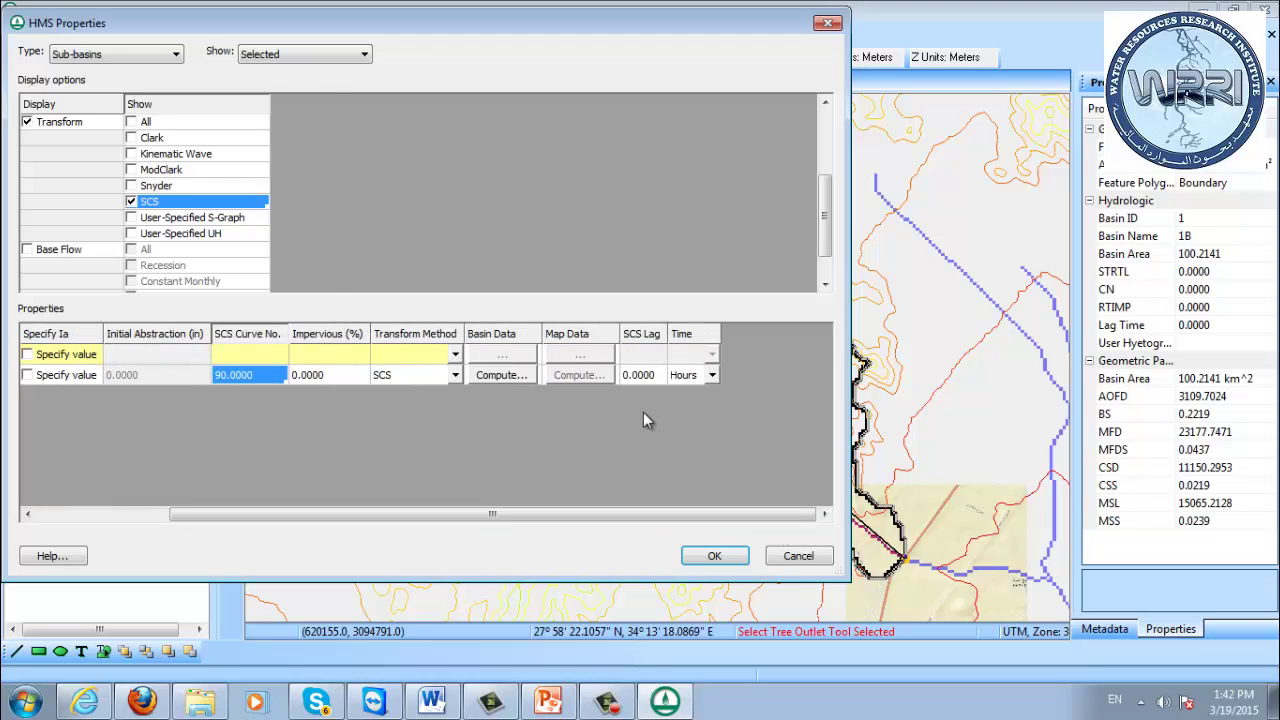
pyautogui.click(637, 377)
pyautogui.click(519, 374)
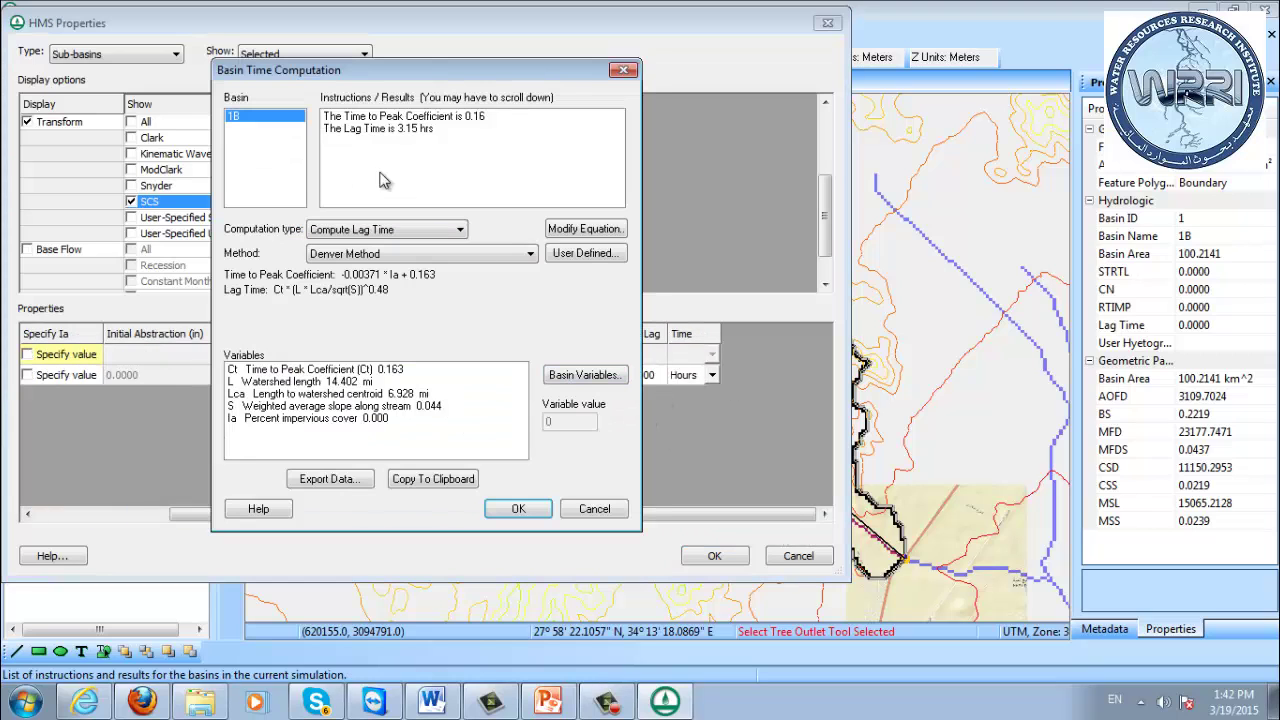
pyautogui.click(430, 254)
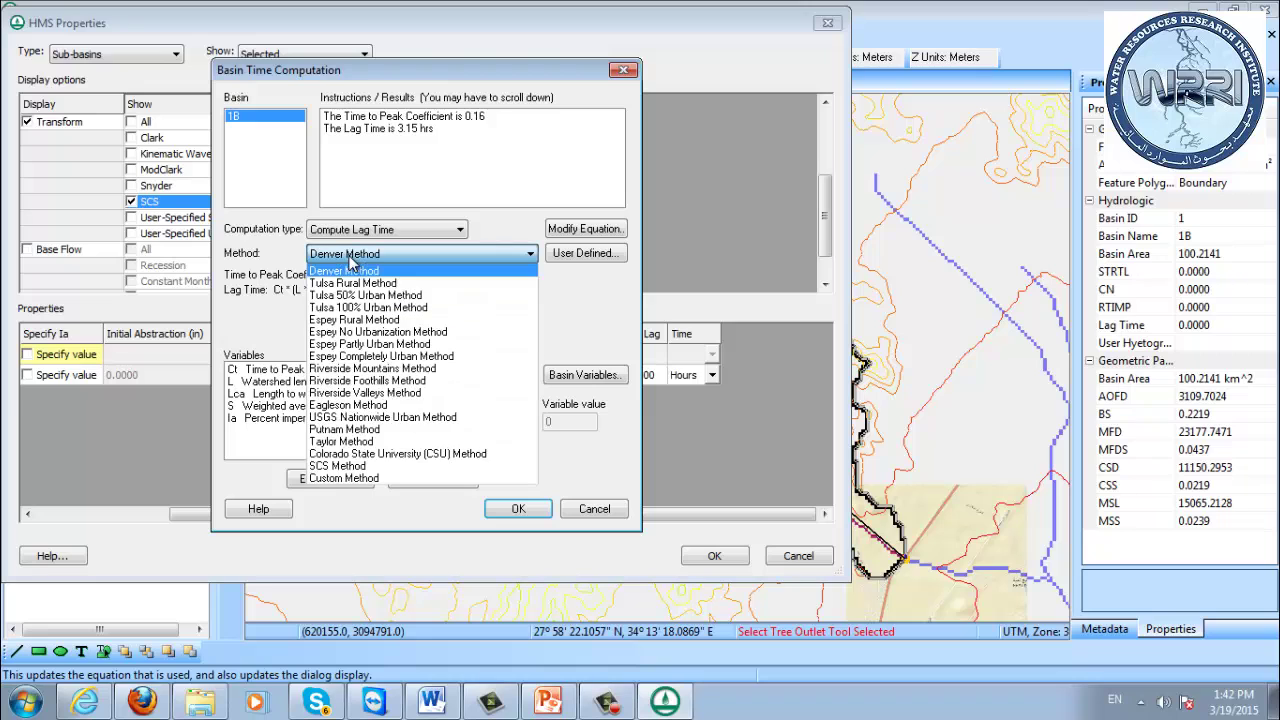
pyautogui.click(380, 368)
pyautogui.click(518, 508)
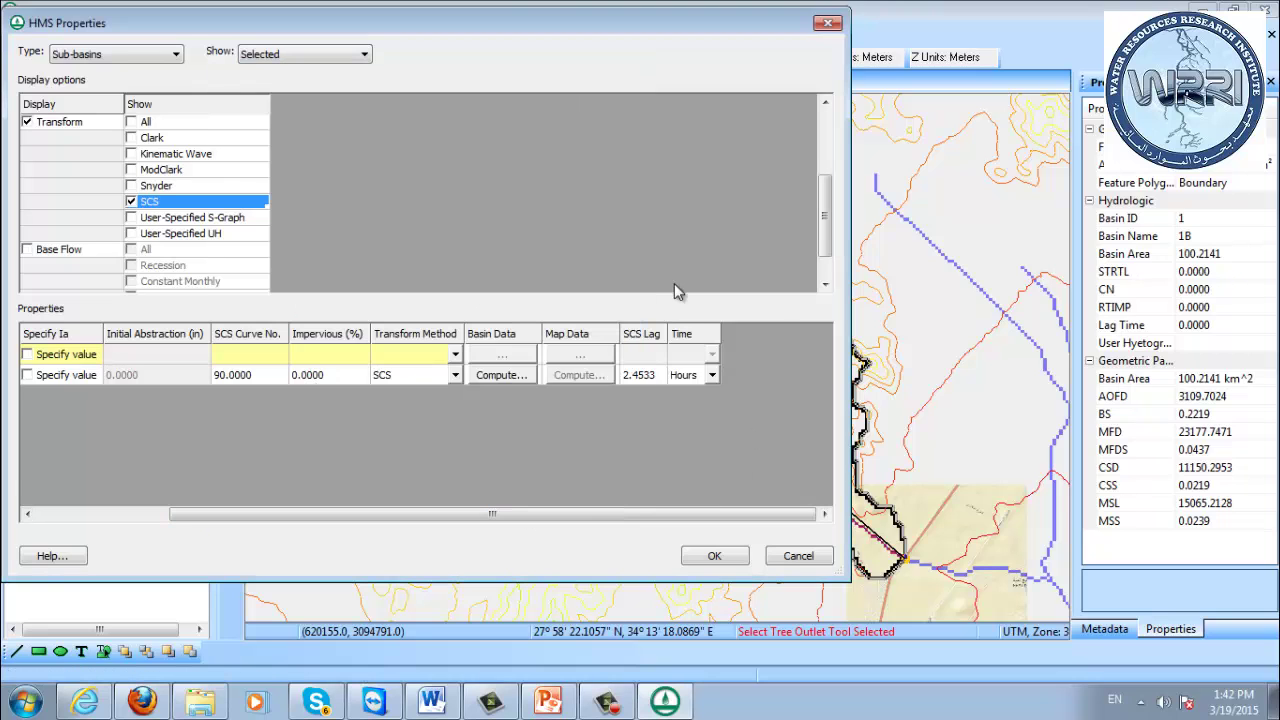
pyautogui.moveTo(533, 9); pyautogui.dragTo(770, 51)
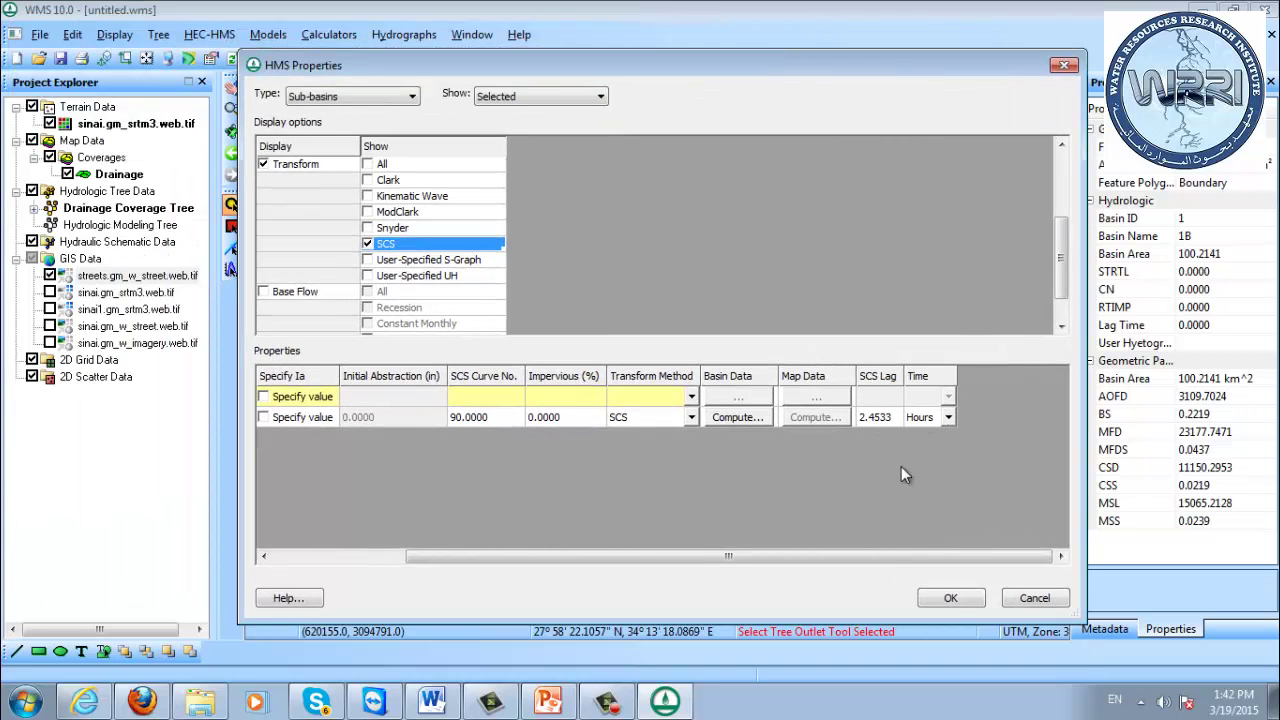
pyautogui.click(951, 600)
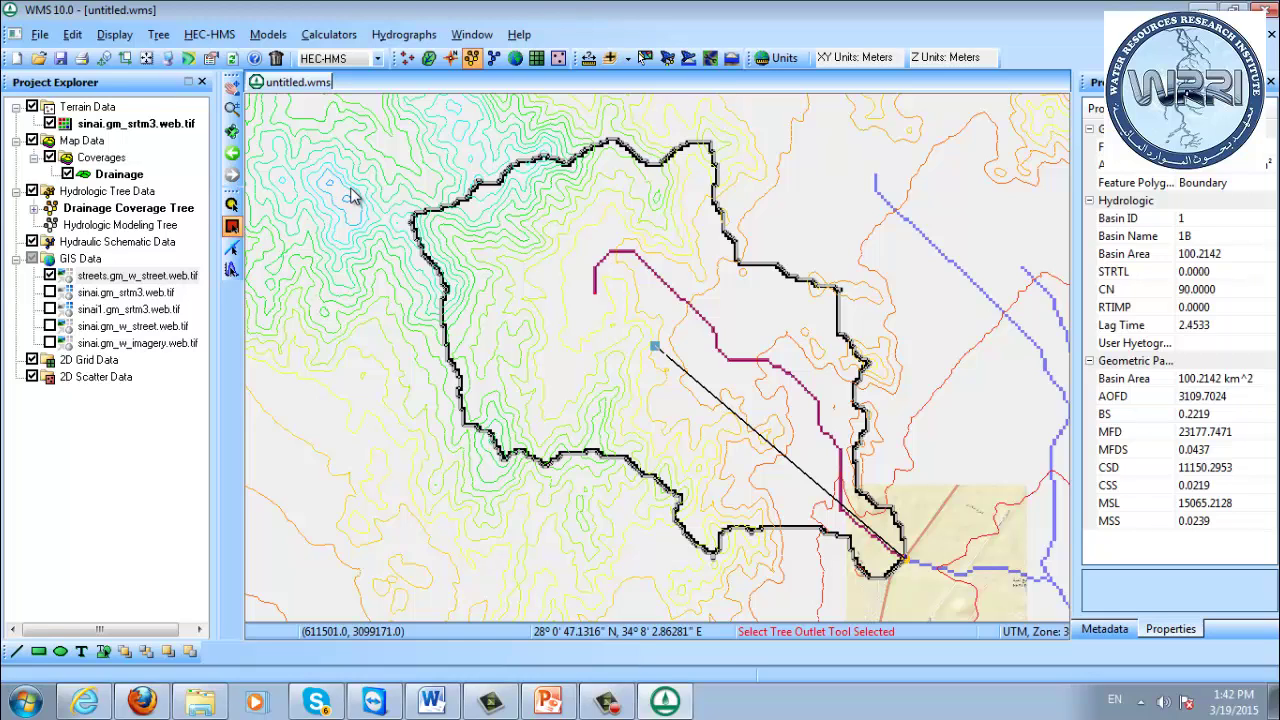
# - In the meteorologic parameters, assign the typeII-24hour curve as basin 1B's hyetograph and enter the total precipitation depth
pyautogui.click(183, 43)
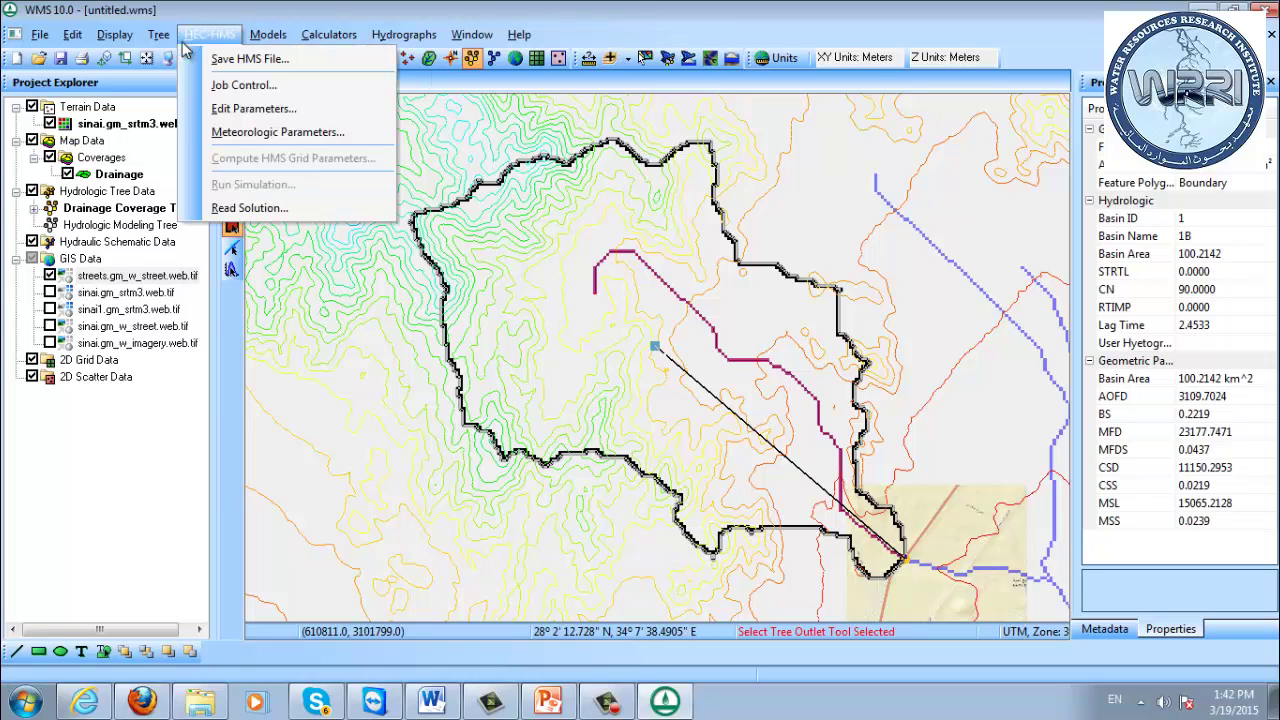
pyautogui.click(380, 134)
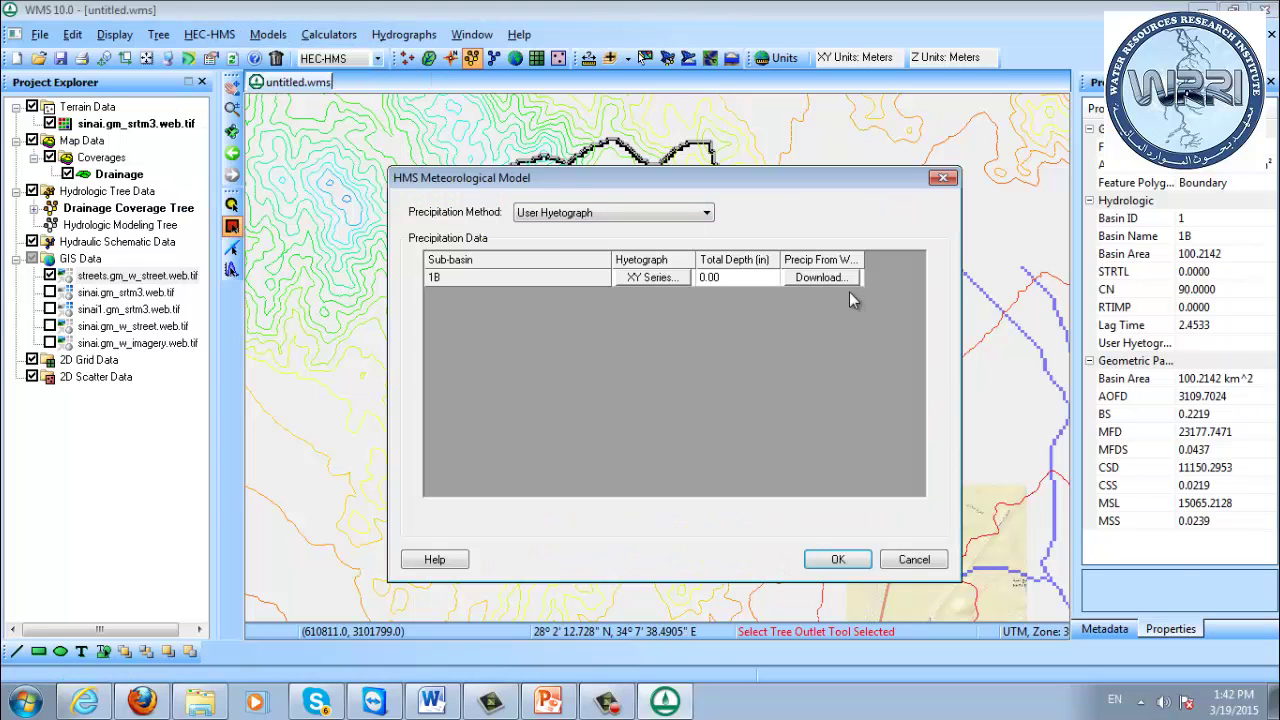
pyautogui.click(683, 284)
pyautogui.click(935, 533)
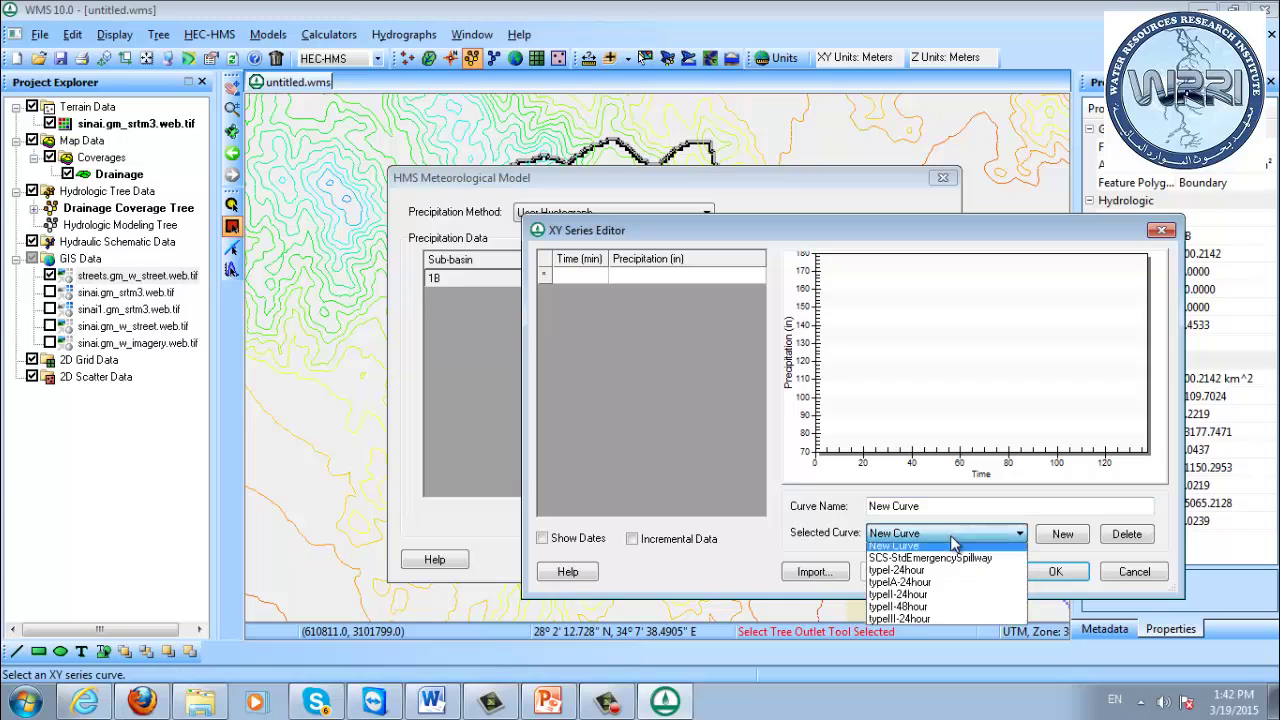
pyautogui.click(931, 601)
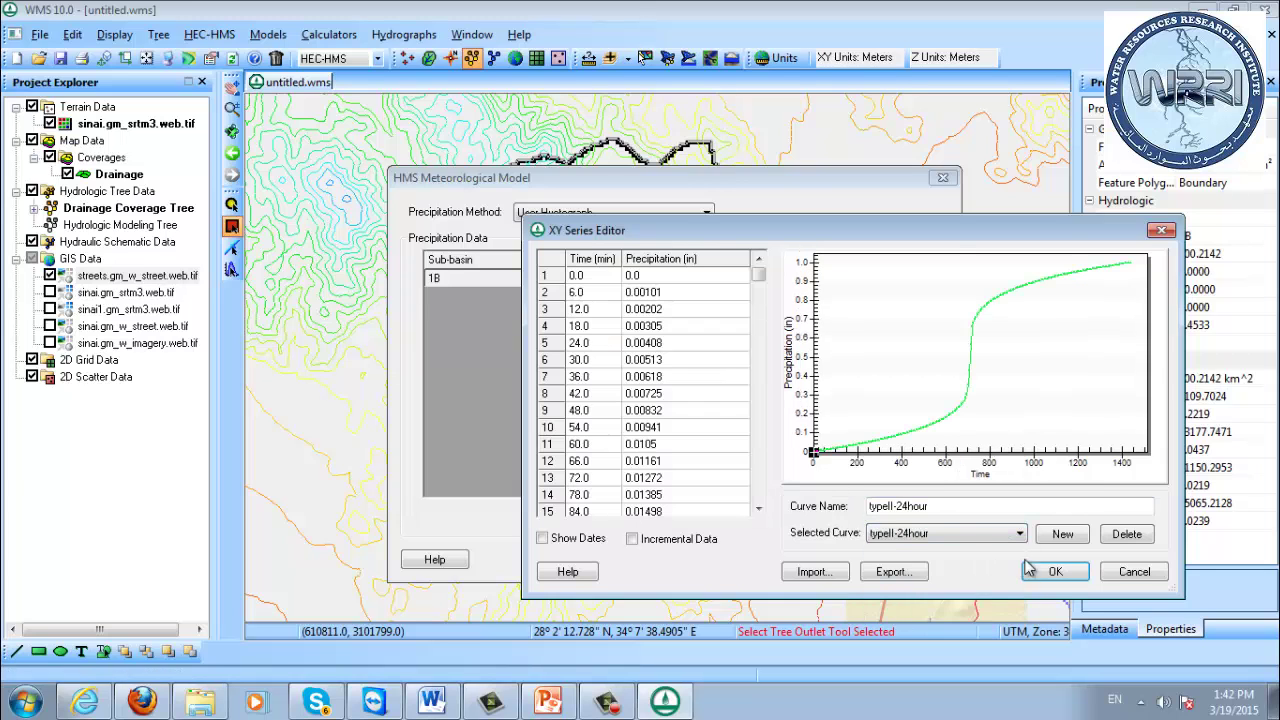
pyautogui.click(1055, 571)
pyautogui.click(736, 279)
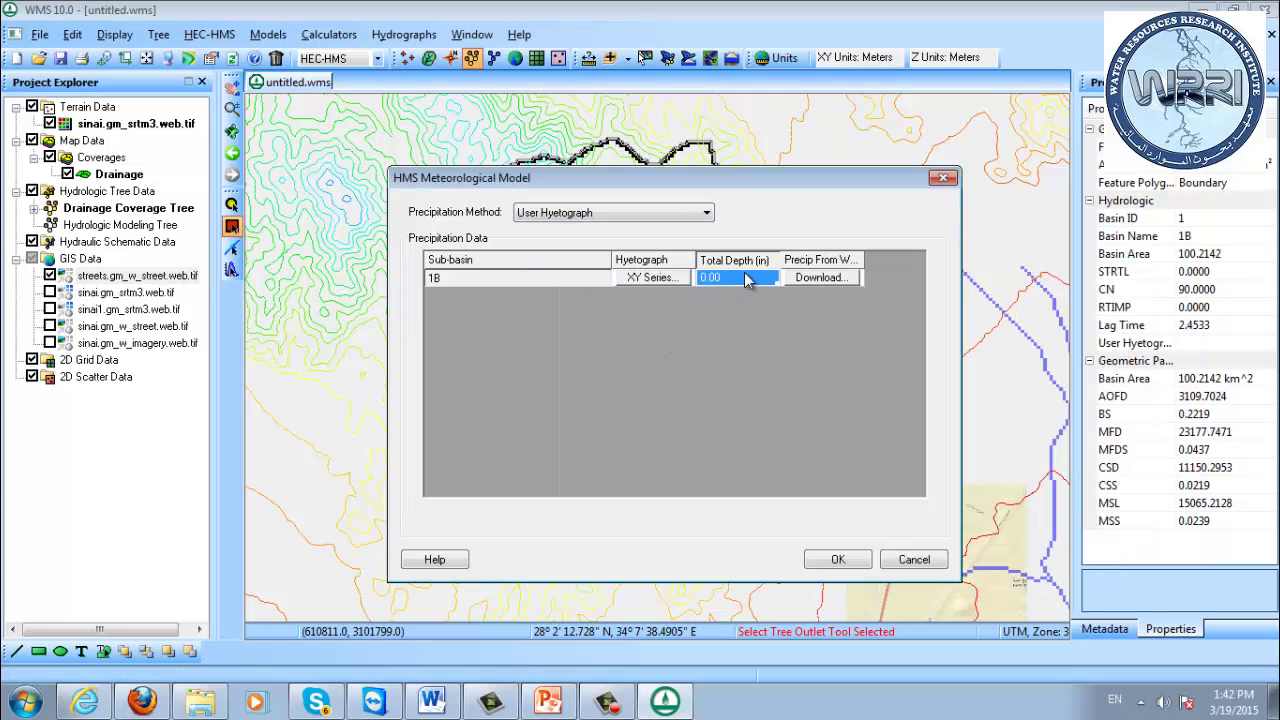
pyautogui.press('Return')
pyautogui.click(869, 561)
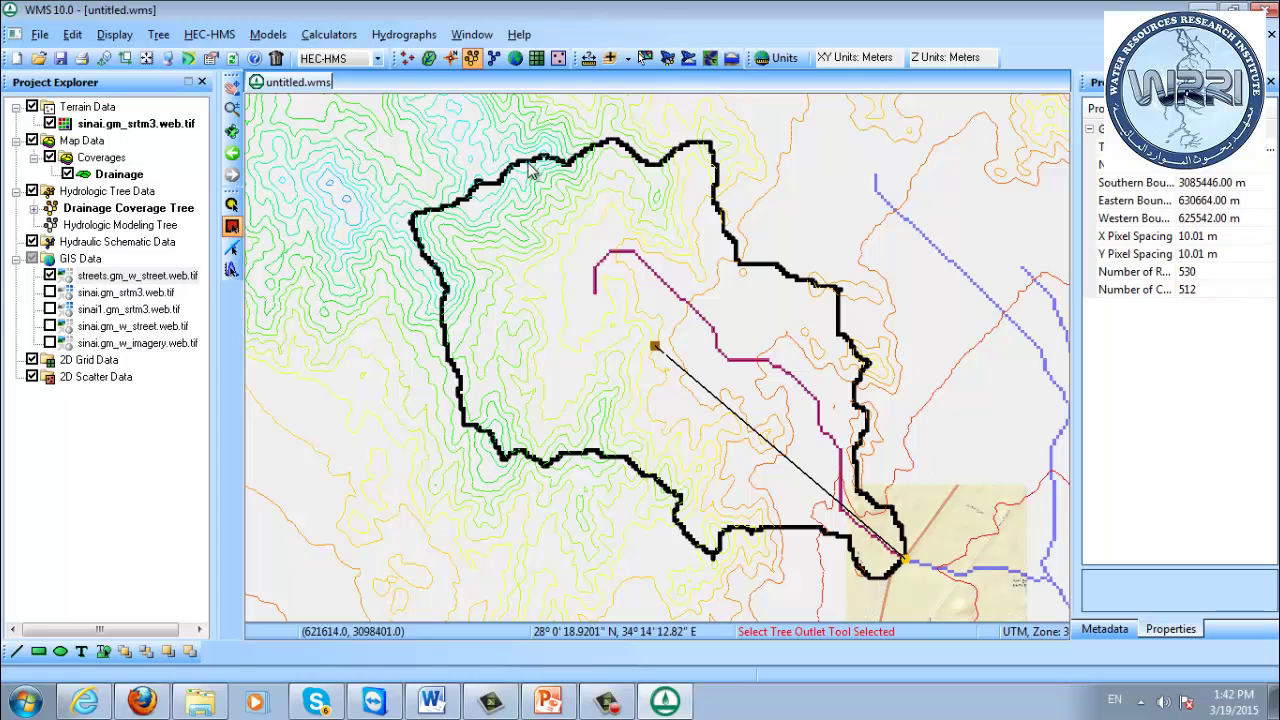
# - Save the HMS file over sinaiRes.hms in the SinaiRes folder
pyautogui.click(214, 36)
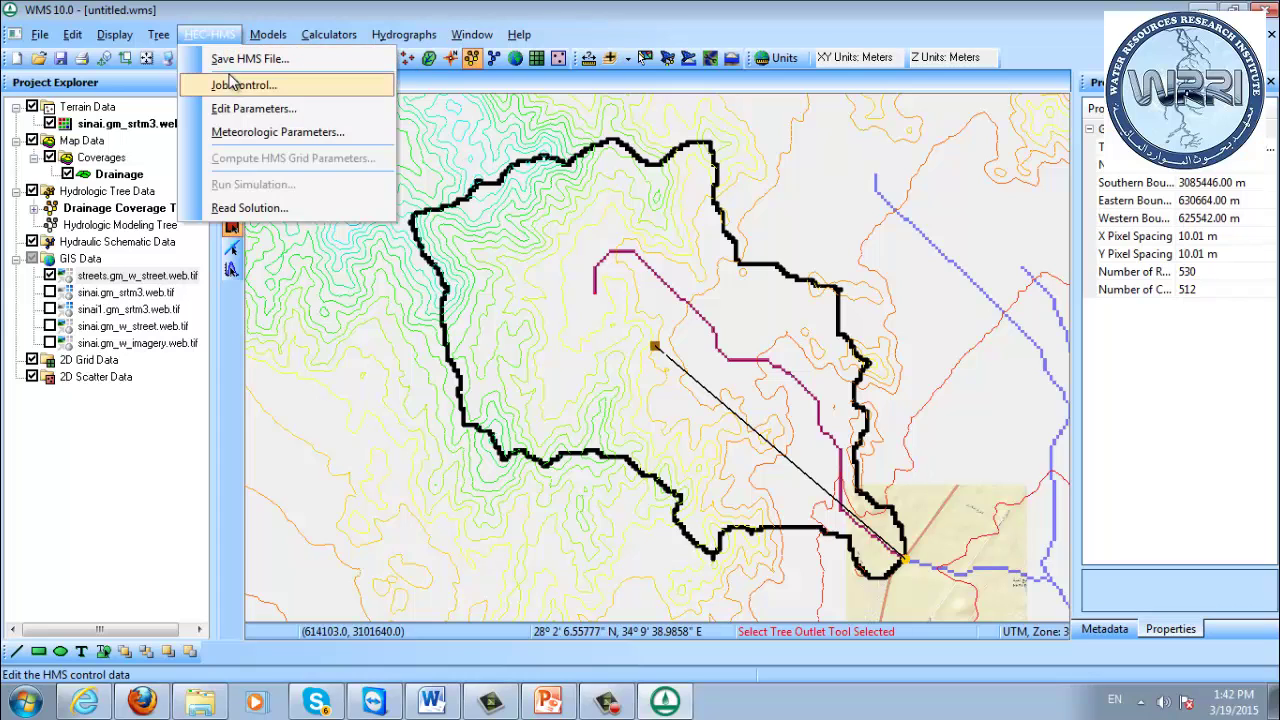
pyautogui.click(245, 59)
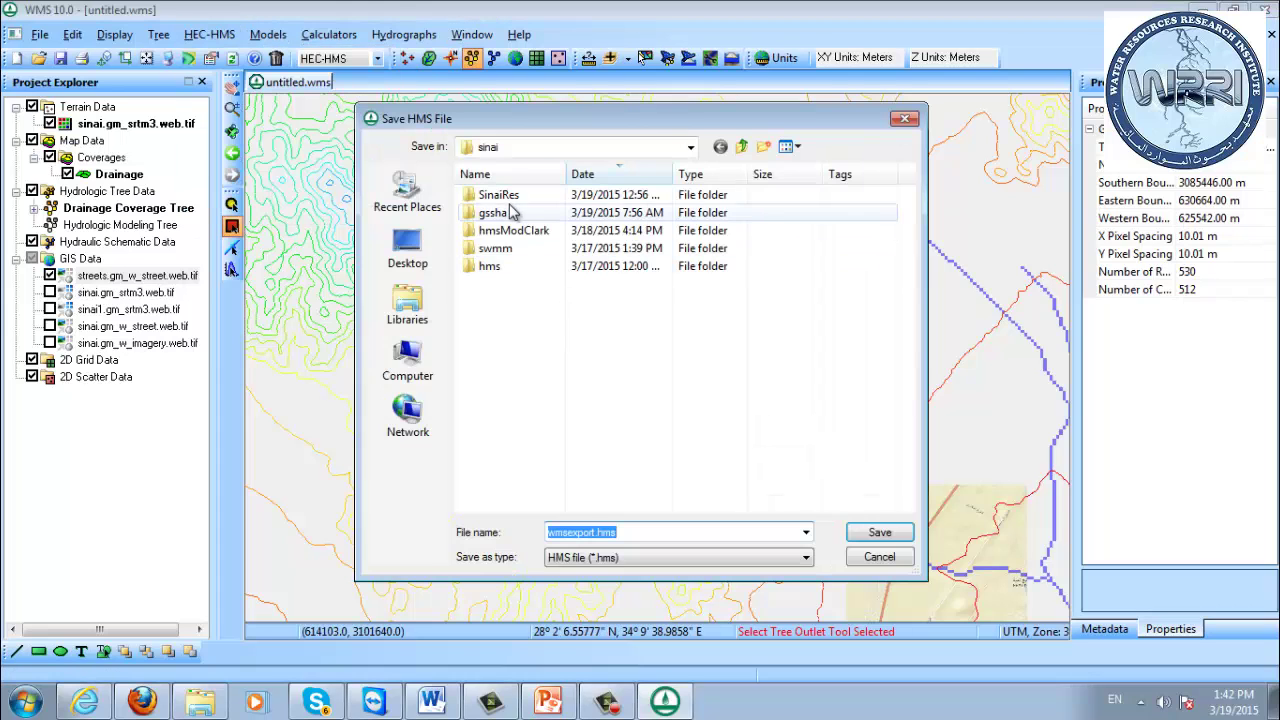
pyautogui.doubleClick(498, 195)
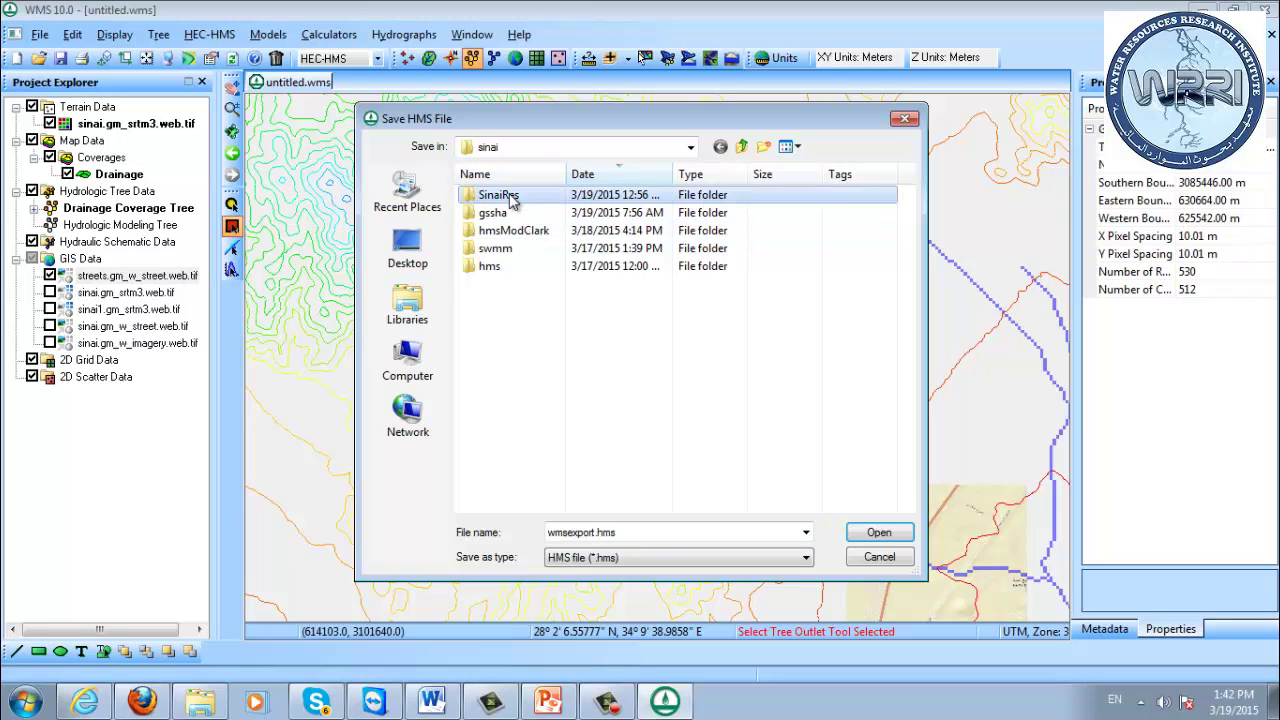
pyautogui.click(515, 267)
pyautogui.doubleClick(517, 277)
pyautogui.click(697, 354)
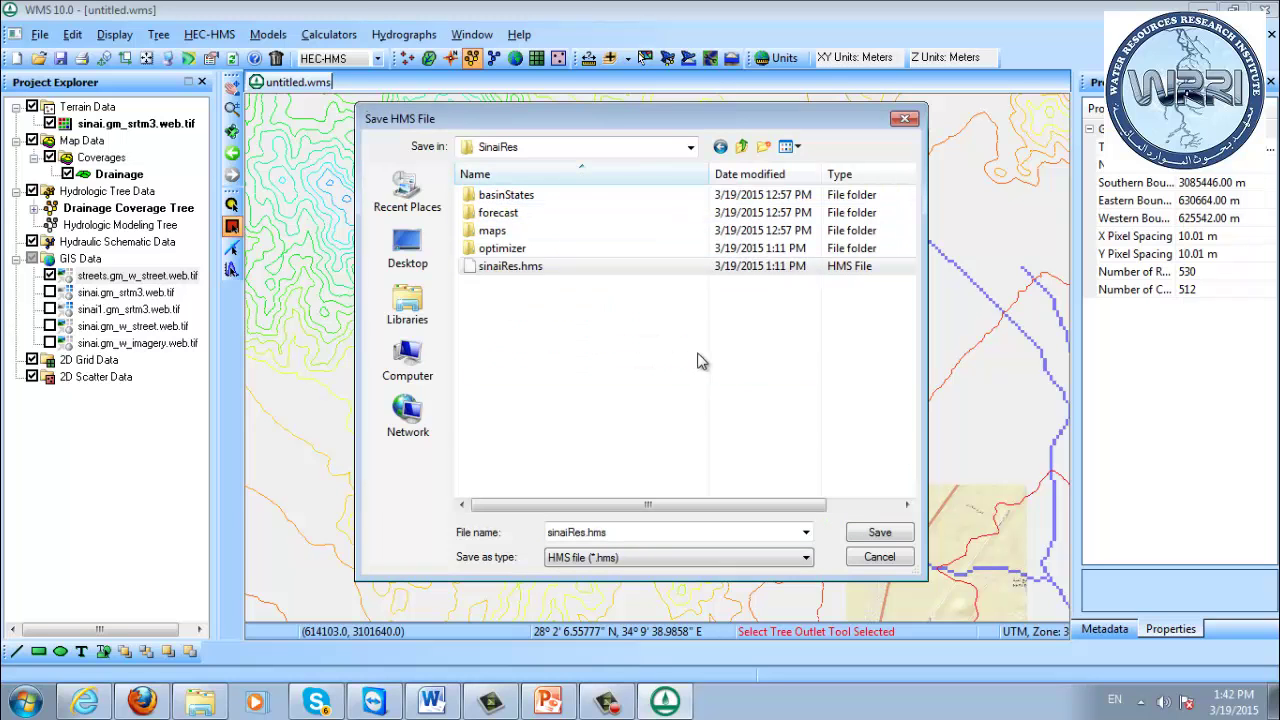
pyautogui.click(716, 398)
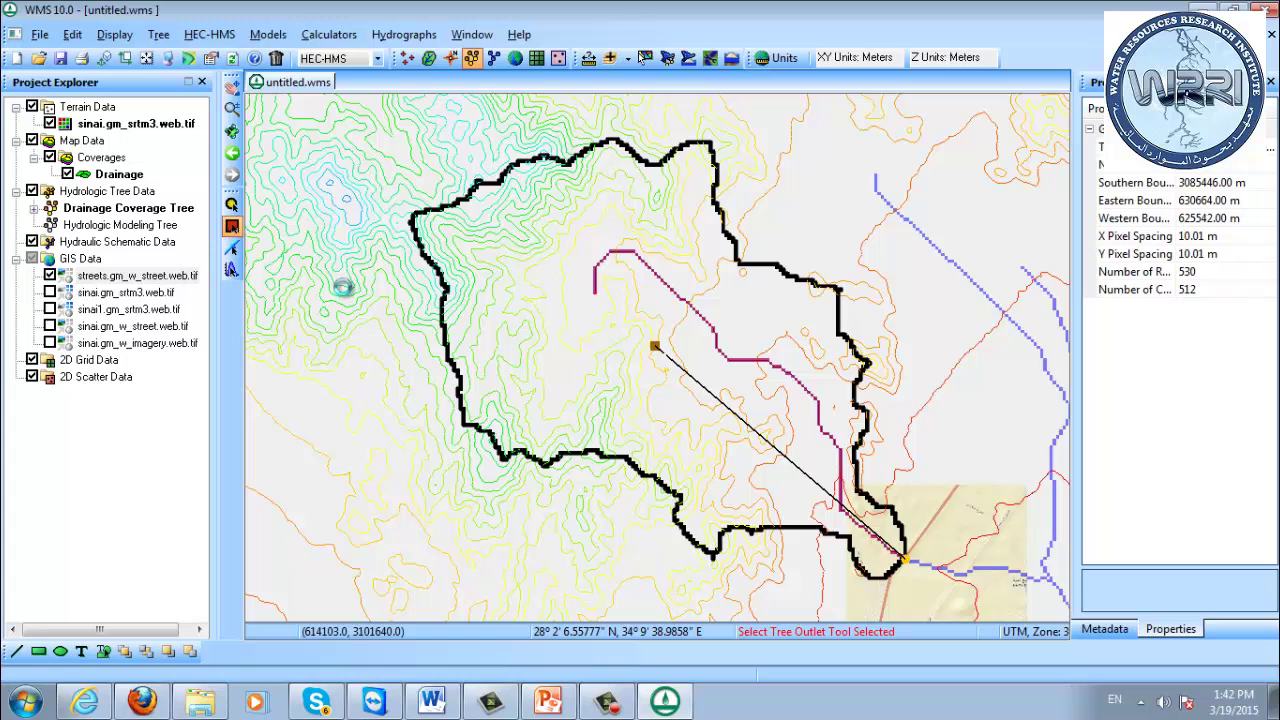
# - Start HEC-HMS and open the recent sinaiRes project
pyautogui.click(26, 701)
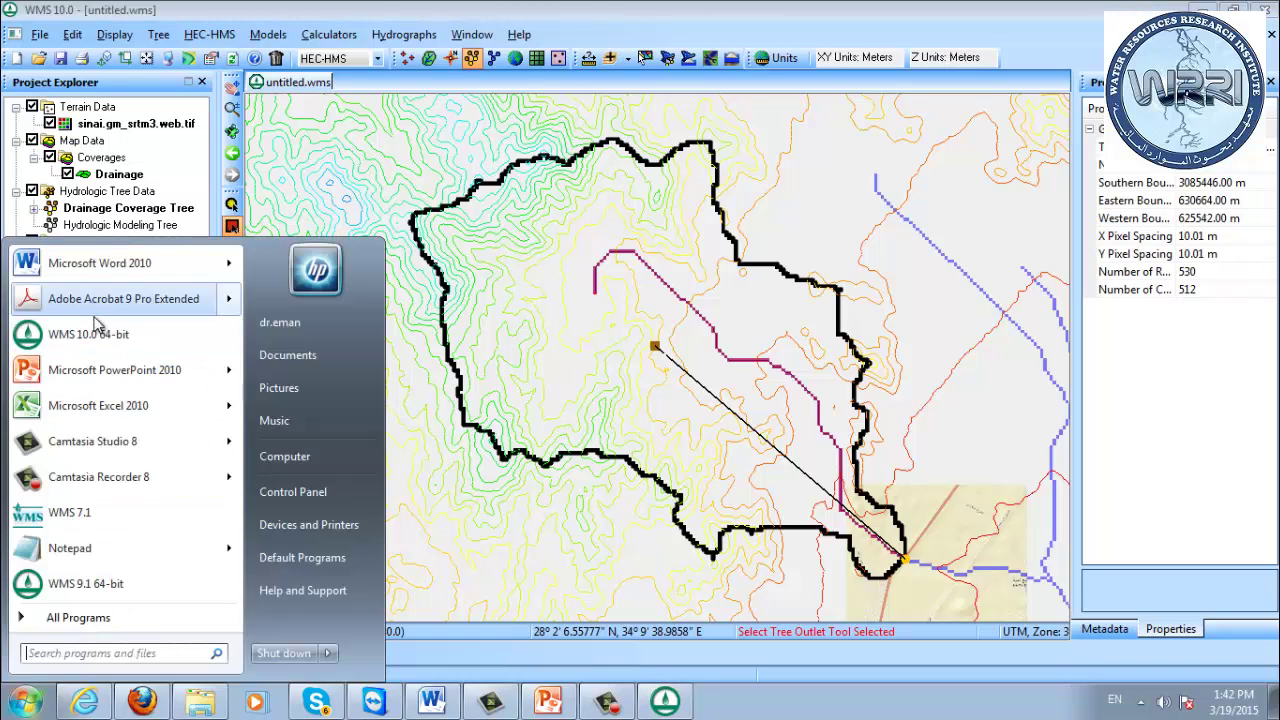
pyautogui.click(92, 651)
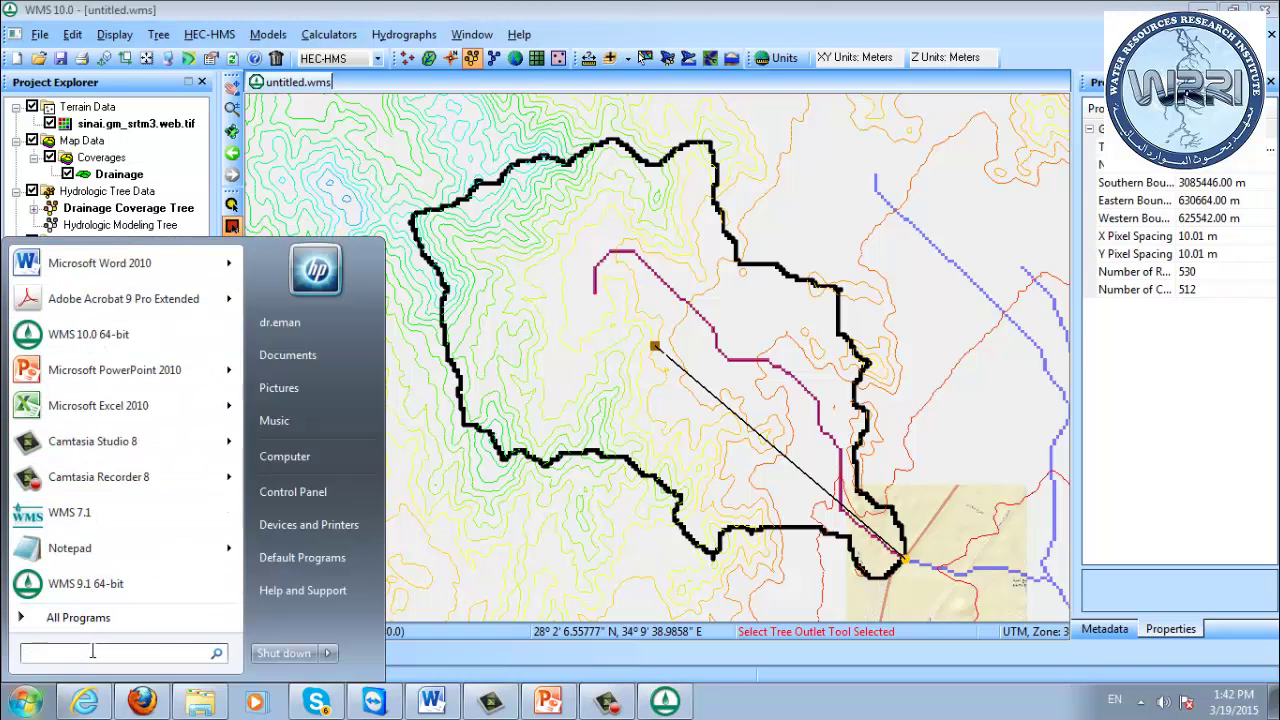
pyautogui.write('h')
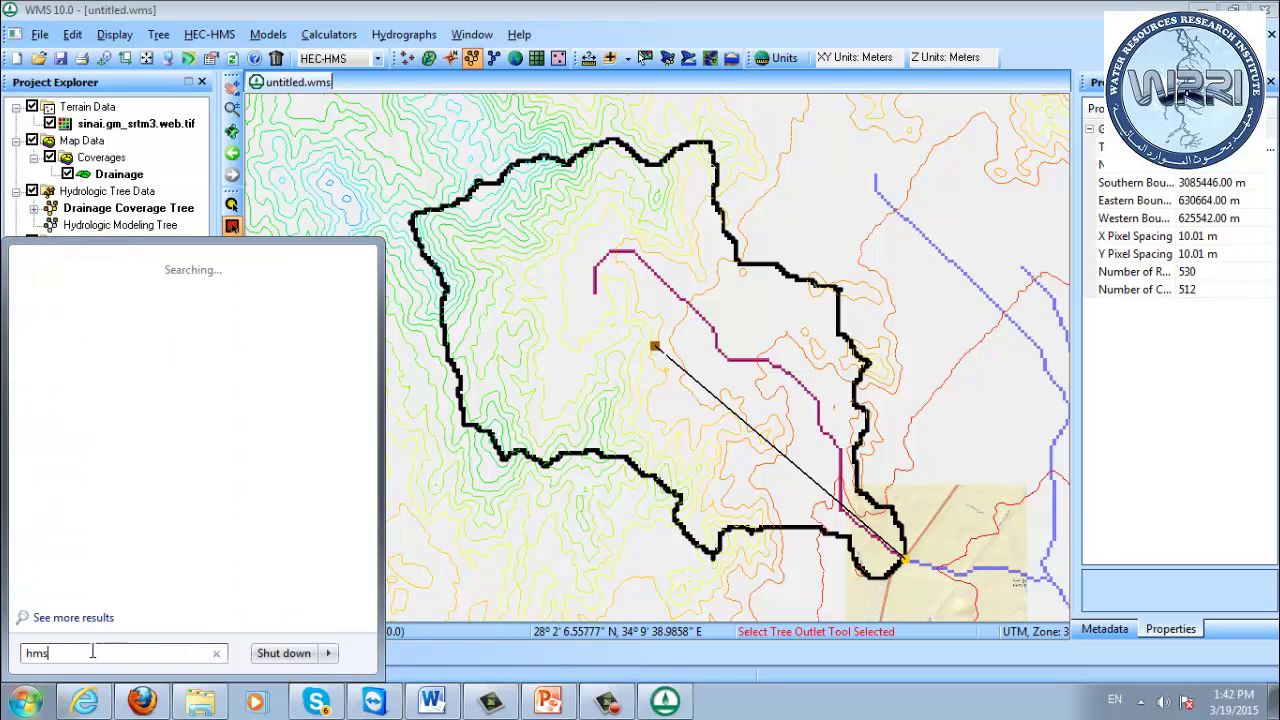
pyautogui.write('ms')
pyautogui.press('Return')
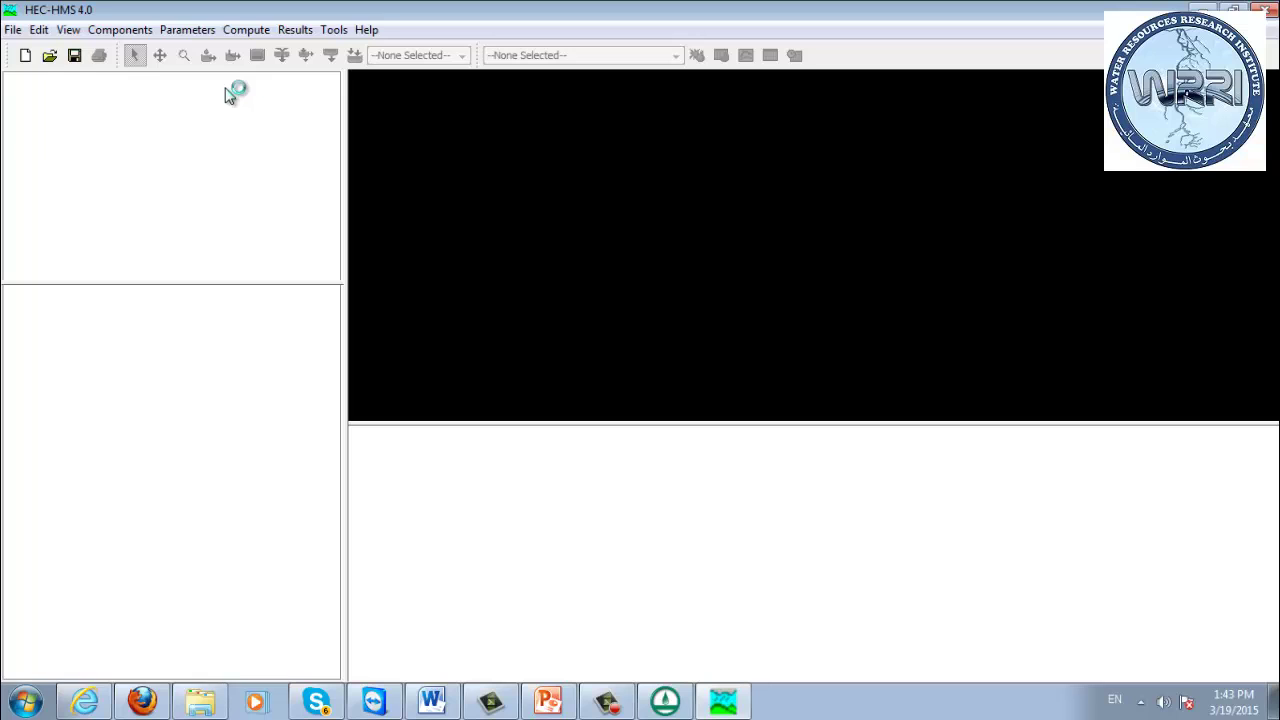
pyautogui.click(13, 29)
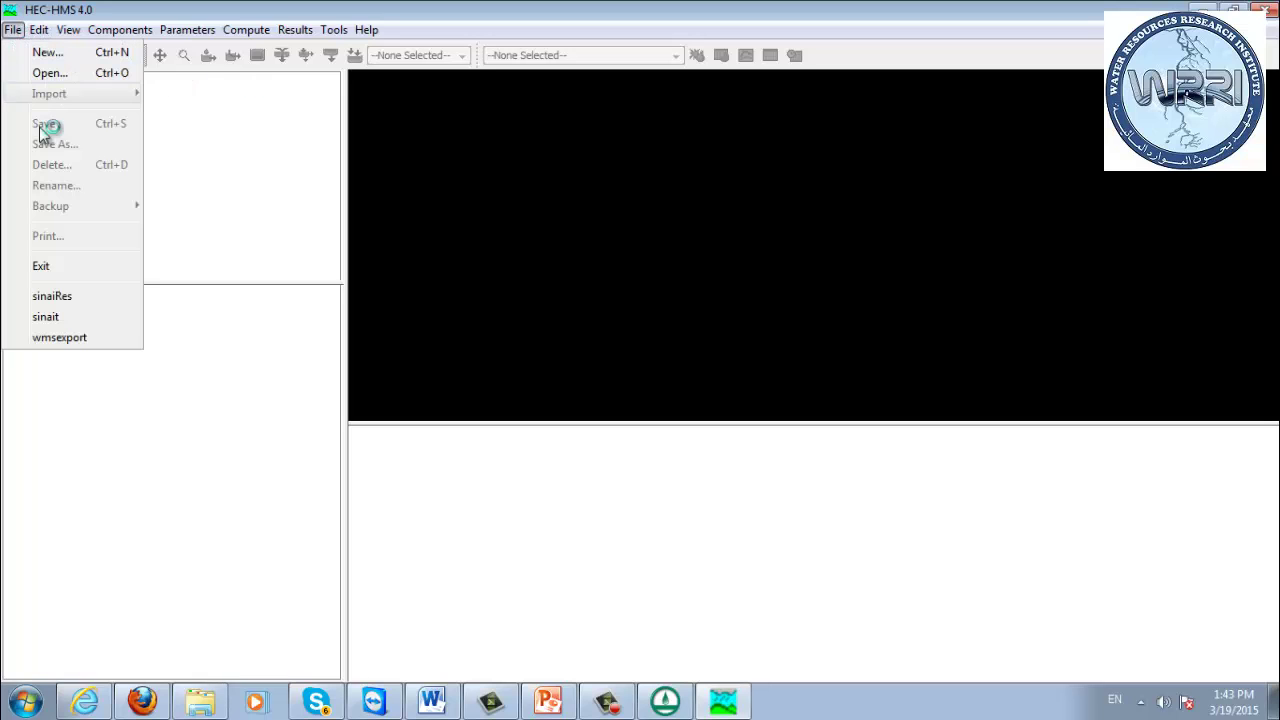
pyautogui.click(74, 300)
# - Select Run 1 among the simulation runs and compute it
pyautogui.click(106, 266)
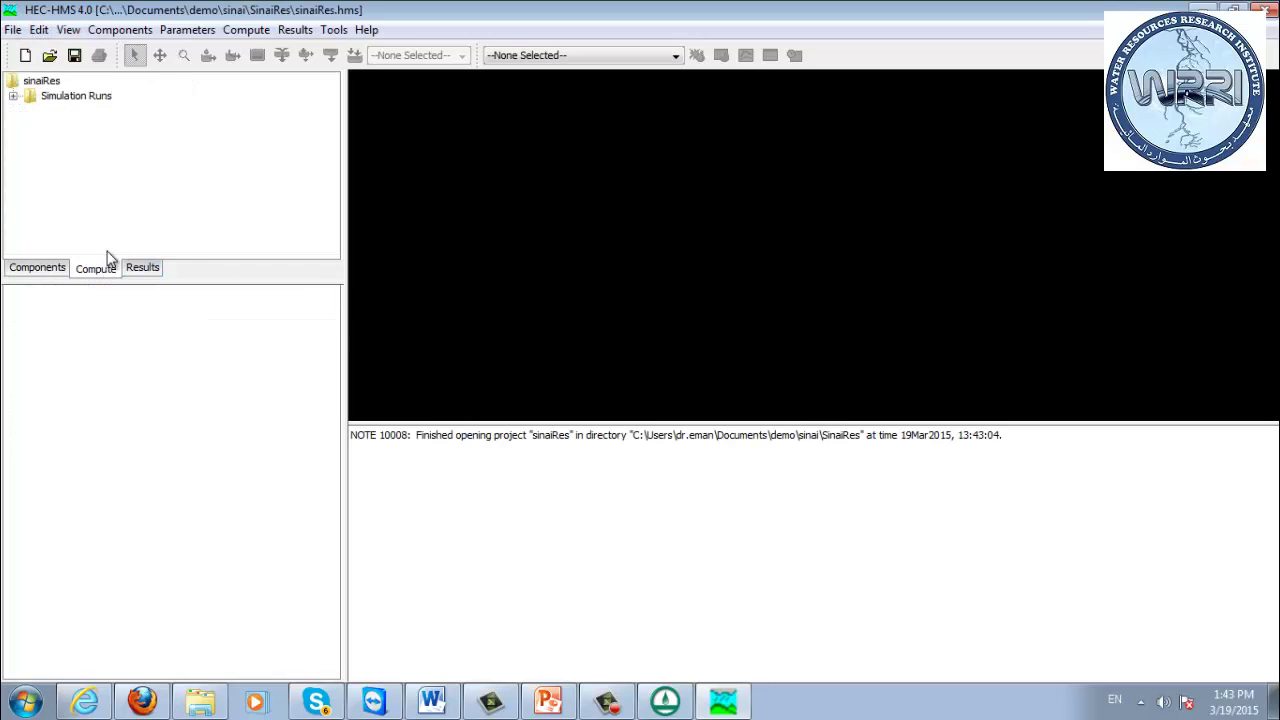
pyautogui.click(13, 96)
pyautogui.click(72, 111)
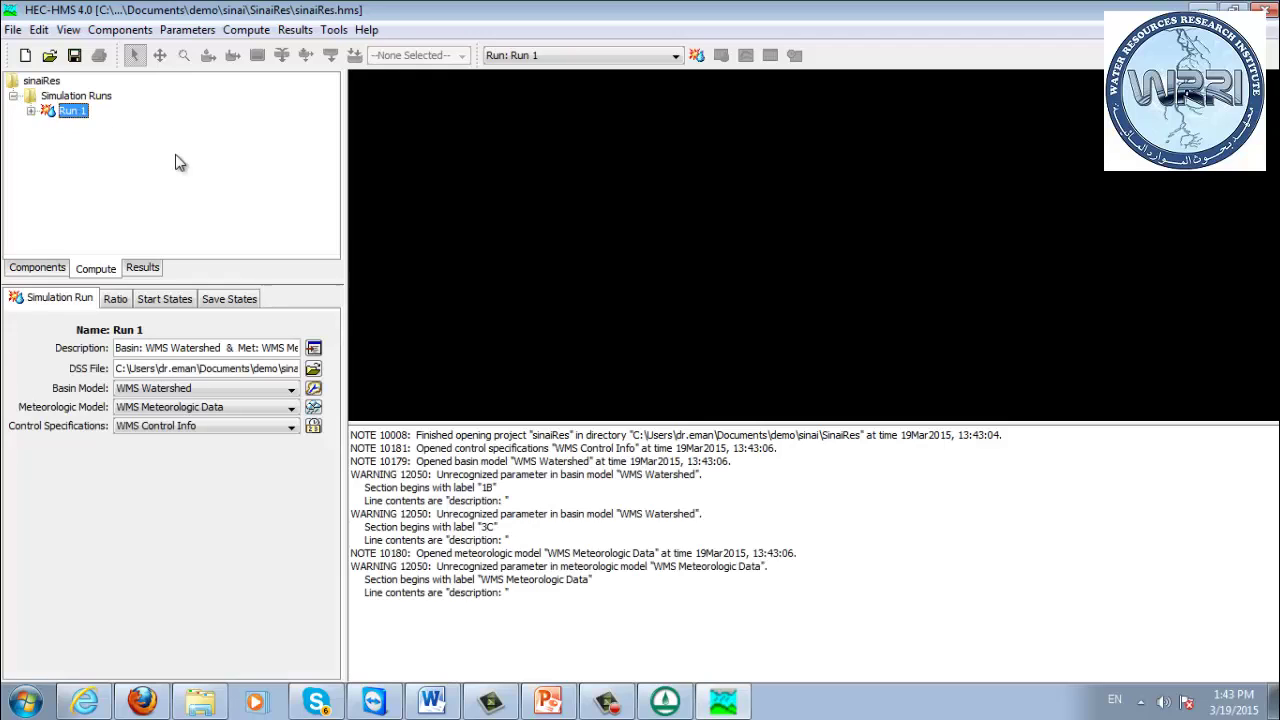
pyautogui.click(697, 56)
pyautogui.click(595, 274)
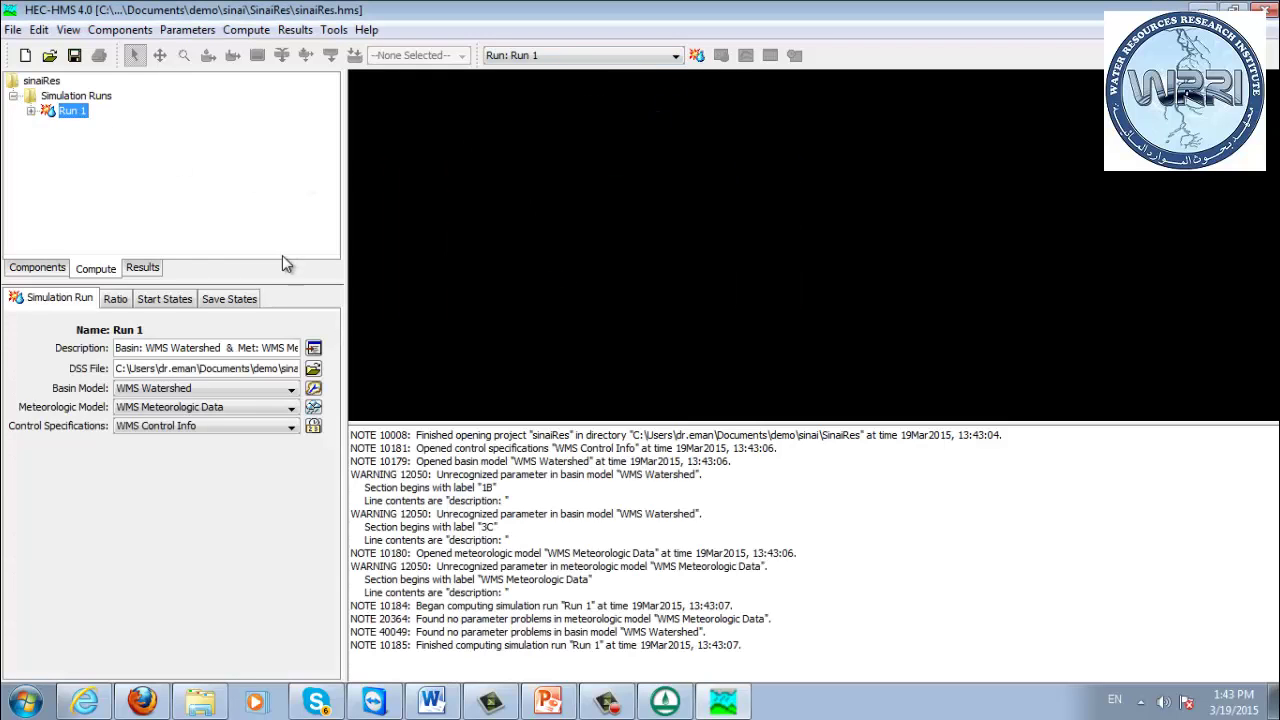
# - Open Run 1's results for subbasin 1B and examine its precipitation and outflow graph in an enlarged window
pyautogui.click(143, 268)
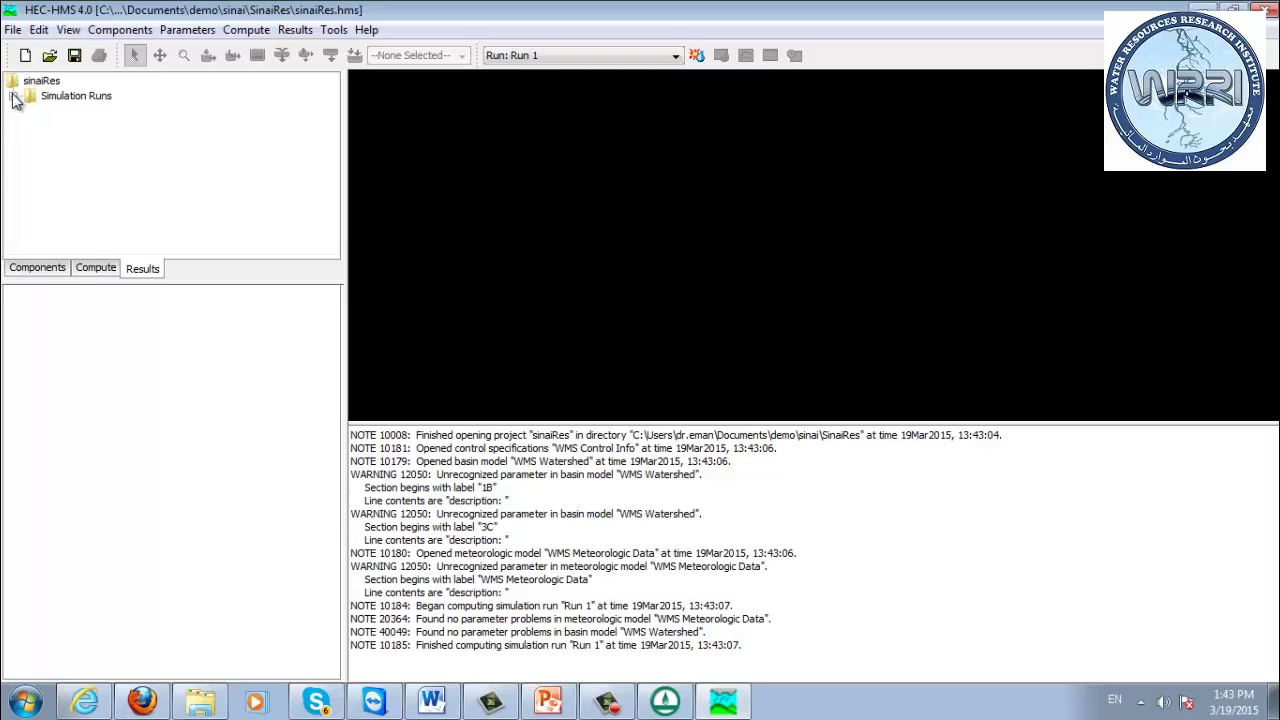
pyautogui.click(13, 96)
pyautogui.doubleClick(70, 111)
pyautogui.doubleClick(85, 144)
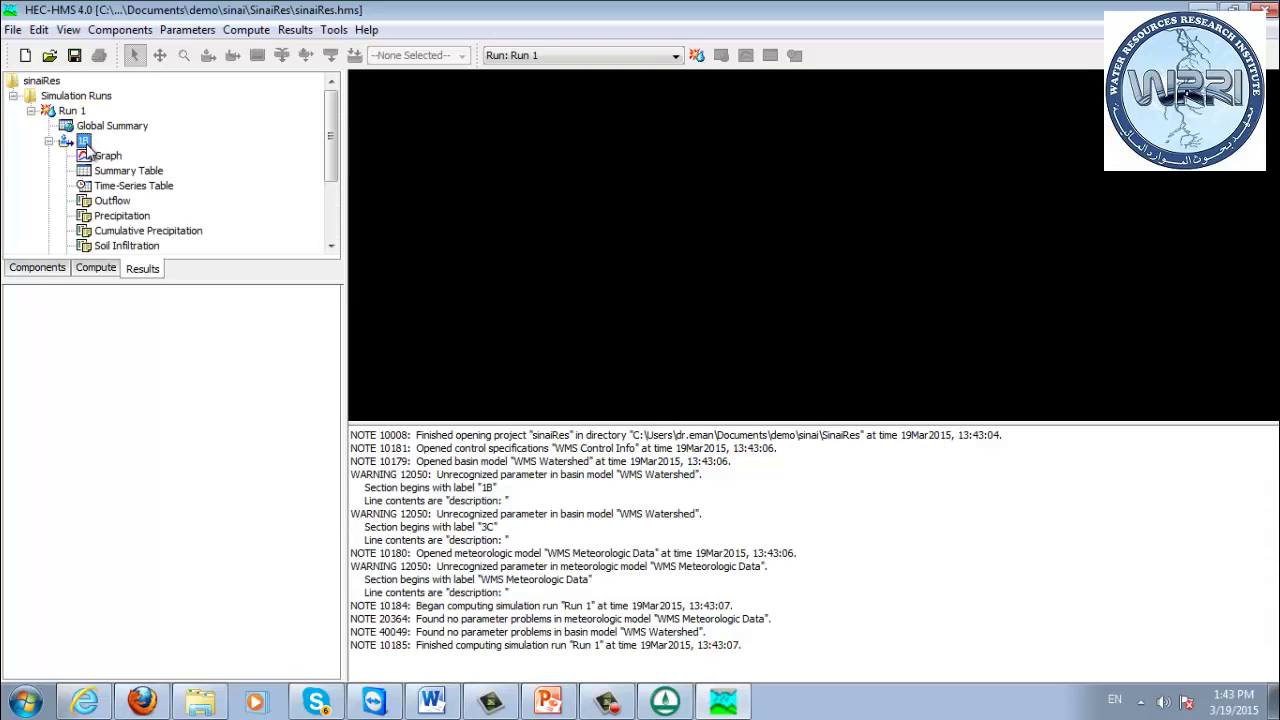
pyautogui.click(100, 158)
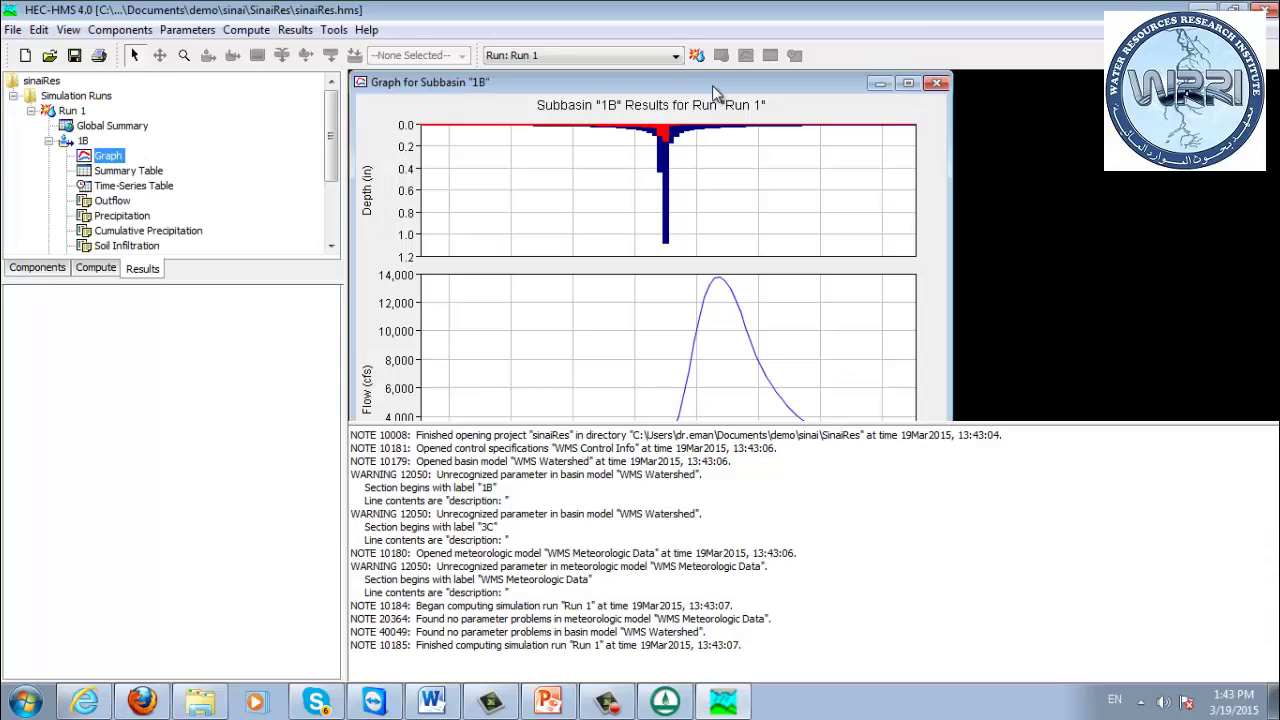
pyautogui.doubleClick(712, 85)
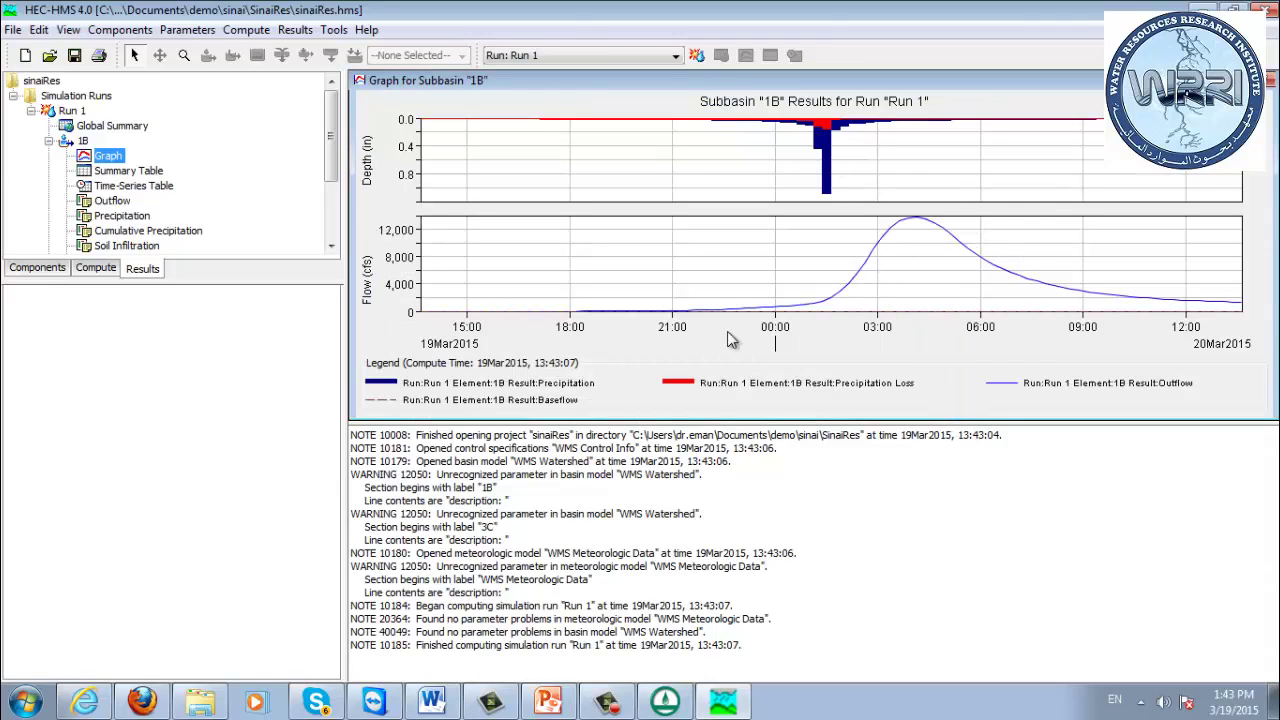
# - Review subbasin 1B's summary table and time-series table, and close both result windows
pyautogui.click(125, 172)
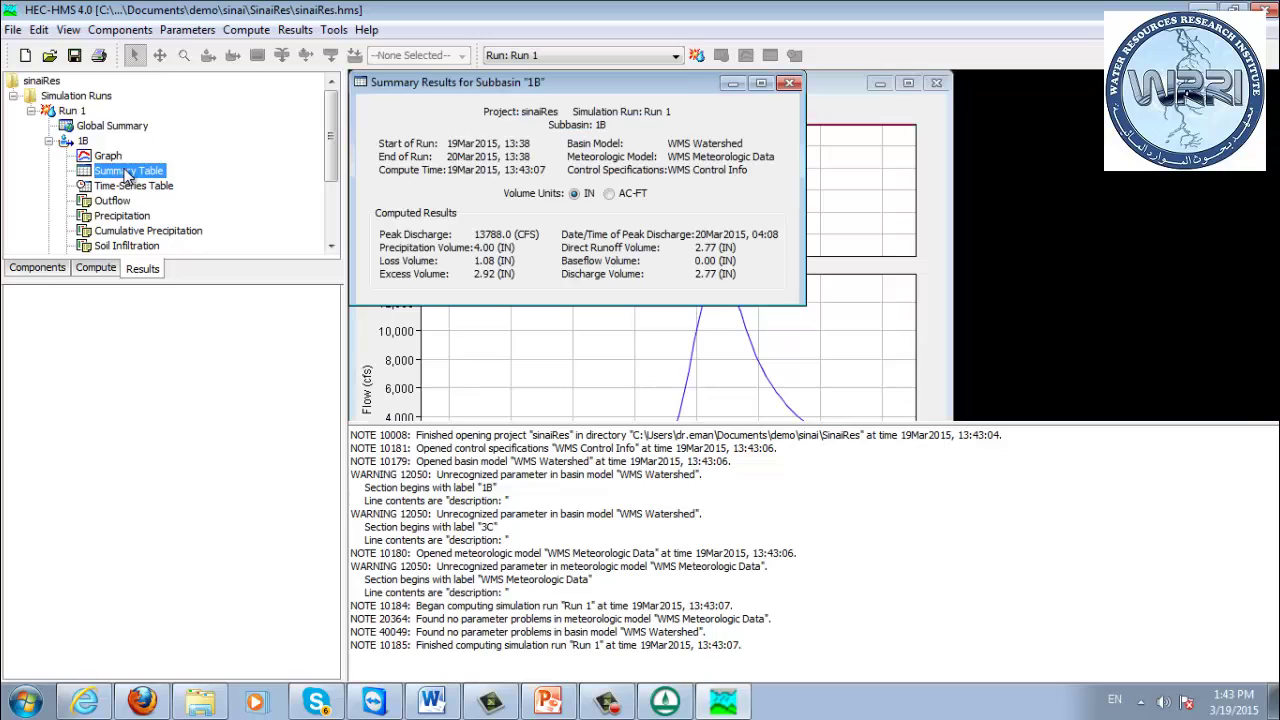
pyautogui.click(130, 187)
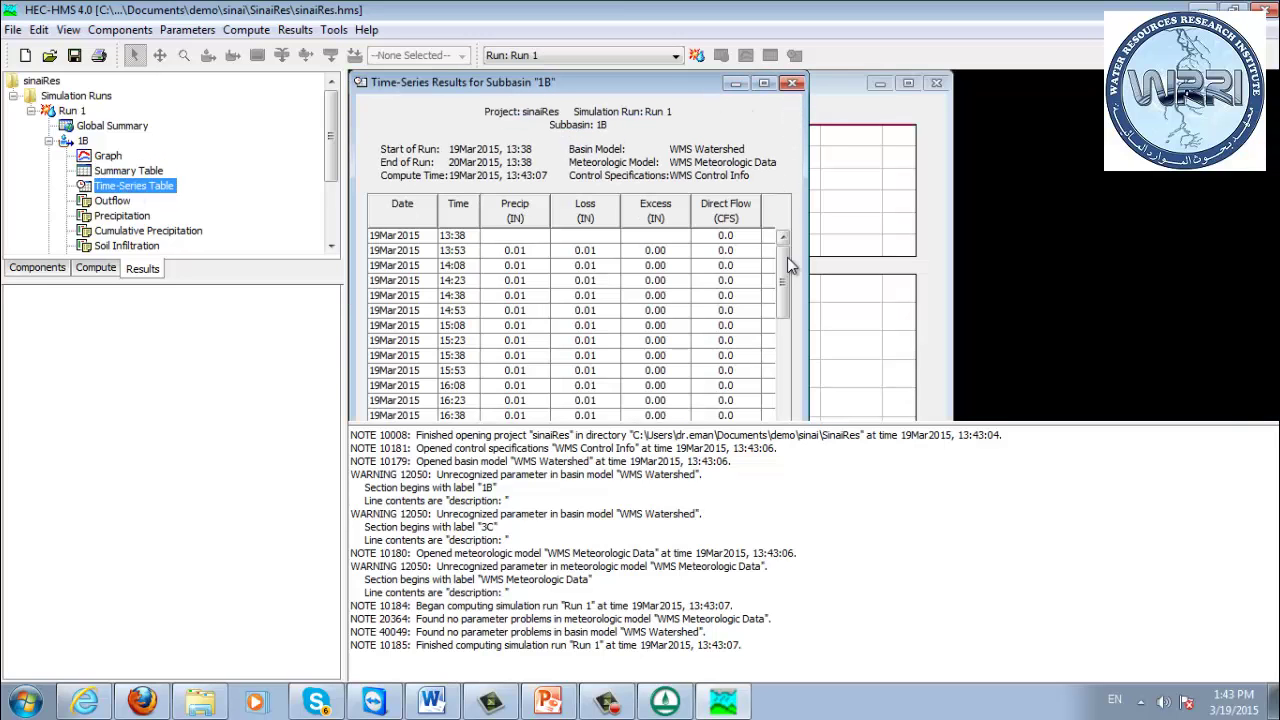
pyautogui.moveTo(787, 264)
pyautogui.mouseDown()
pyautogui.moveTo(778, 397)
pyautogui.moveTo(782, 244)
pyautogui.mouseUp()
pyautogui.click(793, 83)
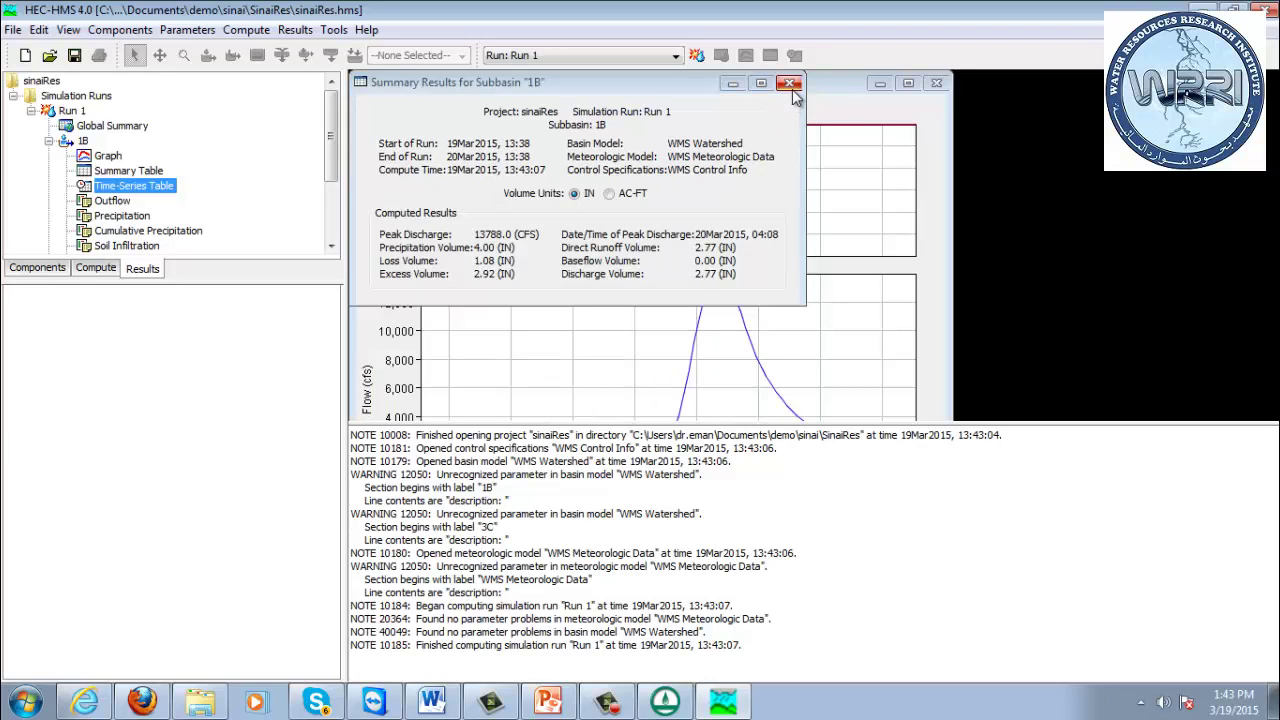
pyautogui.click(790, 84)
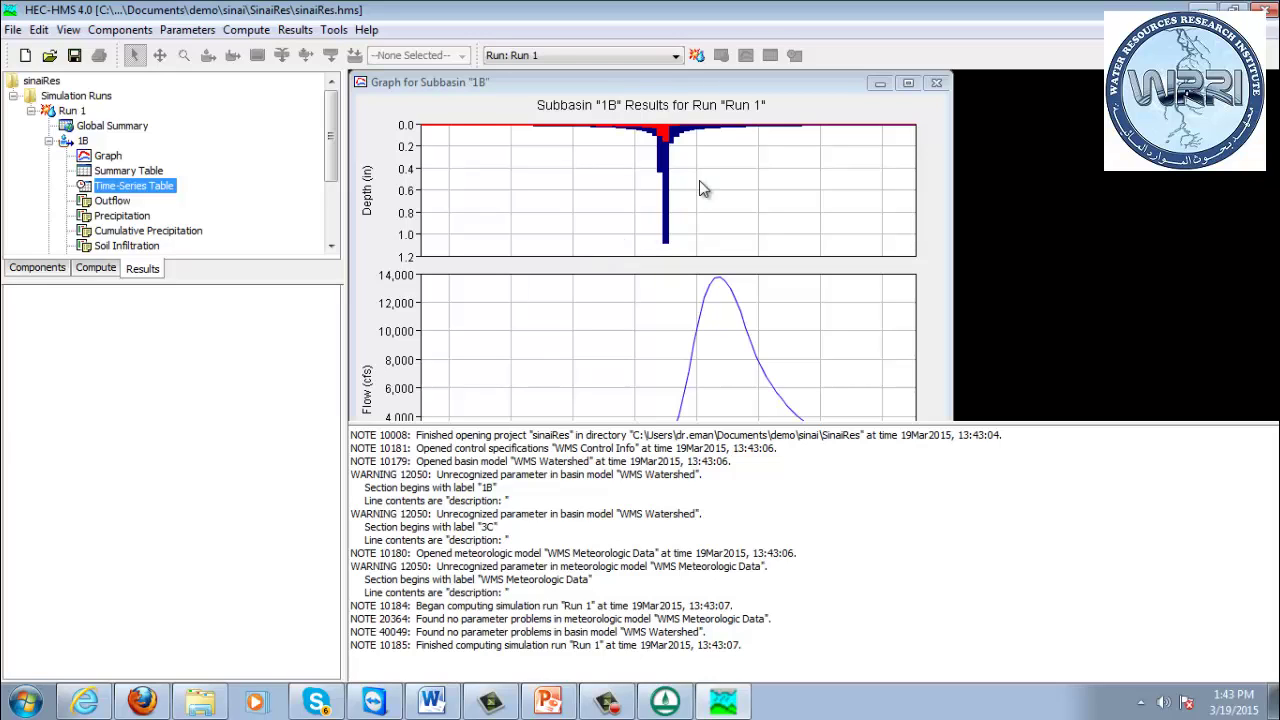
# - Enlarge the subbasin 1B graph again, and exit HEC-HMS without saving the project changes
pyautogui.doubleClick(660, 82)
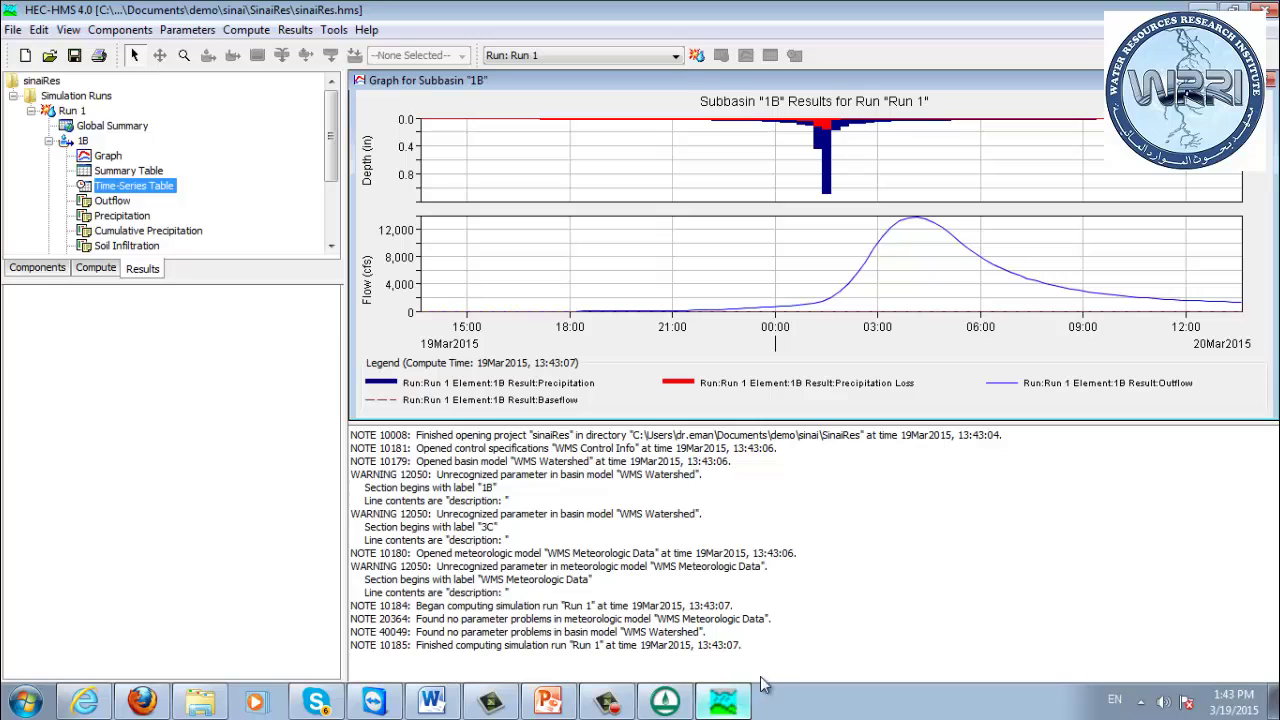
pyautogui.click(1271, 9)
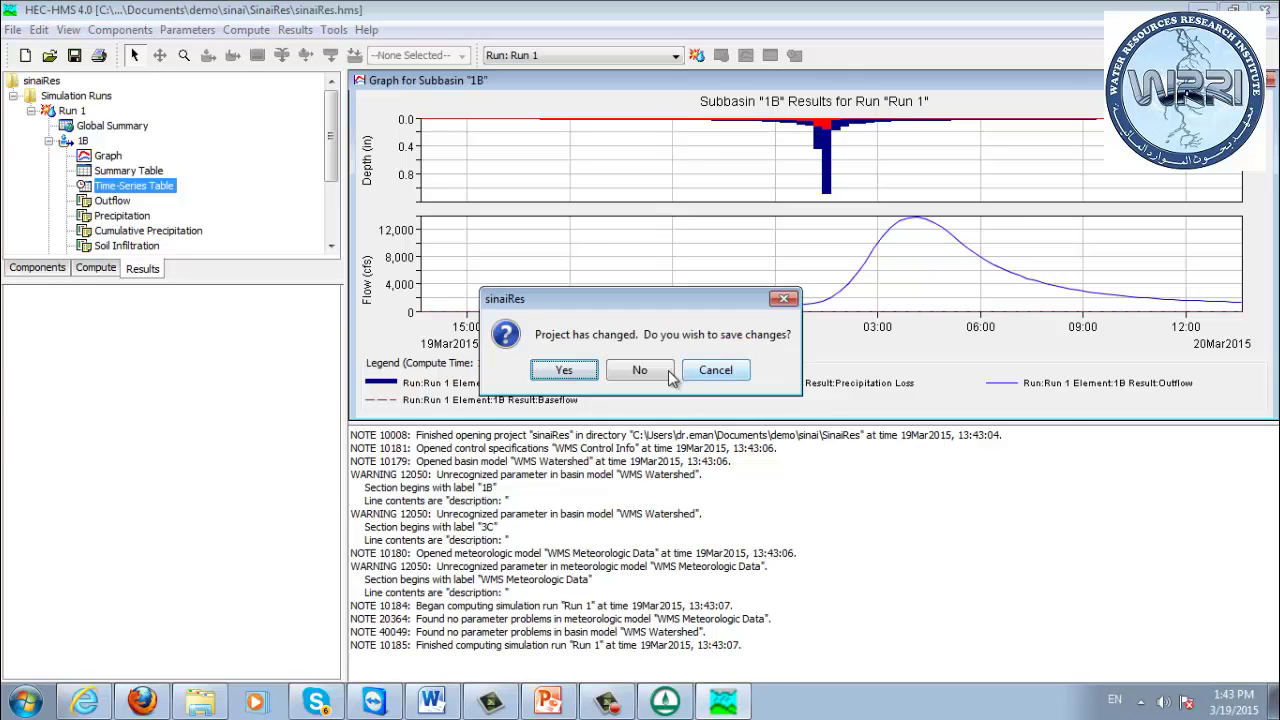
pyautogui.click(640, 370)
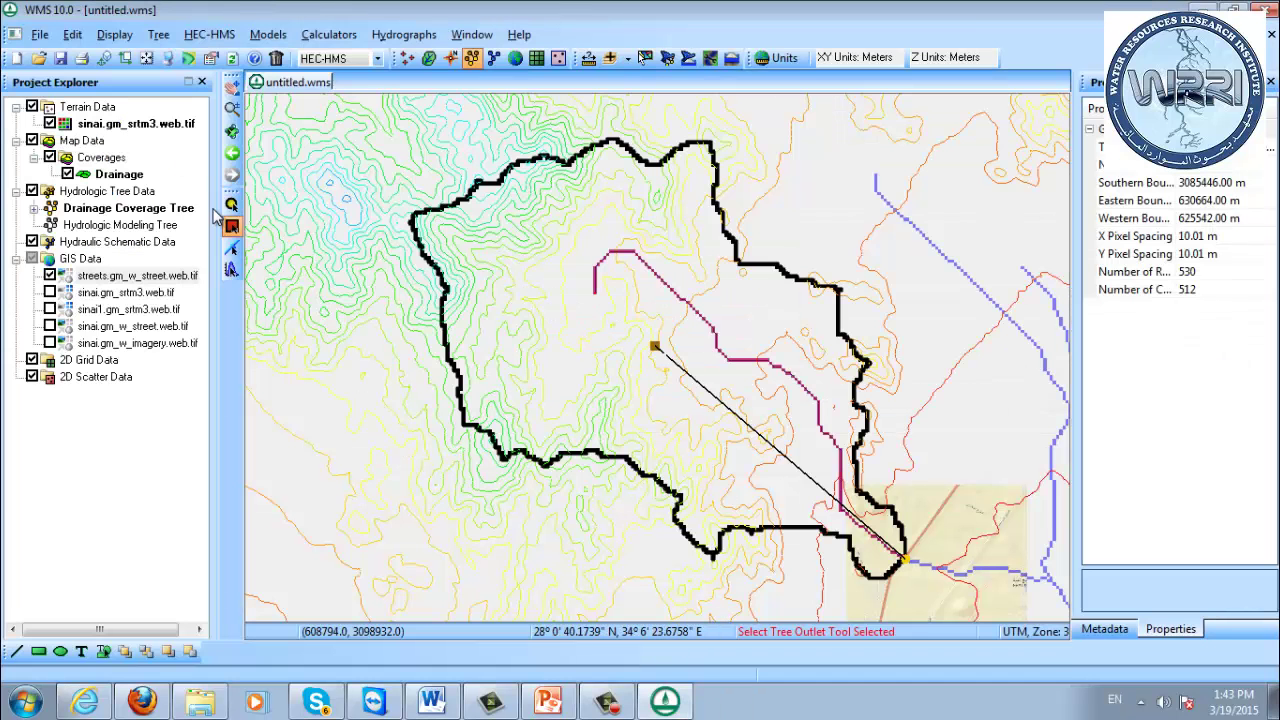
# - In WMS, add a reservoir at the watershed outlet 3C
pyautogui.click(231, 204)
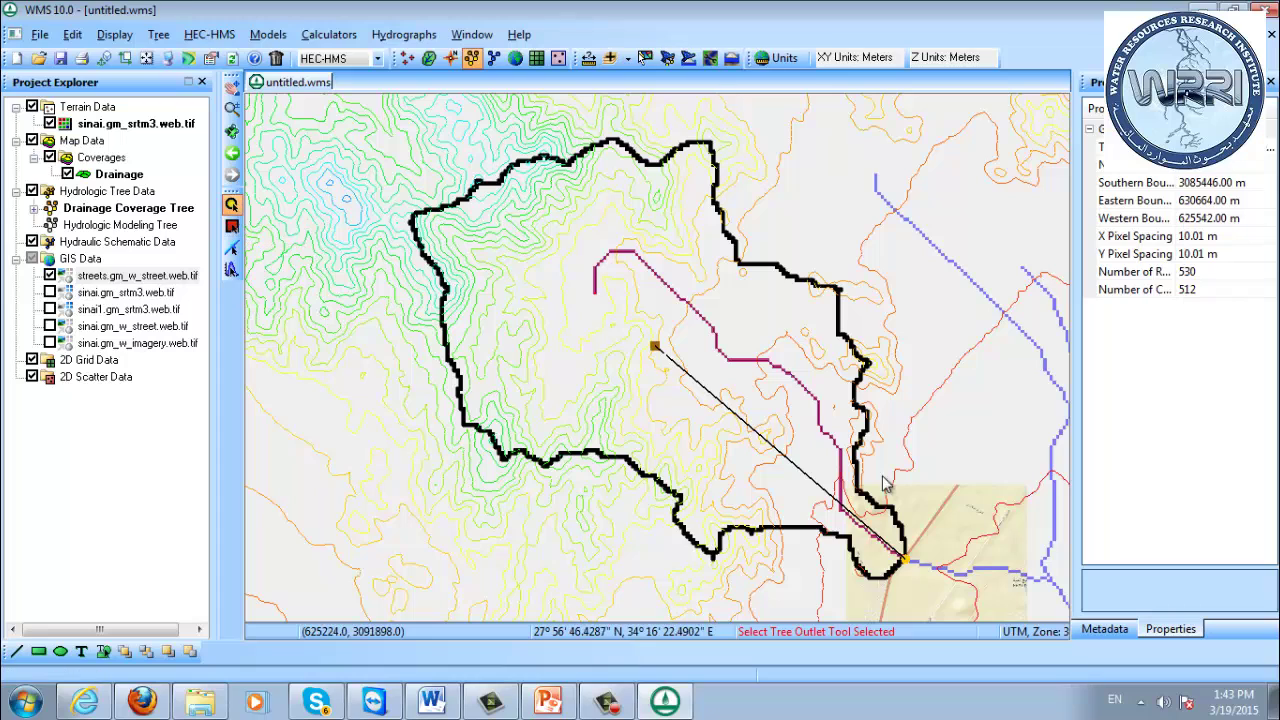
pyautogui.click(904, 563)
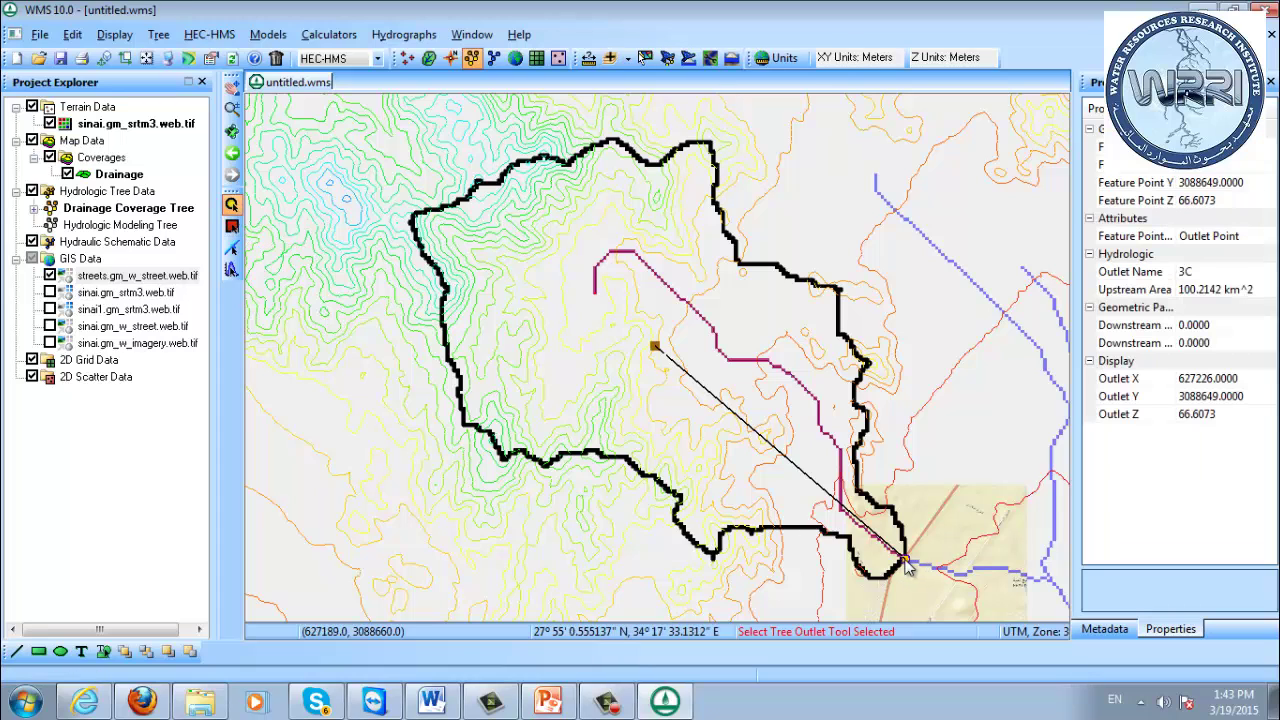
pyautogui.rightClick(906, 563)
pyautogui.moveTo(980, 476)
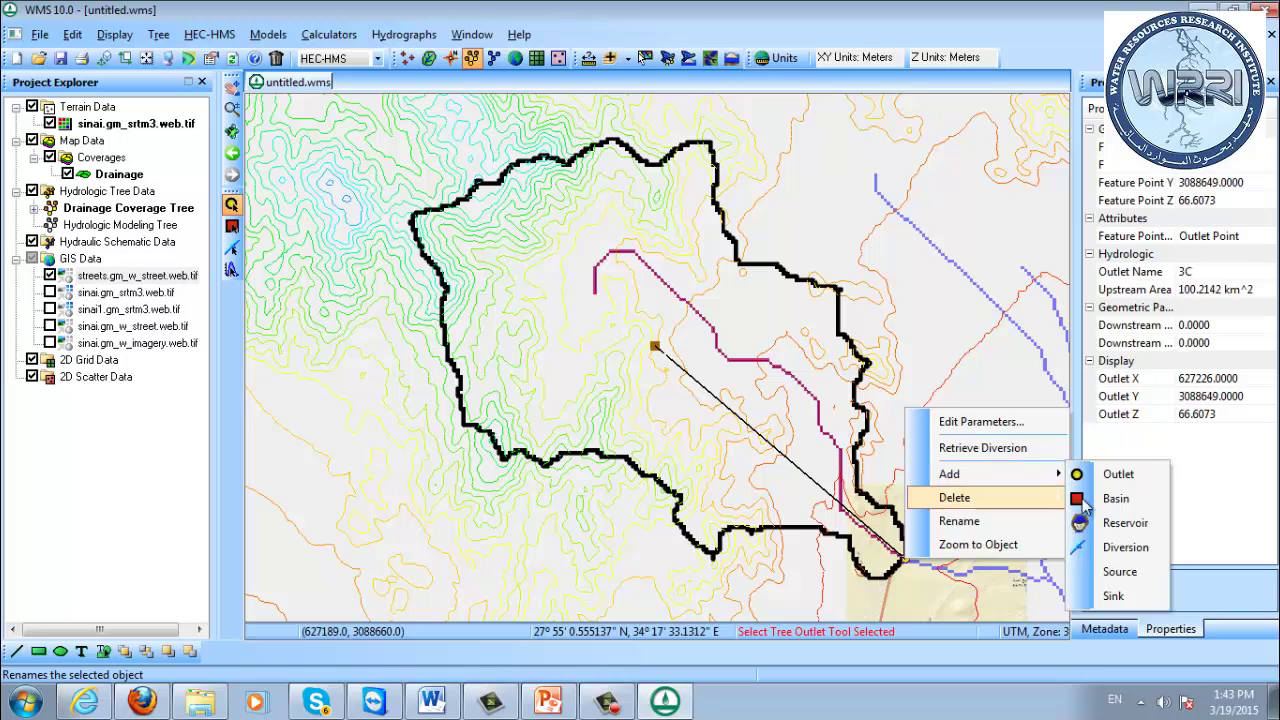
pyautogui.click(1100, 524)
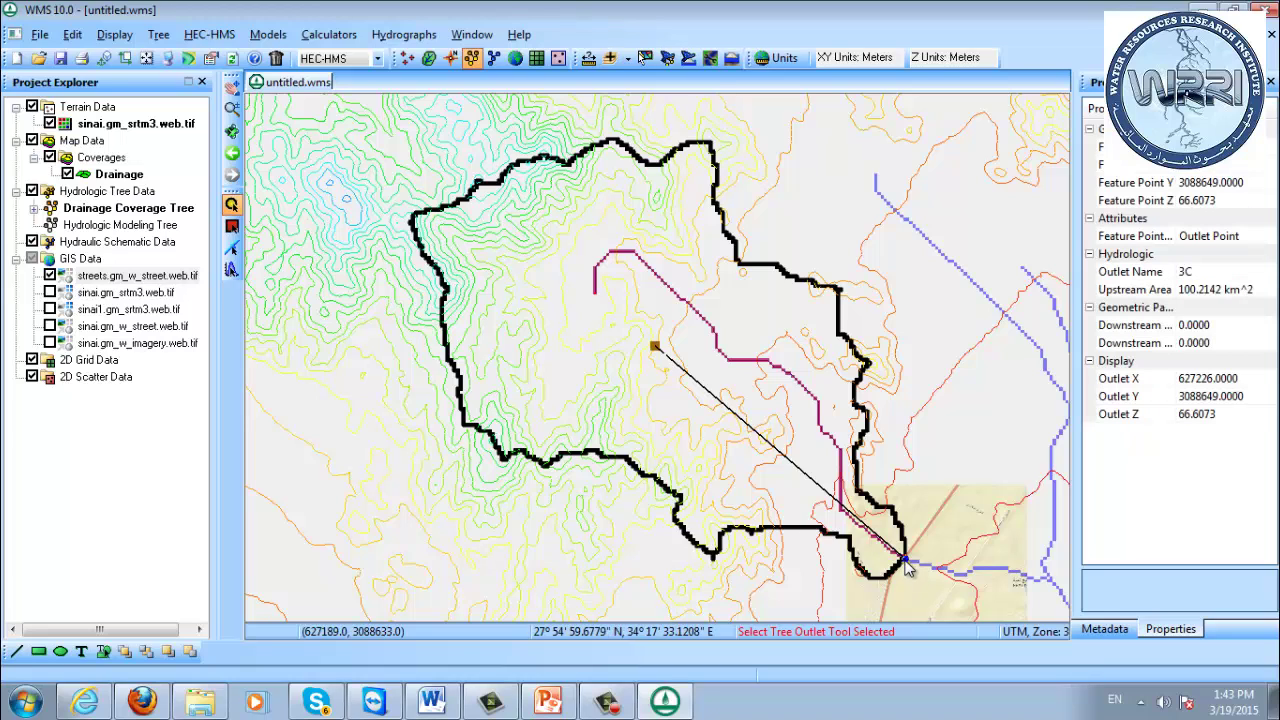
# - Examine the routing method options for reservoir 3C in the HMS properties, and leave them without applying changes
pyautogui.click(209, 34)
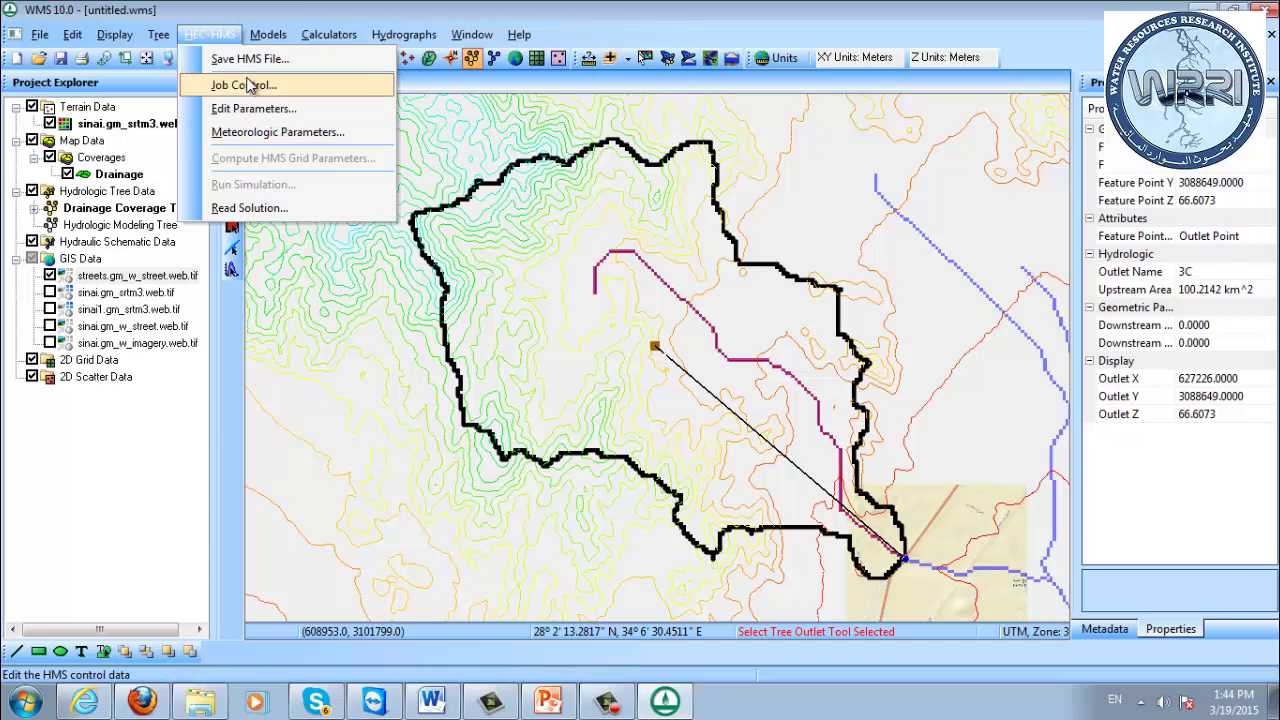
pyautogui.click(255, 108)
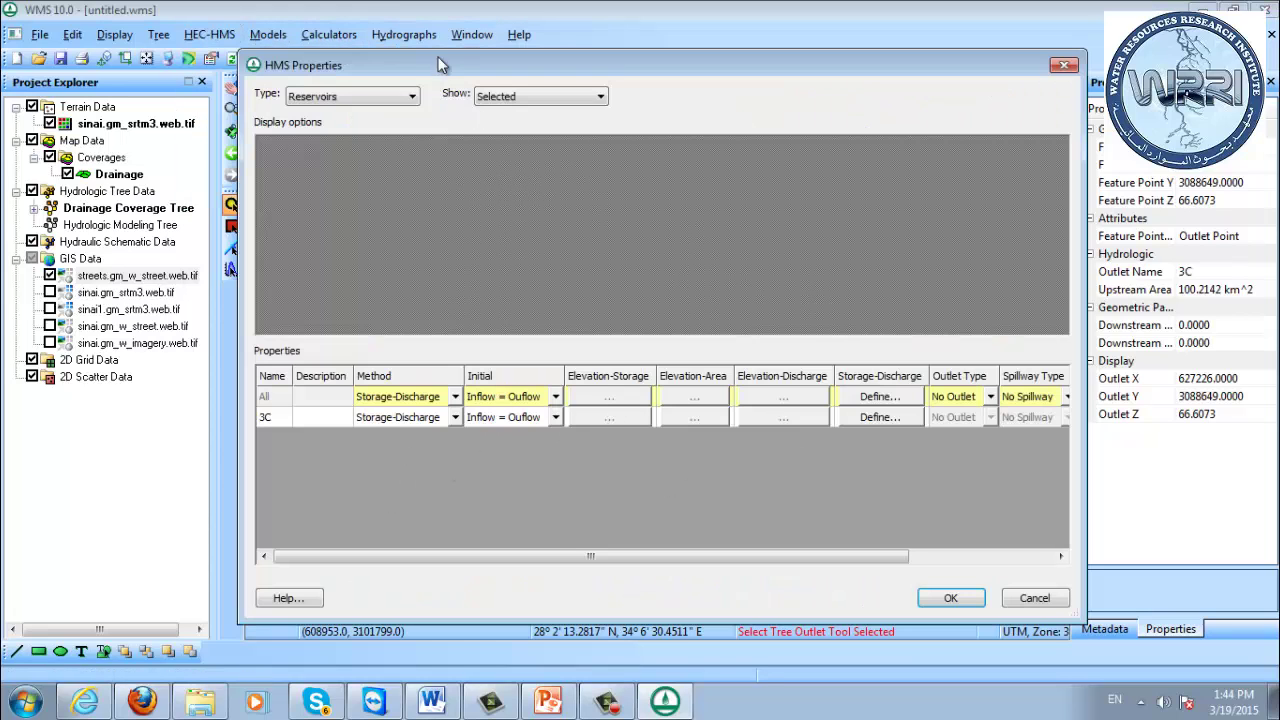
pyautogui.moveTo(440, 65); pyautogui.dragTo(232, 52)
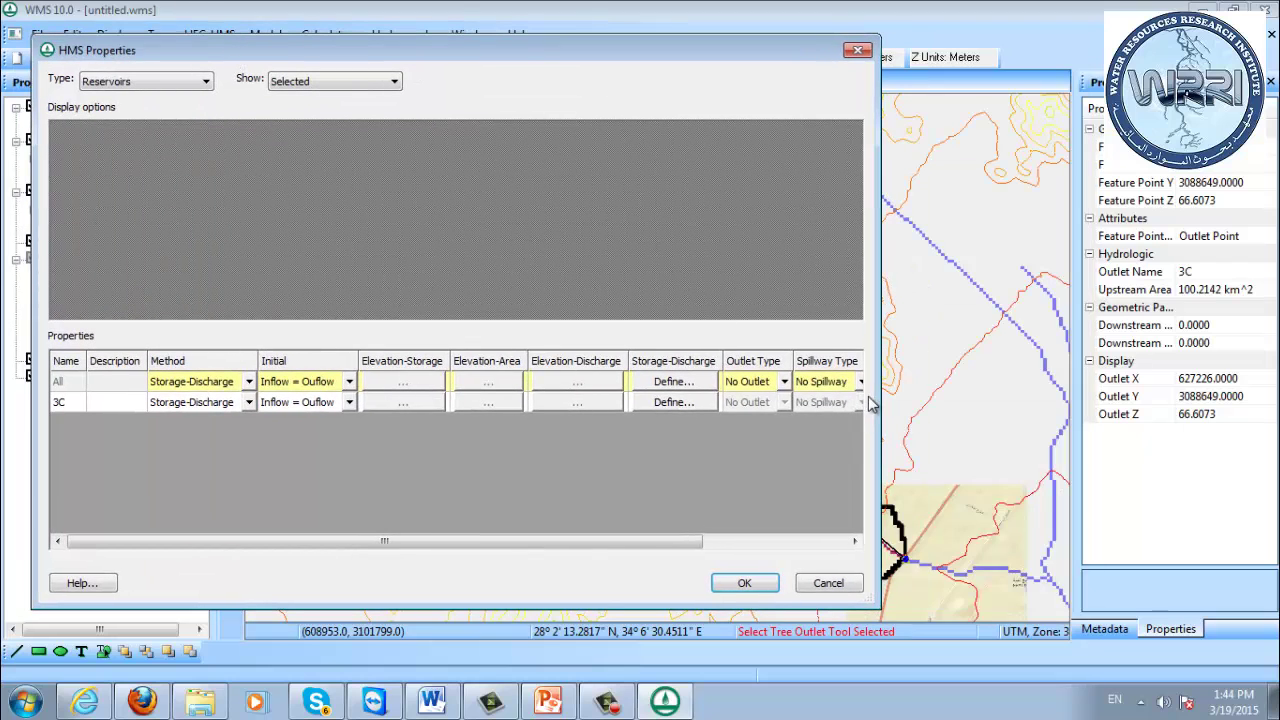
pyautogui.moveTo(879, 405); pyautogui.dragTo(1219, 397)
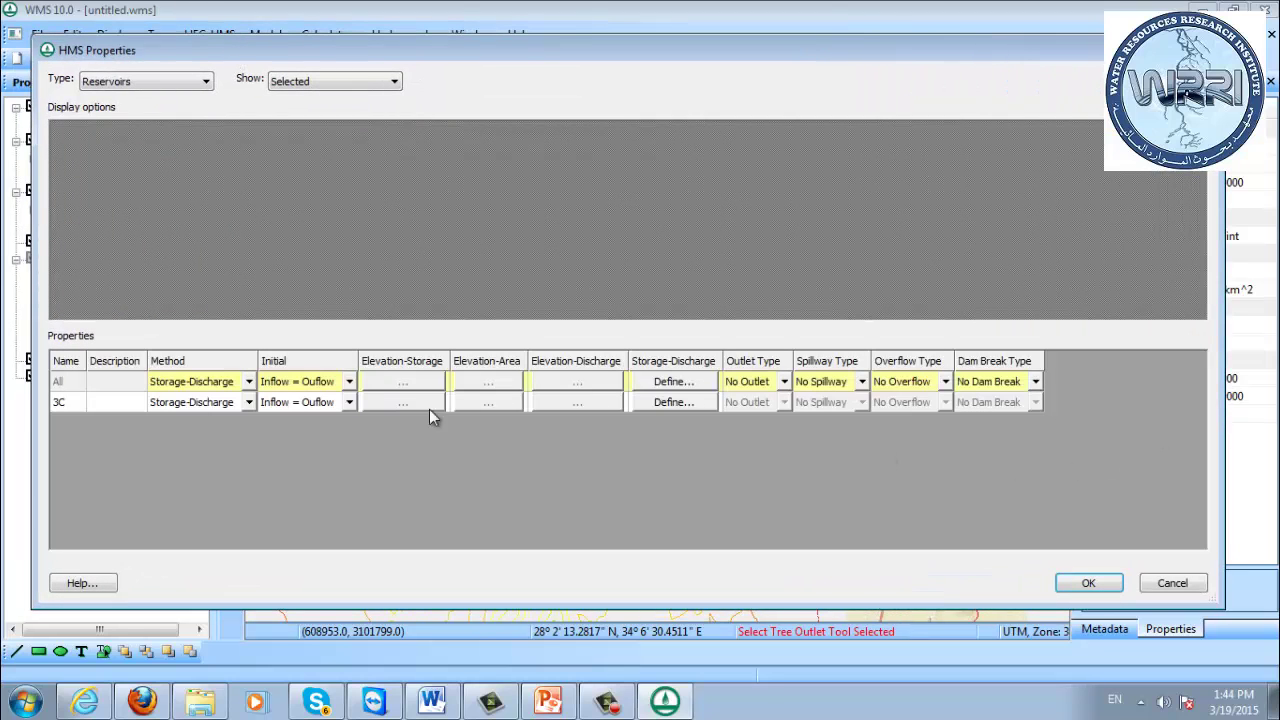
pyautogui.click(248, 402)
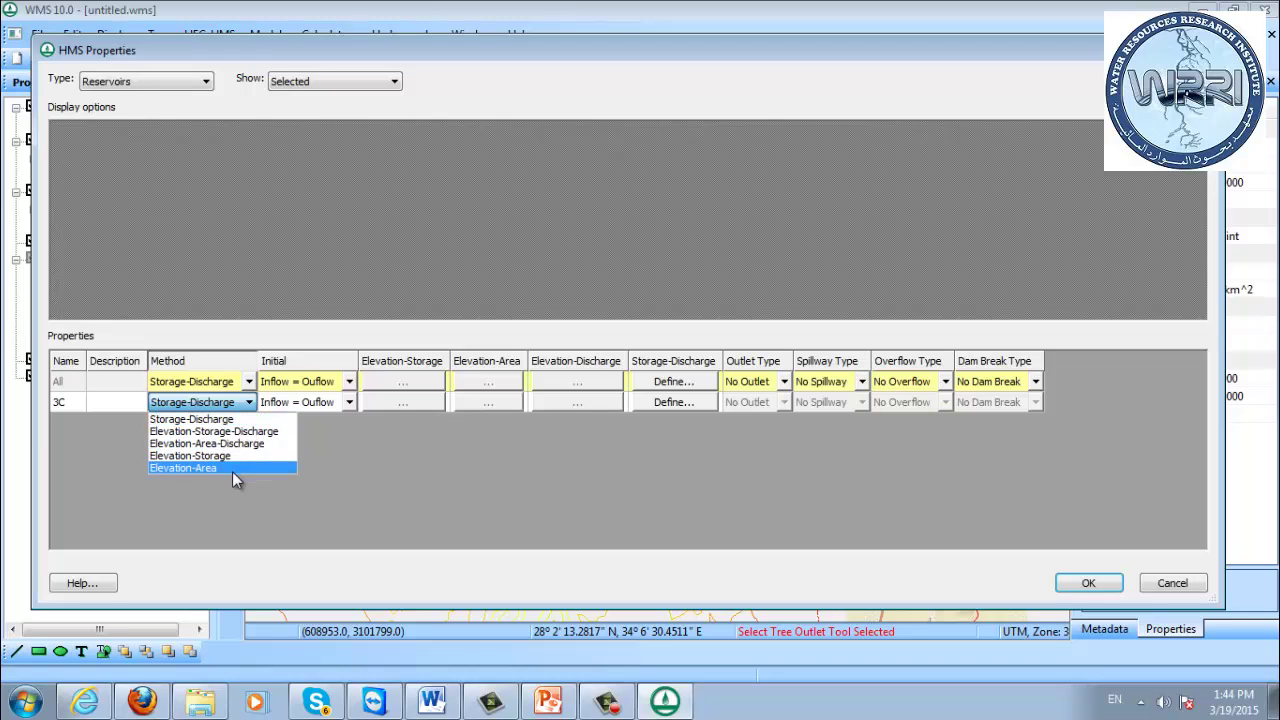
pyautogui.click(239, 403)
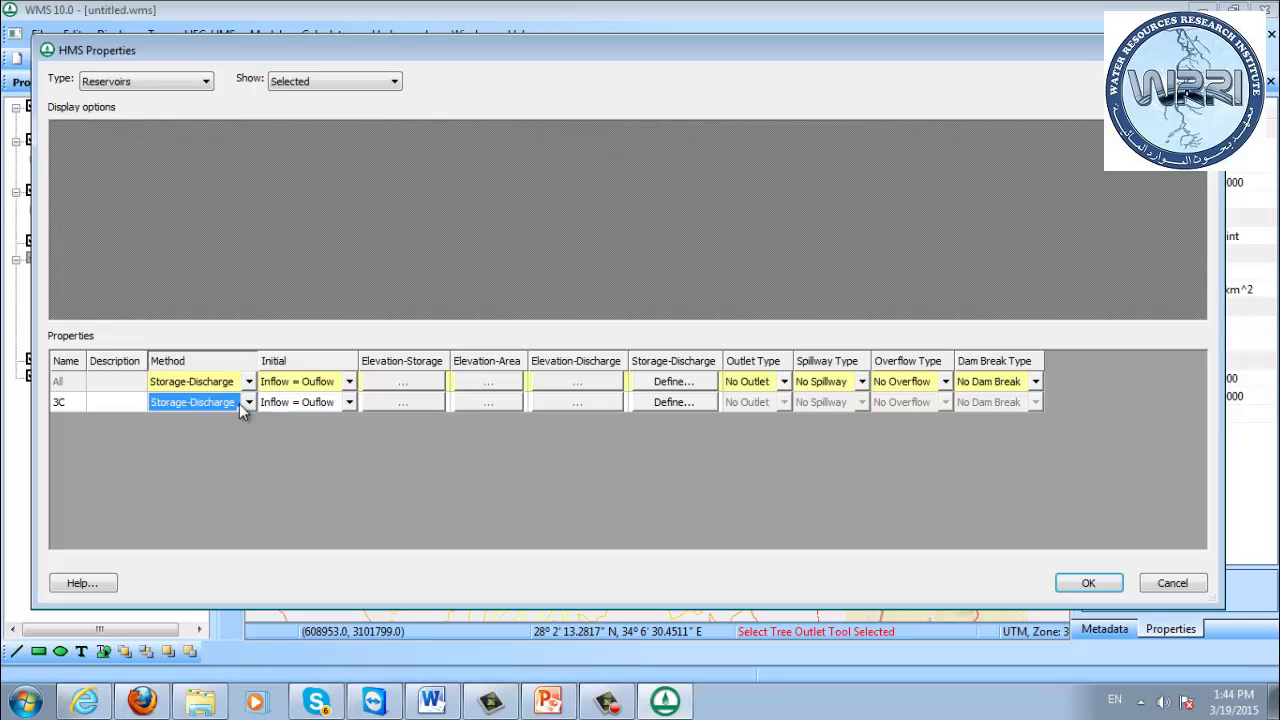
pyautogui.click(1172, 584)
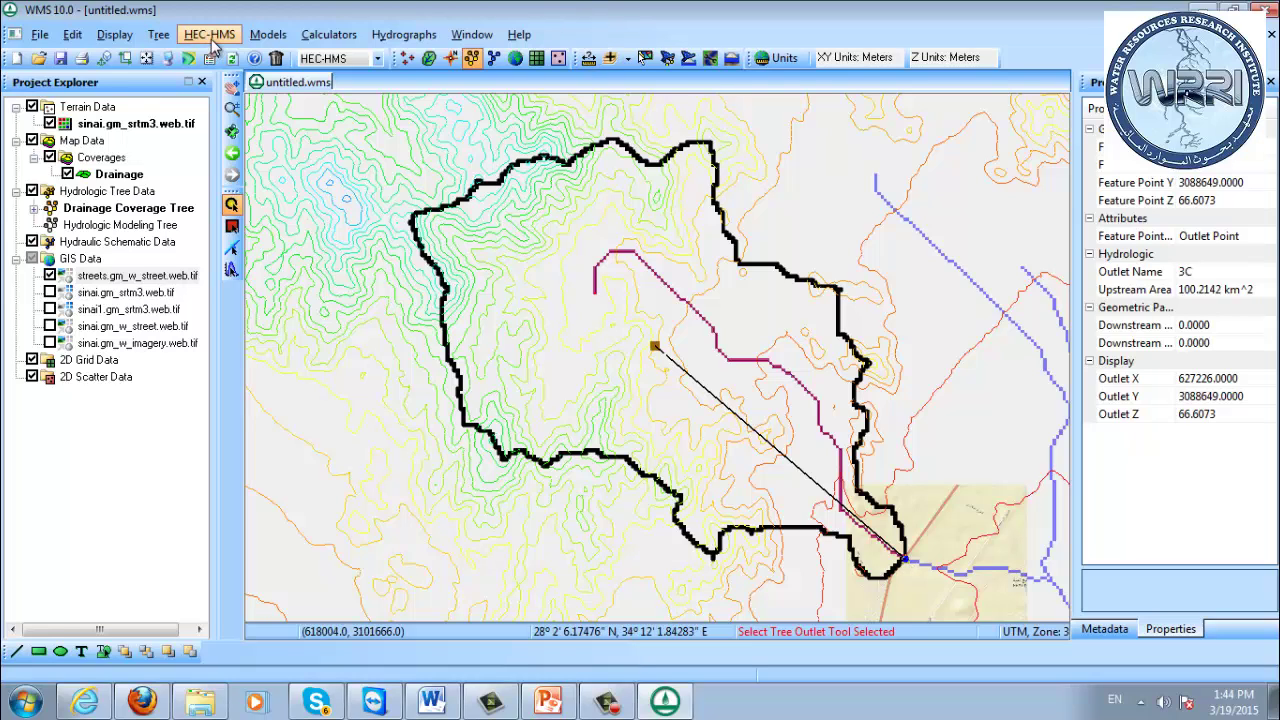
# - Open the detention basin calculator for the reservoir at outlet 3C
pyautogui.click(347, 40)
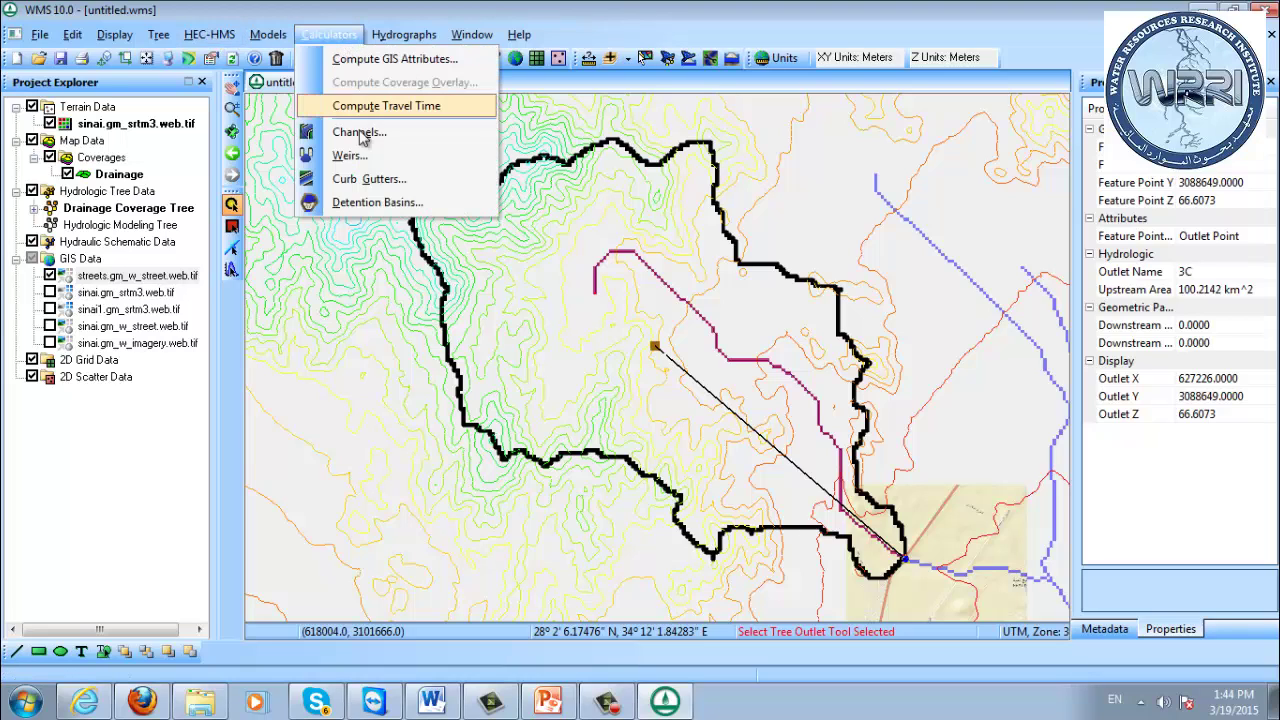
pyautogui.click(910, 566)
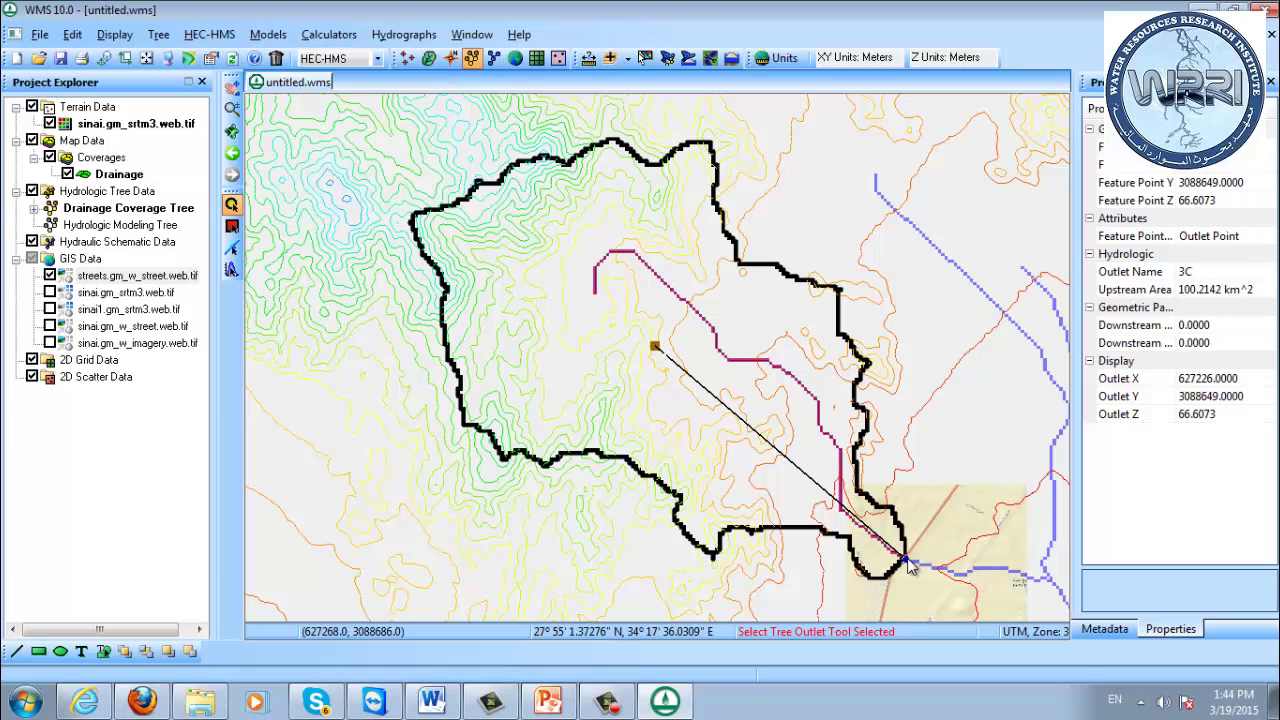
pyautogui.click(342, 37)
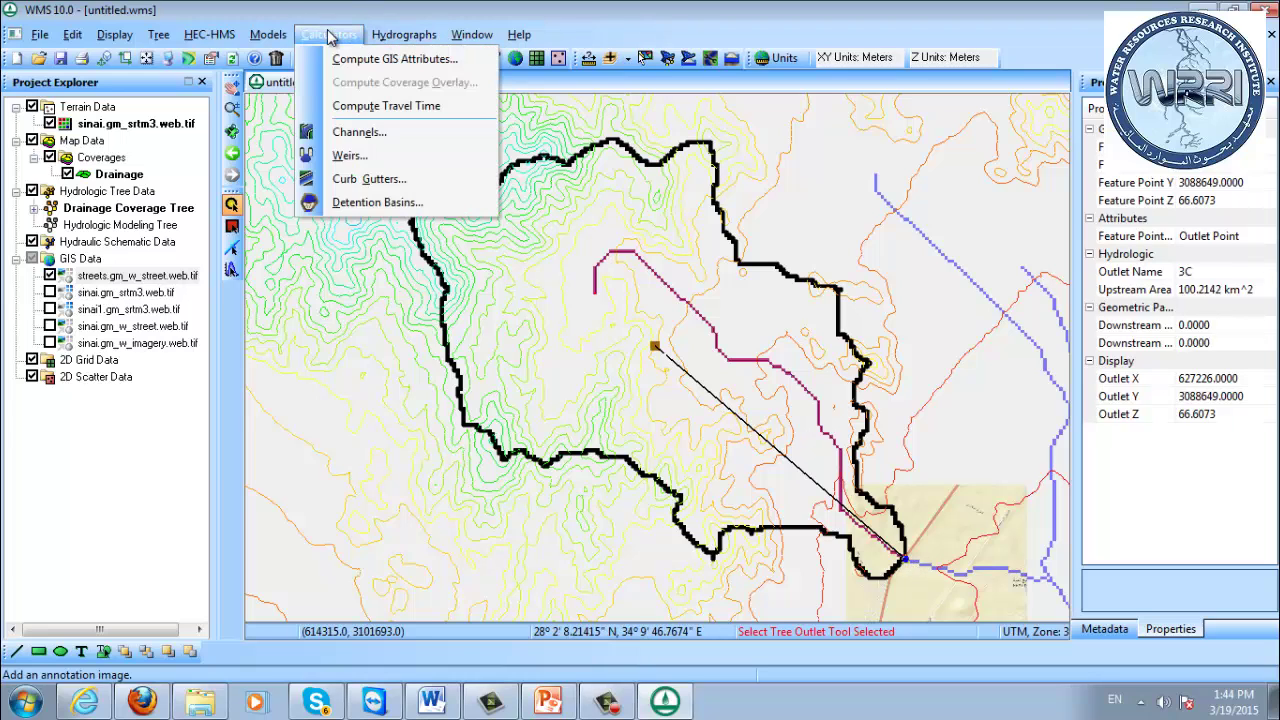
pyautogui.click(378, 203)
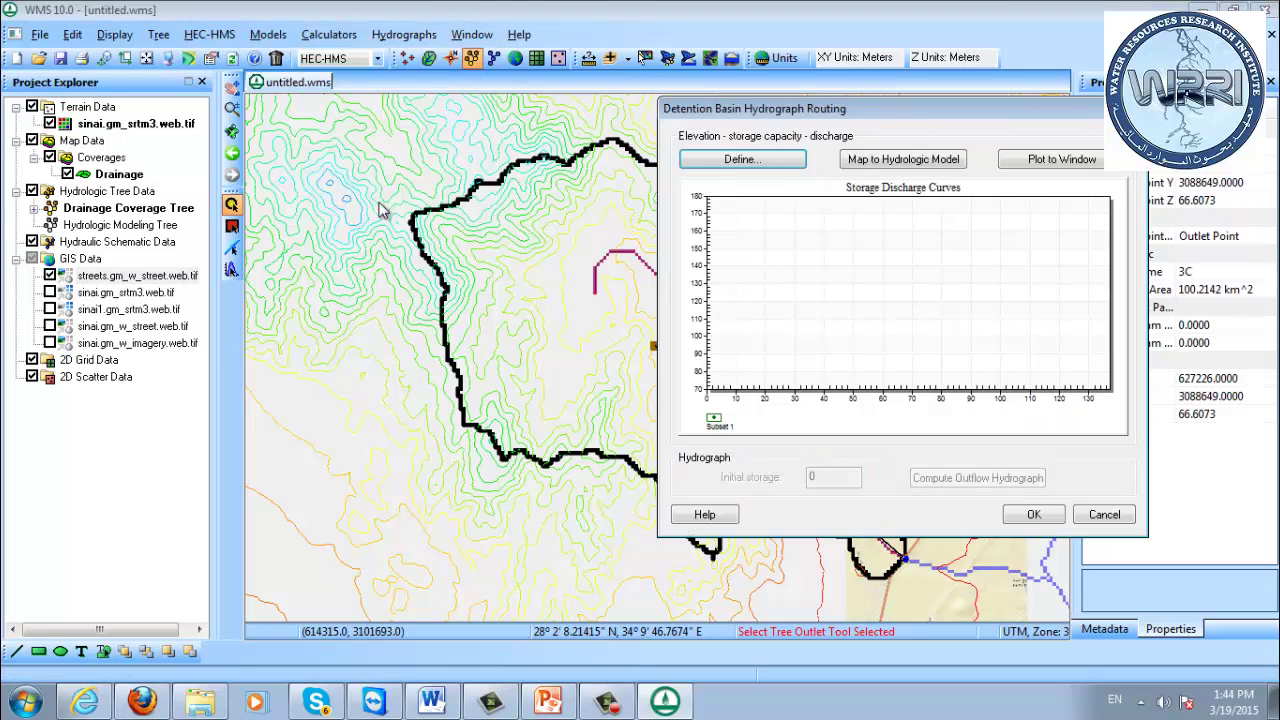
pyautogui.moveTo(789, 115); pyautogui.dragTo(848, 44)
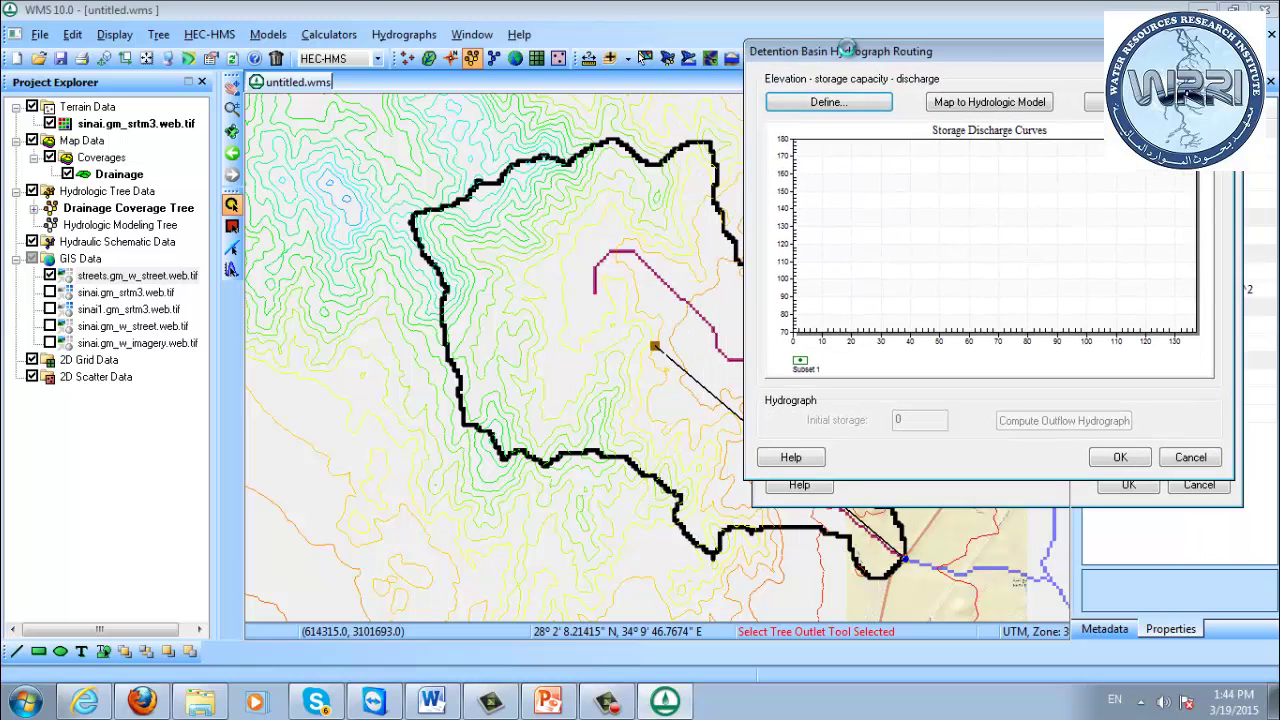
# - Define the basin's storage capacity from the DEM with an elevation of 350 ft and 25 data points
pyautogui.click(833, 98)
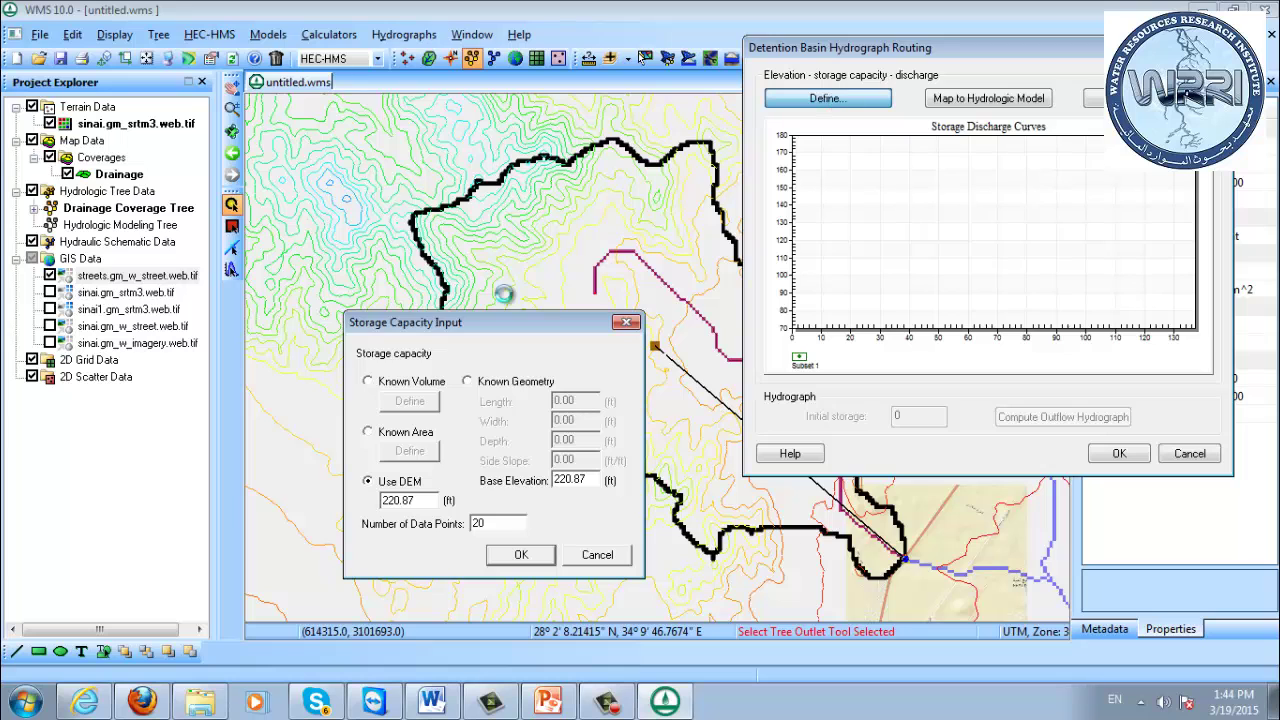
pyautogui.moveTo(452, 324); pyautogui.dragTo(714, 170)
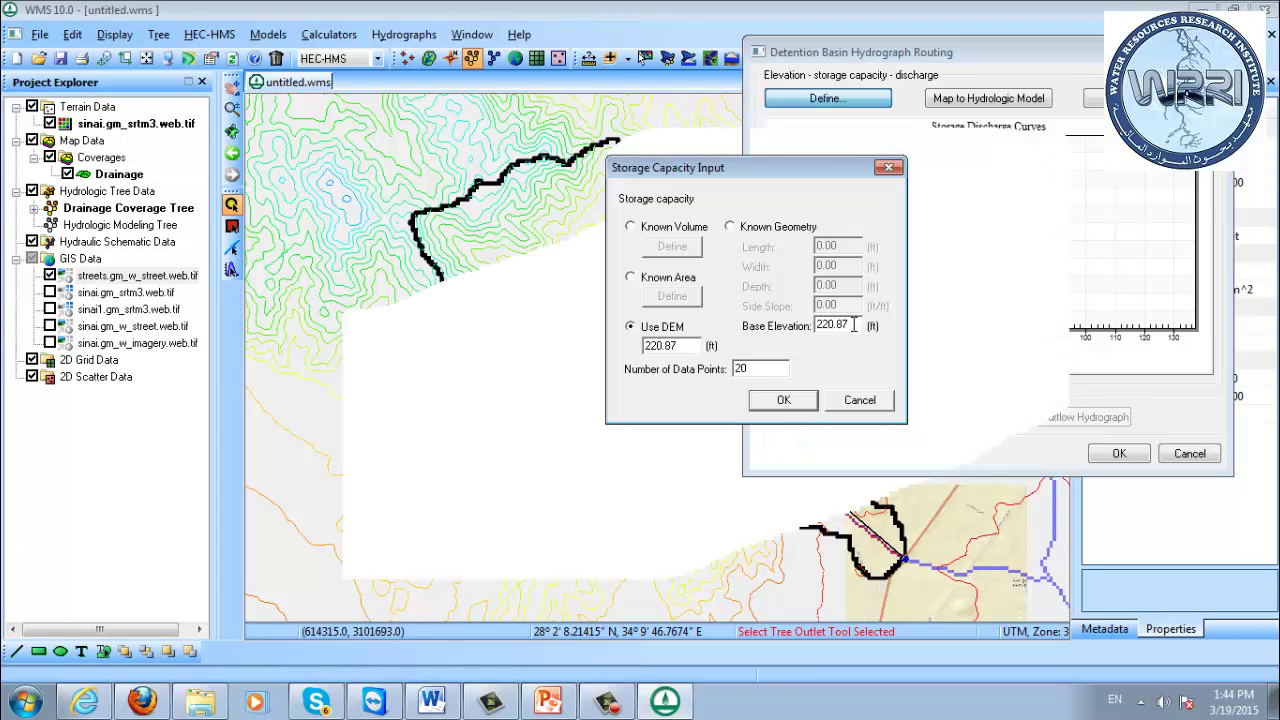
pyautogui.moveTo(848, 325); pyautogui.dragTo(789, 330)
pyautogui.moveTo(679, 346); pyautogui.dragTo(620, 341)
pyautogui.write('350')
pyautogui.press('Tab')
pyautogui.click(766, 368)
pyautogui.press('BackSpace')
pyautogui.write('5')
pyautogui.click(784, 400)
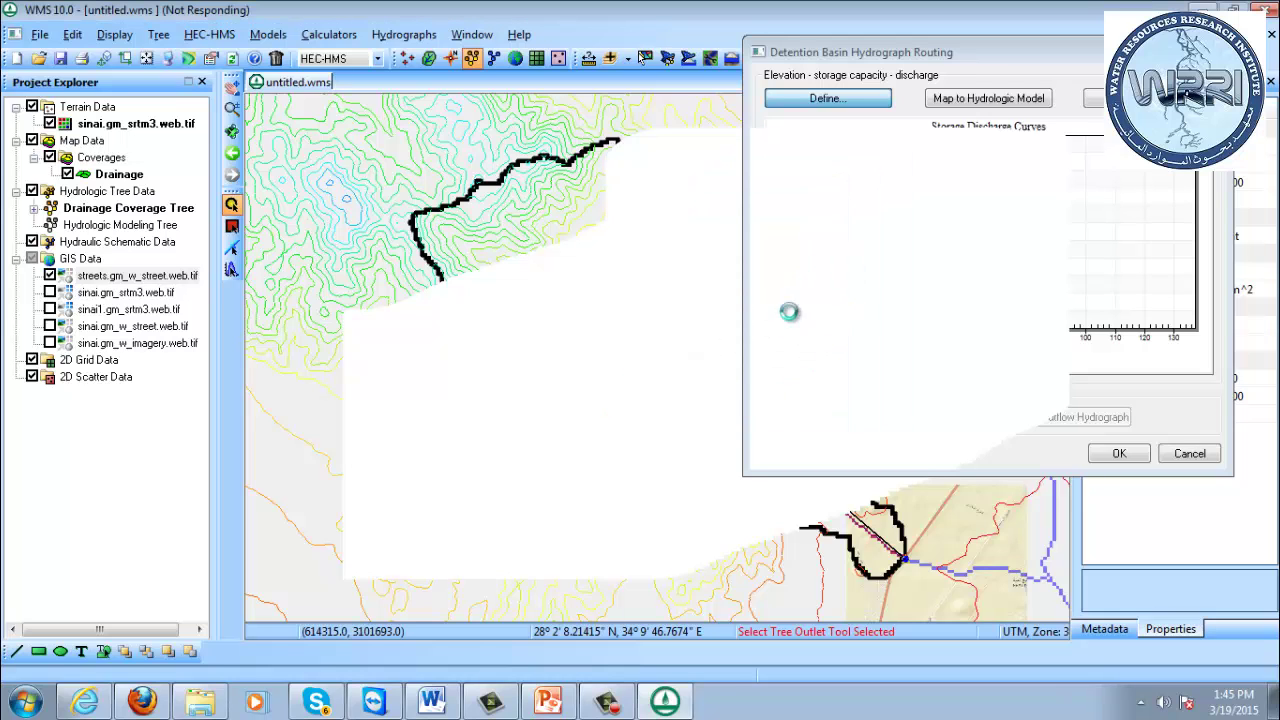
# - Examine the elevation and storage values across the whole detention basin table
pyautogui.moveTo(500, 181); pyautogui.dragTo(525, 98)
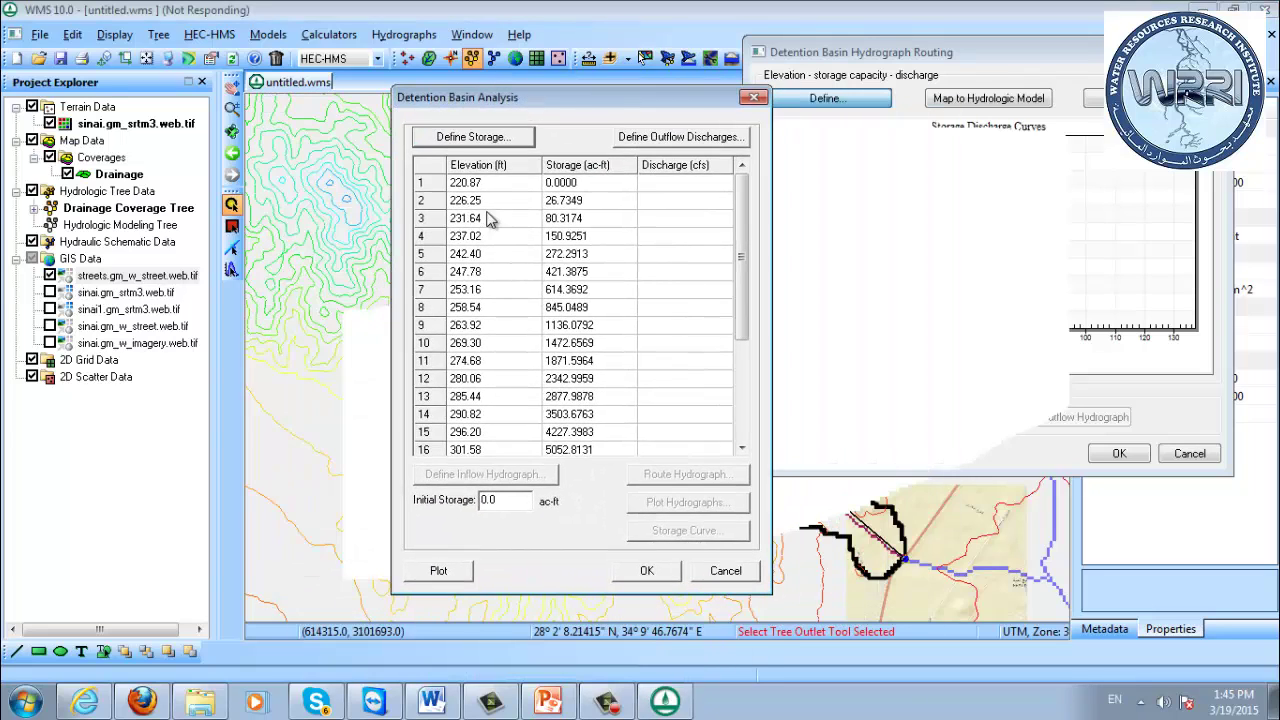
pyautogui.click(466, 186)
pyautogui.click(580, 185)
pyautogui.moveTo(750, 230); pyautogui.dragTo(748, 330)
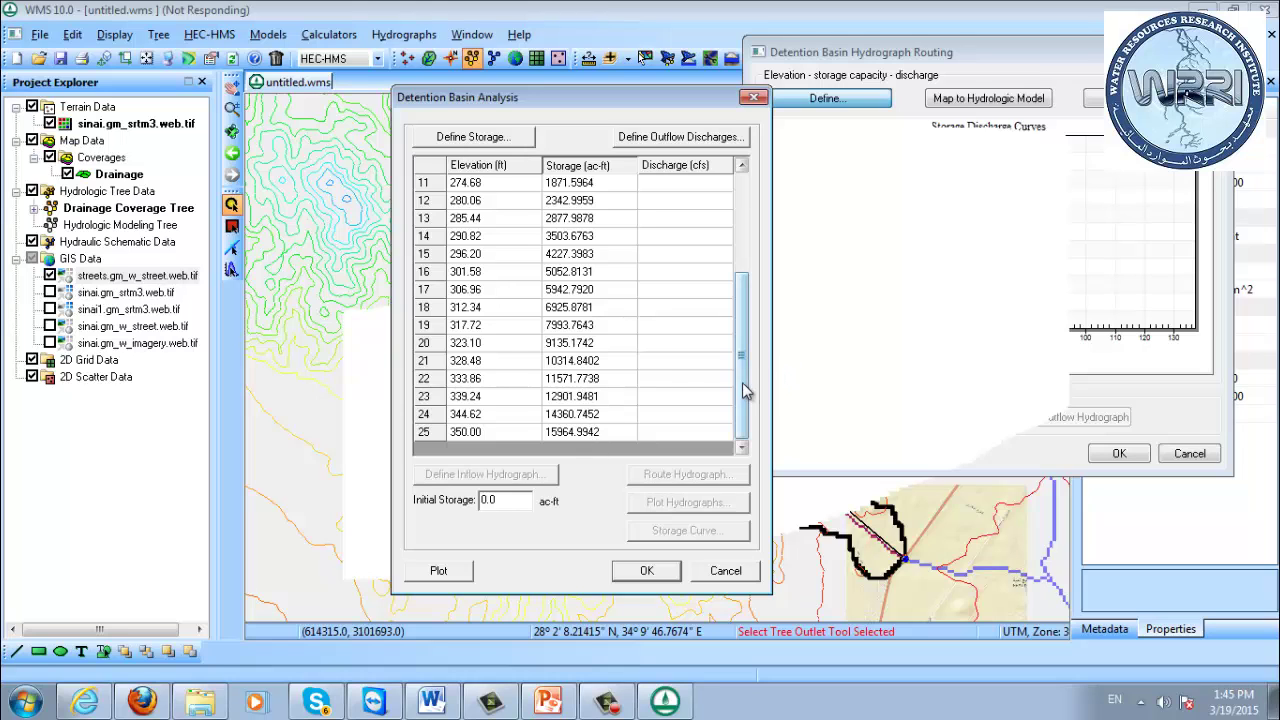
pyautogui.moveTo(740, 394); pyautogui.dragTo(737, 257)
pyautogui.moveTo(577, 202); pyautogui.dragTo(588, 398)
pyautogui.click(583, 275)
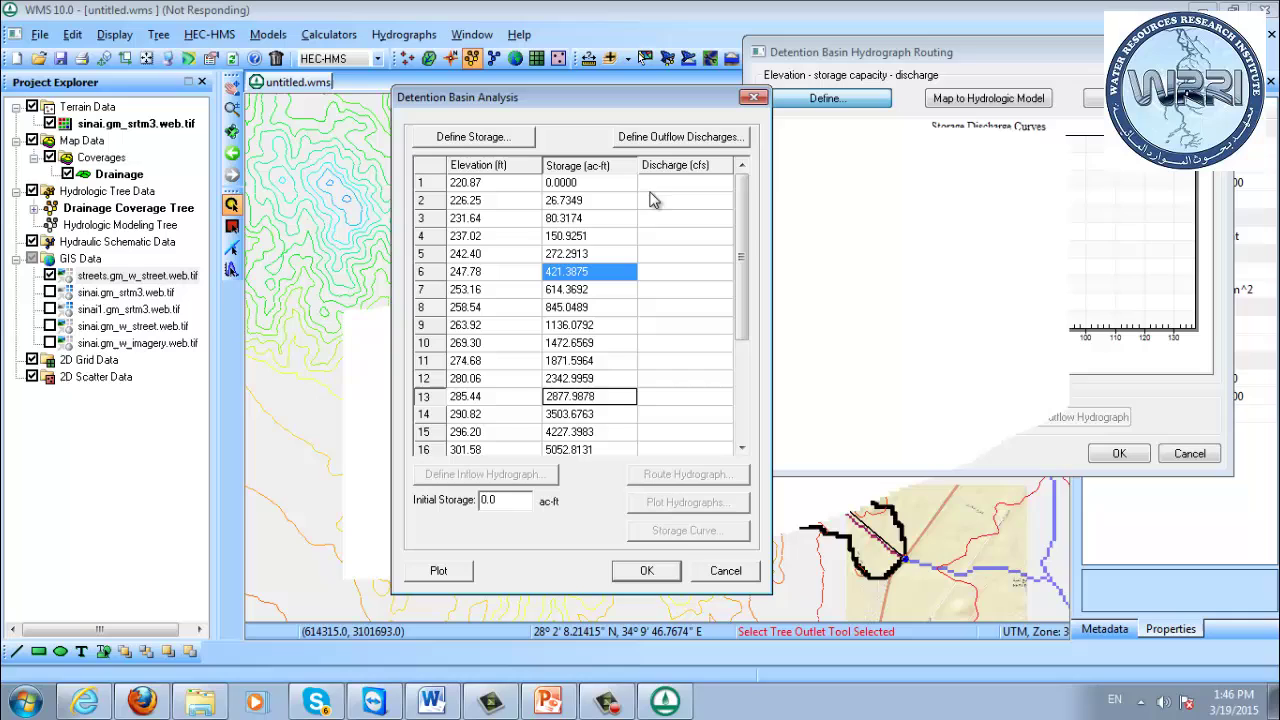
# - Add a weir to the detention basin's outflow discharges
pyautogui.click(660, 140)
pyautogui.moveTo(720, 292); pyautogui.dragTo(887, 118)
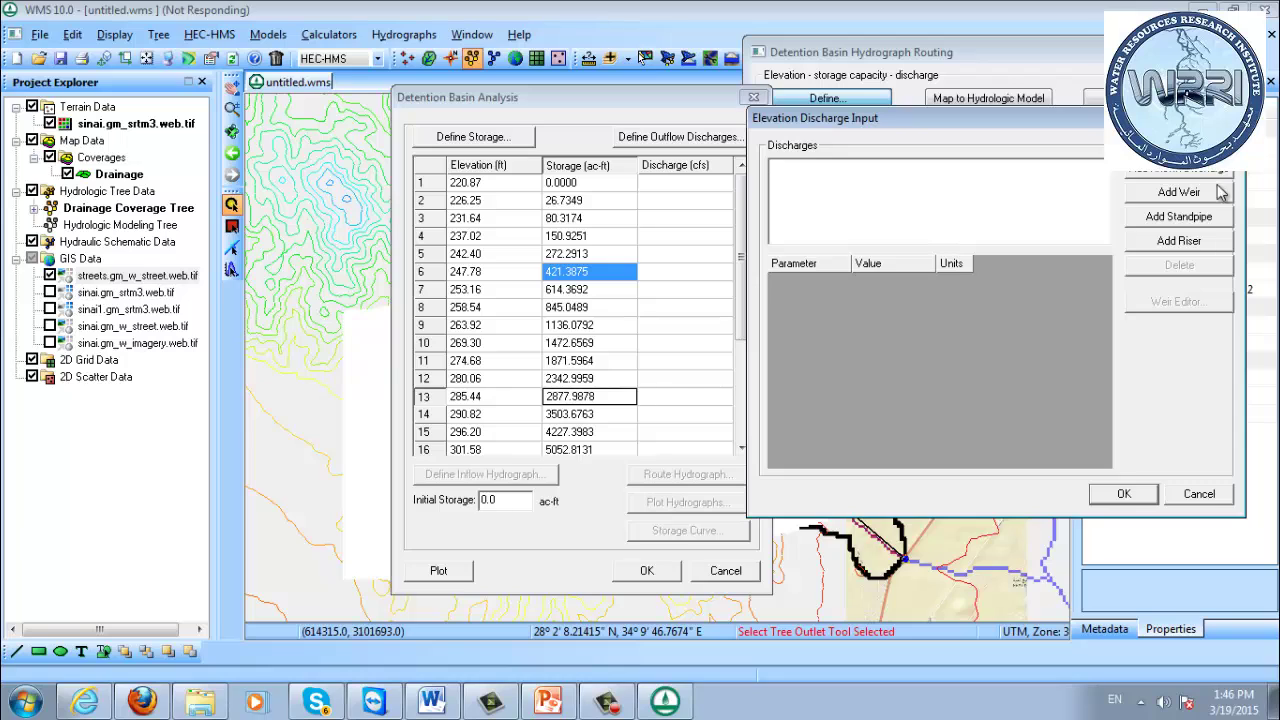
pyautogui.click(1167, 194)
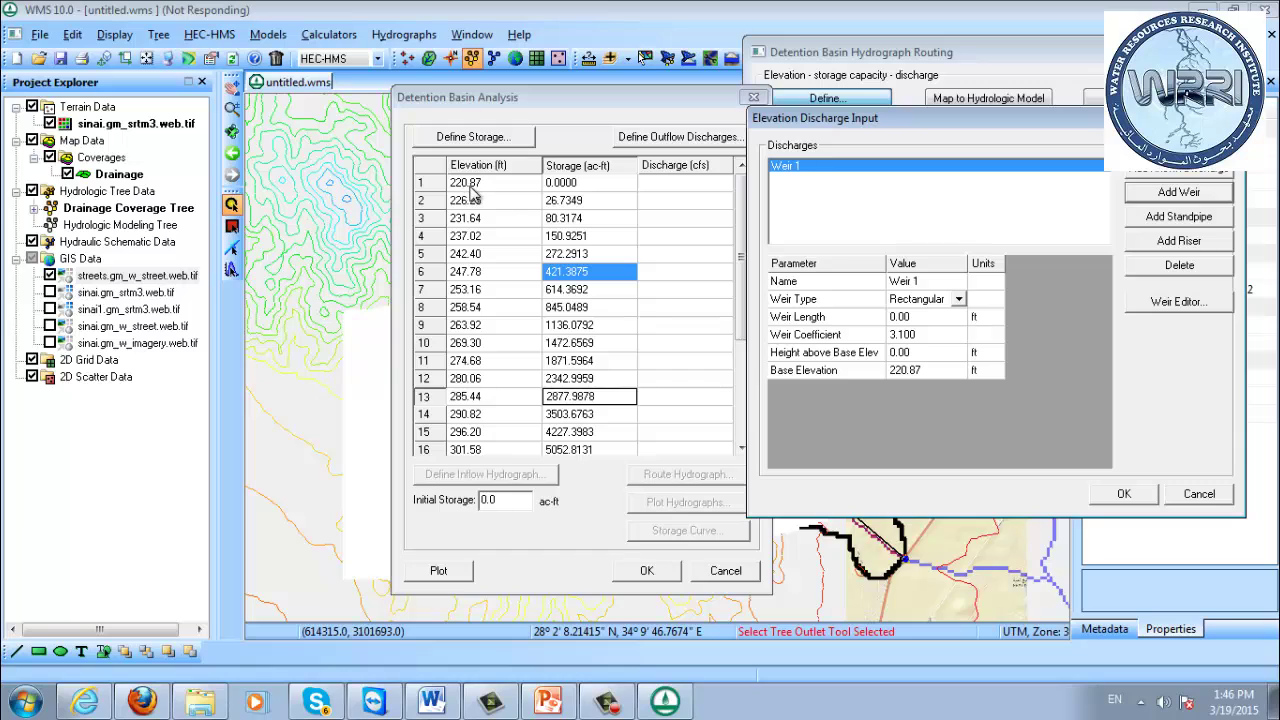
# - Set the rectangular weir's length to 30 ft and its height above the base elevation to 100 ft
pyautogui.click(918, 318)
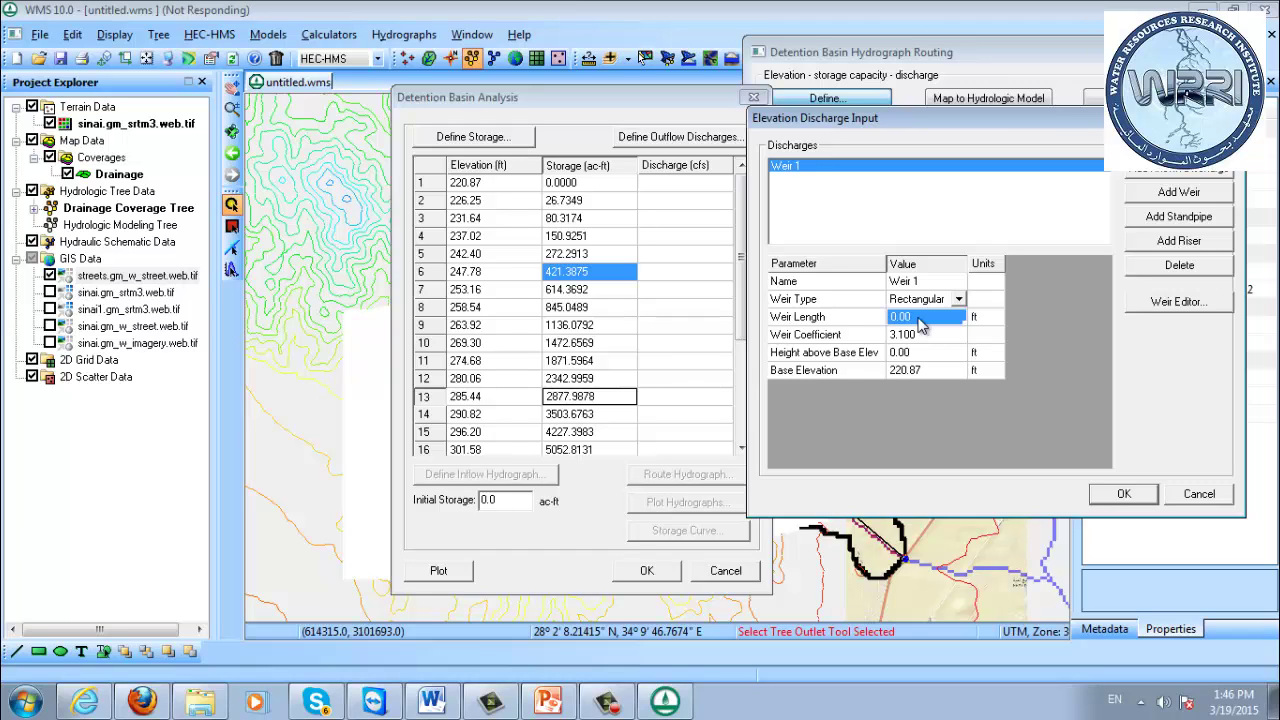
pyautogui.write('30')
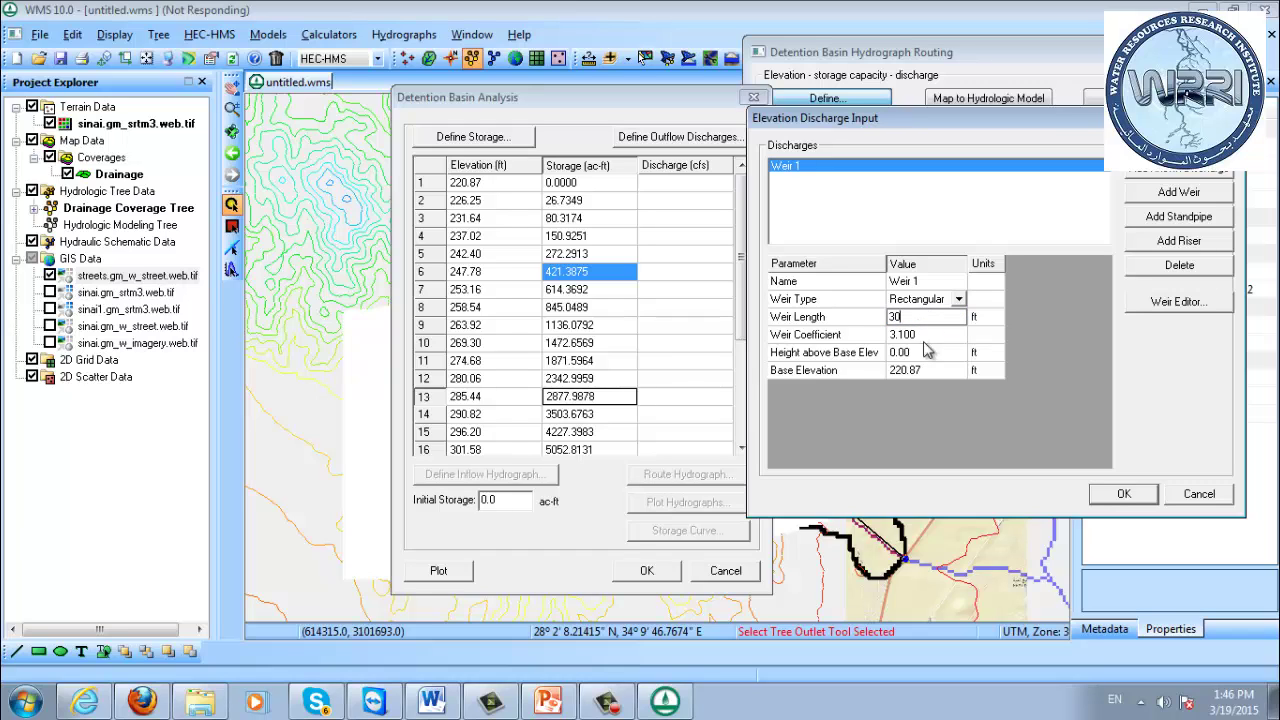
pyautogui.click(920, 353)
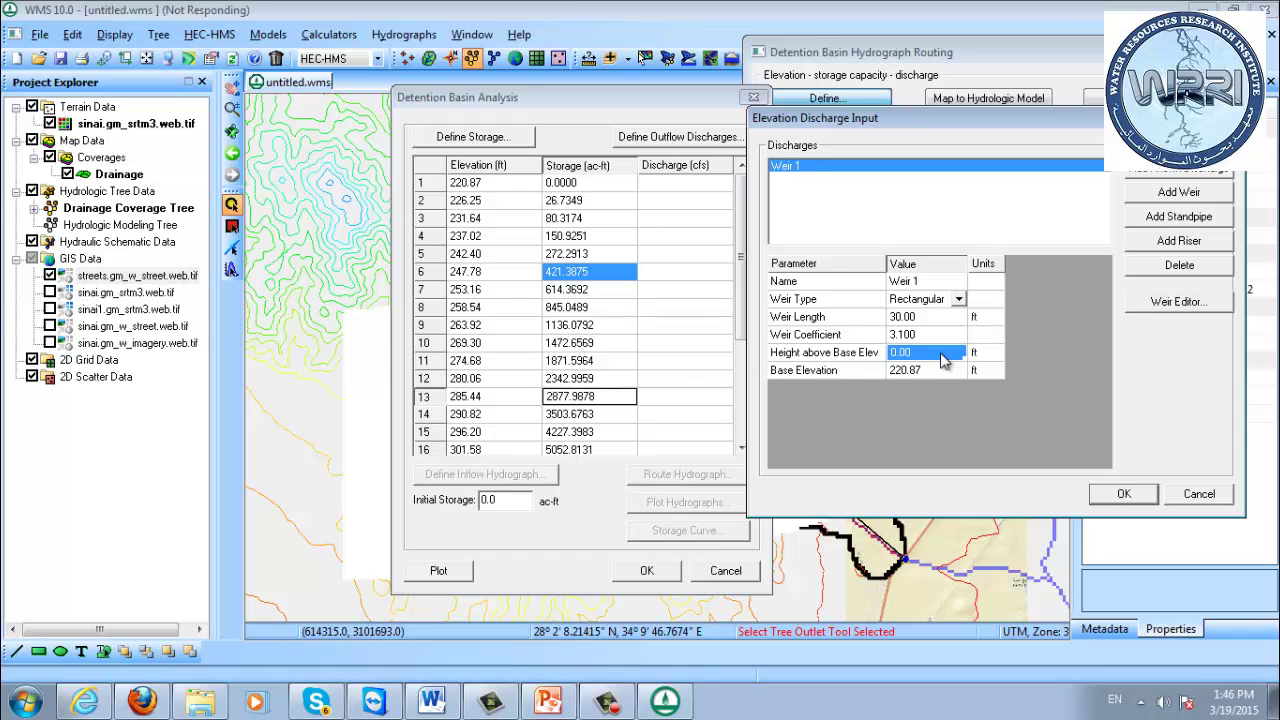
pyautogui.write('100')
pyautogui.click(928, 371)
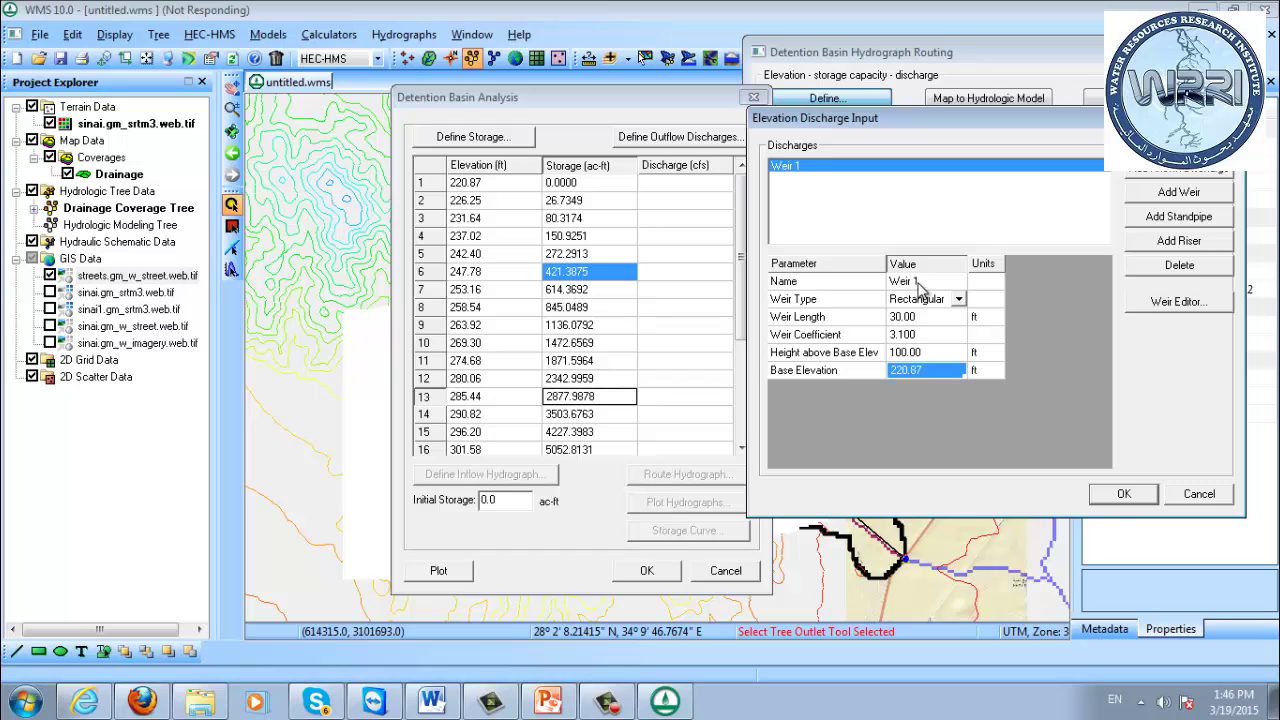
# - Add a riser with a rectangular opening 3 ft wide and 3 ft high, 10 ft above the base elevation, and accept the outflow discharges
pyautogui.click(1183, 248)
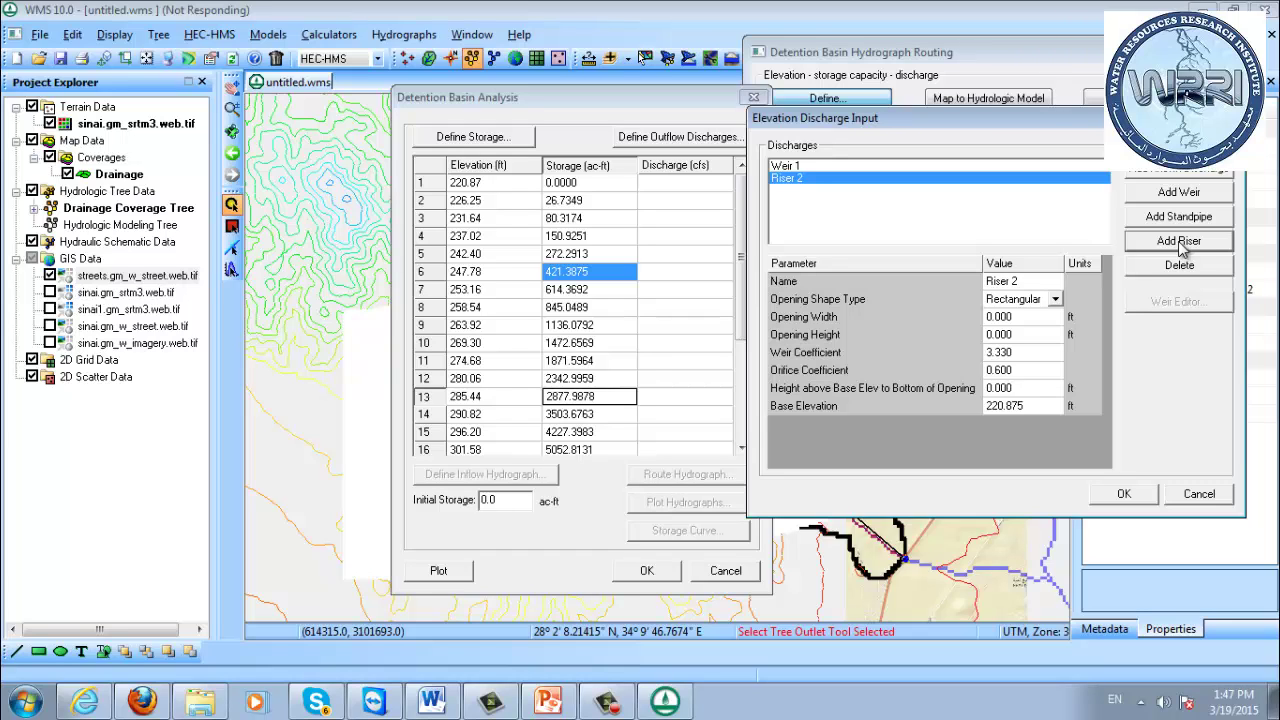
pyautogui.click(1010, 322)
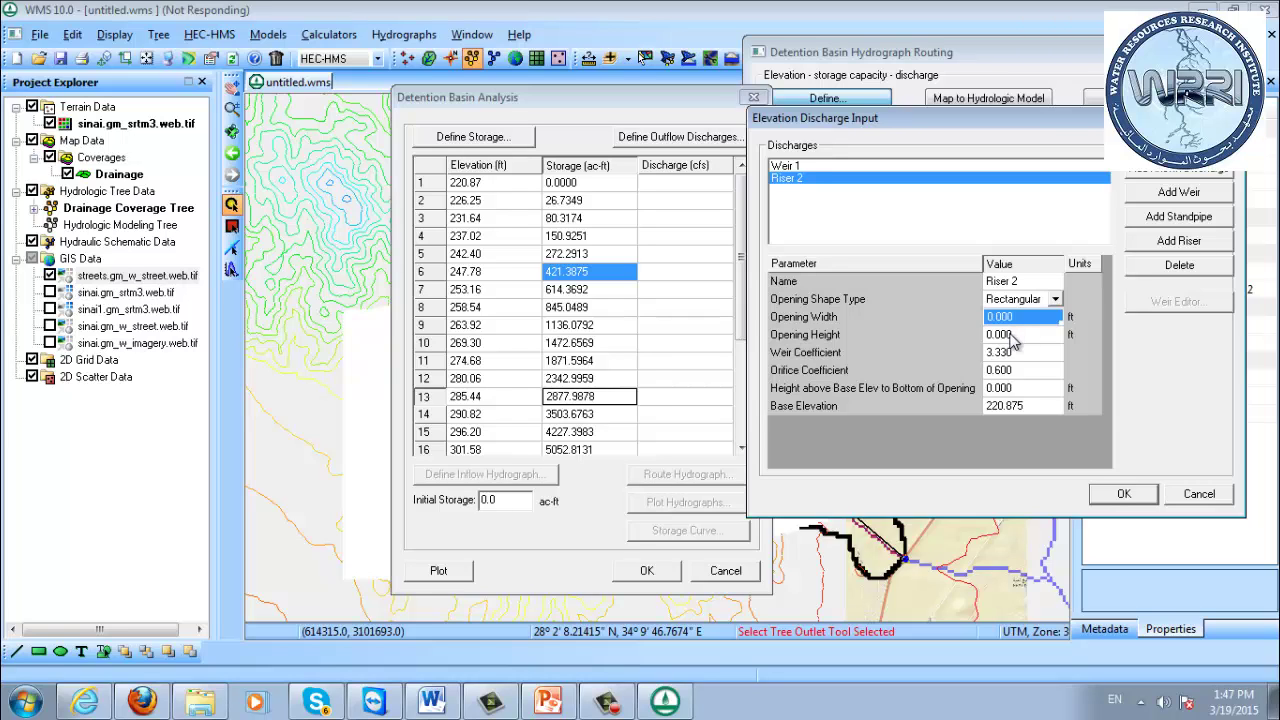
pyautogui.write('3')
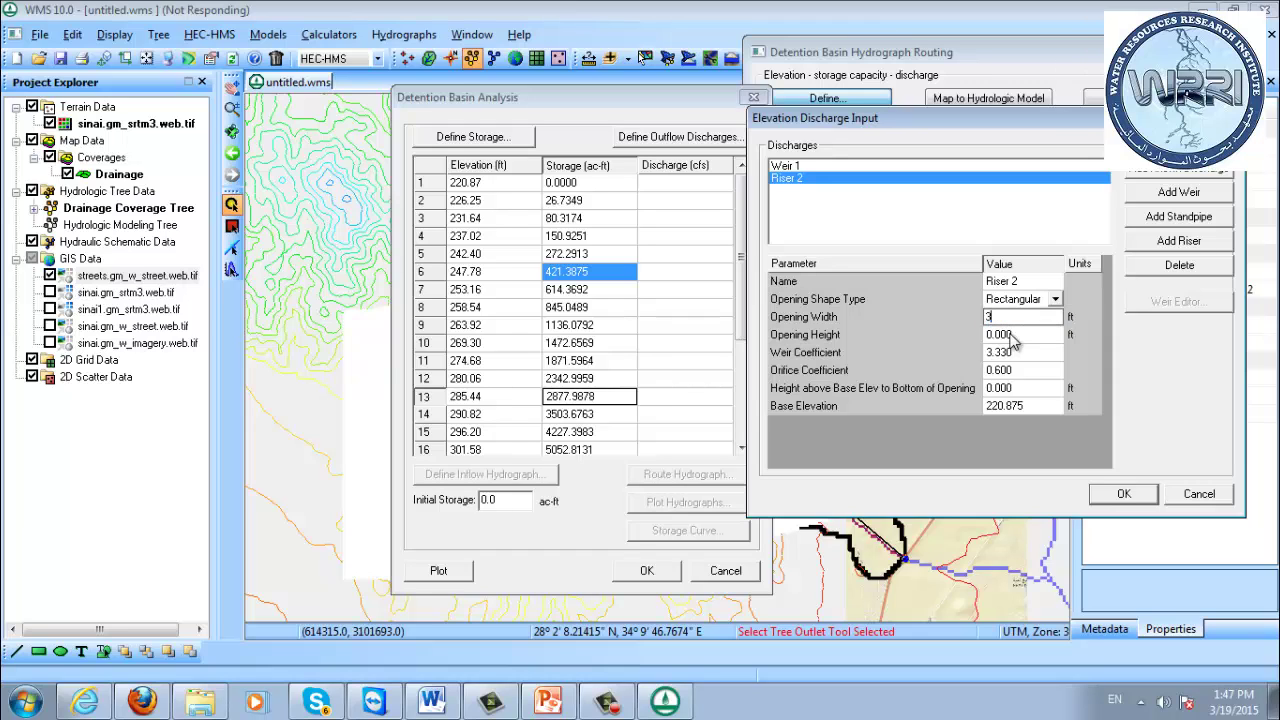
pyautogui.click(1013, 336)
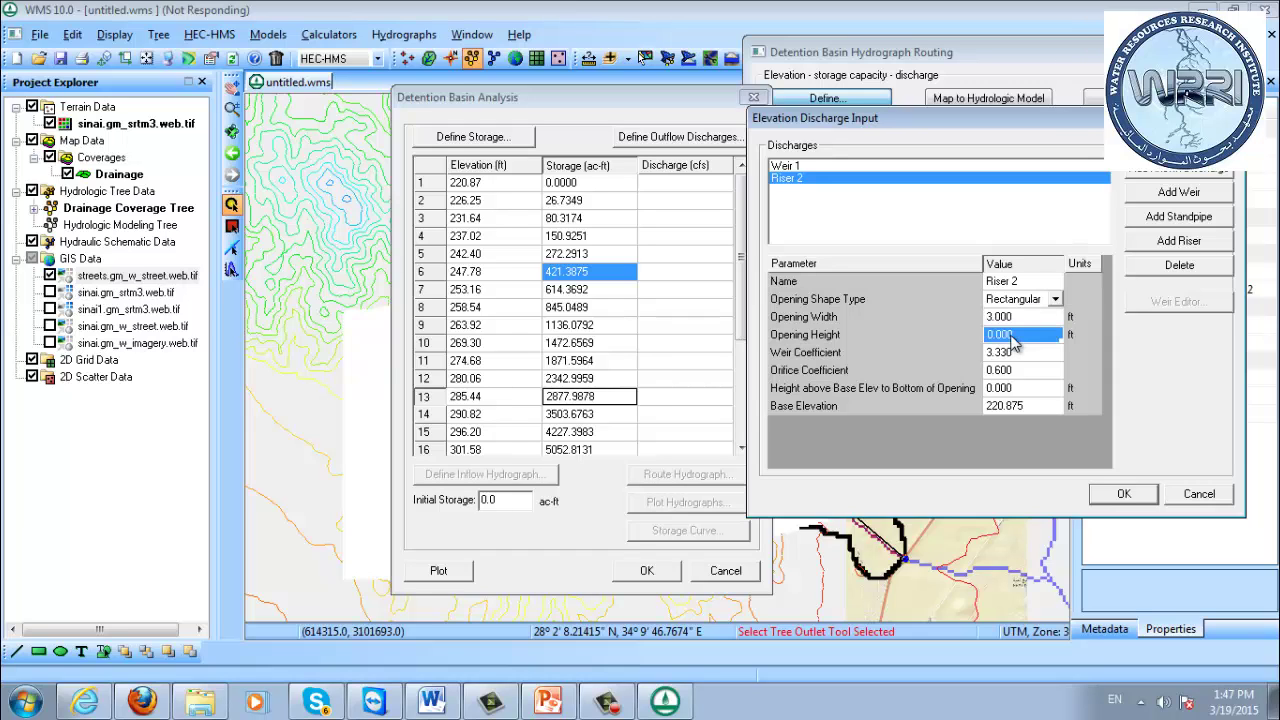
pyautogui.click(1055, 300)
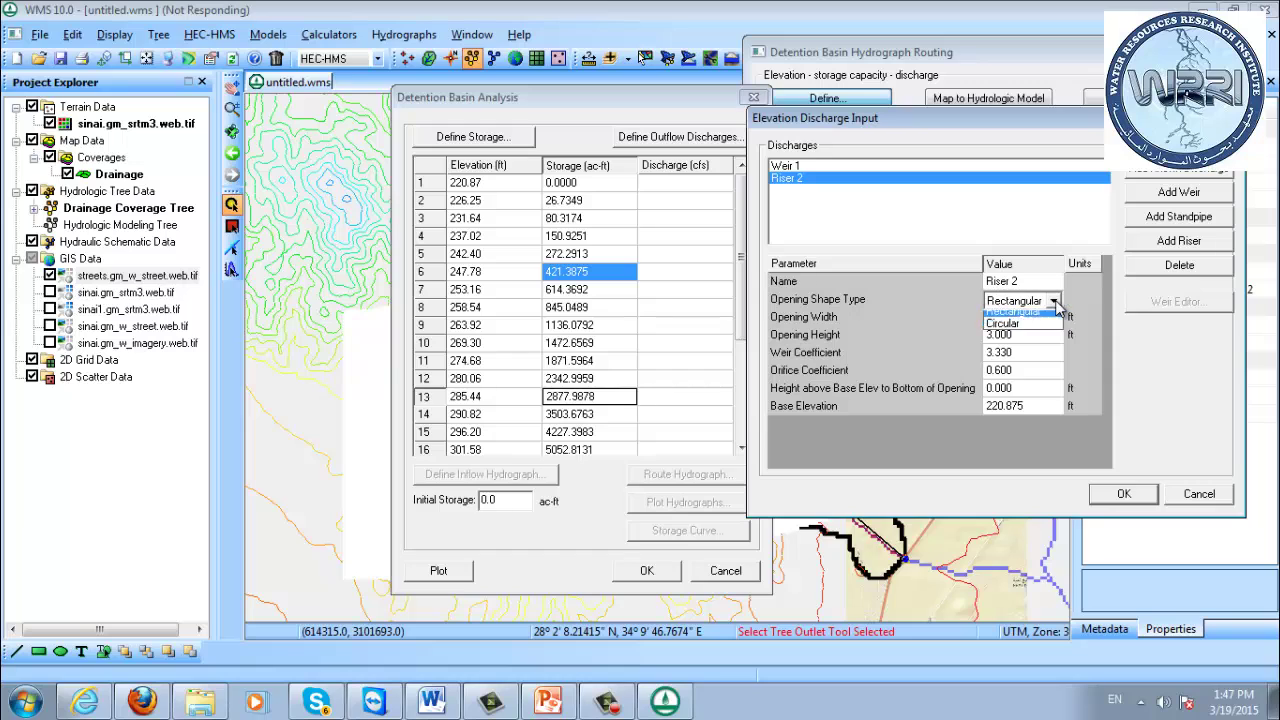
pyautogui.click(1050, 317)
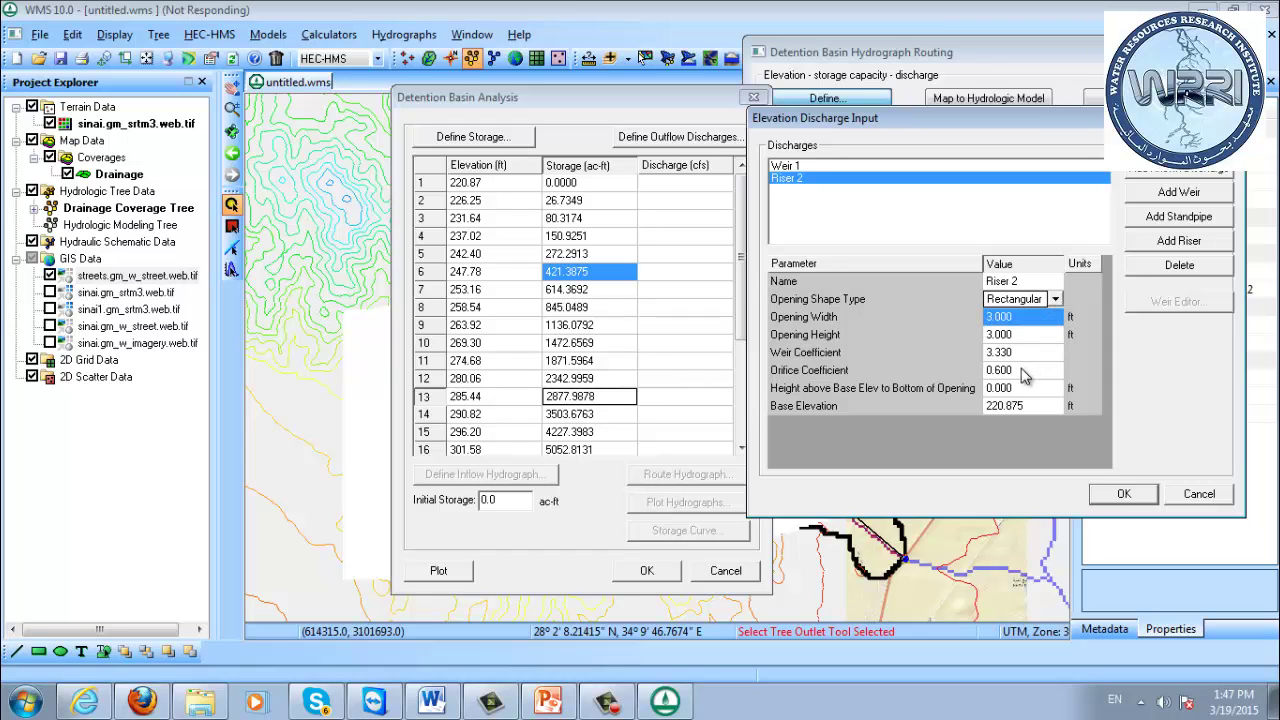
pyautogui.click(1018, 390)
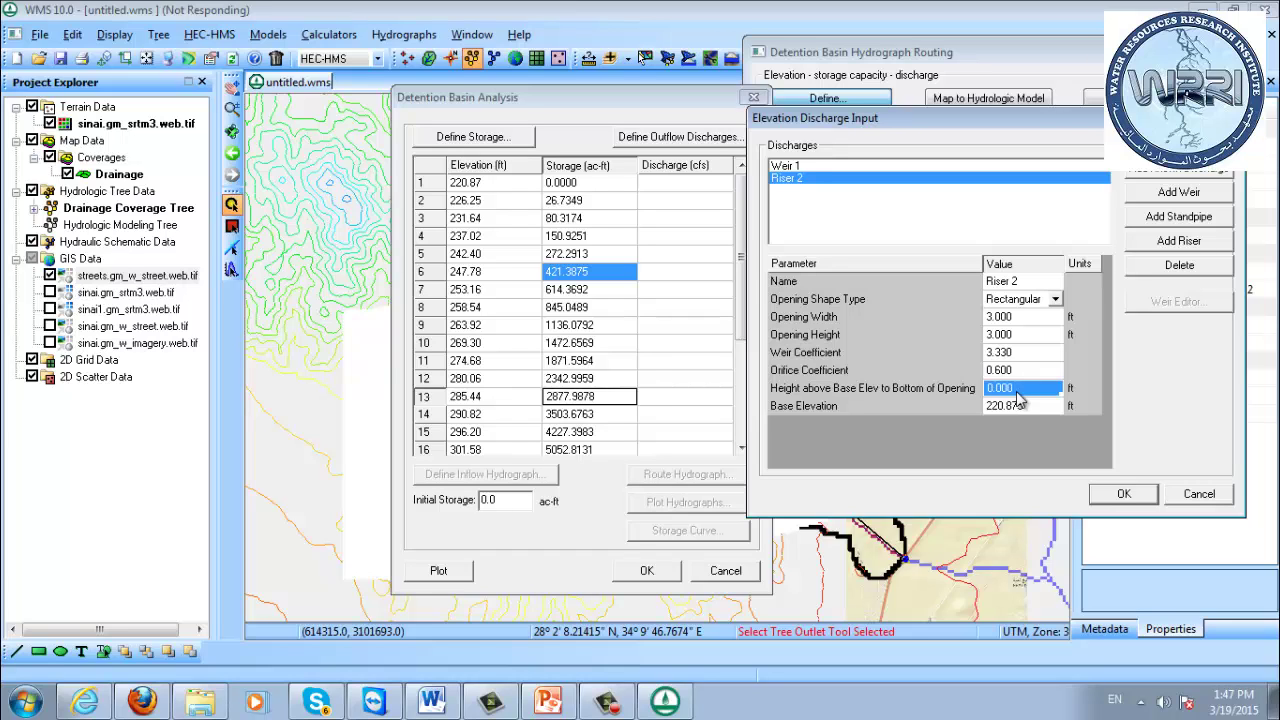
pyautogui.write('10')
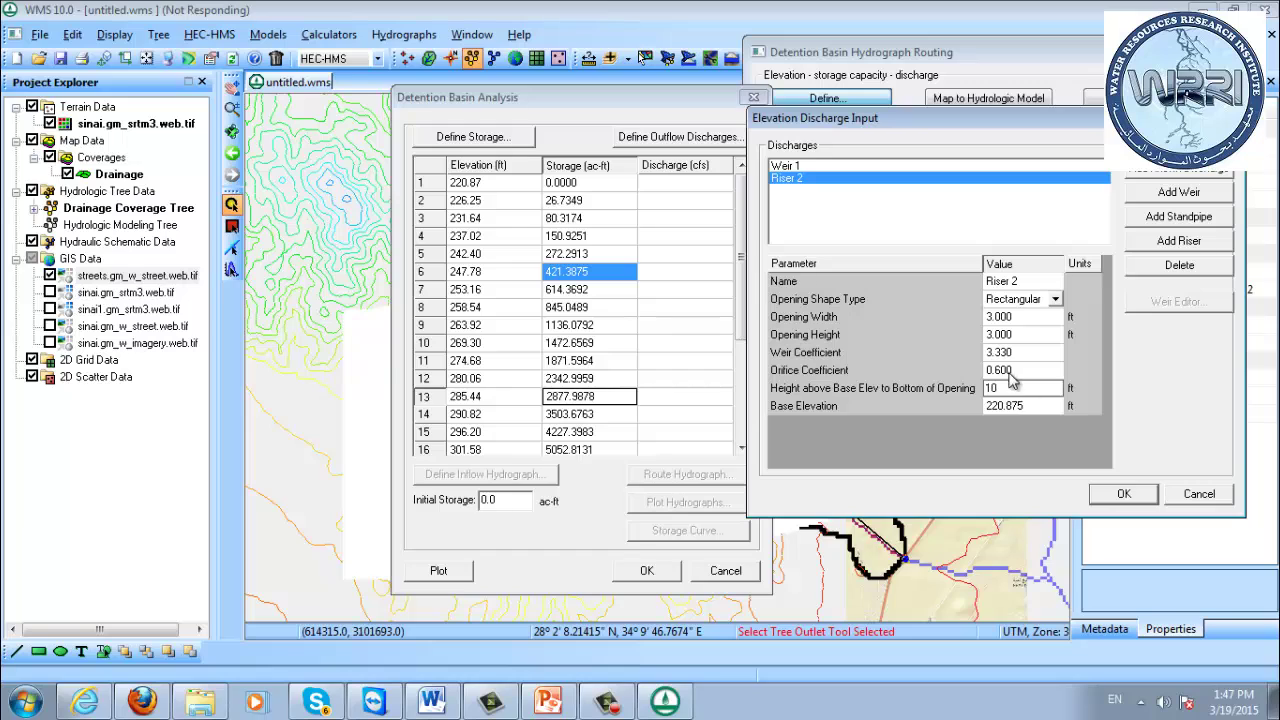
pyautogui.click(1020, 412)
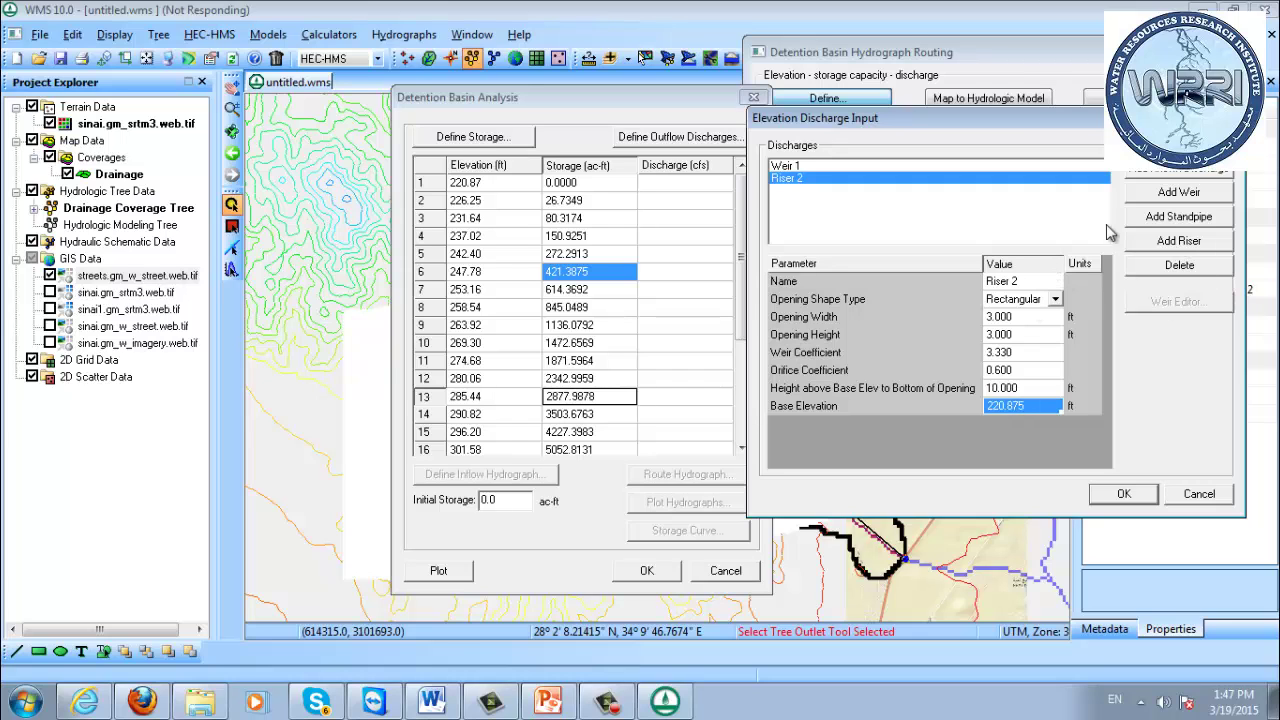
pyautogui.moveTo(930, 118); pyautogui.dragTo(905, 121)
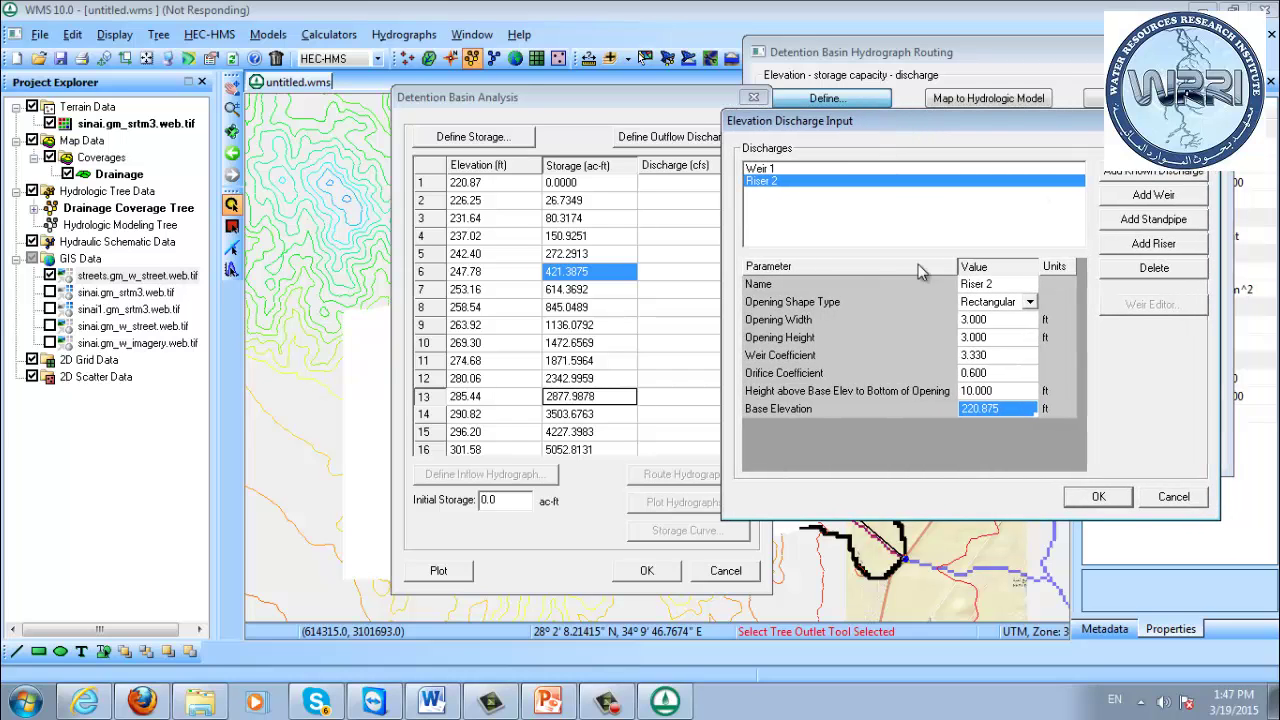
pyautogui.click(1098, 497)
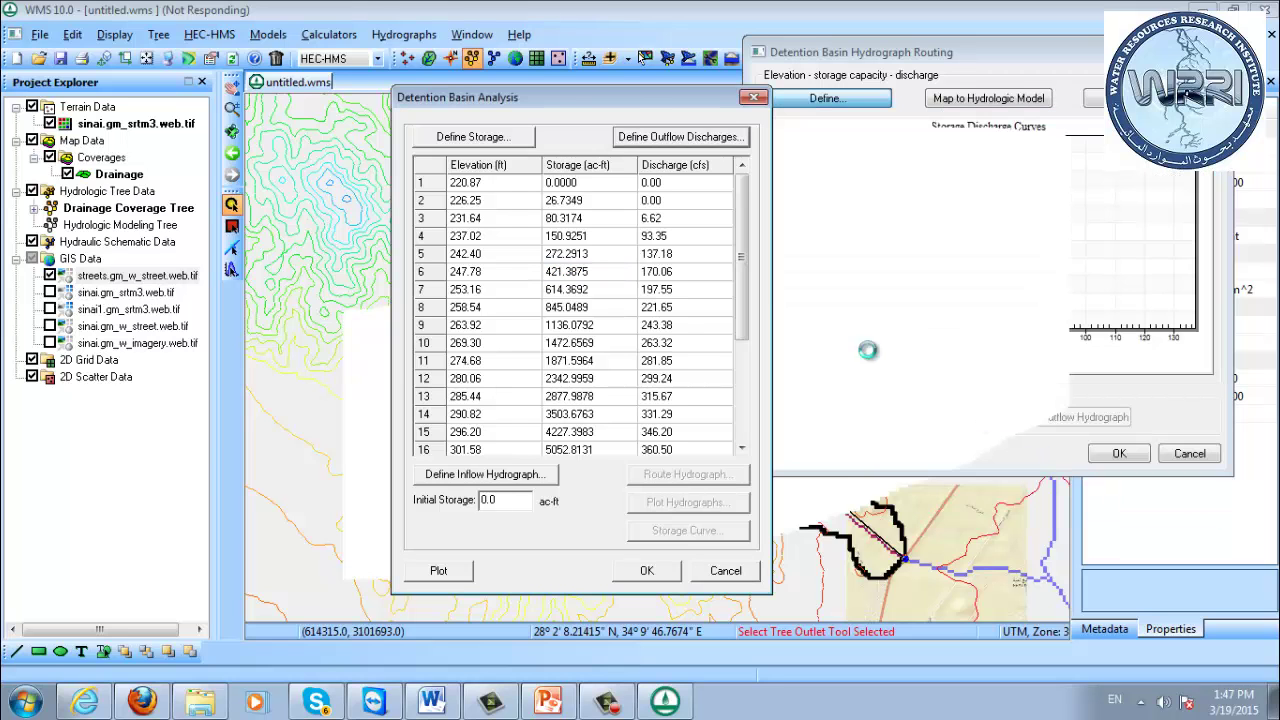
# - Review the discharge values in the detention basin table and accept the basin analysis
pyautogui.moveTo(630, 110); pyautogui.dragTo(730, 67)
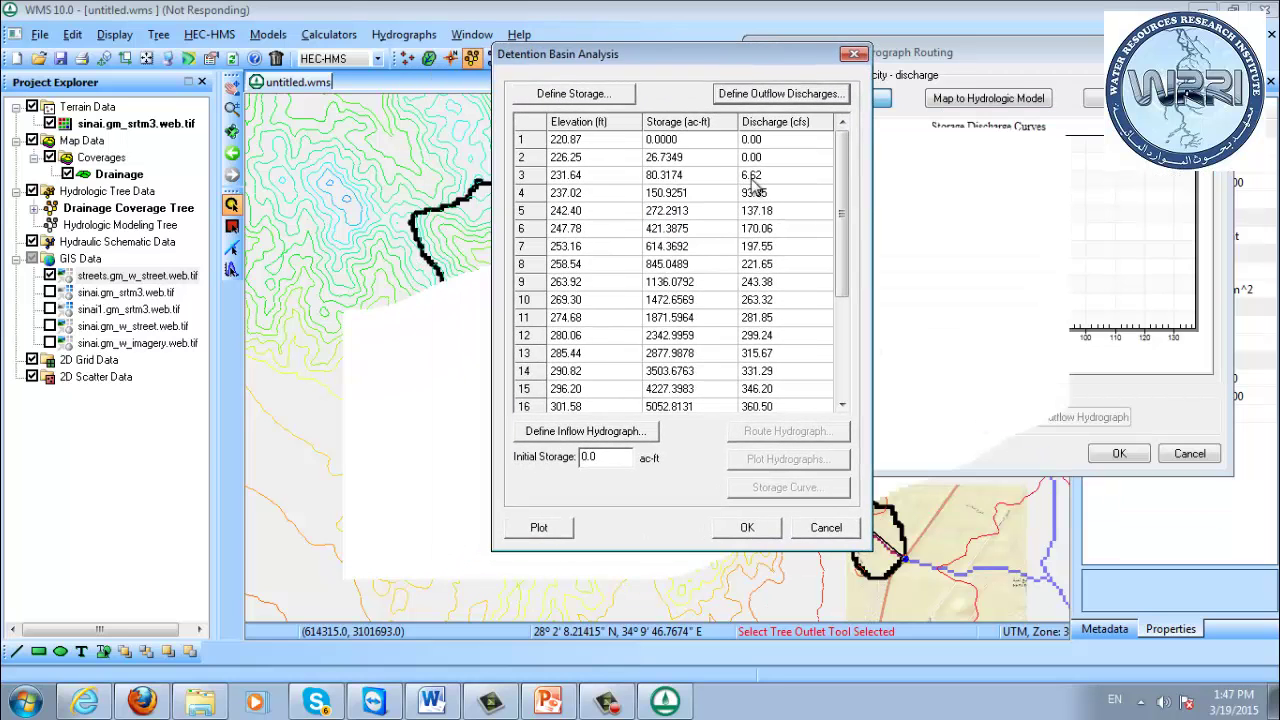
pyautogui.moveTo(843, 178); pyautogui.dragTo(818, 152)
pyautogui.click(760, 530)
pyautogui.moveTo(925, 57); pyautogui.dragTo(748, 141)
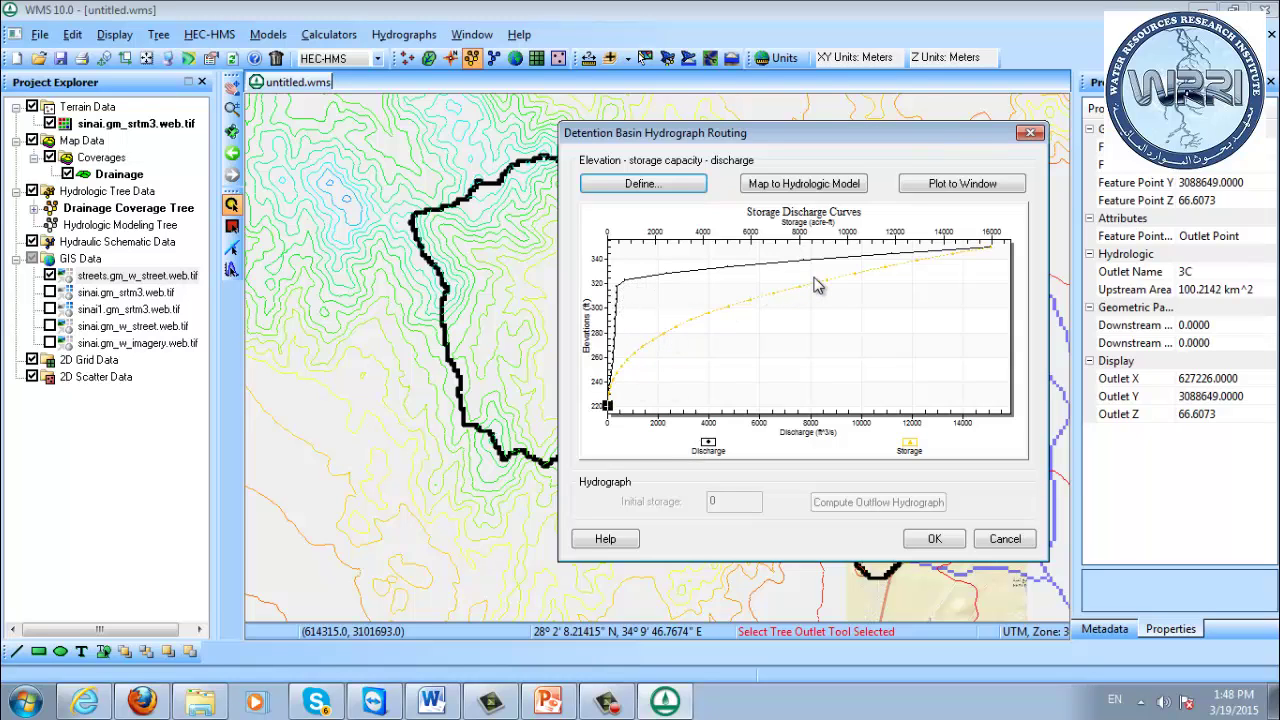
# - Map the basin curves to the HEC-1/HMS model, naming the elevation series elev, the volume series vol and the discharge series, and accept the routing
pyautogui.click(808, 186)
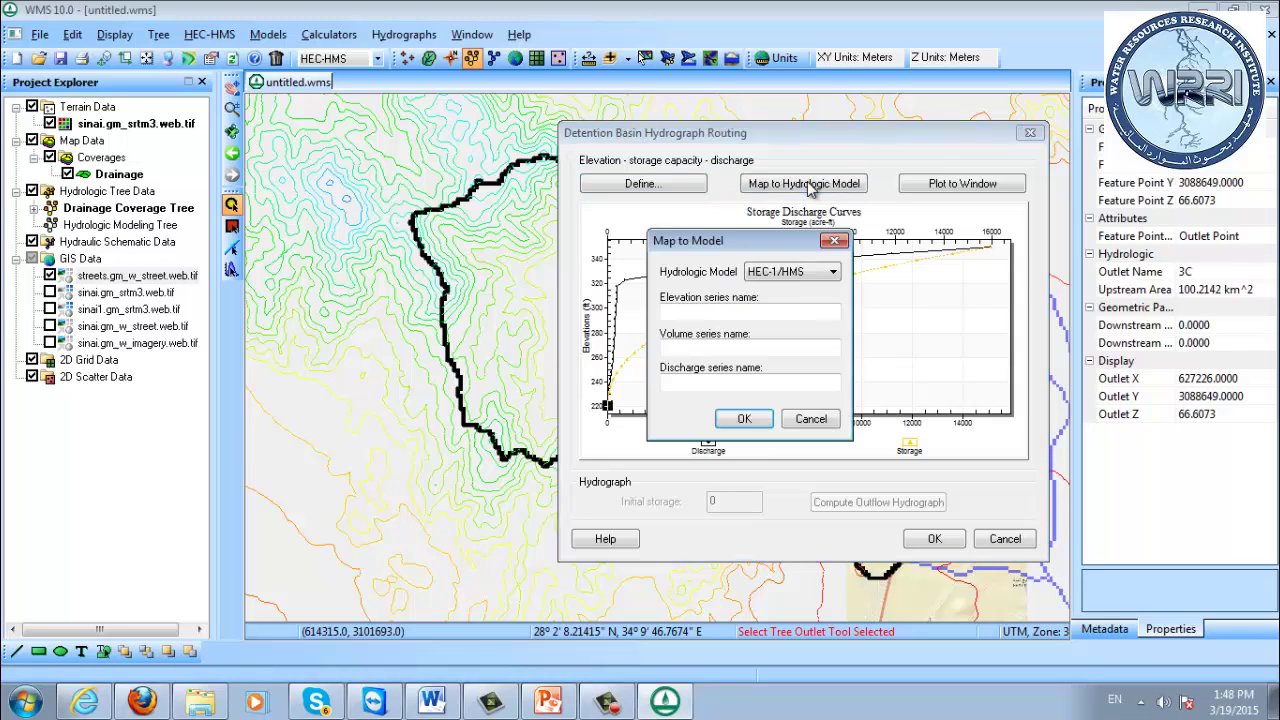
pyautogui.click(755, 314)
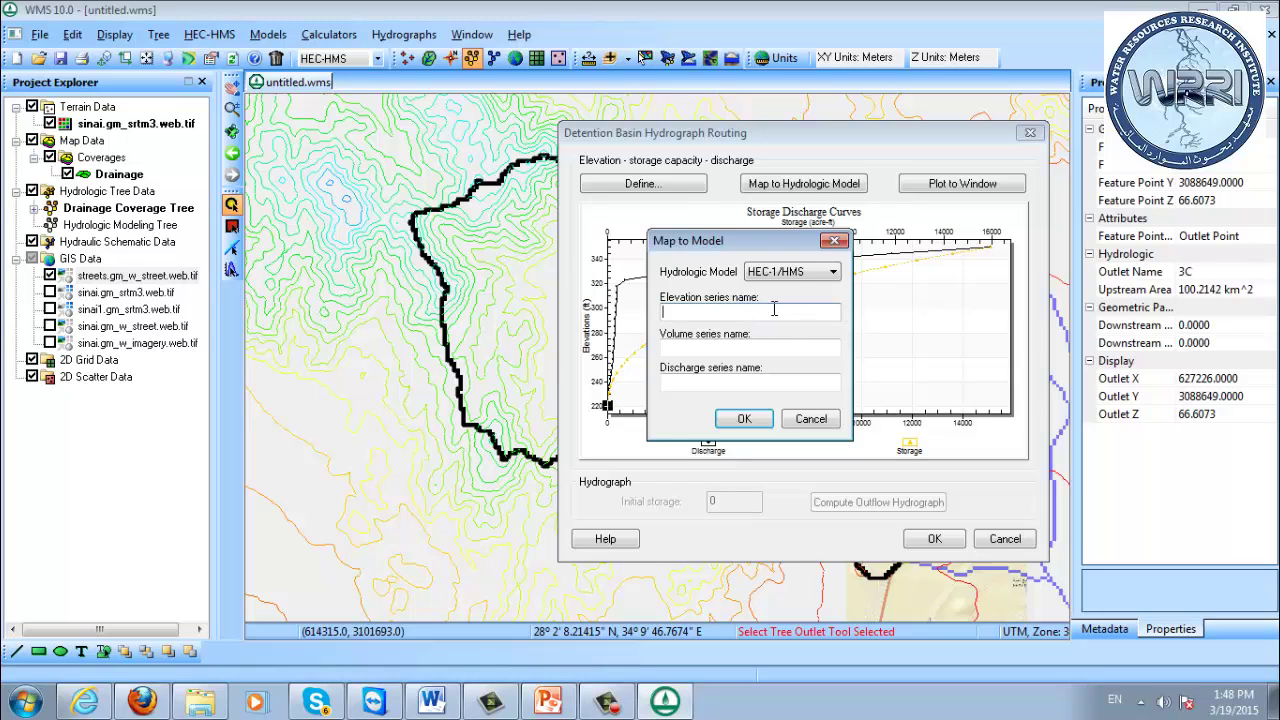
pyautogui.press('Tab')
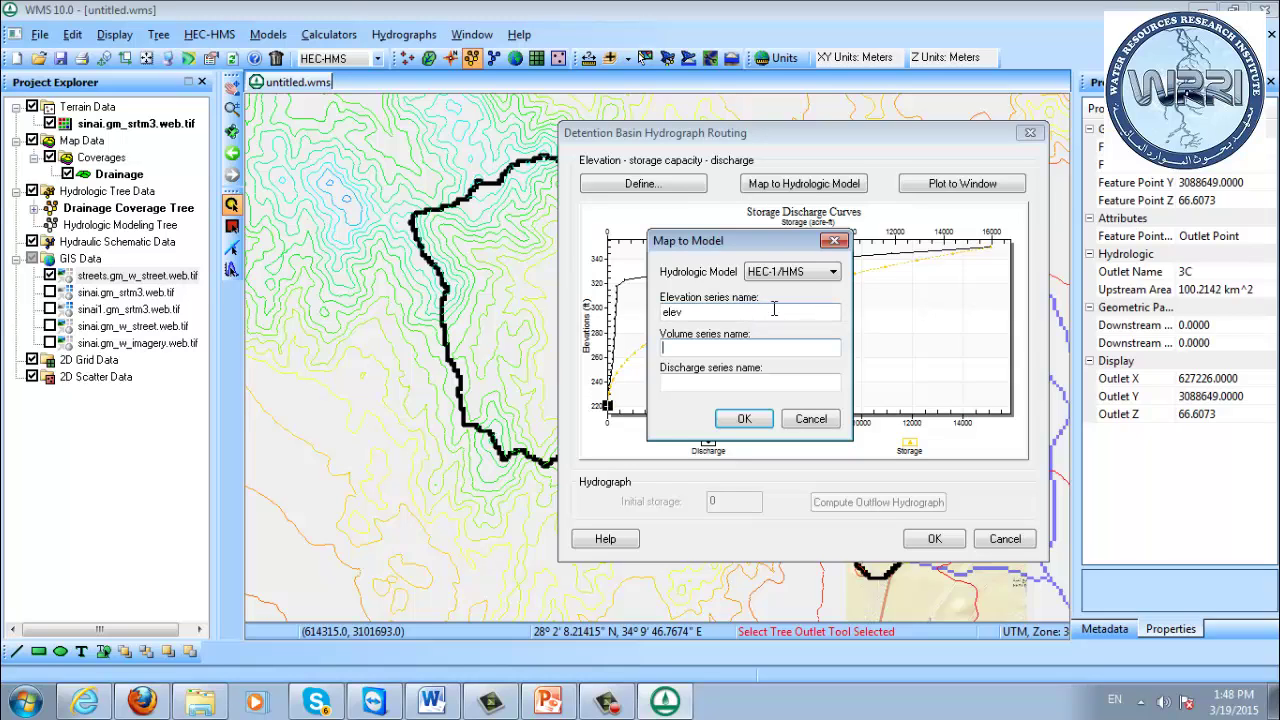
pyautogui.press('Tab')
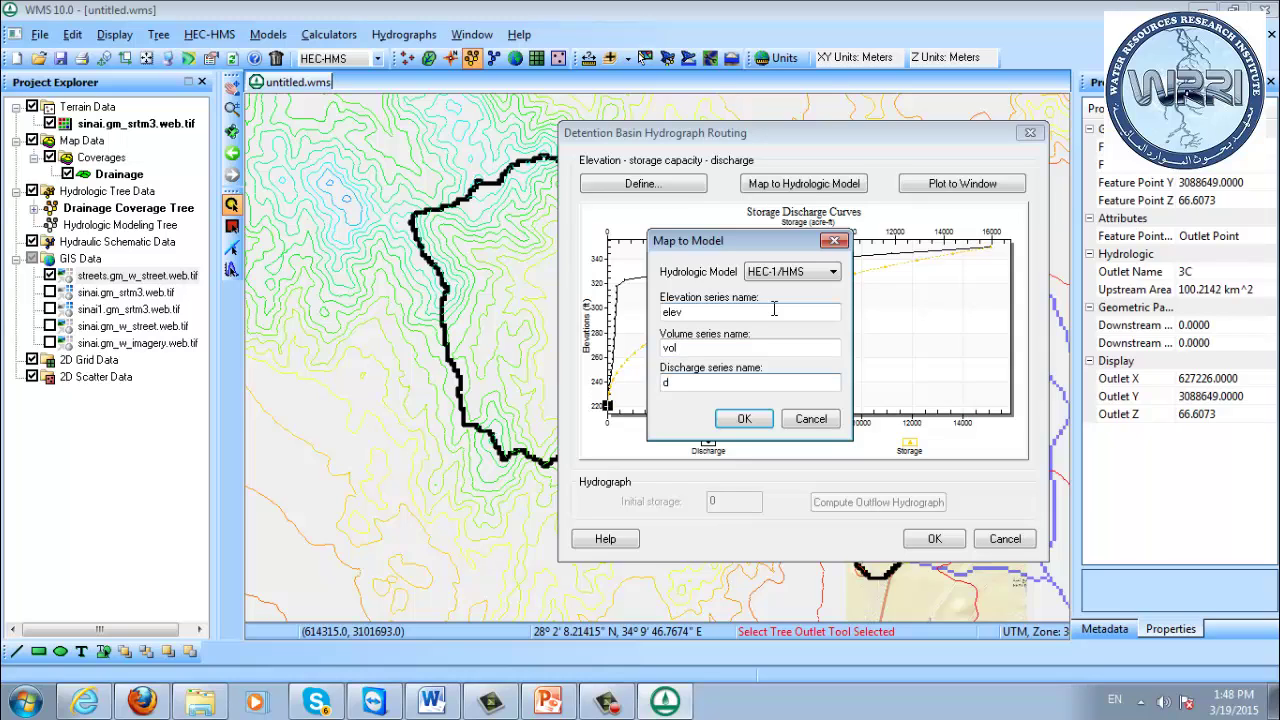
pyautogui.press('Return')
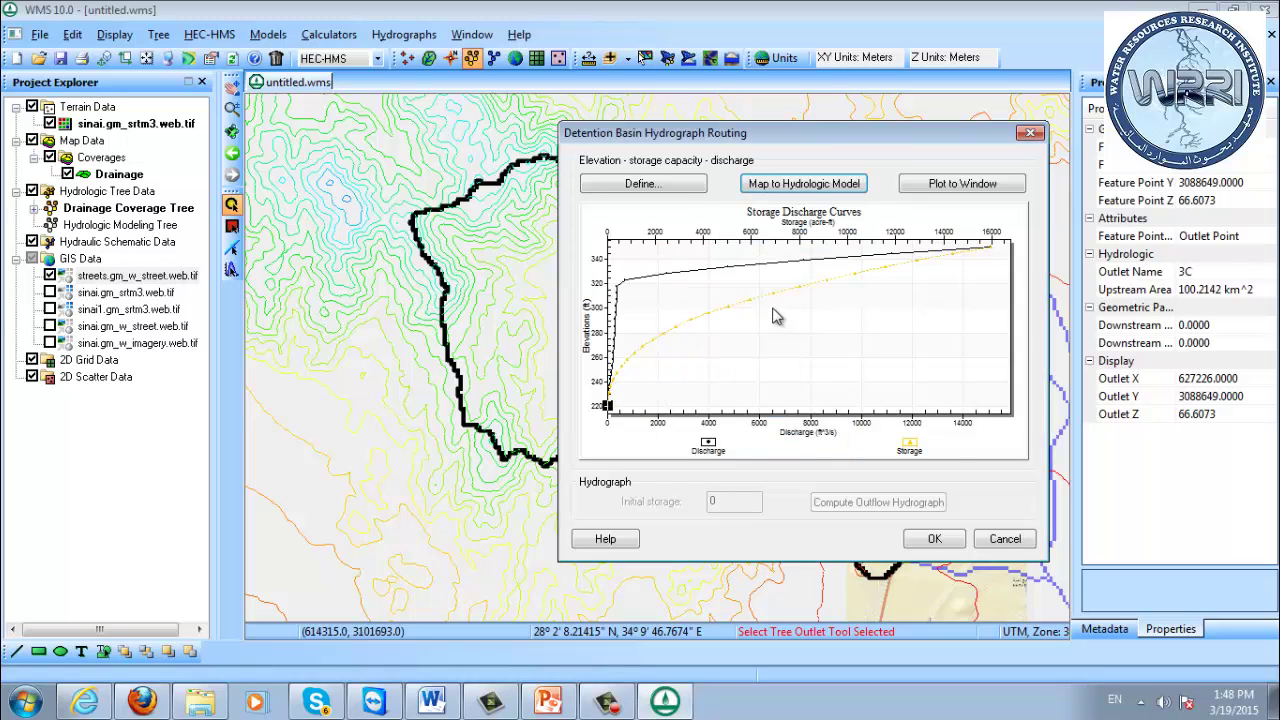
pyautogui.press('Return')
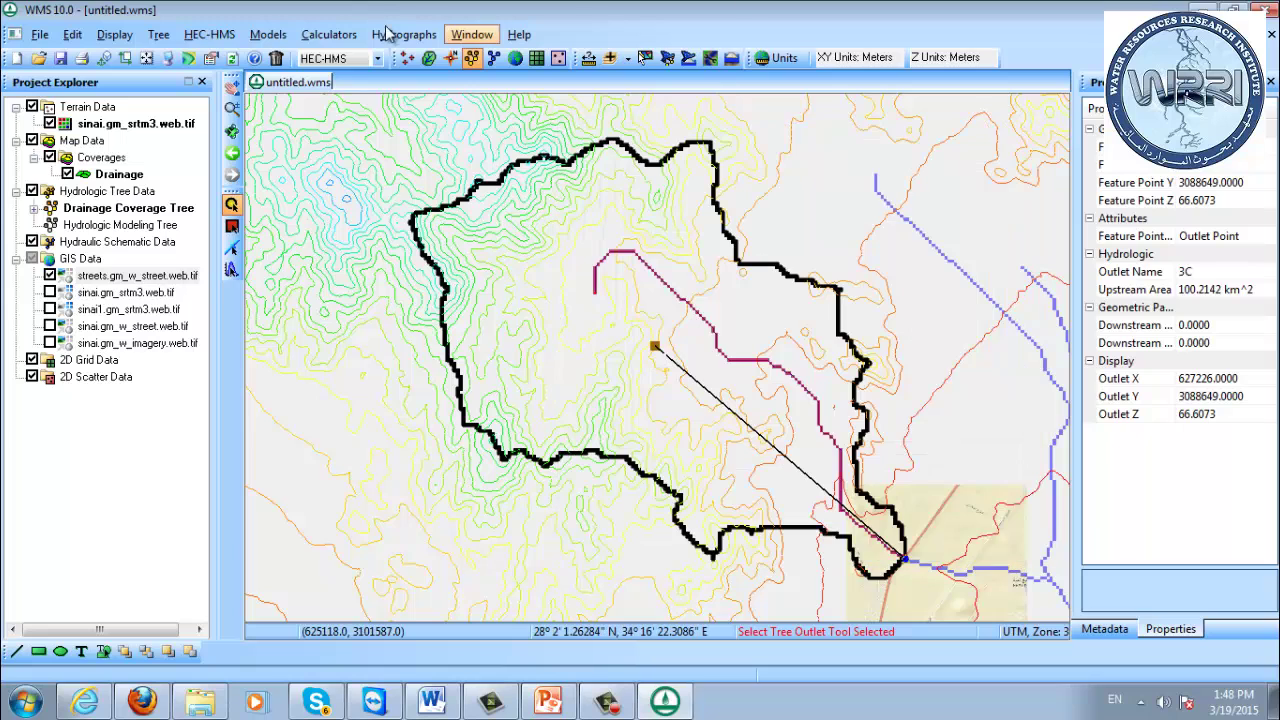
# - Check the storage-discharge curve in the HMS properties of the reservoir at outlet 3C
pyautogui.click(655, 358)
pyautogui.doubleClick(905, 565)
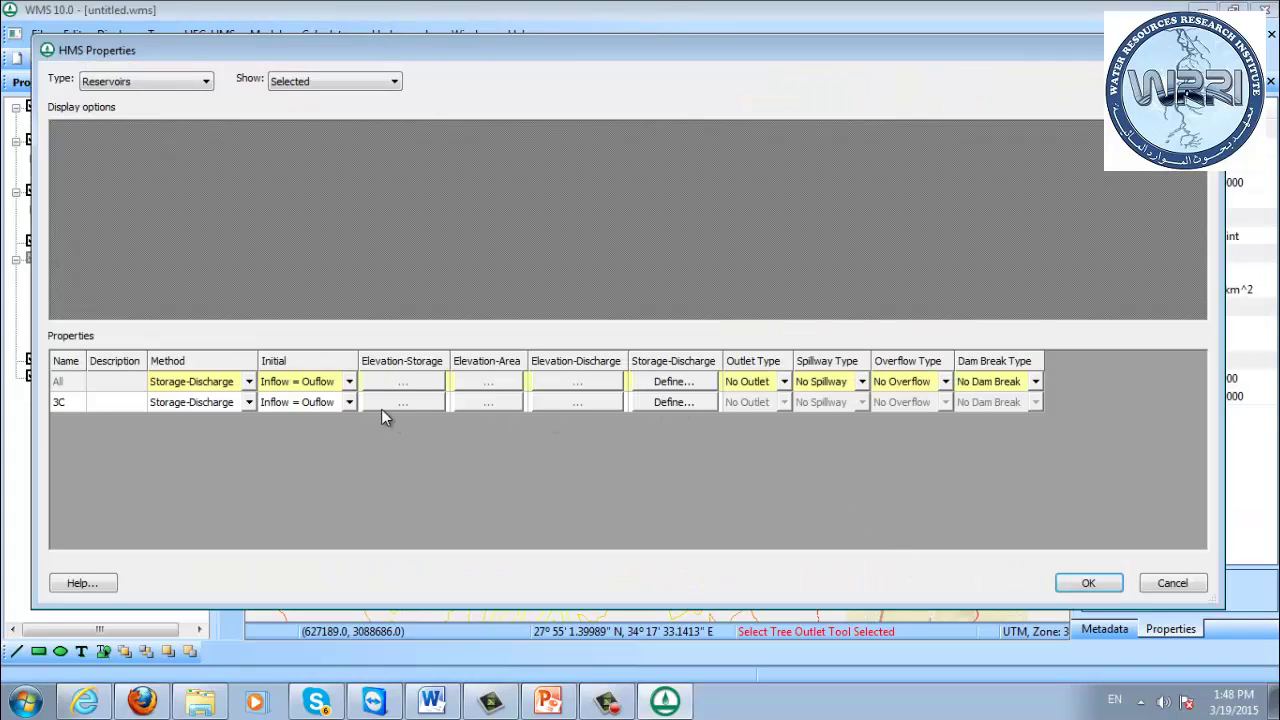
pyautogui.click(676, 402)
pyautogui.moveTo(713, 277)
pyautogui.mouseDown()
pyautogui.moveTo(711, 409)
pyautogui.moveTo(713, 257)
pyautogui.mouseUp()
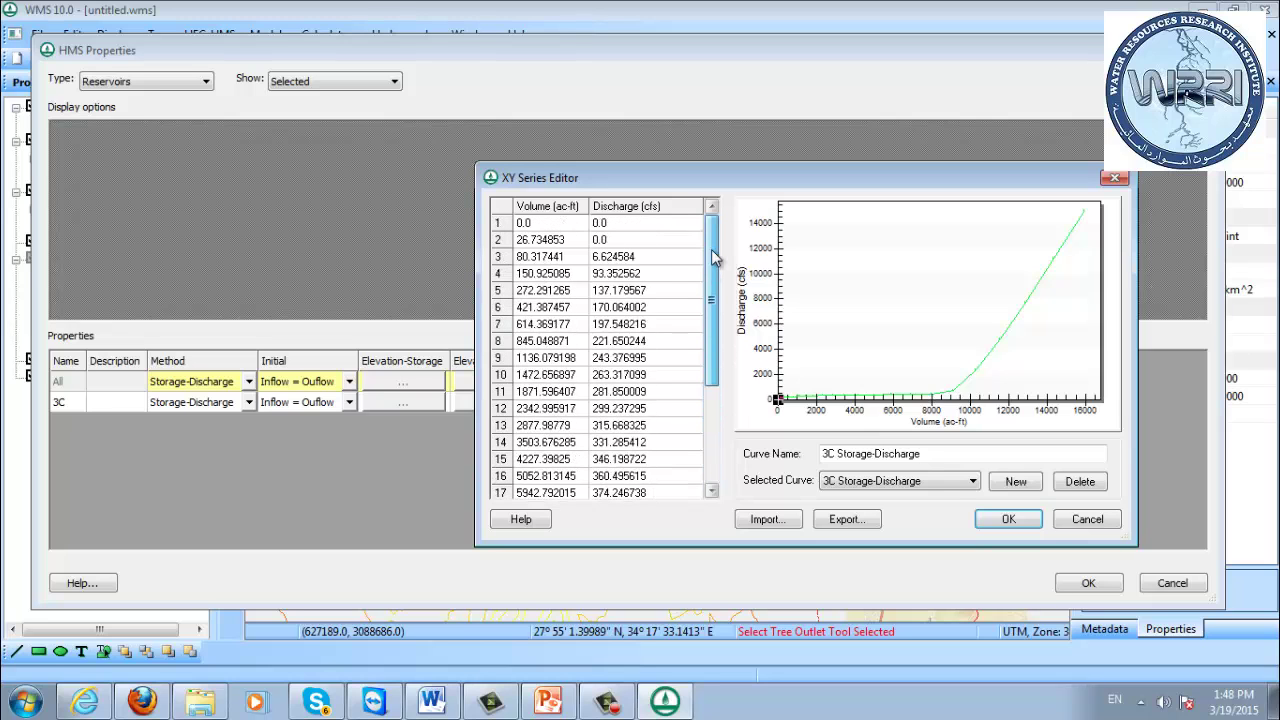
pyautogui.click(1008, 519)
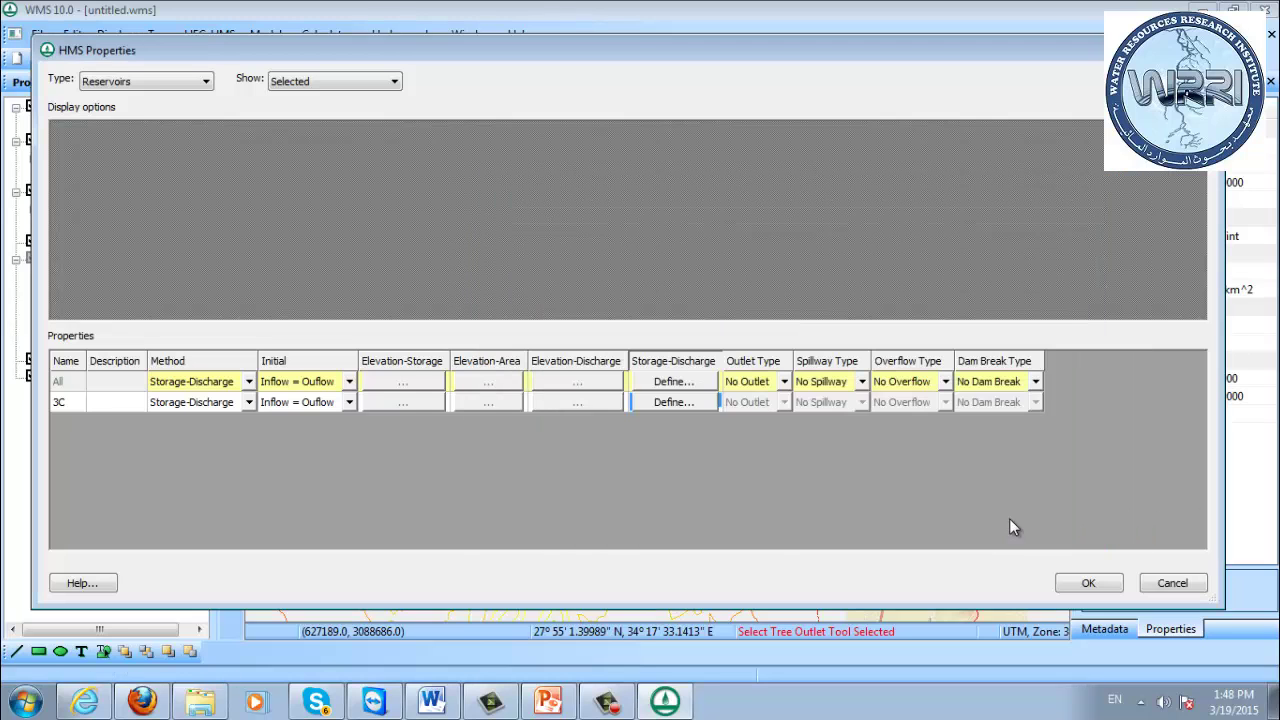
pyautogui.click(1090, 584)
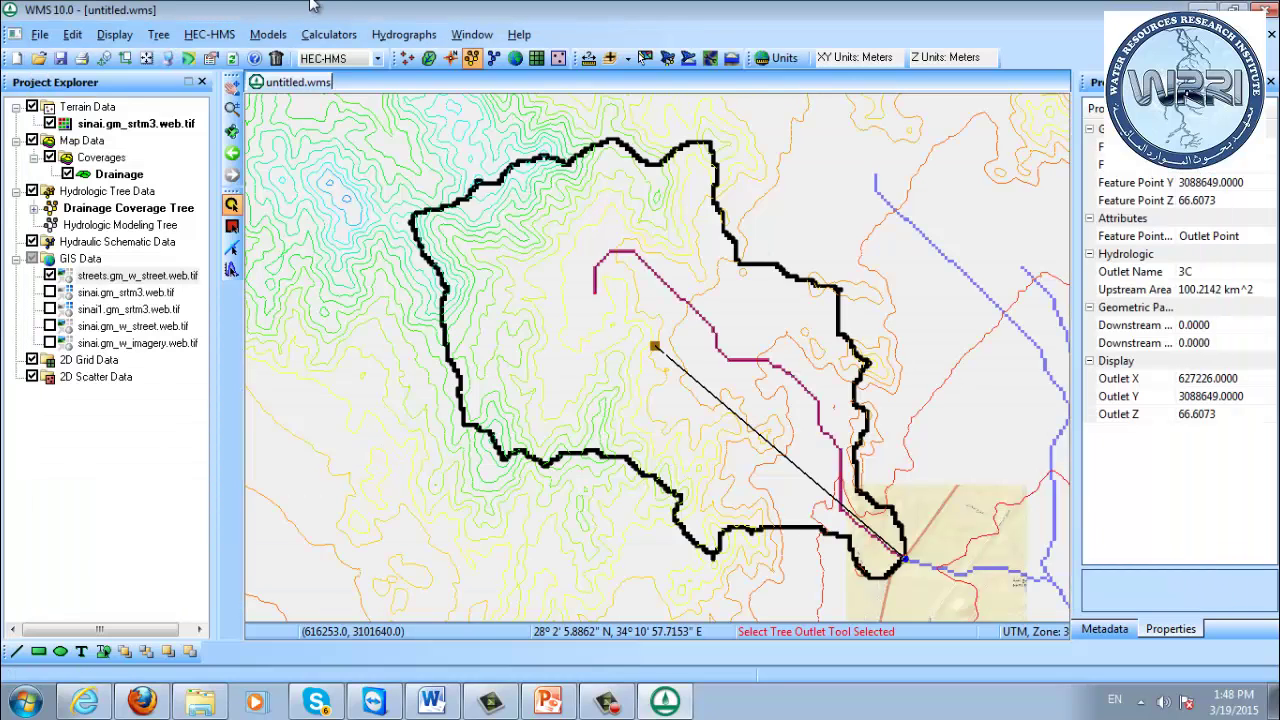
# - Save the HMS file as sinaiRes.hms in the SinaiRes folder, replacing the existing file
pyautogui.click(222, 38)
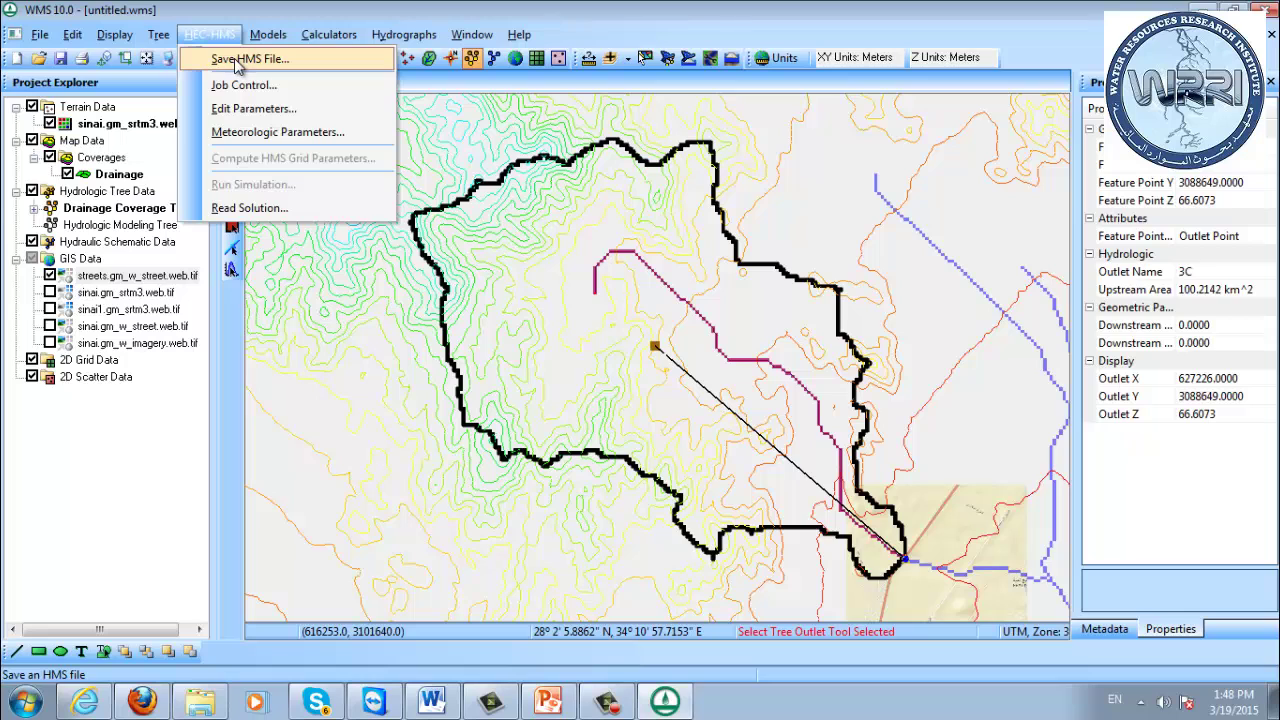
pyautogui.click(234, 58)
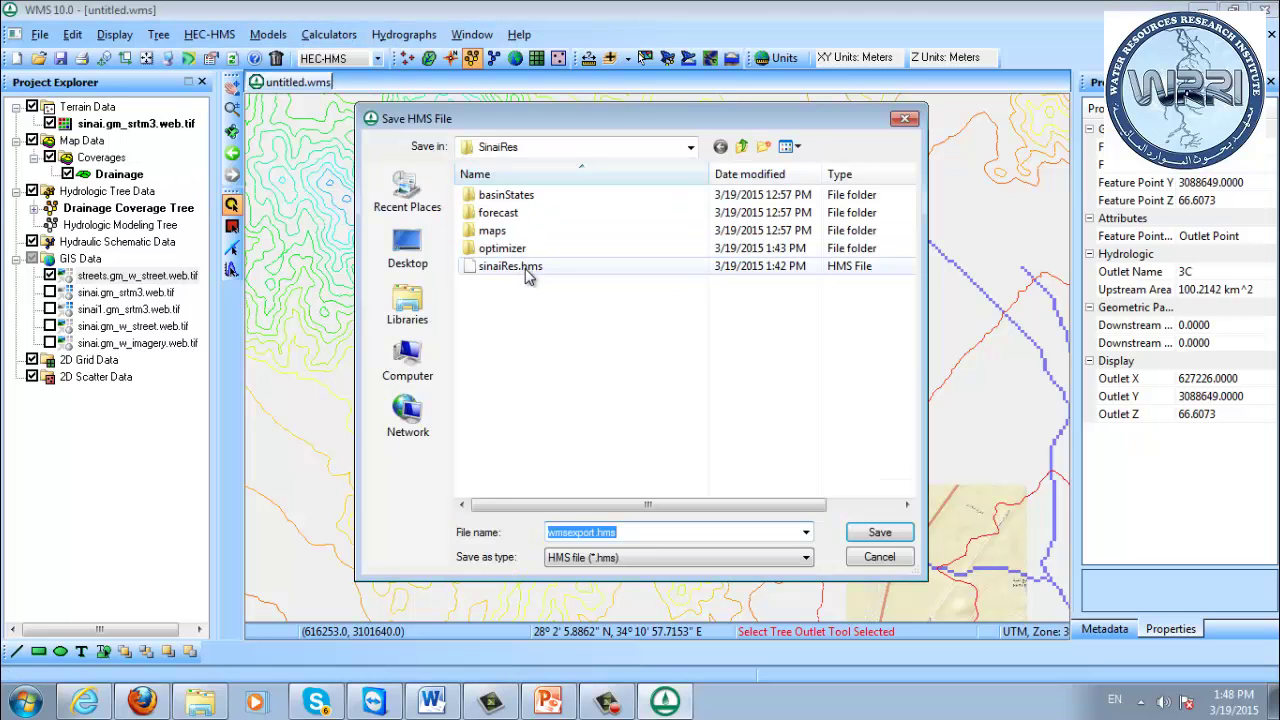
pyautogui.doubleClick(515, 266)
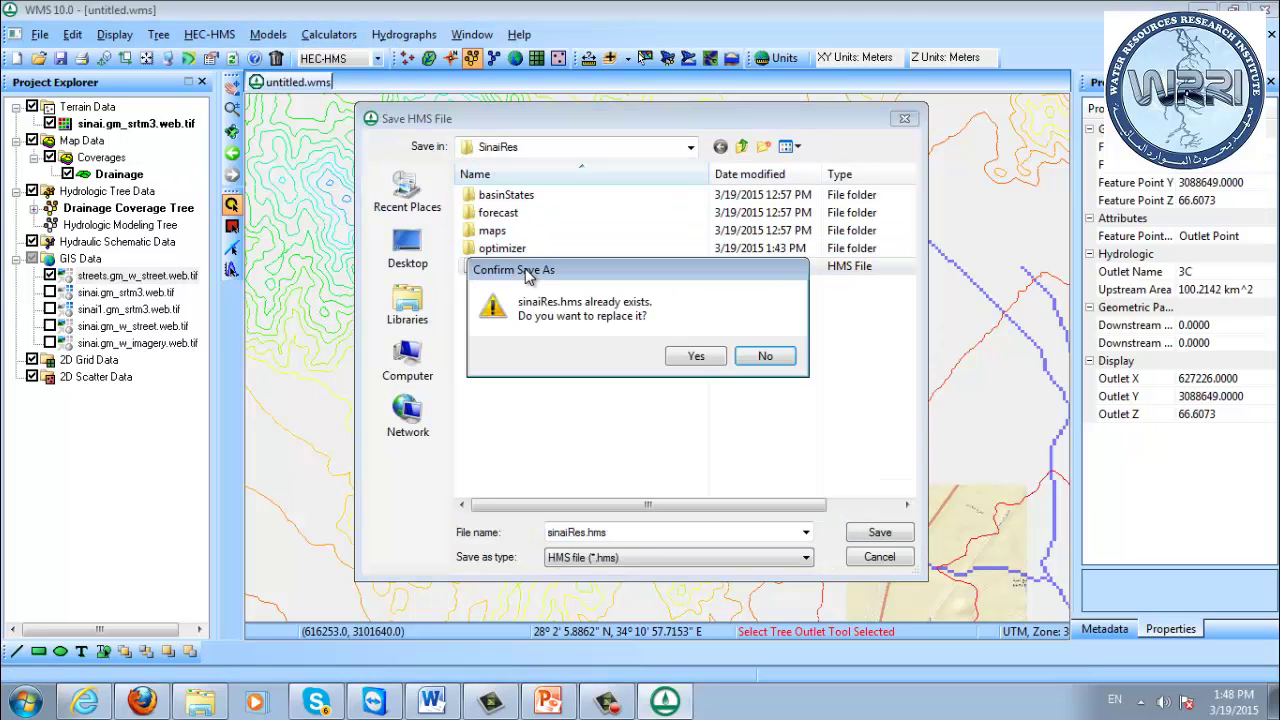
pyautogui.click(697, 360)
pyautogui.click(697, 398)
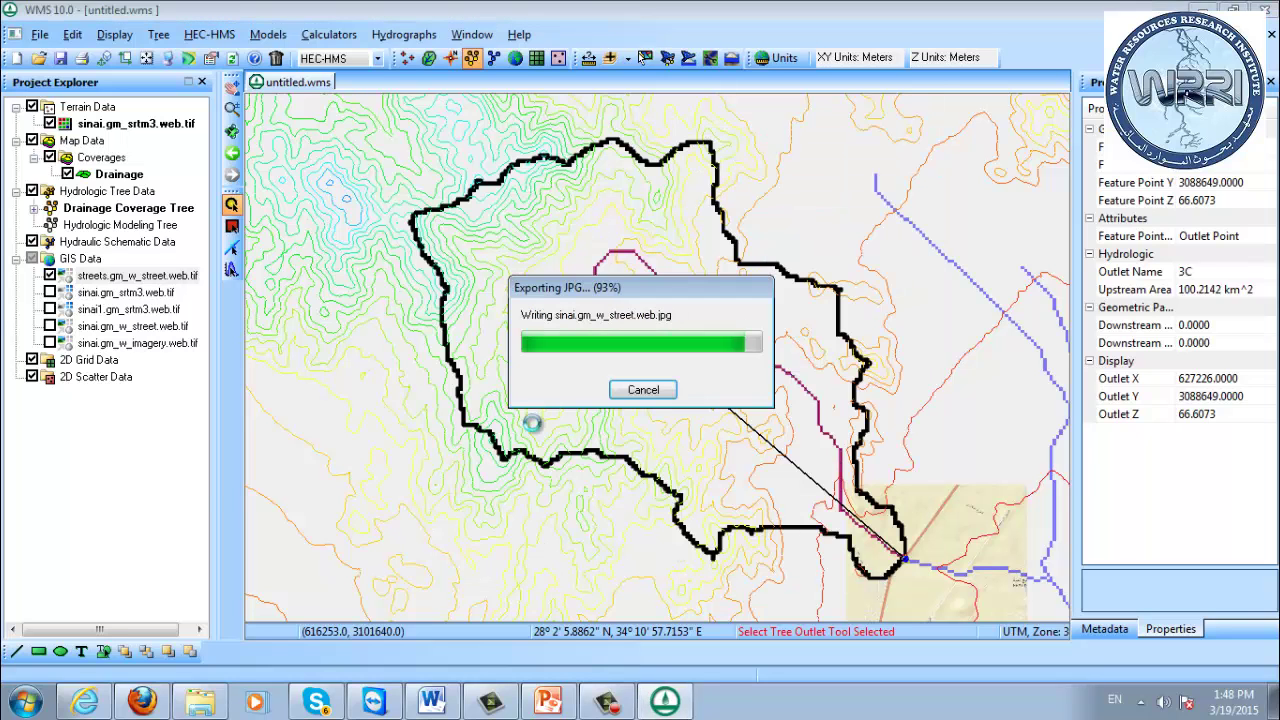
# - Switch to HEC-HMS 4.0 and open the recent sinaiRes project
pyautogui.click(25, 700)
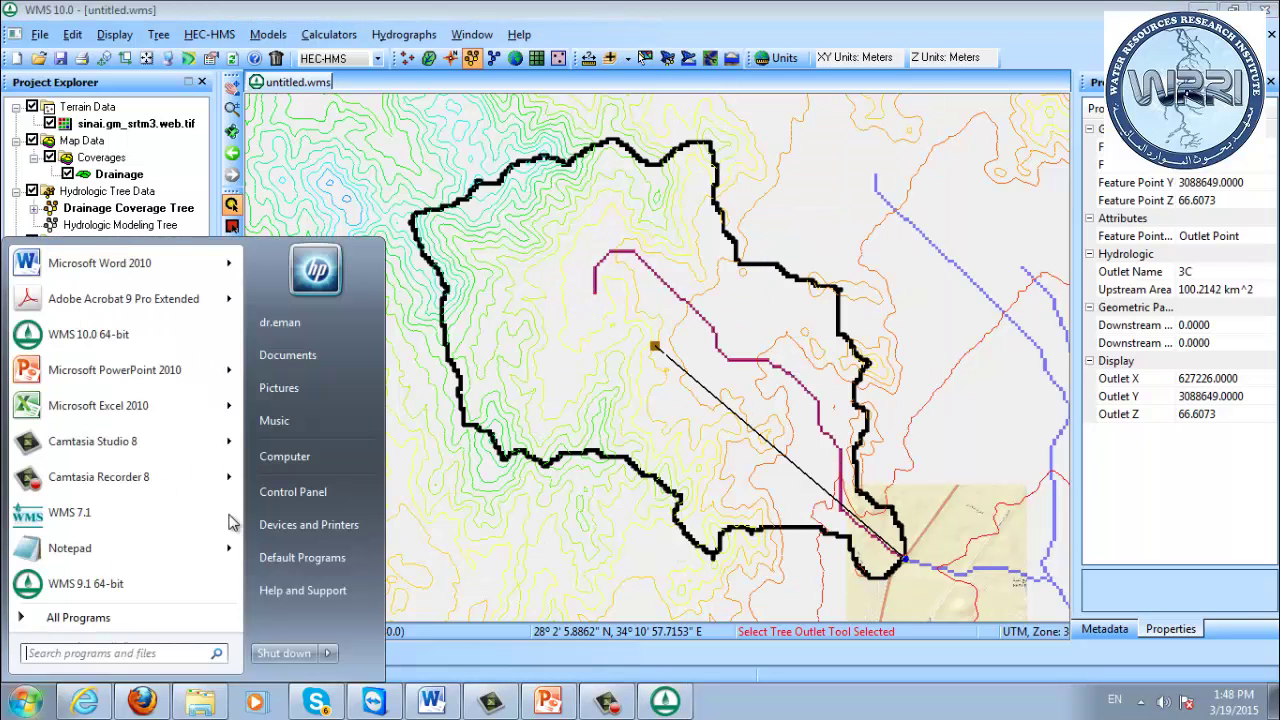
pyautogui.click(117, 655)
pyautogui.write('hms')
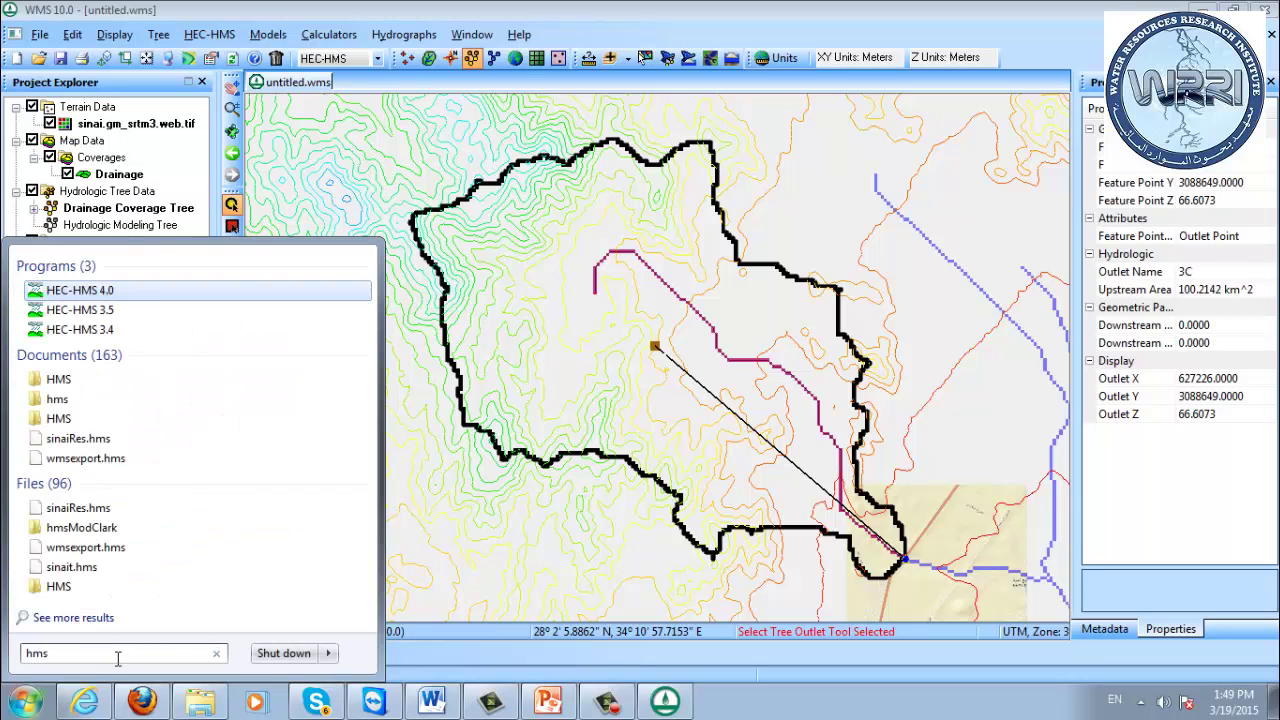
pyautogui.press('Escape')
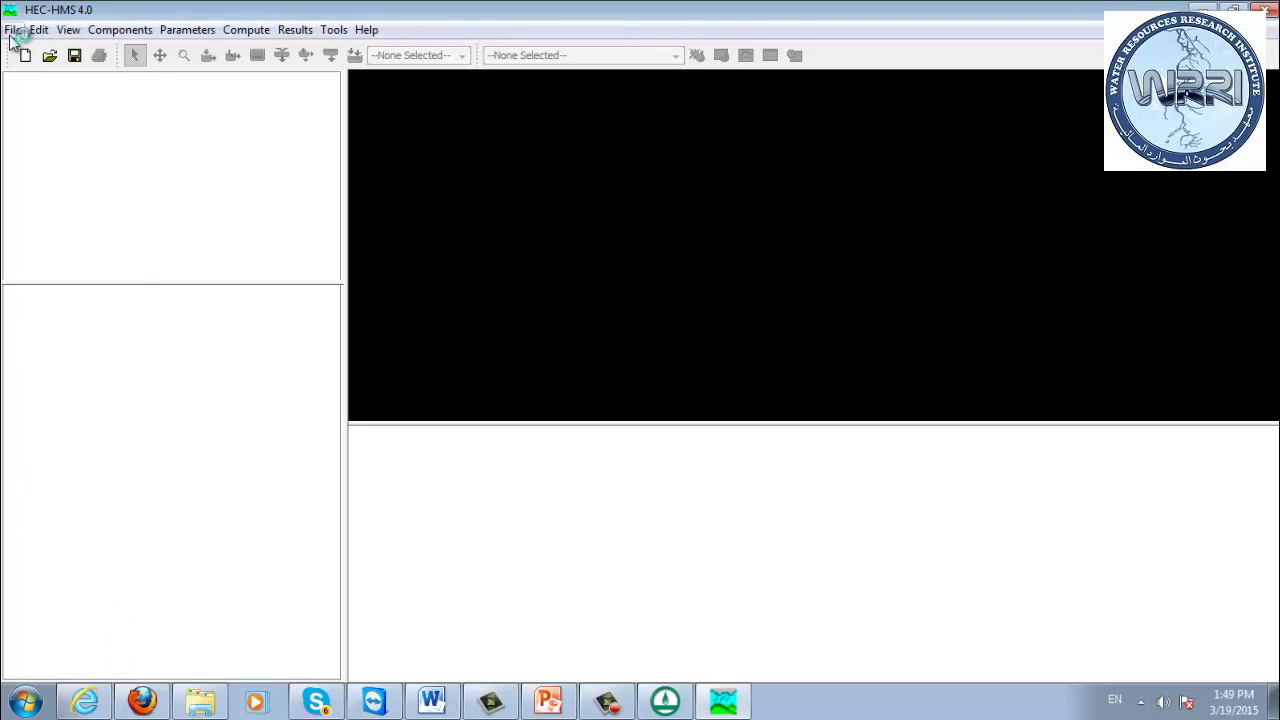
pyautogui.click(12, 30)
pyautogui.click(83, 300)
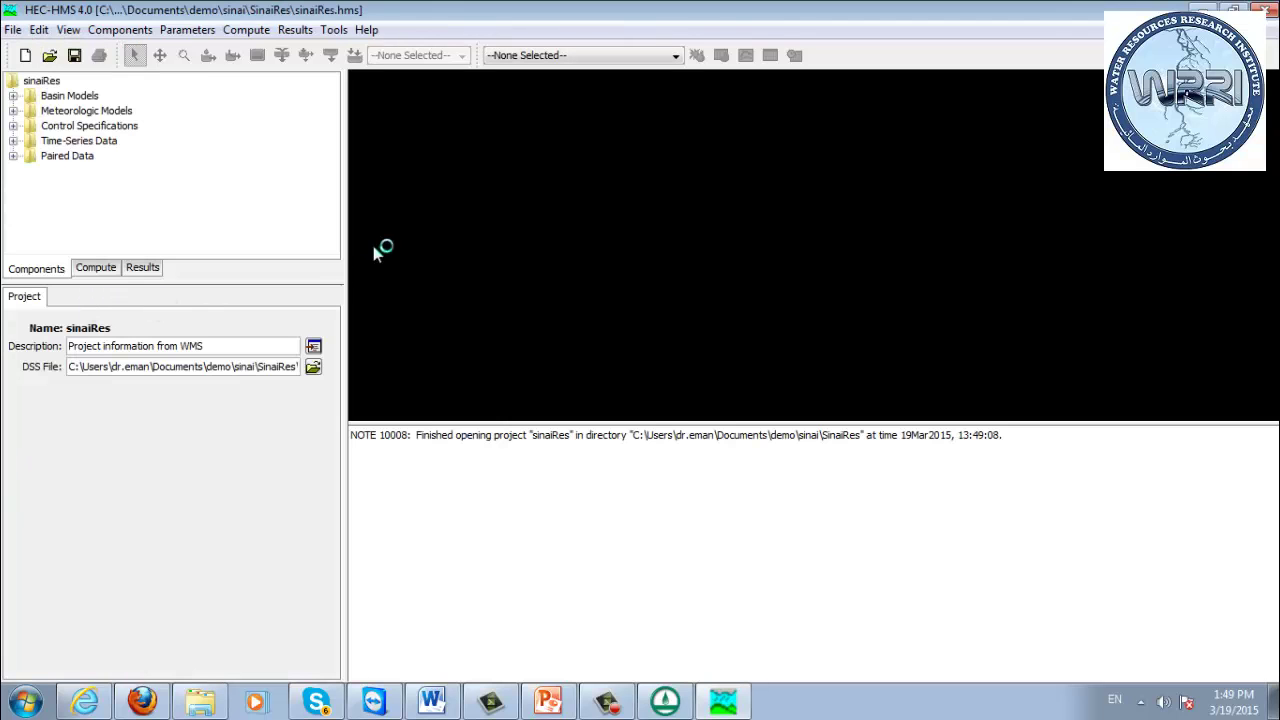
# - Open the WMS Watershed basin model and inspect the outflow method and storage-discharge settings of reservoir 3C
pyautogui.click(13, 96)
pyautogui.doubleClick(82, 111)
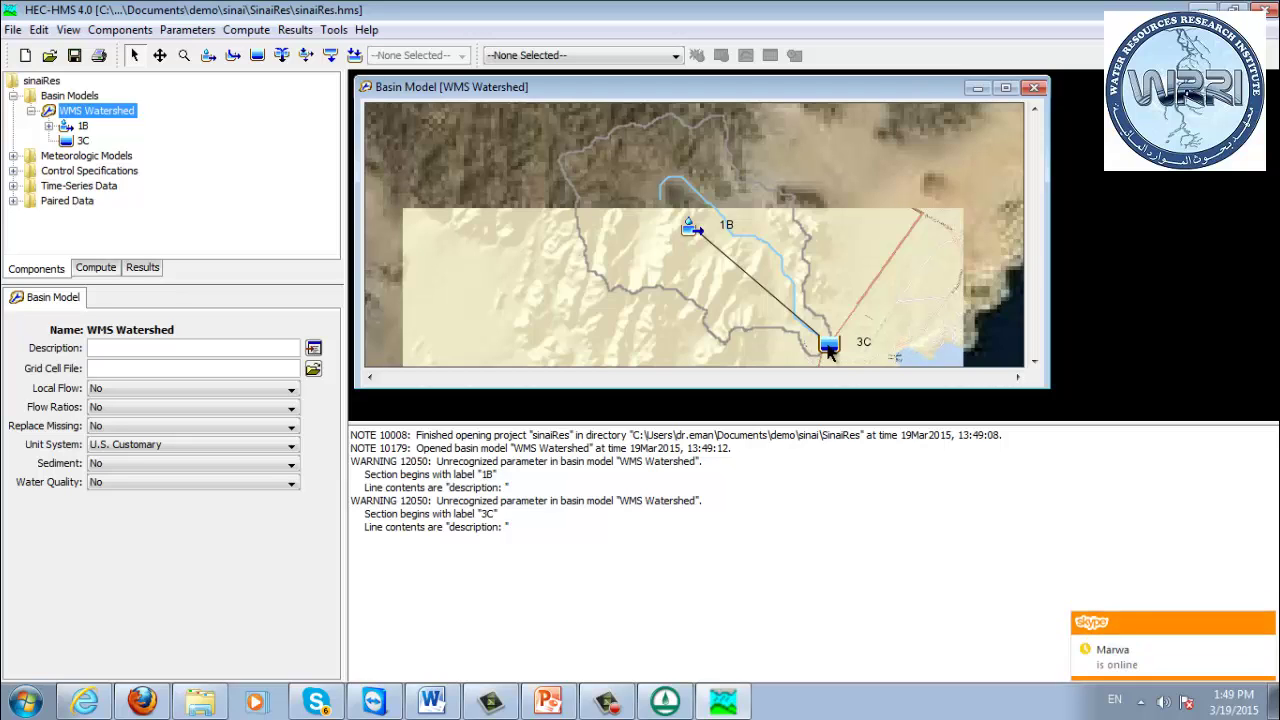
pyautogui.click(829, 347)
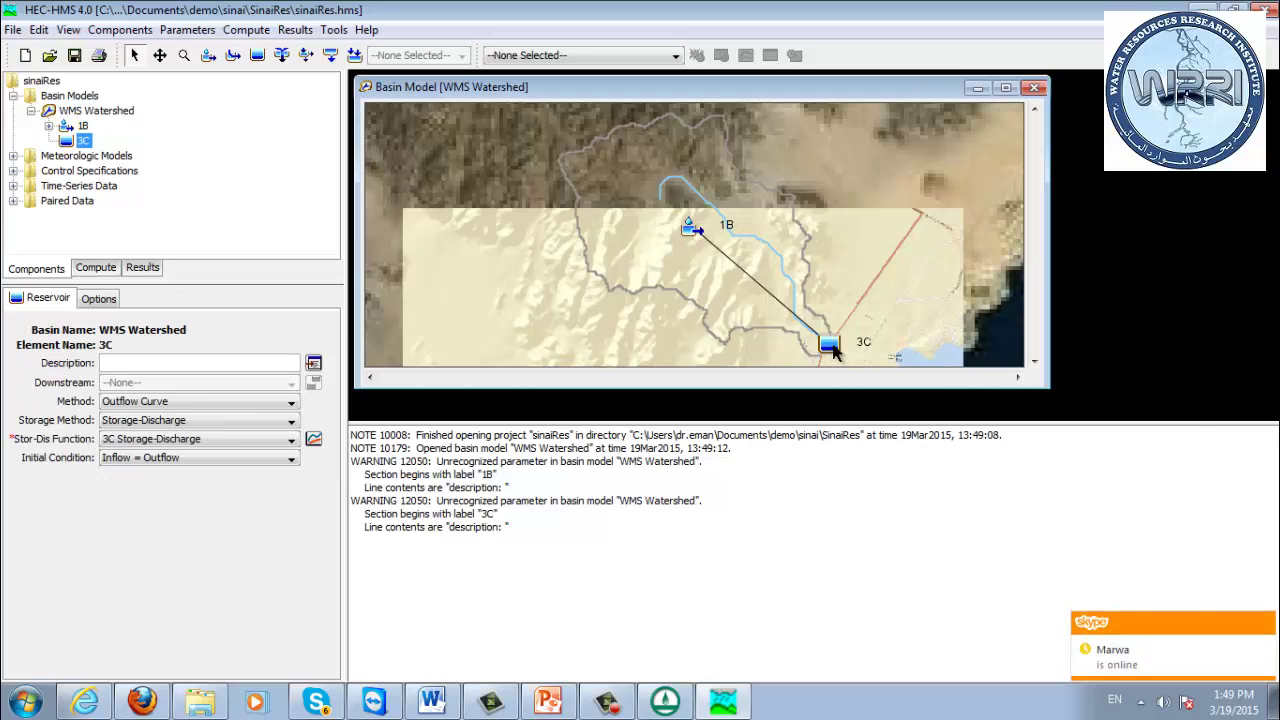
pyautogui.doubleClick(831, 346)
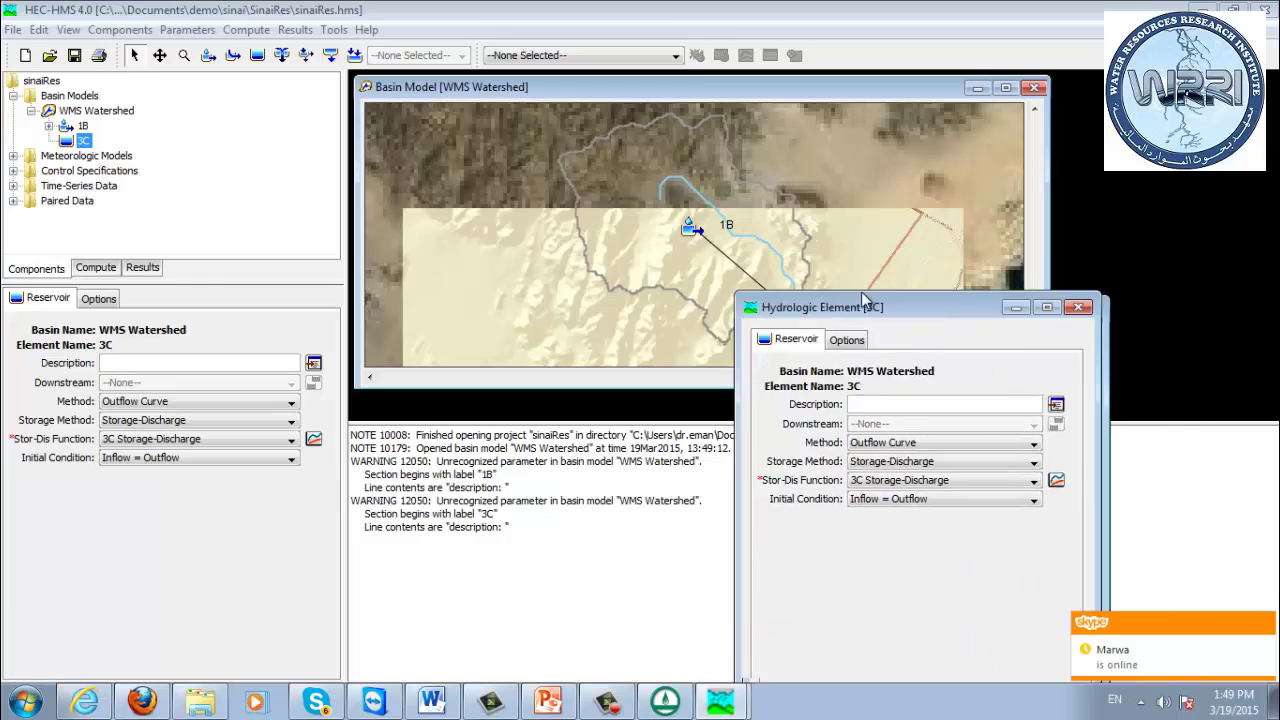
pyautogui.moveTo(900, 360); pyautogui.dragTo(619, 130)
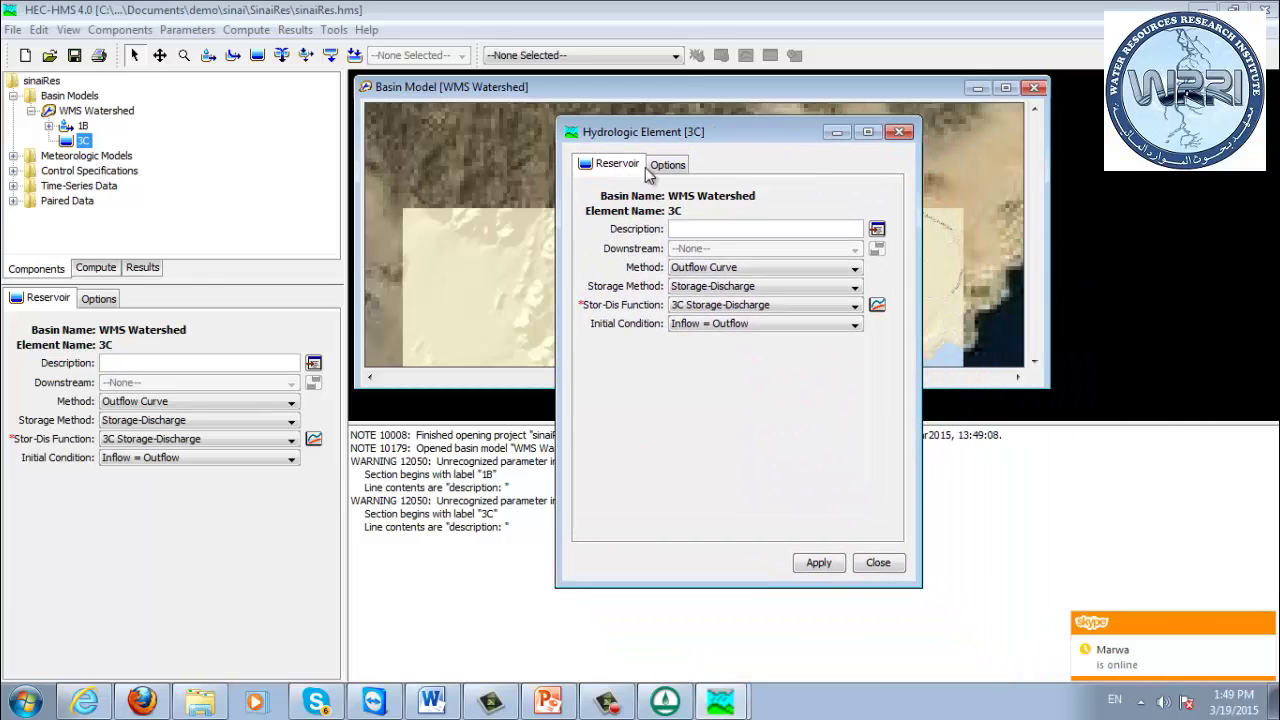
pyautogui.click(899, 133)
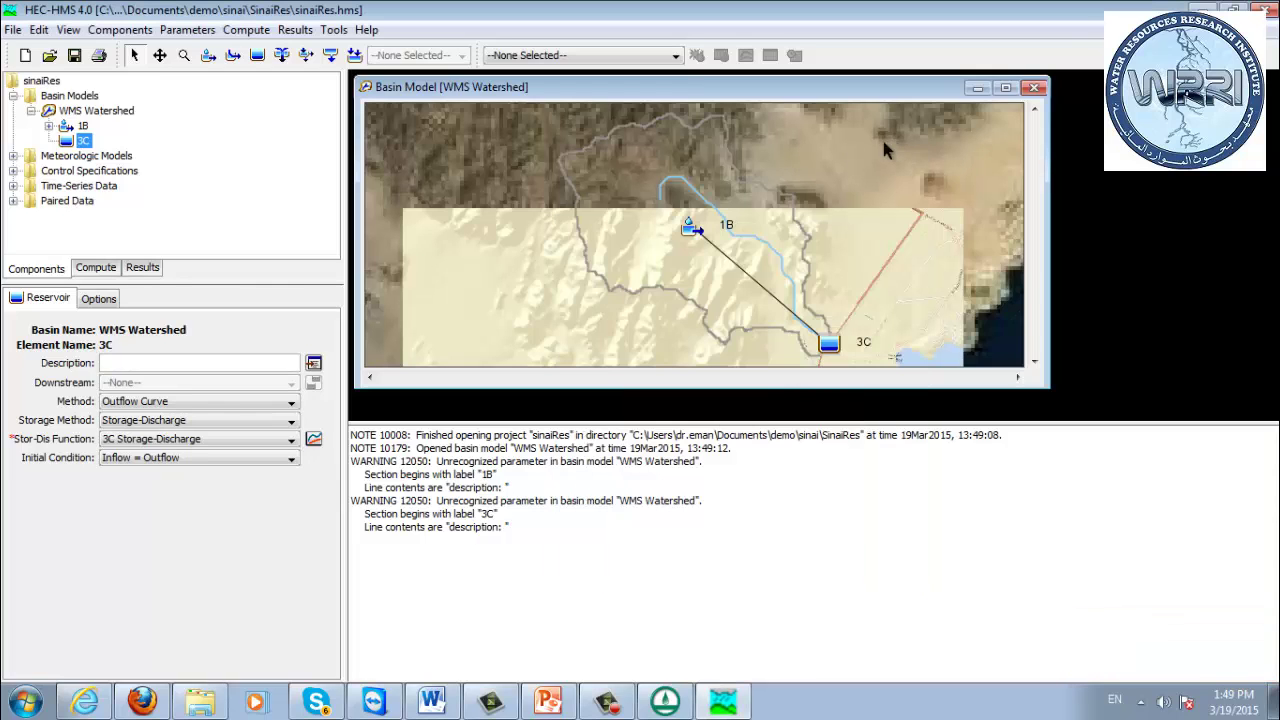
# - Select the simulation run Run 1 and compute it
pyautogui.click(96, 267)
pyautogui.click(13, 96)
pyautogui.click(66, 111)
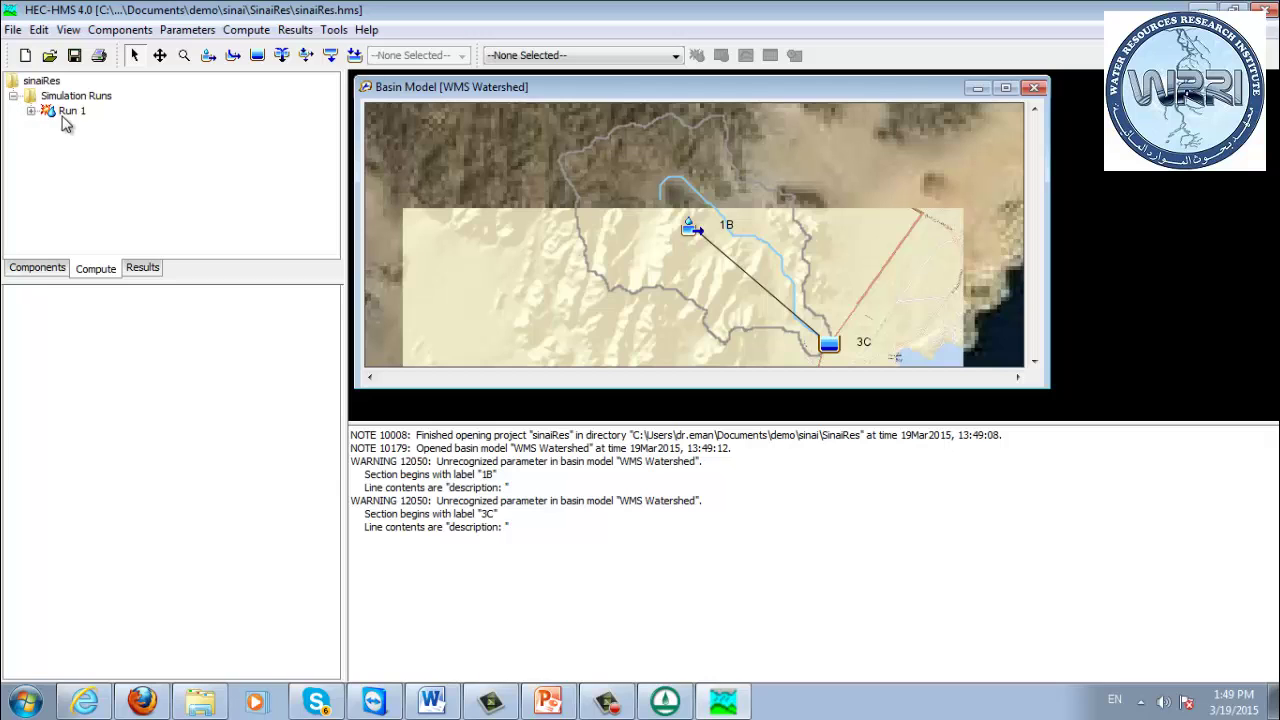
pyautogui.click(697, 56)
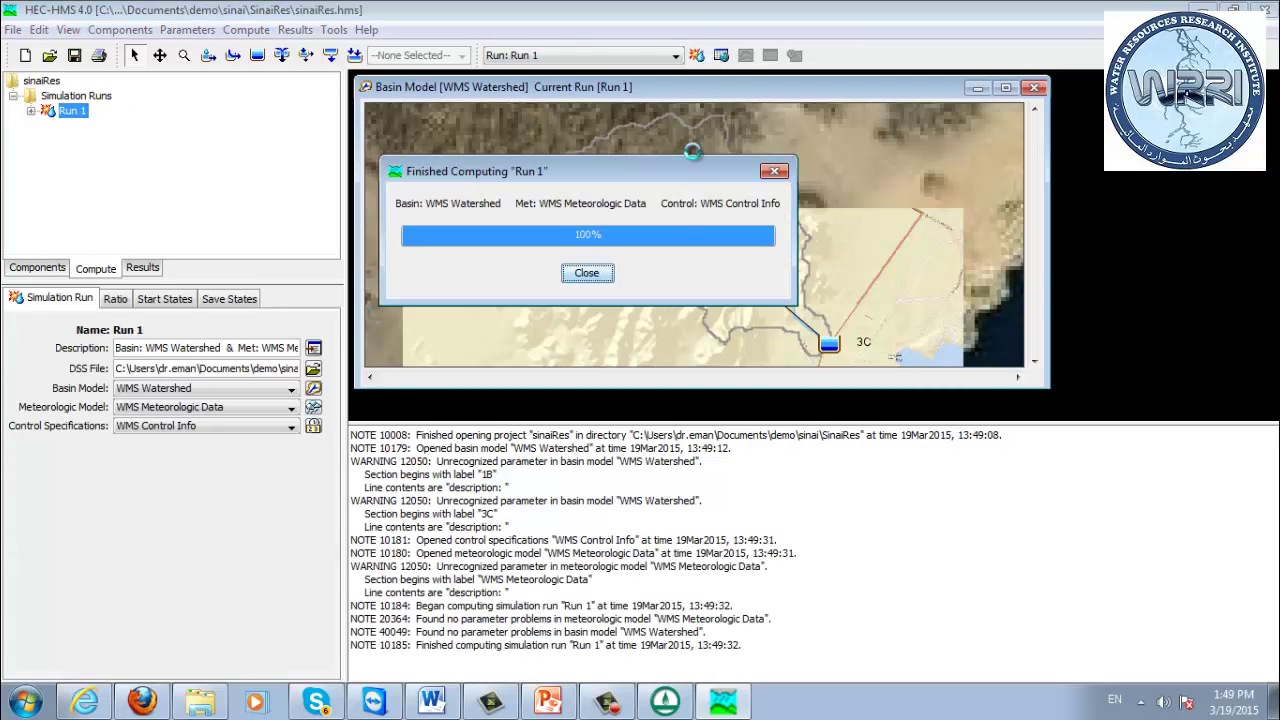
pyautogui.click(586, 274)
# - Review the inflow, storage and outflow values in reservoir 3C's time-series table from the Run 1 results
pyautogui.click(142, 270)
pyautogui.click(13, 96)
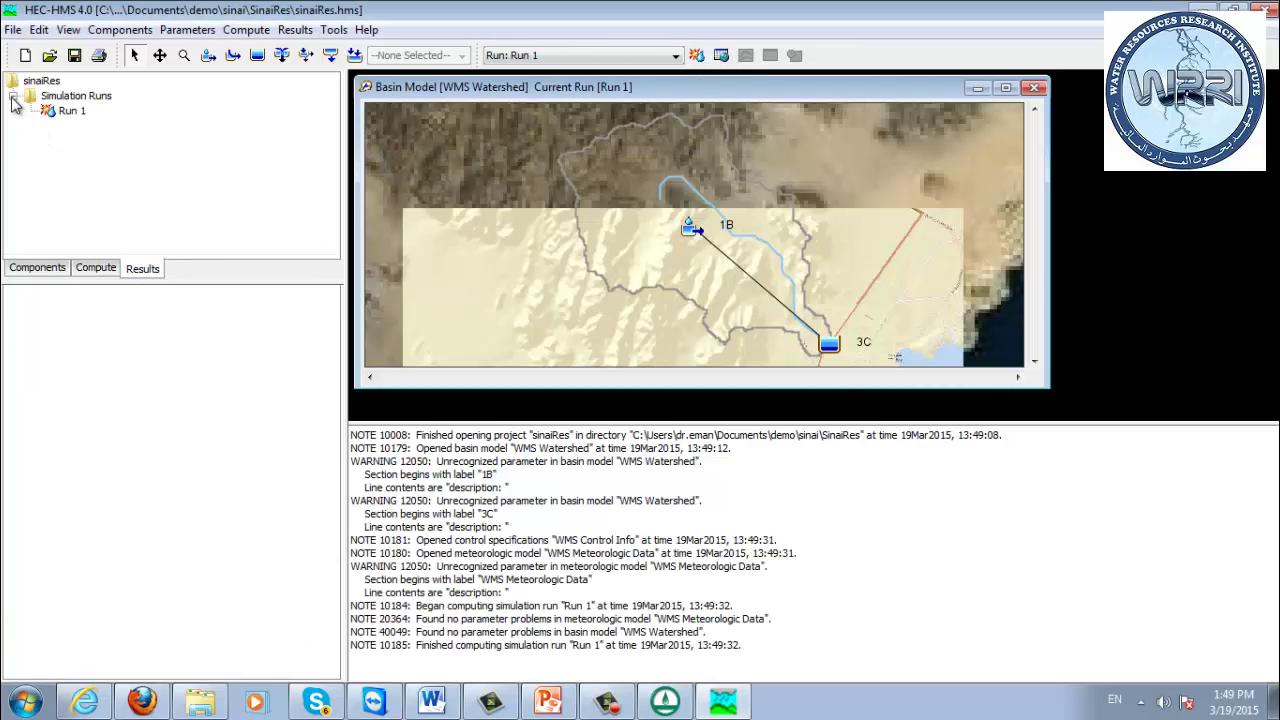
pyautogui.doubleClick(72, 112)
pyautogui.doubleClick(83, 156)
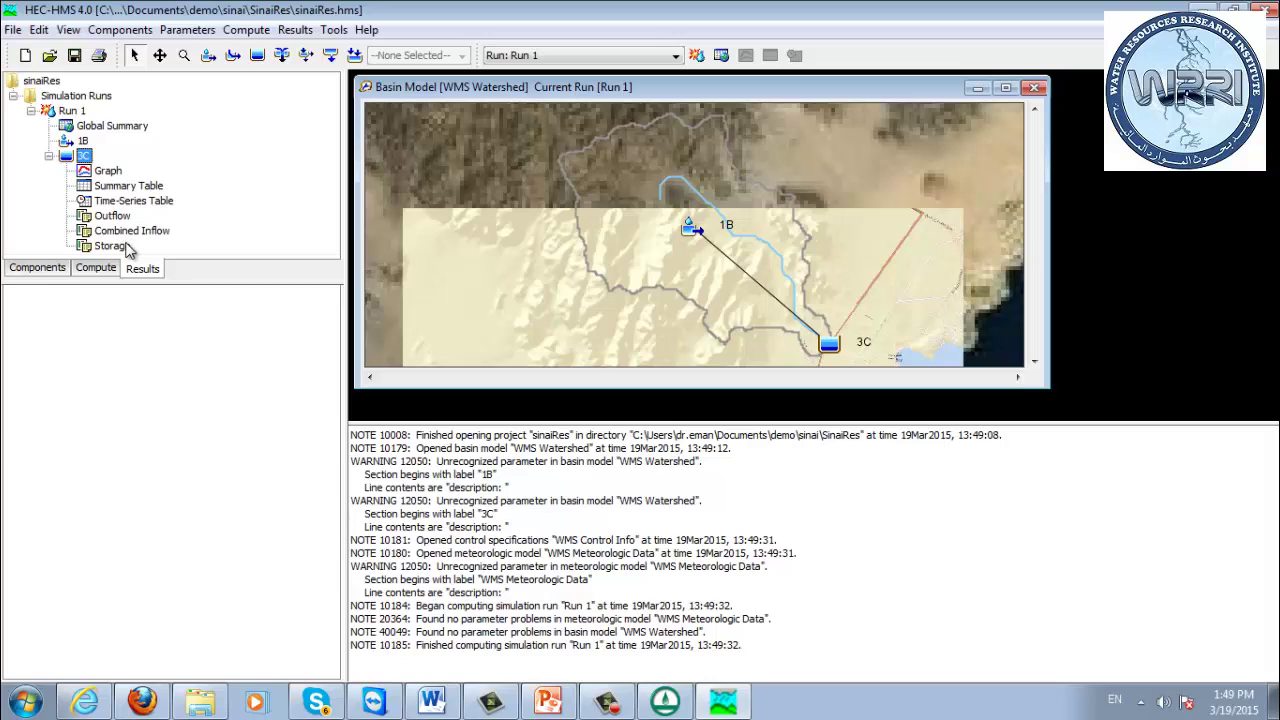
pyautogui.click(126, 201)
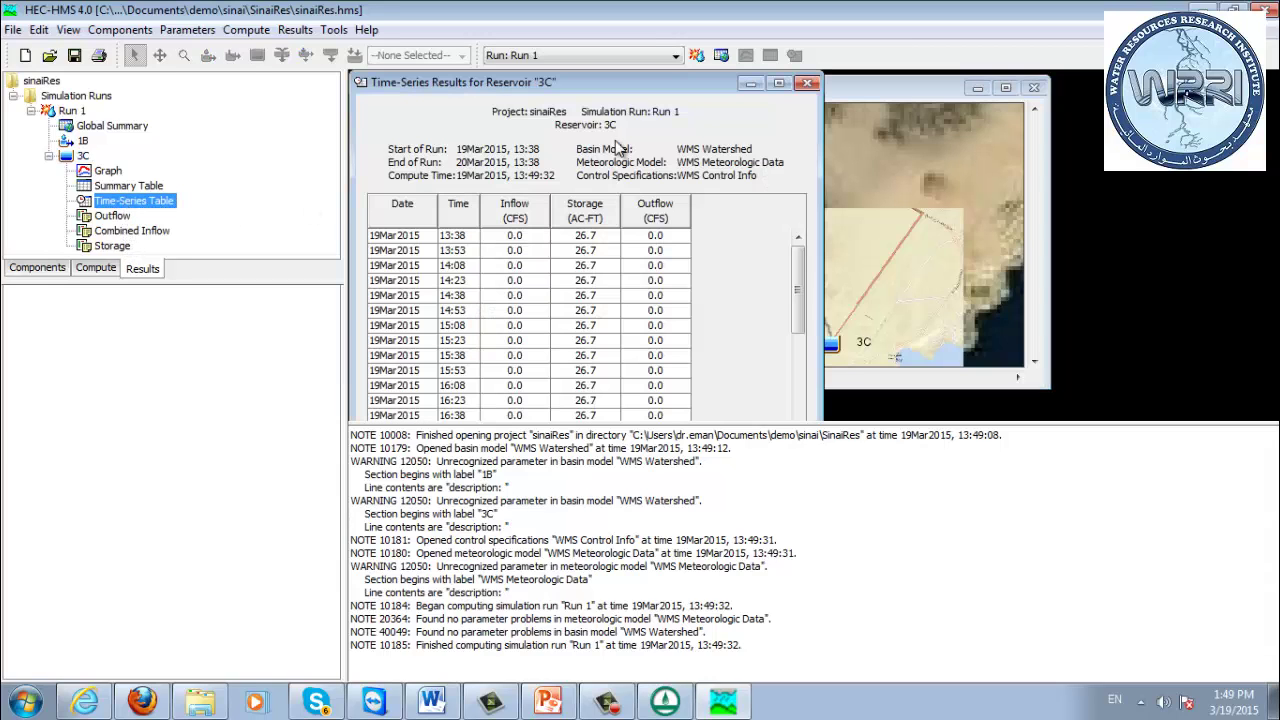
pyautogui.click(779, 83)
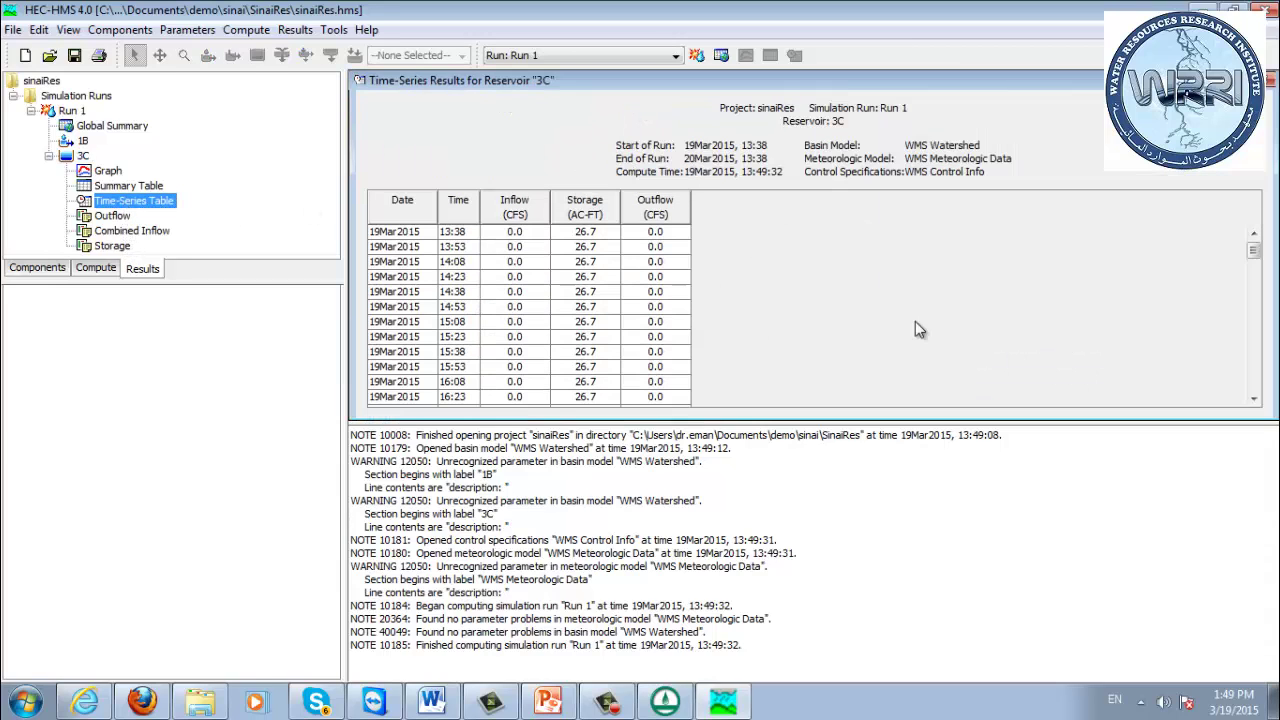
pyautogui.click(512, 238)
pyautogui.moveTo(1253, 250); pyautogui.dragTo(1257, 330)
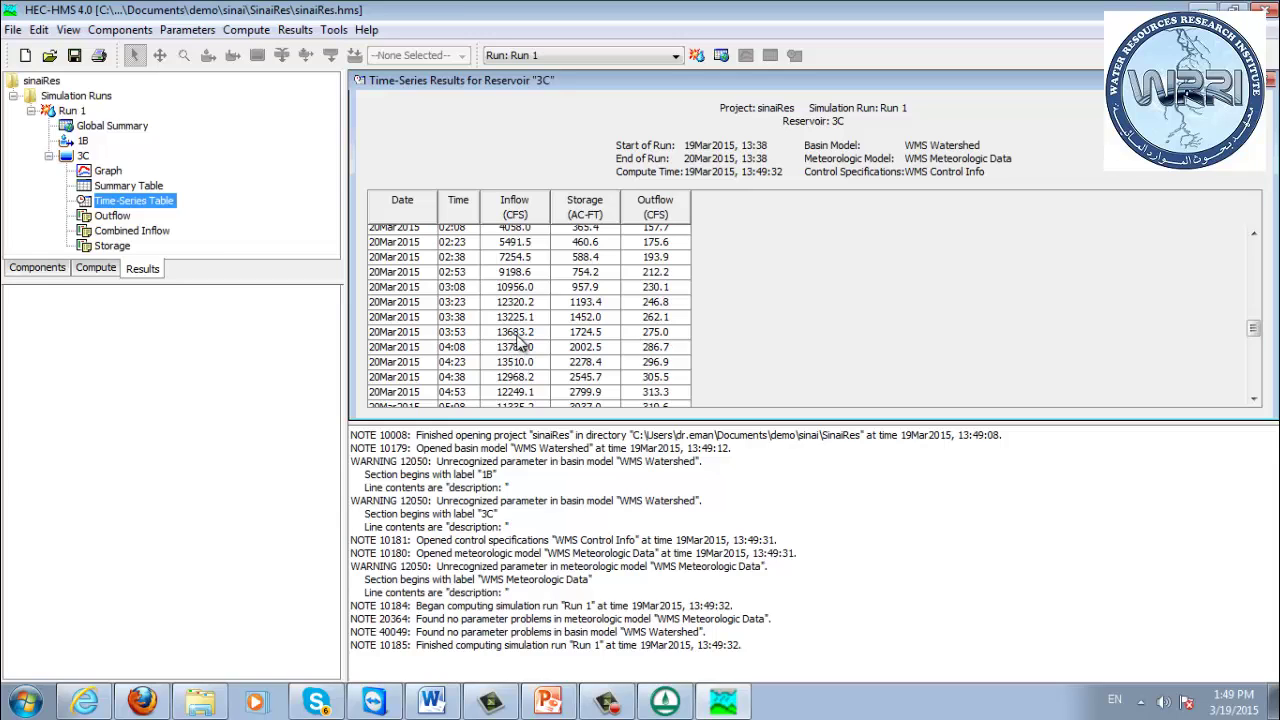
pyautogui.moveTo(1256, 336); pyautogui.dragTo(1256, 367)
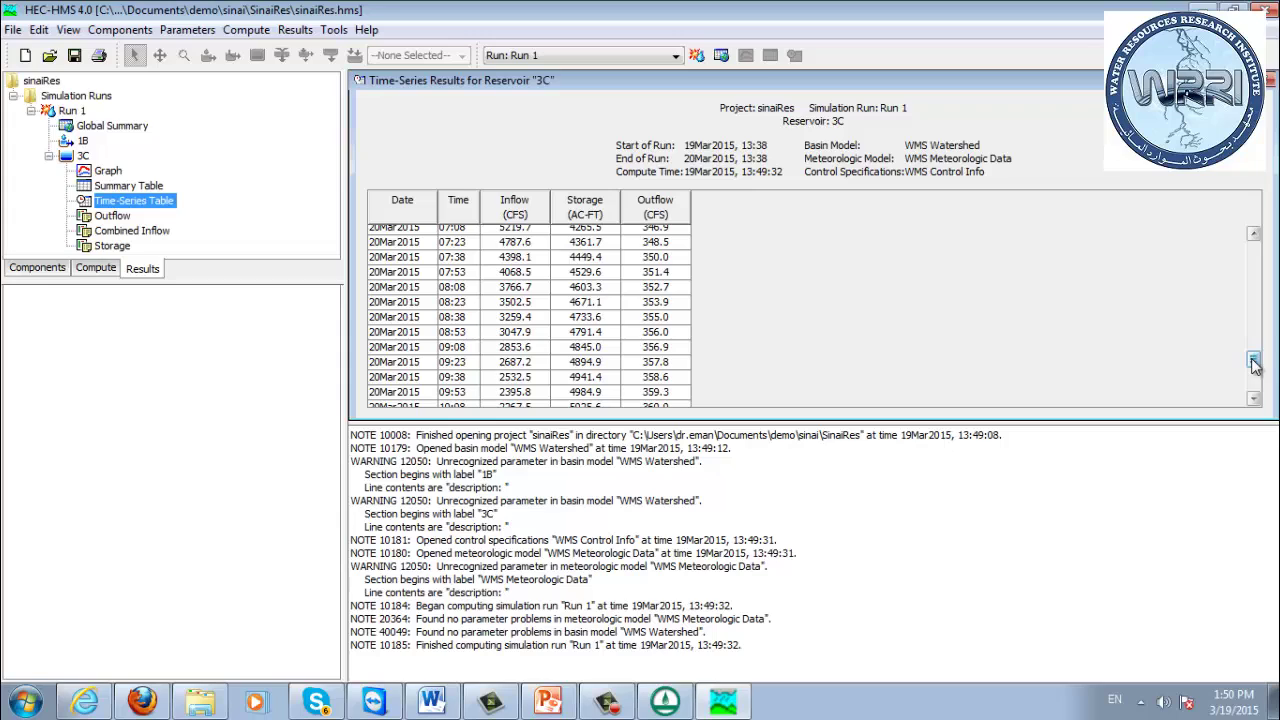
# - Examine reservoir 3C's outflow curve and its results graph comparing storage, outflow and combined inflow
pyautogui.click(112, 216)
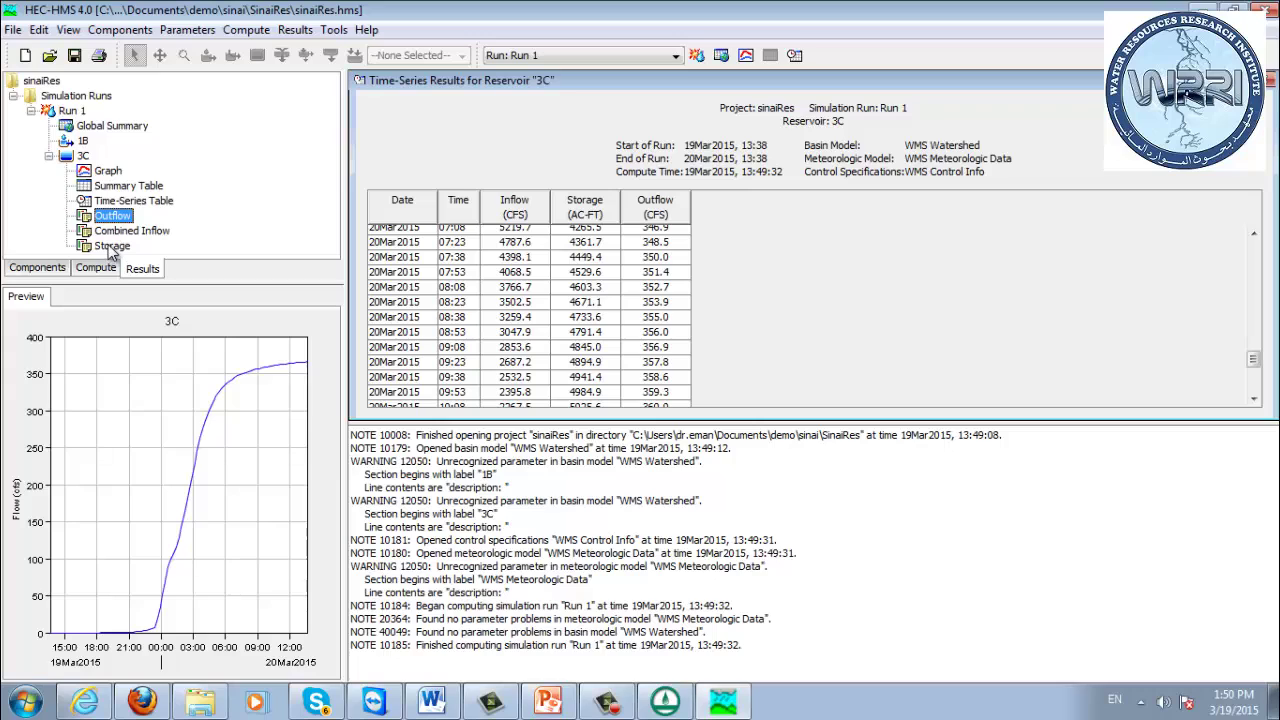
pyautogui.click(106, 172)
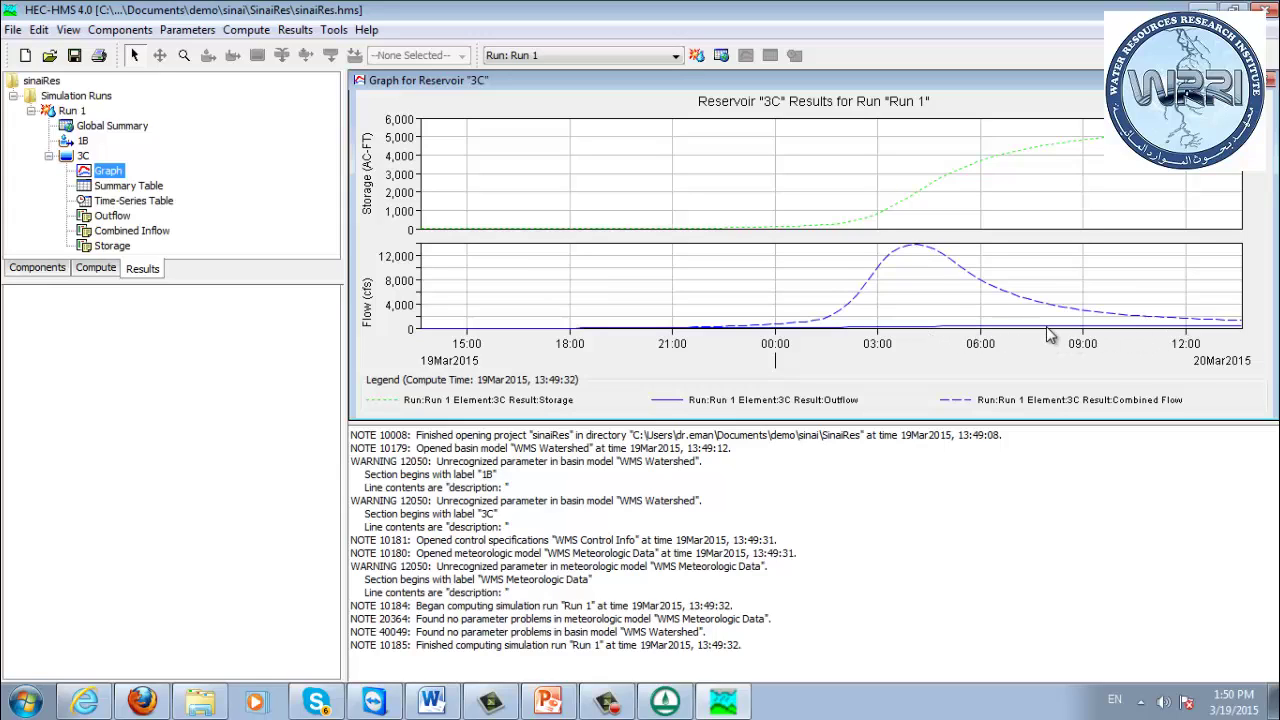
pyautogui.moveTo(1049, 335)
# - Switch to WMS and place a new outlet point midway along the watershed's main stream, at about X 621865, Y 3094712
pyautogui.click(665, 700)
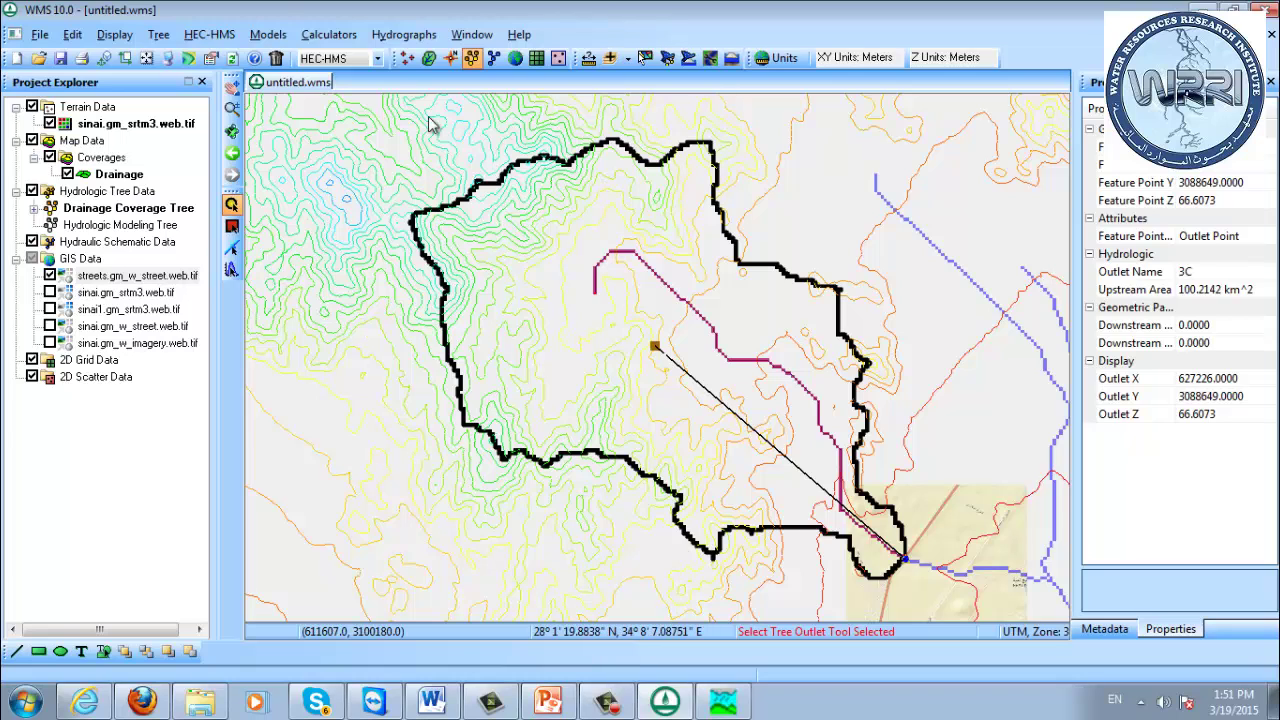
pyautogui.click(450, 58)
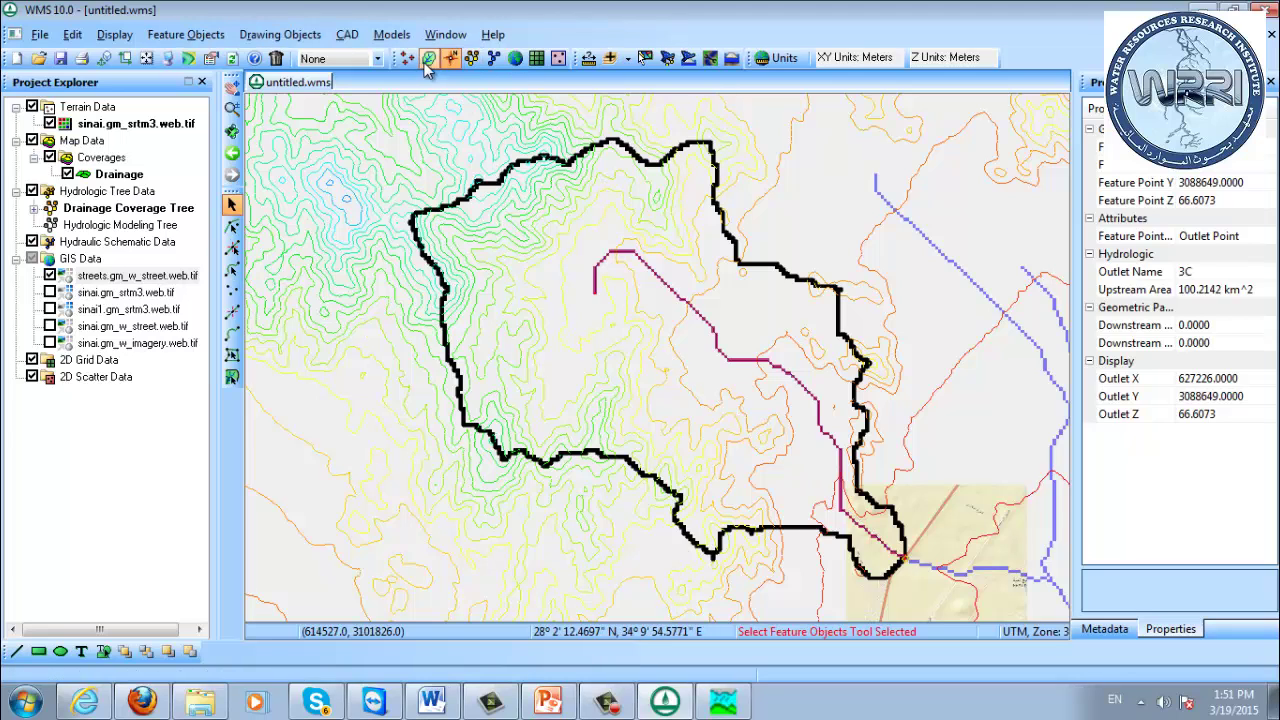
pyautogui.click(428, 58)
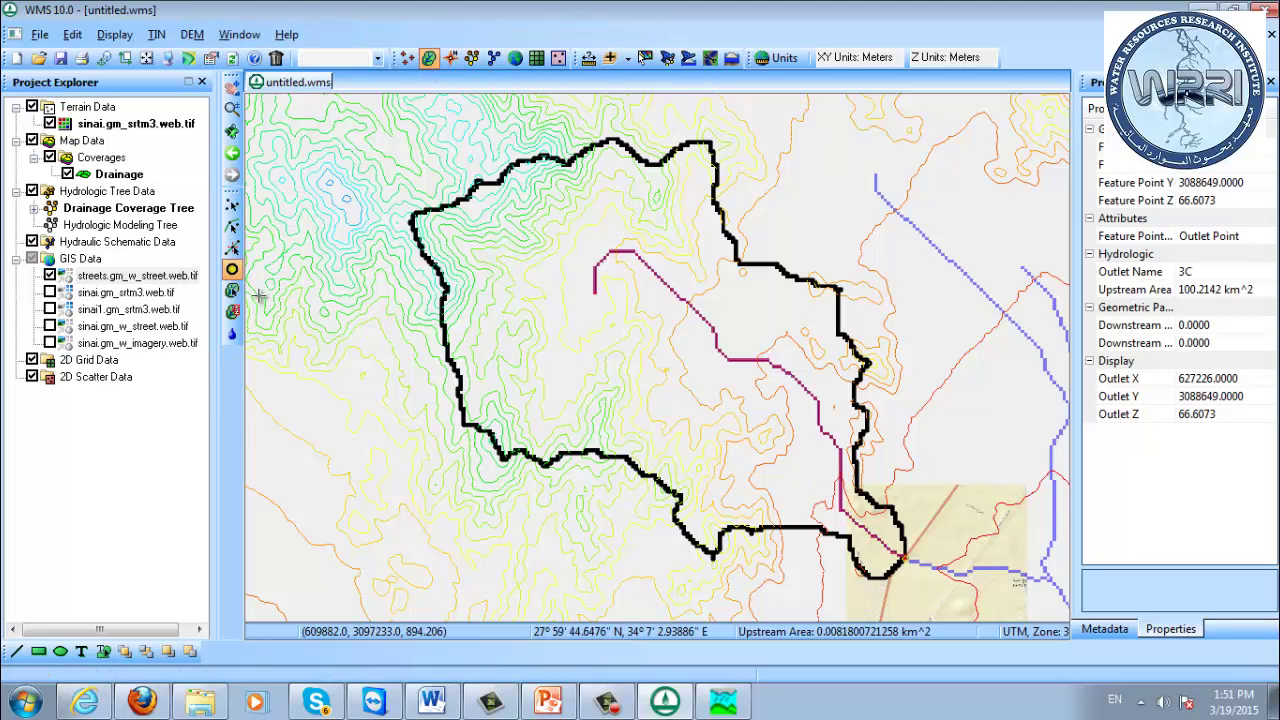
pyautogui.click(718, 345)
# - Delineate the basins again with the new outlet, replacing the existing drainage data and using a 20 km² stream threshold
pyautogui.click(192, 34)
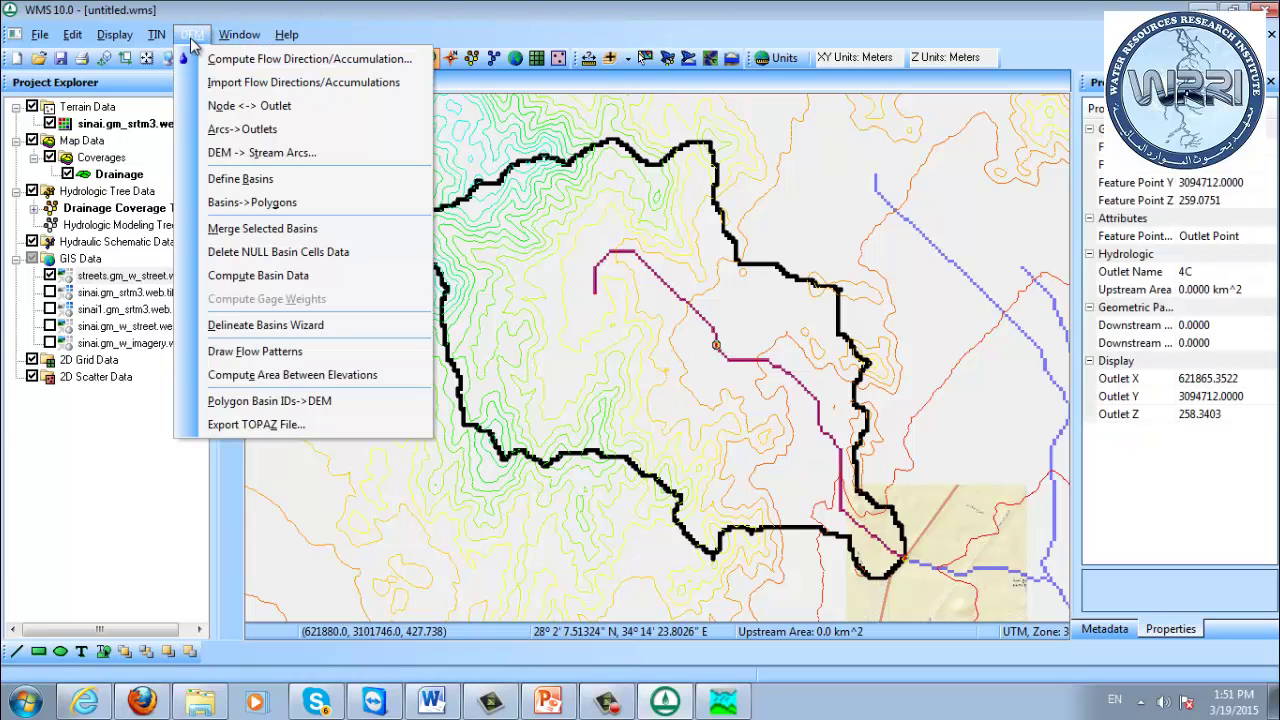
pyautogui.click(192, 34)
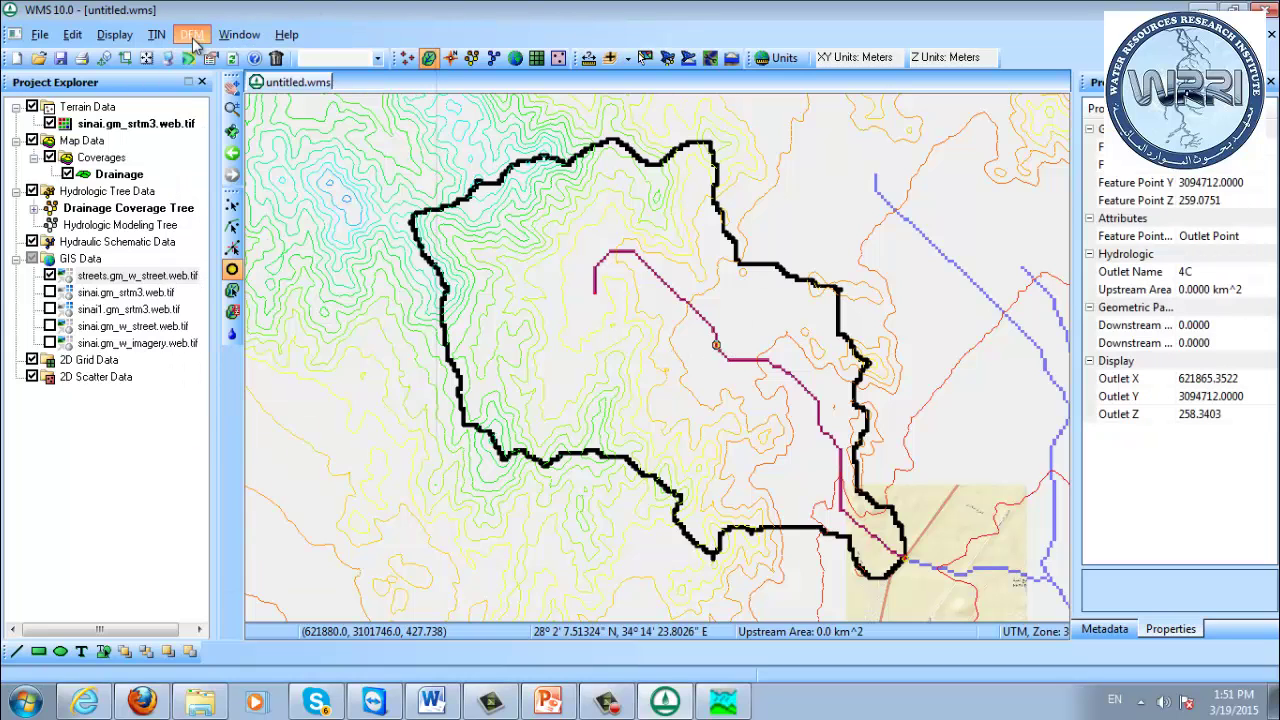
pyautogui.click(192, 34)
pyautogui.click(287, 324)
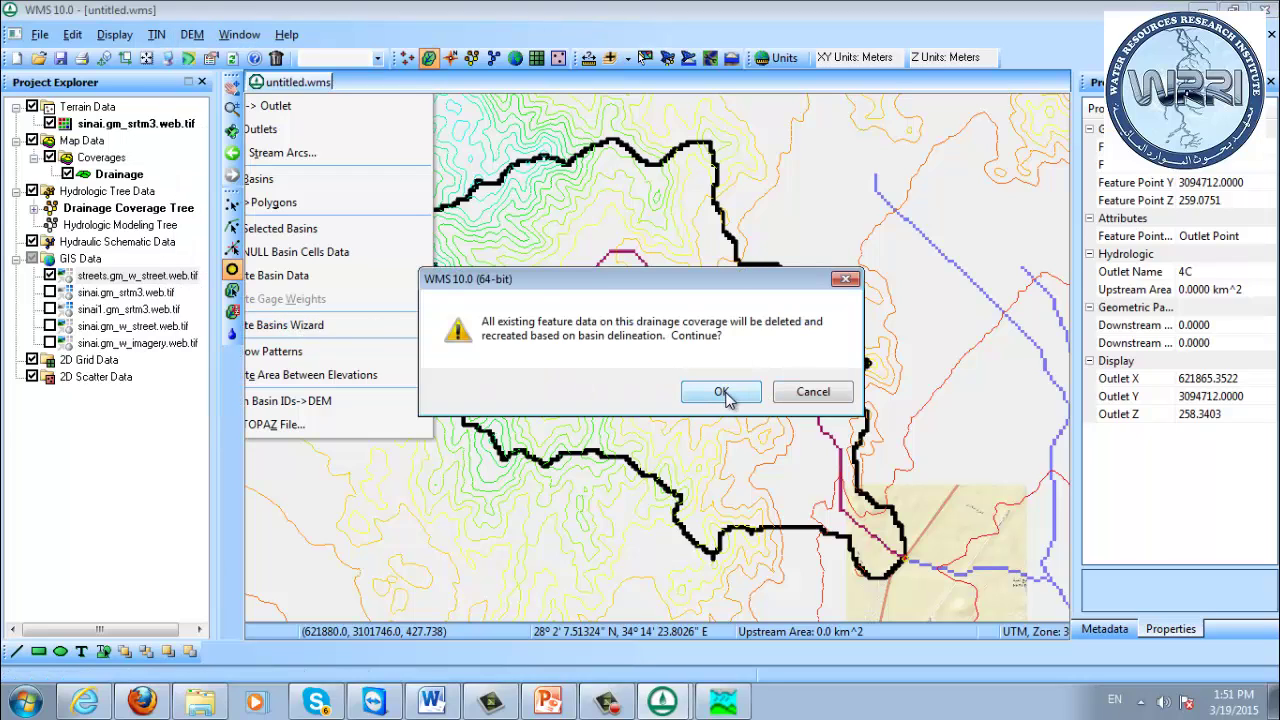
pyautogui.click(721, 393)
pyautogui.click(785, 328)
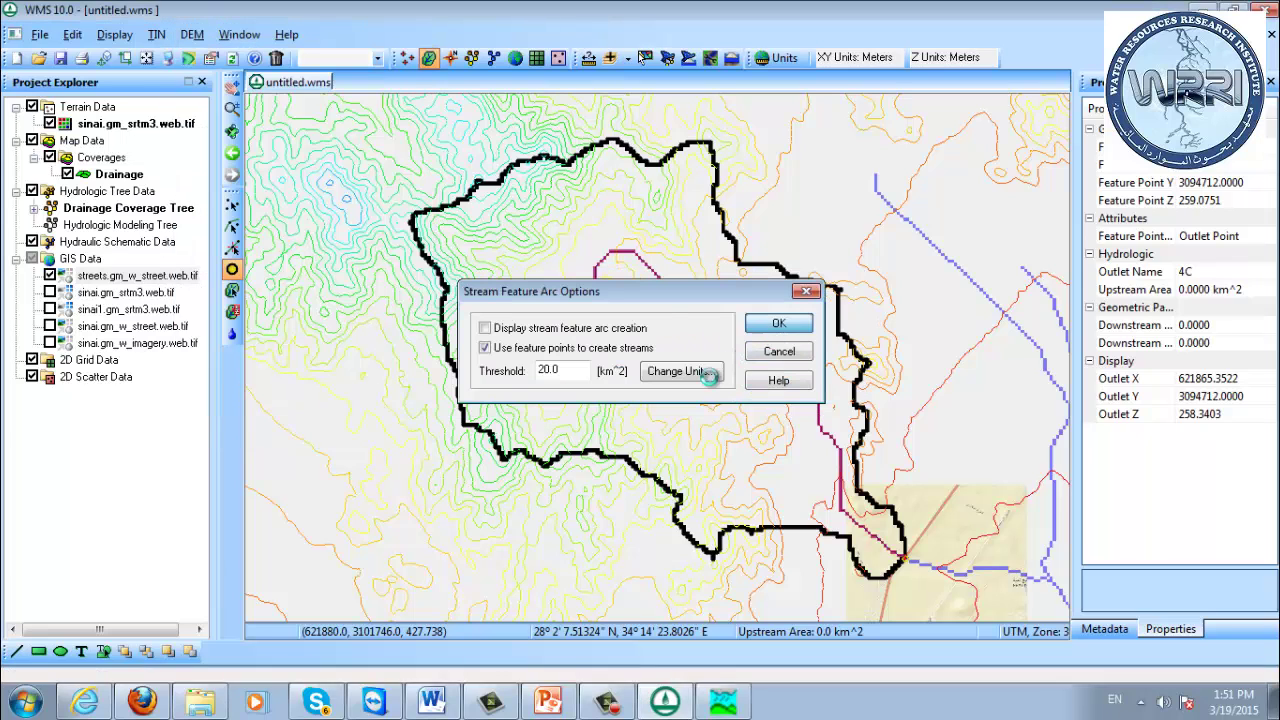
pyautogui.click(937, 337)
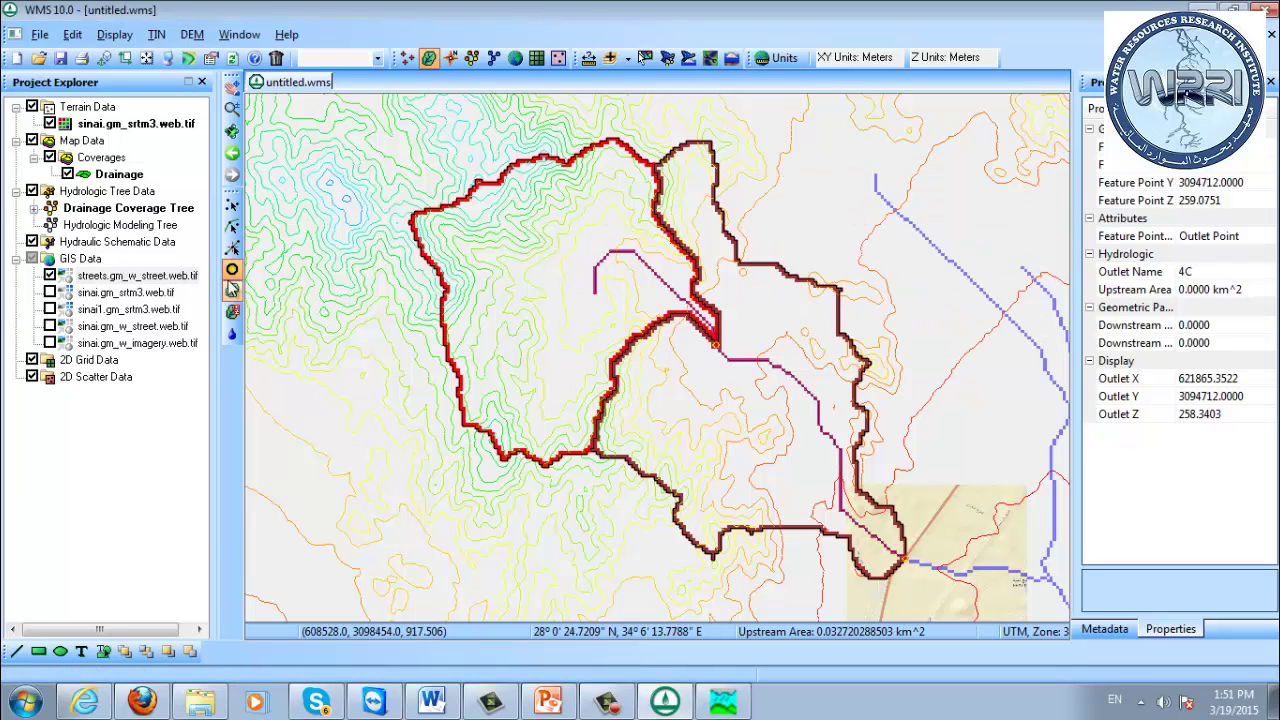
pyautogui.click(232, 270)
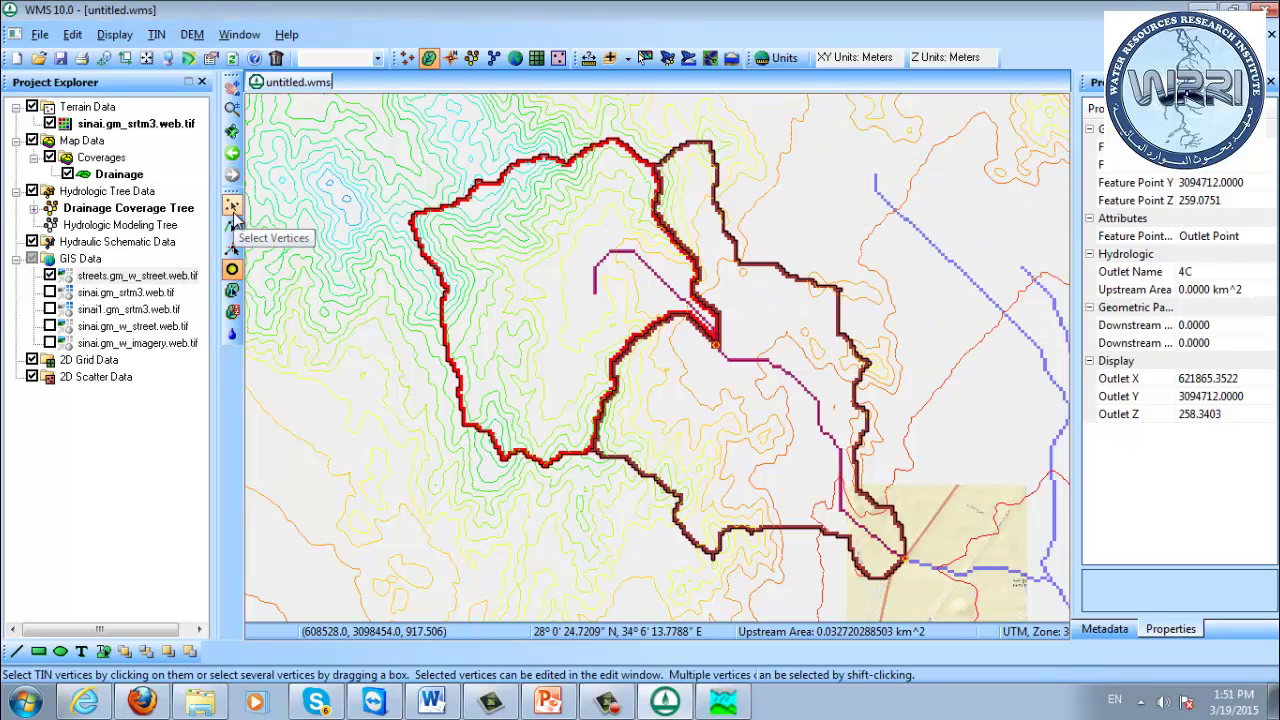
# - Add a reservoir at the new mid-stream outlet in the hydrologic tree and check its HMS reservoir properties without changing them
pyautogui.click(450, 57)
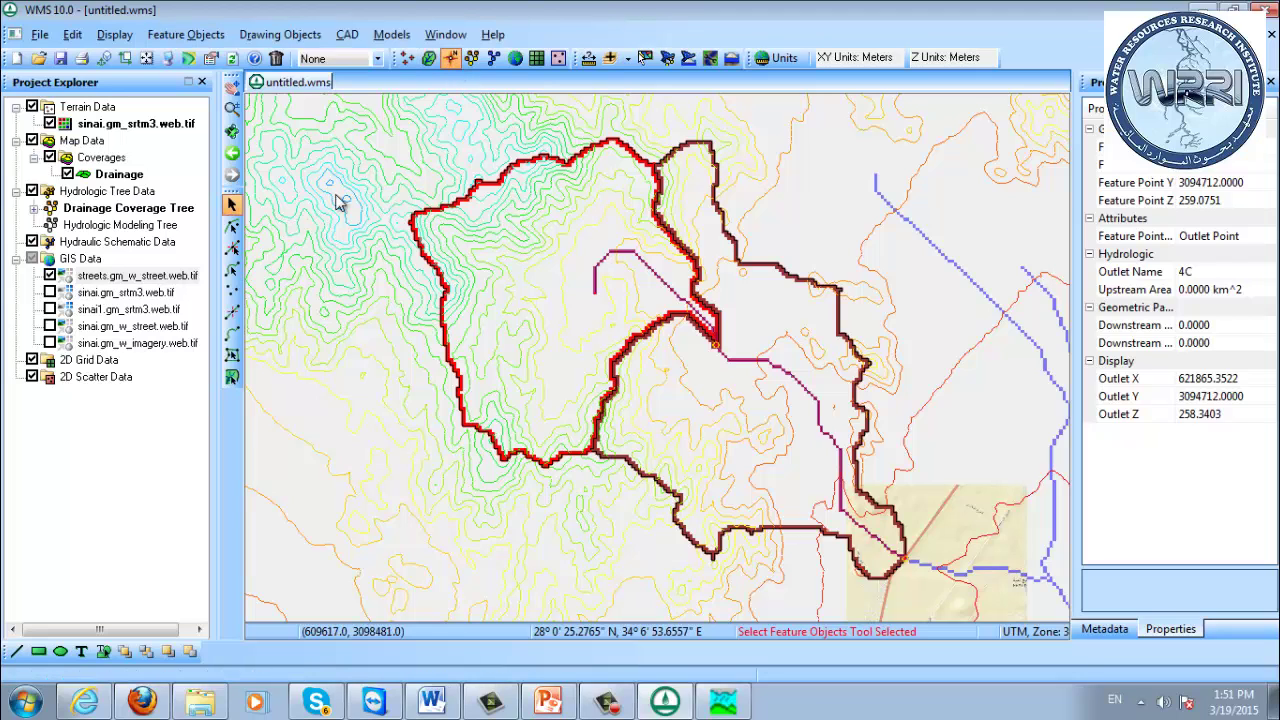
pyautogui.click(471, 57)
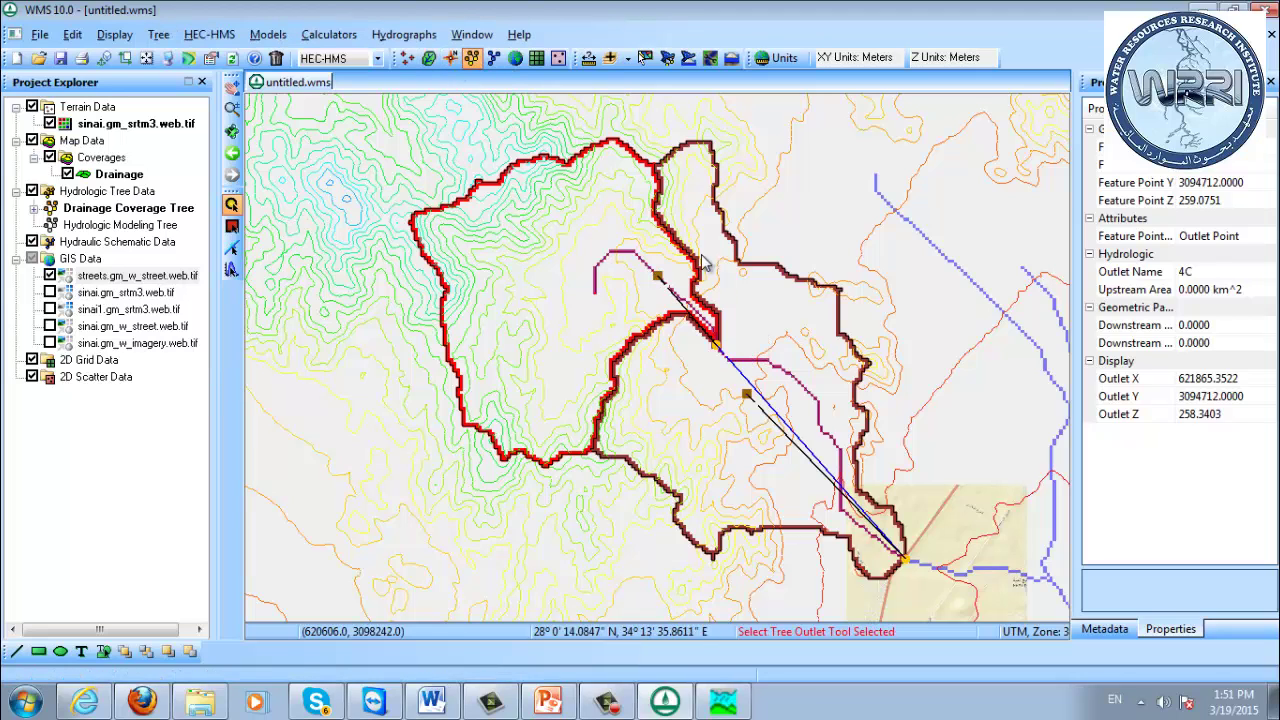
pyautogui.click(716, 349)
pyautogui.rightClick(718, 347)
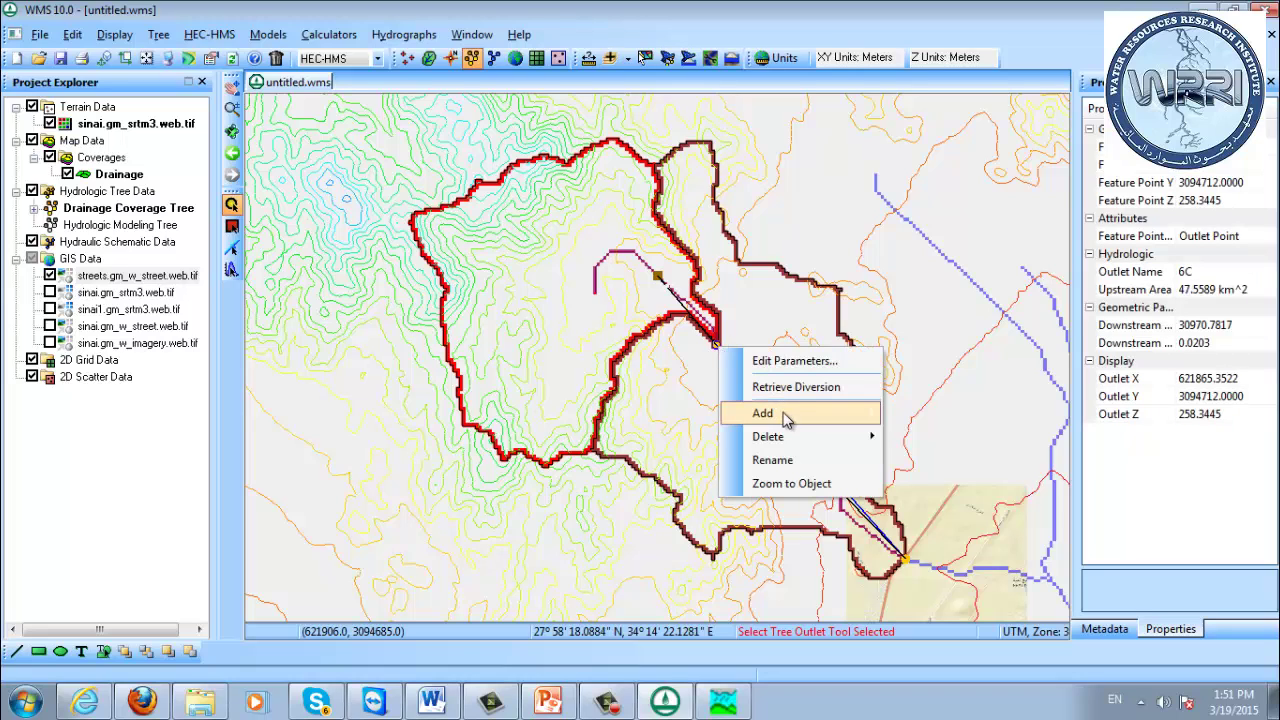
pyautogui.moveTo(790, 413)
pyautogui.click(938, 444)
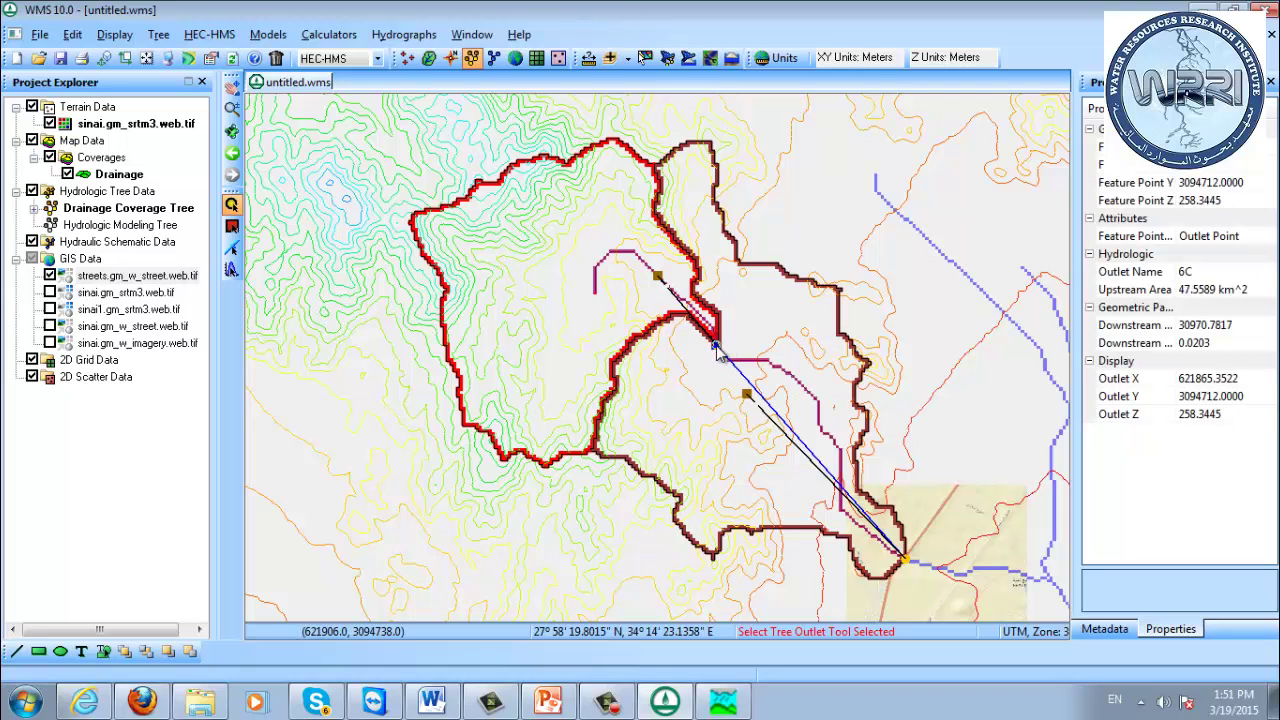
pyautogui.doubleClick(716, 347)
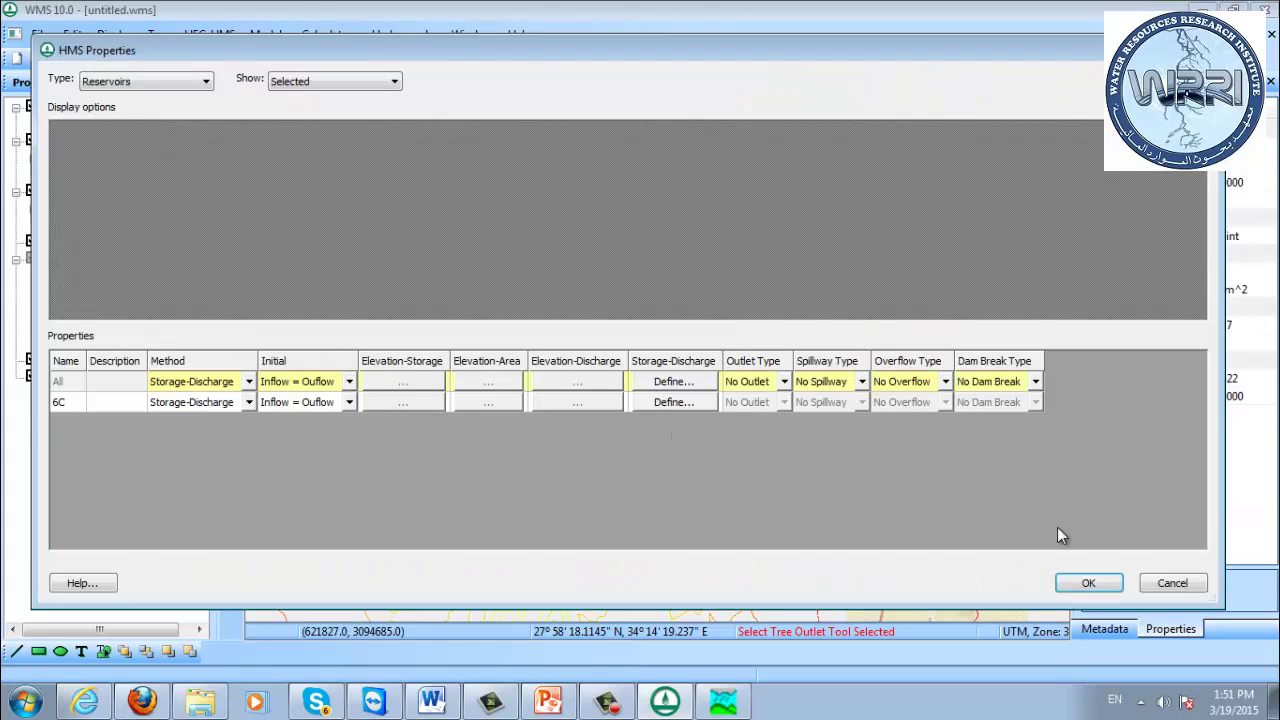
pyautogui.click(1180, 583)
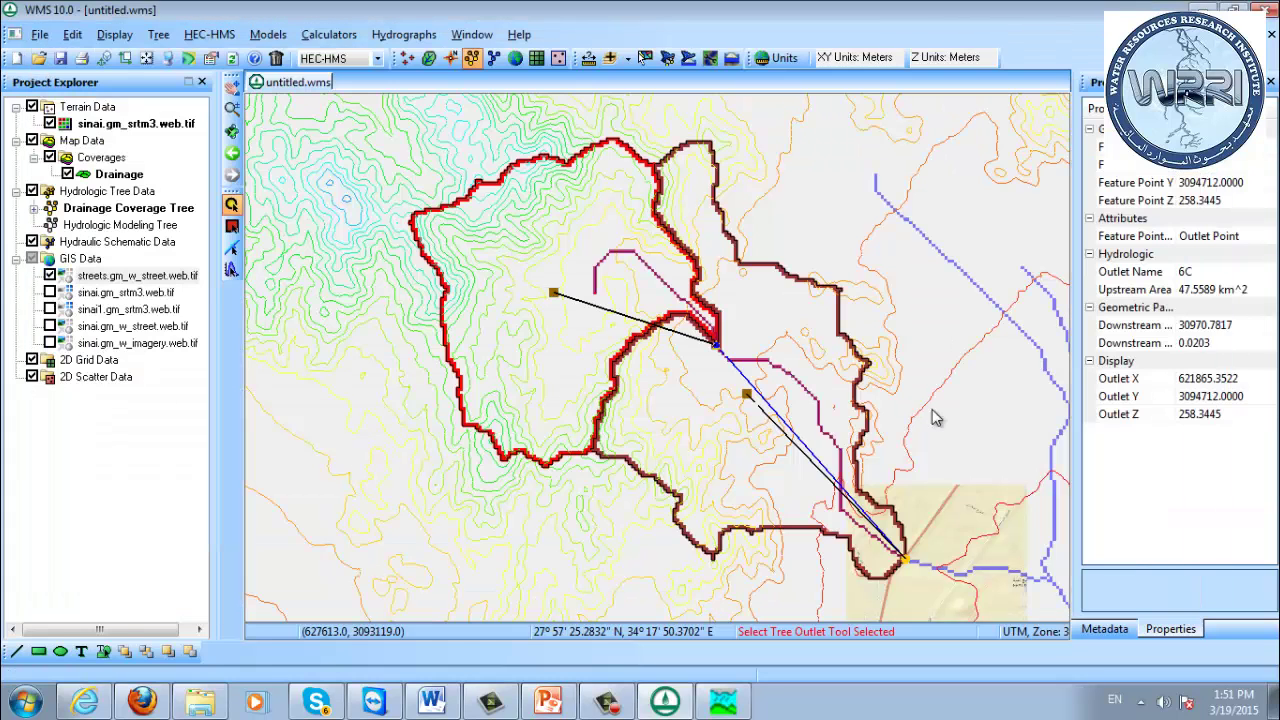
# - Define the new reservoir's storage capacity in the detention basin calculator from the DEM, up to elevation 1000 ft with 20 data points
pyautogui.click(329, 34)
pyautogui.click(400, 198)
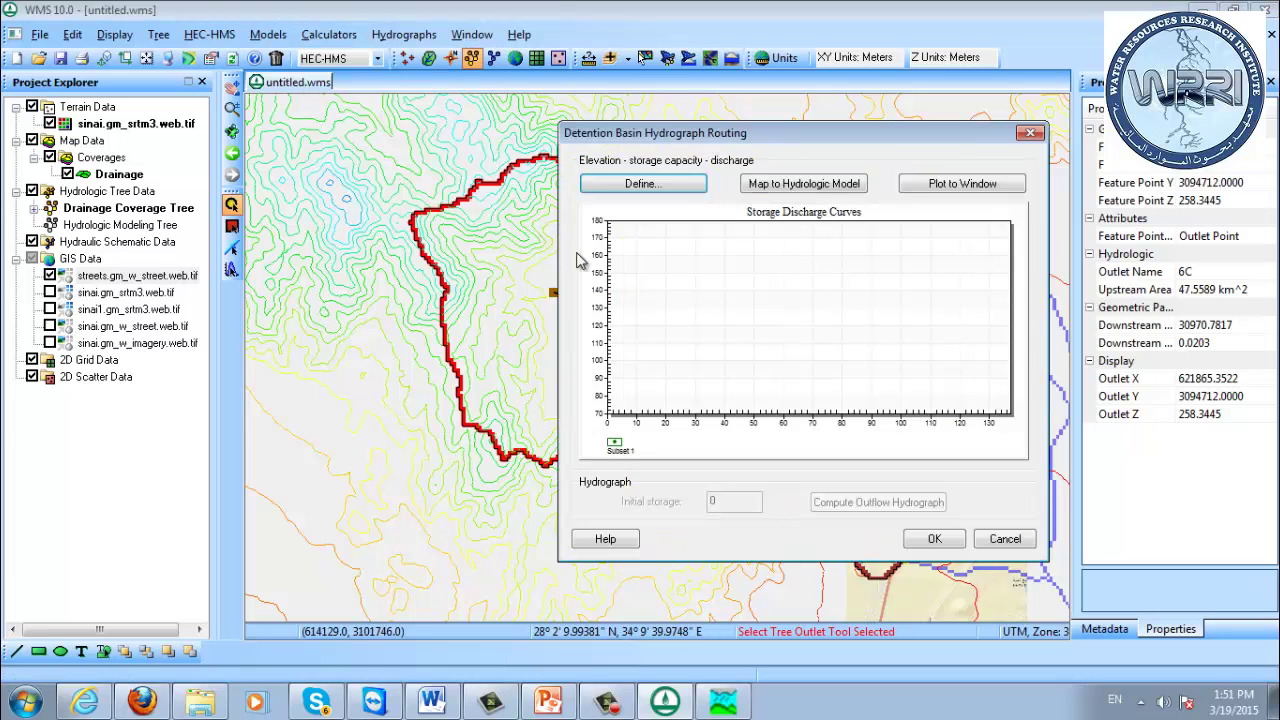
pyautogui.click(665, 184)
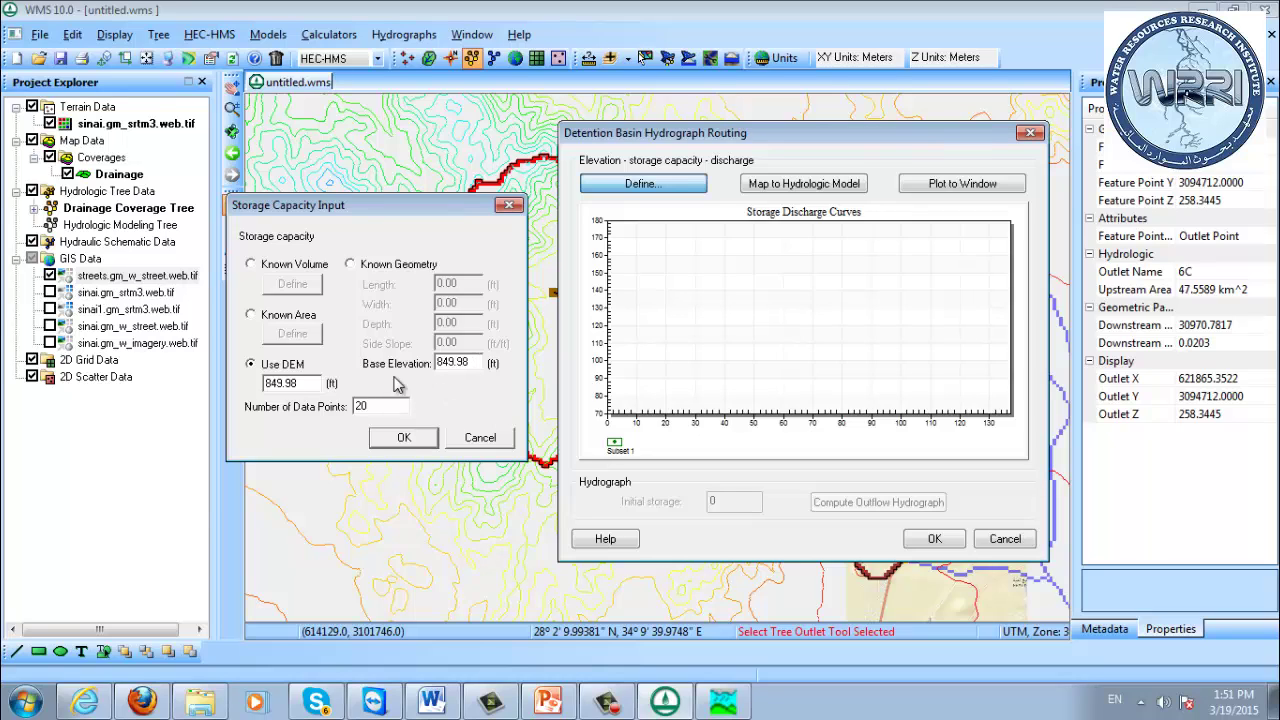
pyautogui.click(313, 384)
pyautogui.moveTo(313, 388); pyautogui.dragTo(230, 384)
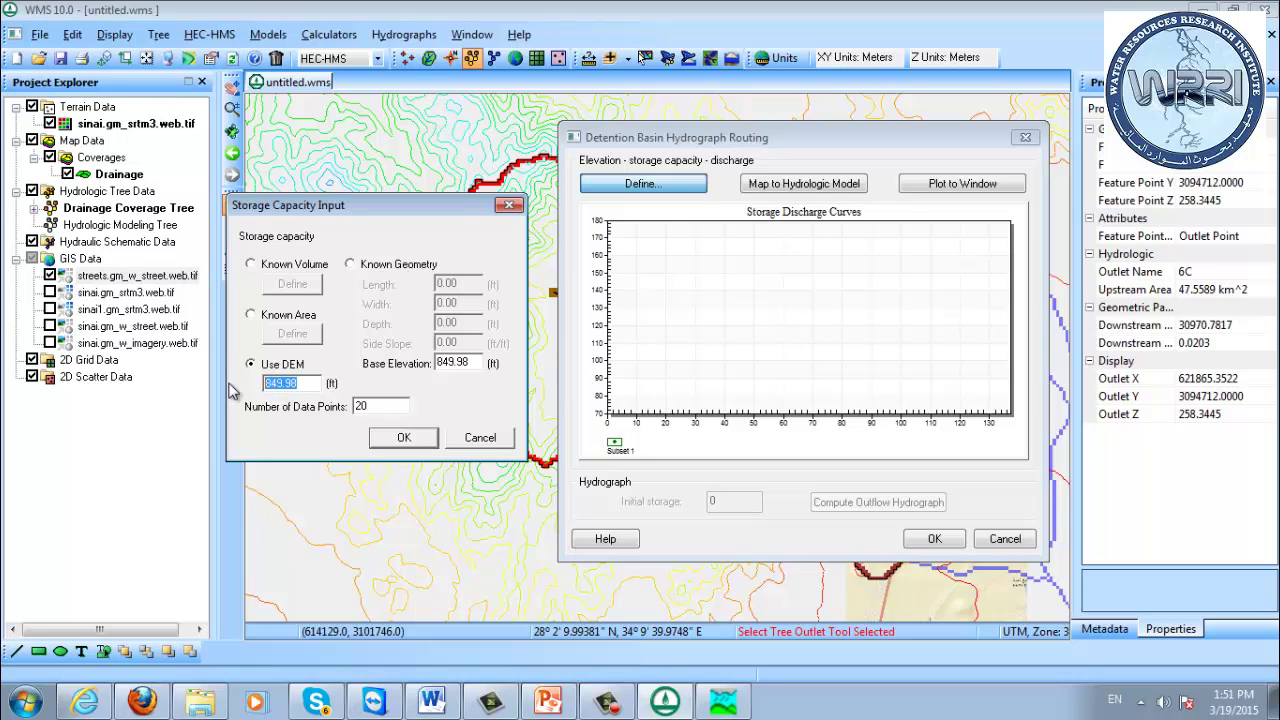
pyautogui.write('1000')
pyautogui.press('Return')
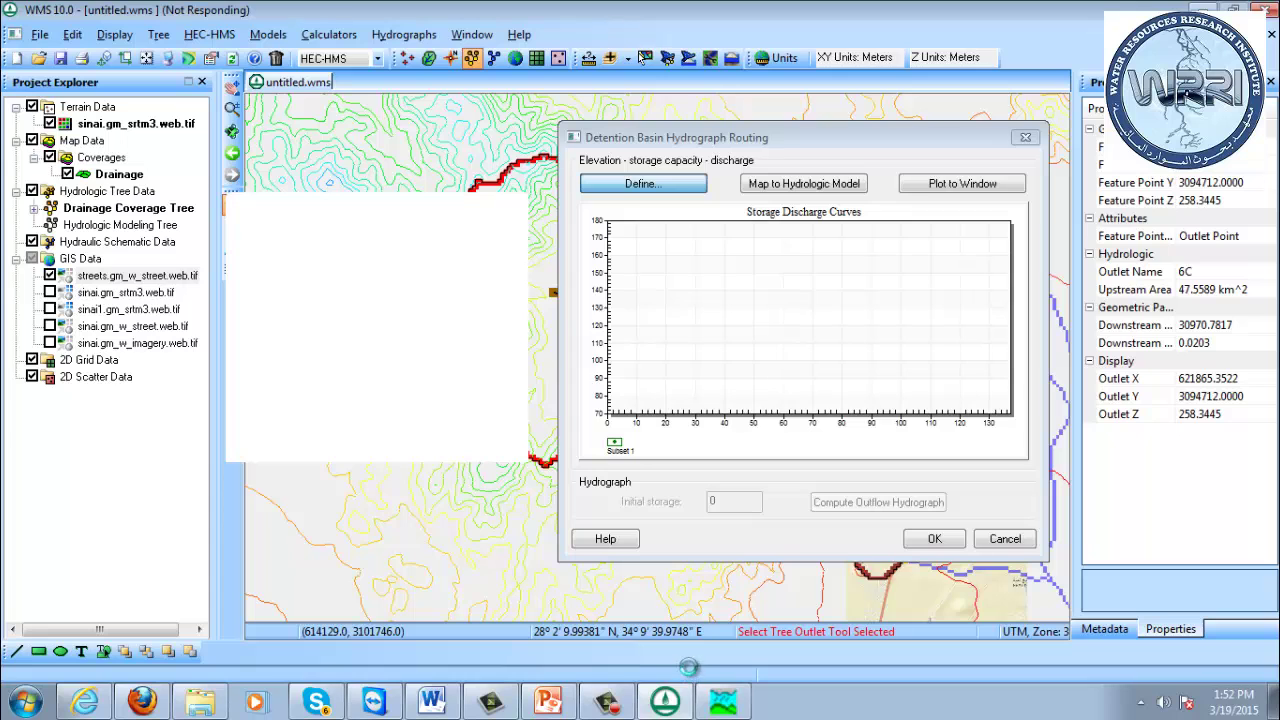
pyautogui.moveTo(350, 207); pyautogui.dragTo(378, 74)
pyautogui.moveTo(548, 215); pyautogui.dragTo(520, 120)
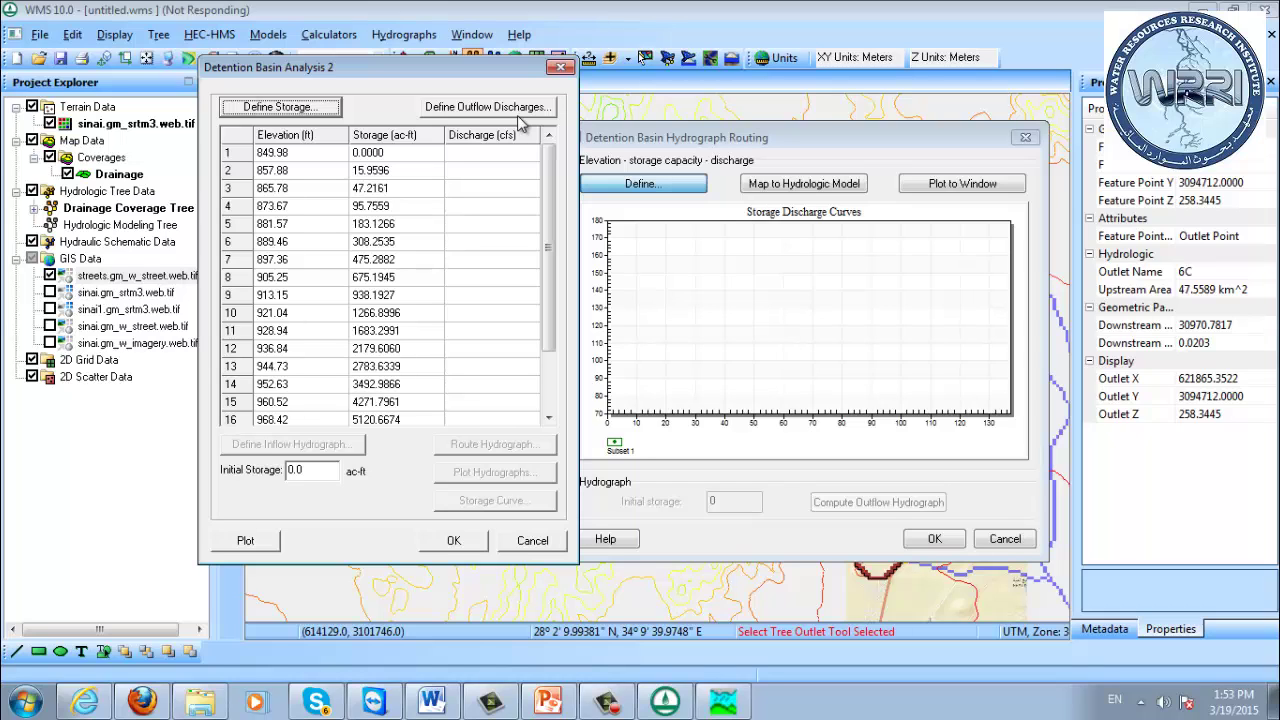
# - Add a weir, a riser and a standpipe to the detention basin's outflow discharges, leaving their parameters at the defaults
pyautogui.click(467, 106)
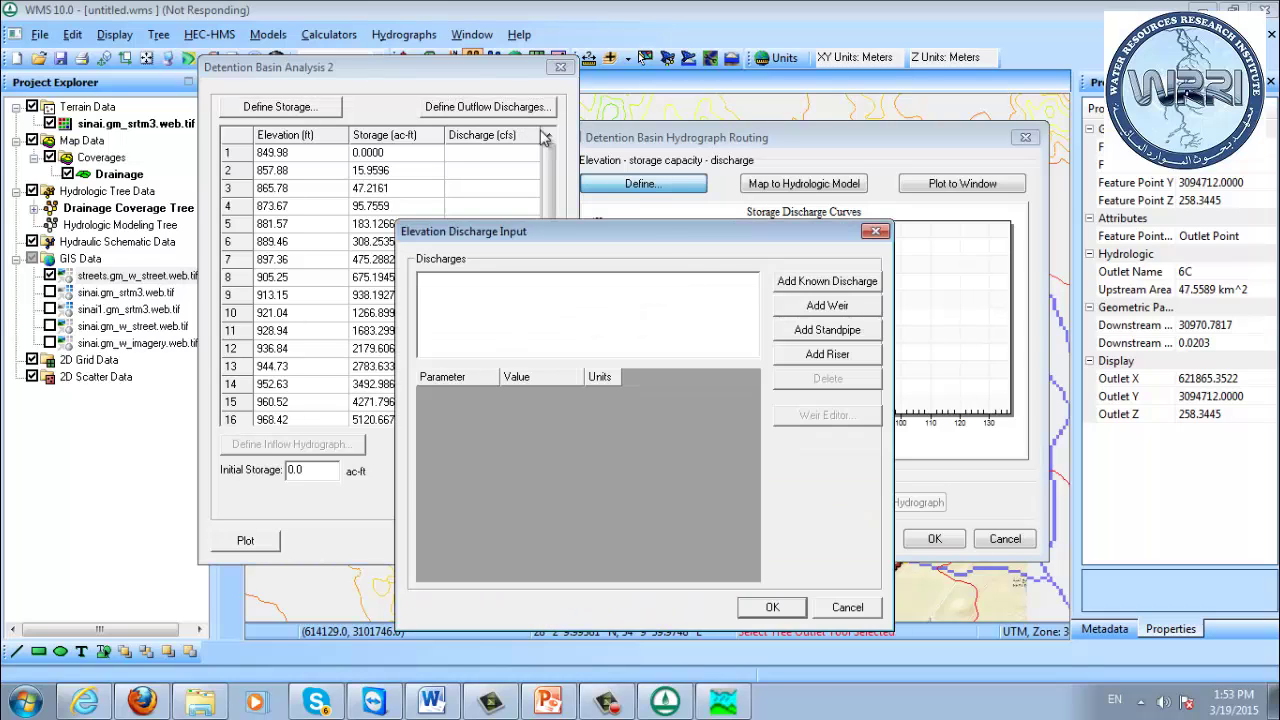
pyautogui.click(827, 306)
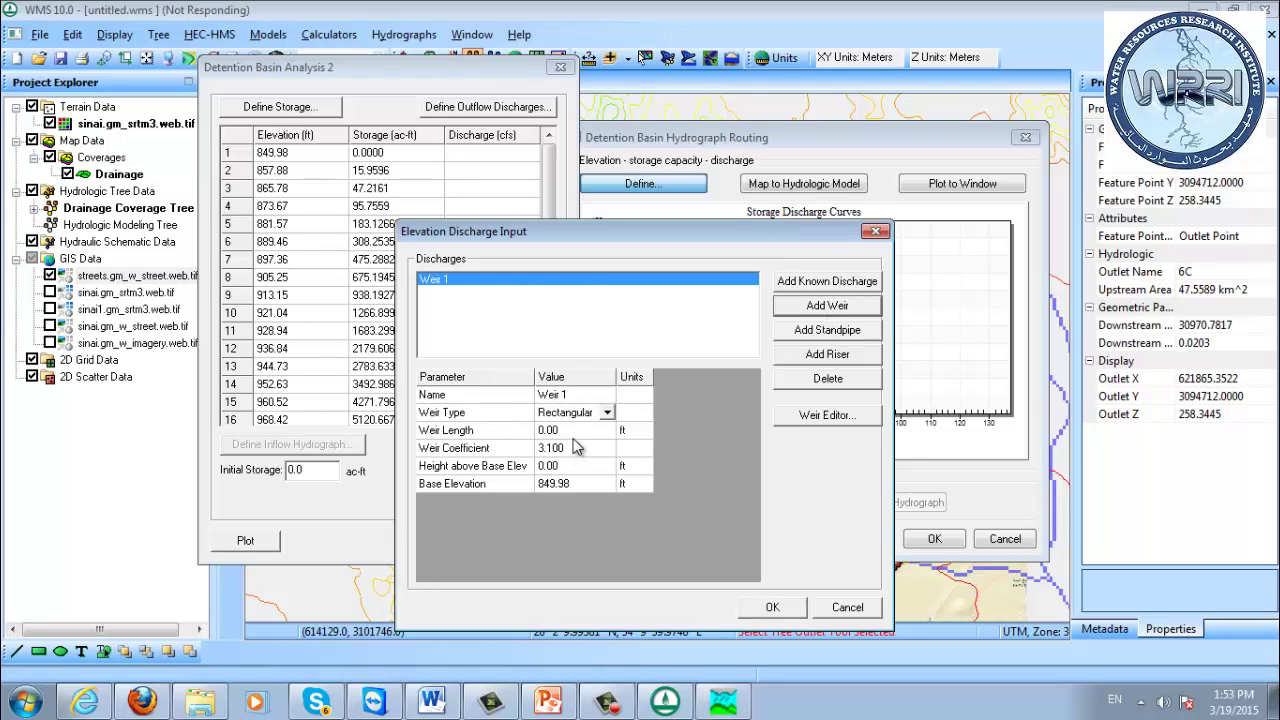
pyautogui.click(829, 356)
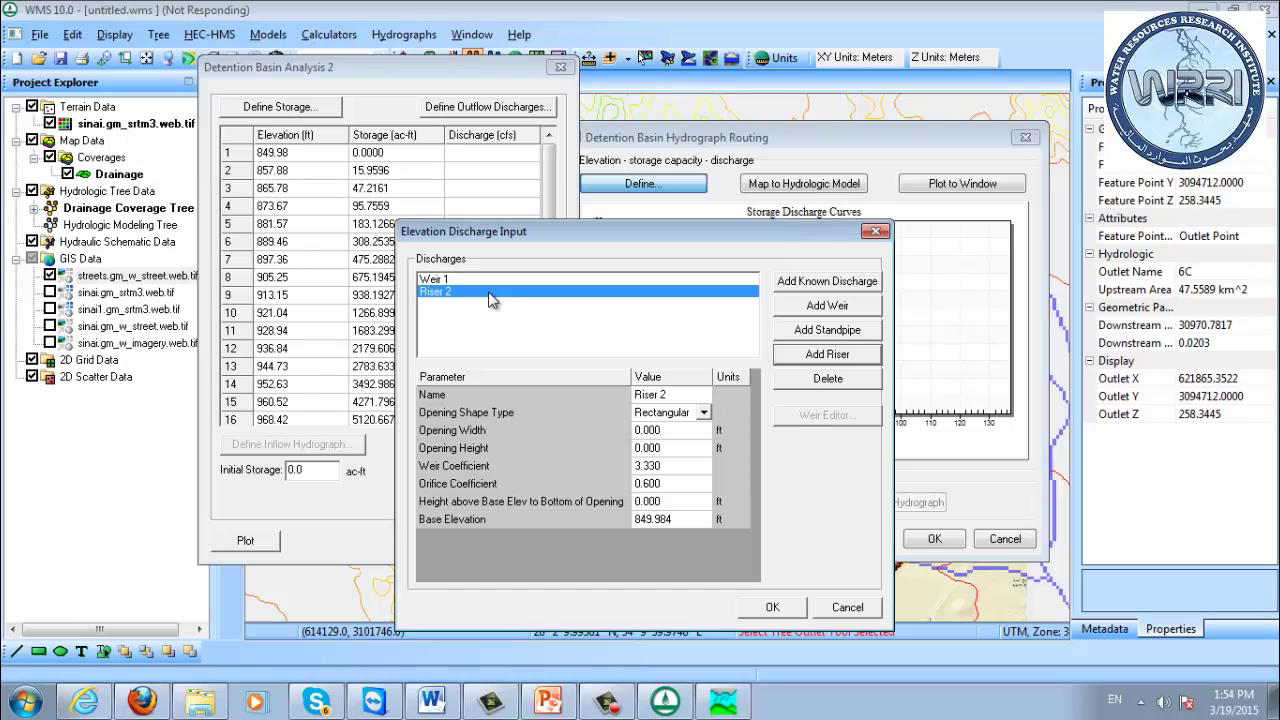
pyautogui.click(854, 331)
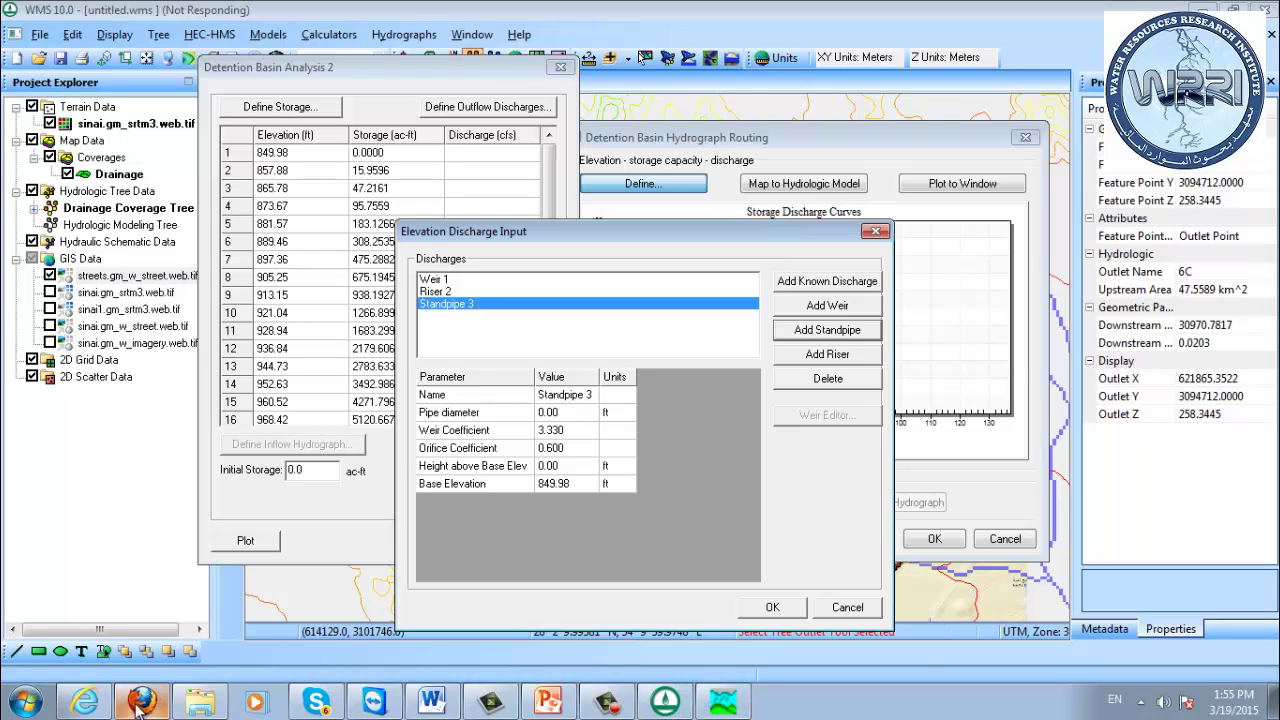
# - Switch to Windows Explorer to look through the optional workshop files in the pdf folder, and view the optional topics in schedule_Egypt.doc in Word
pyautogui.moveTo(140, 705)
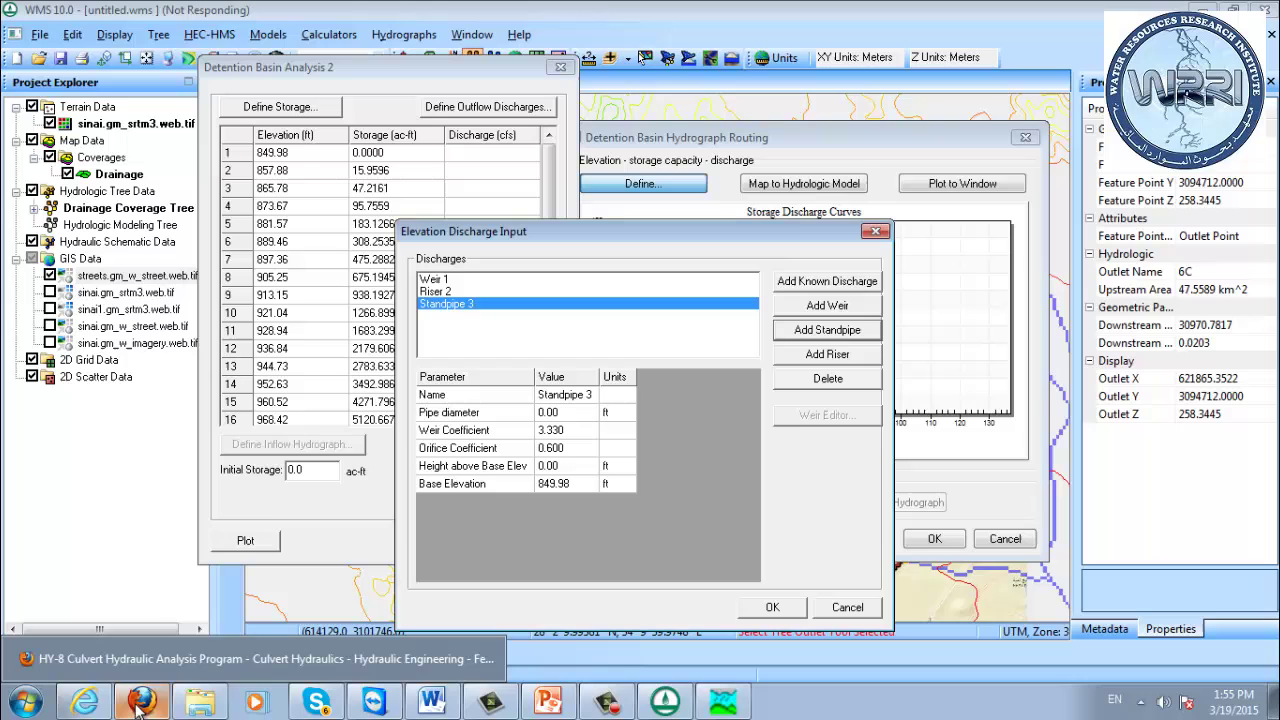
pyautogui.click(200, 703)
pyautogui.click(985, 452)
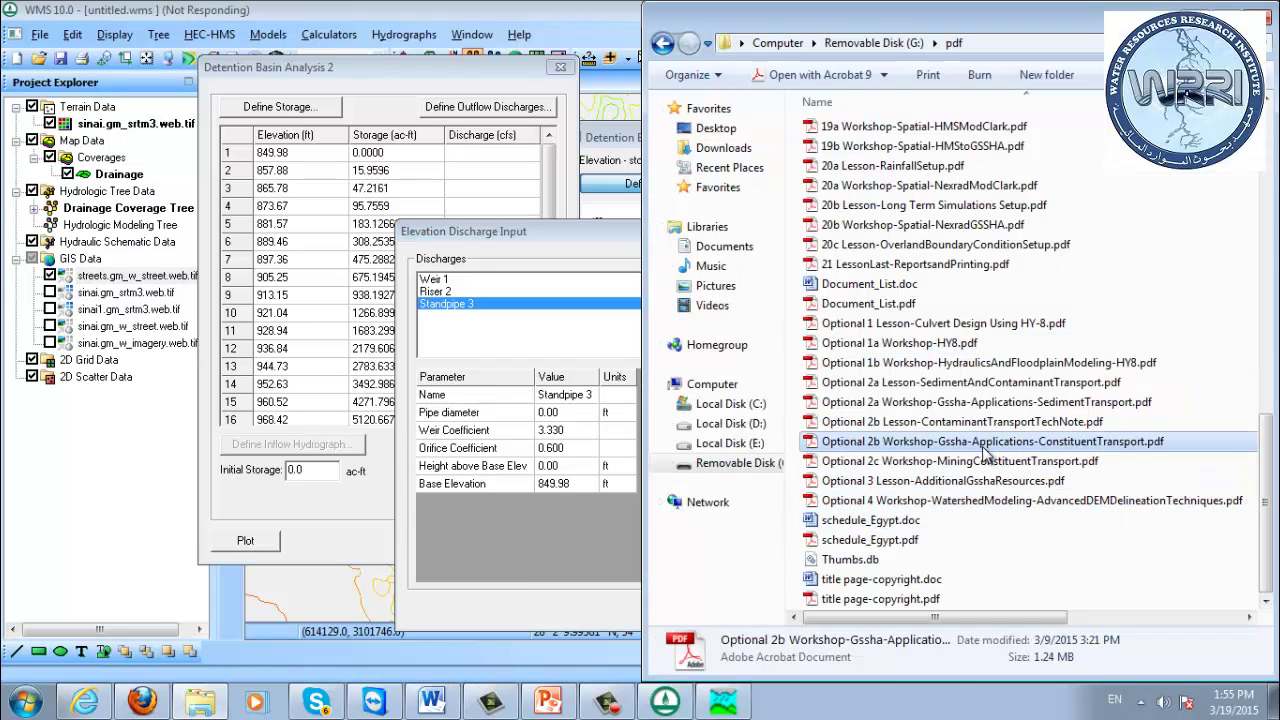
pyautogui.click(1008, 560)
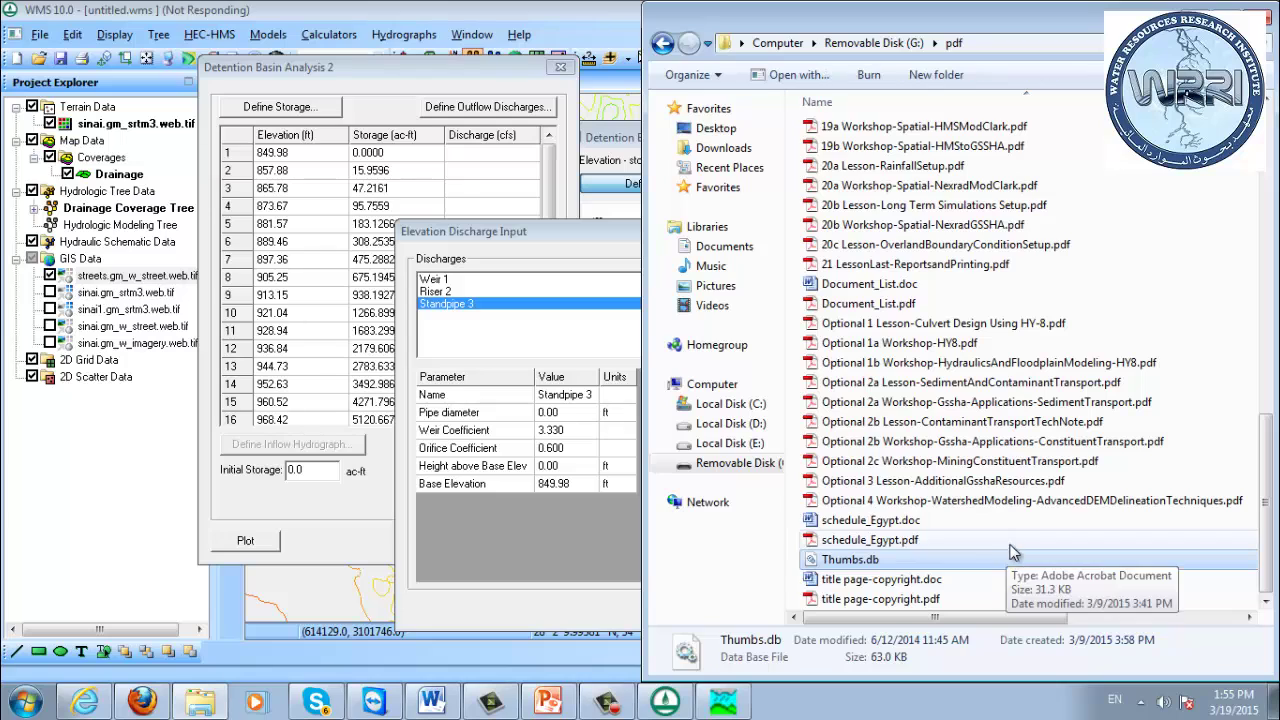
pyautogui.click(988, 501)
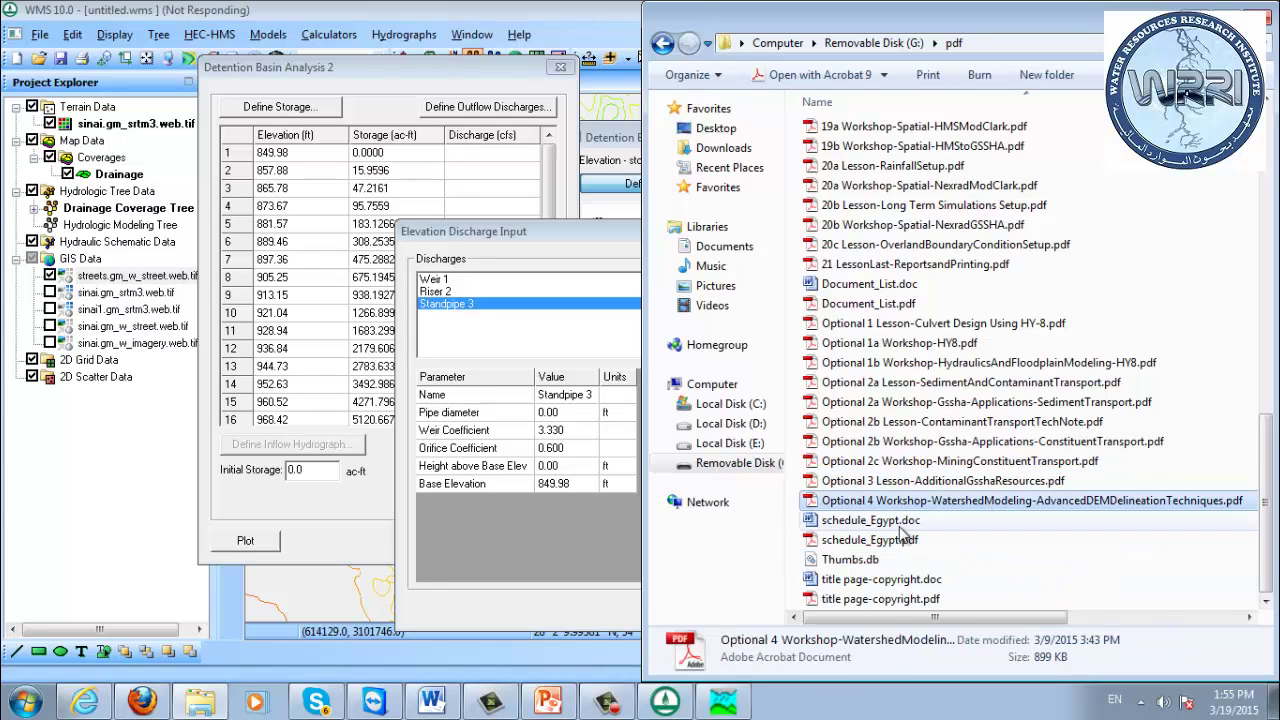
pyautogui.click(430, 703)
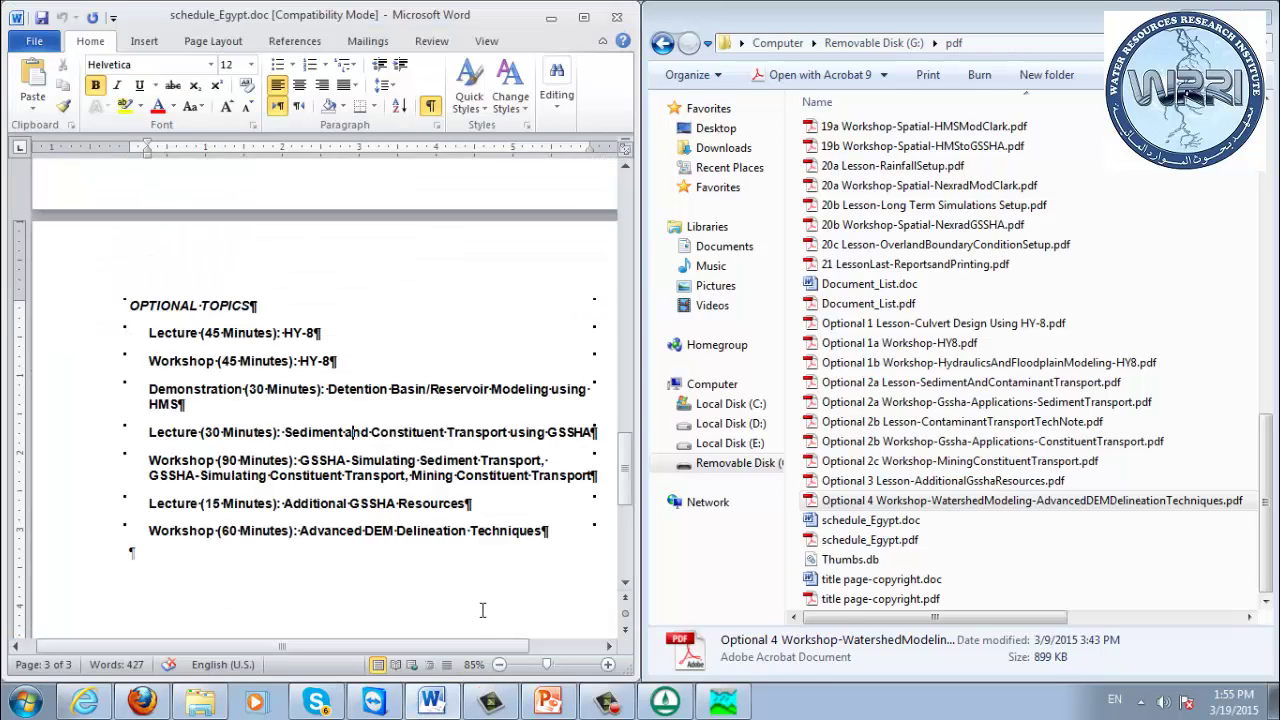